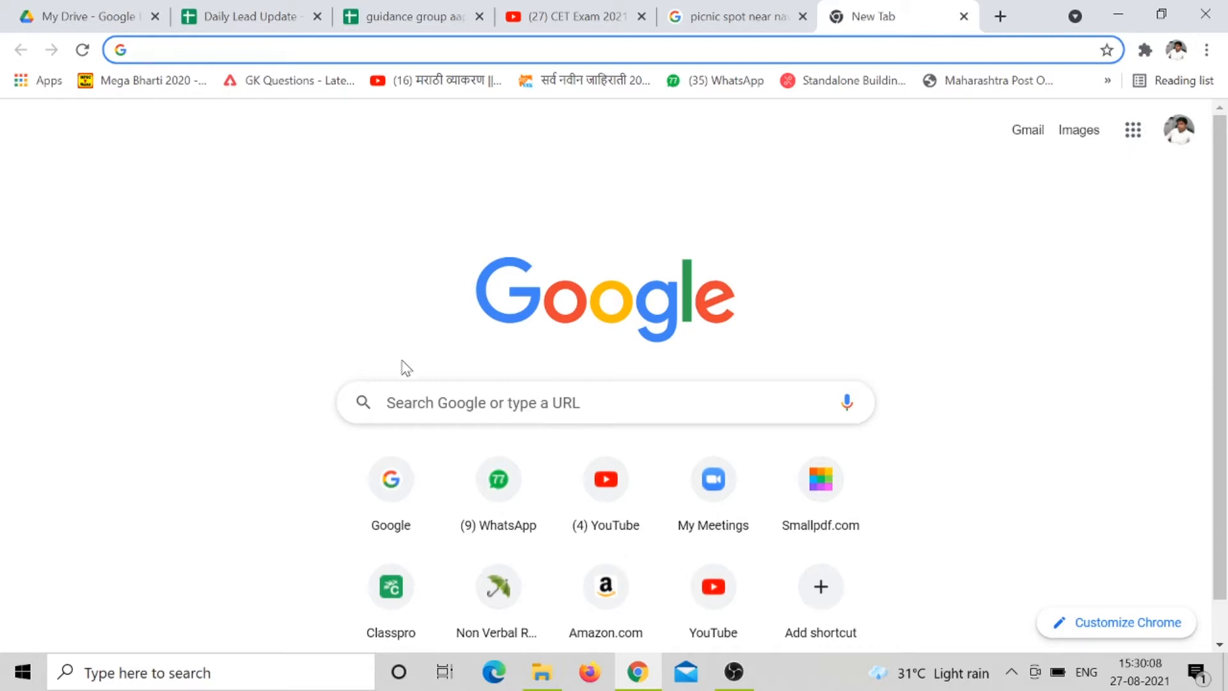
- Go to google.com, search for "mpsc" and open the Maharashtra Public Service Commission website from the results
text(google.com)
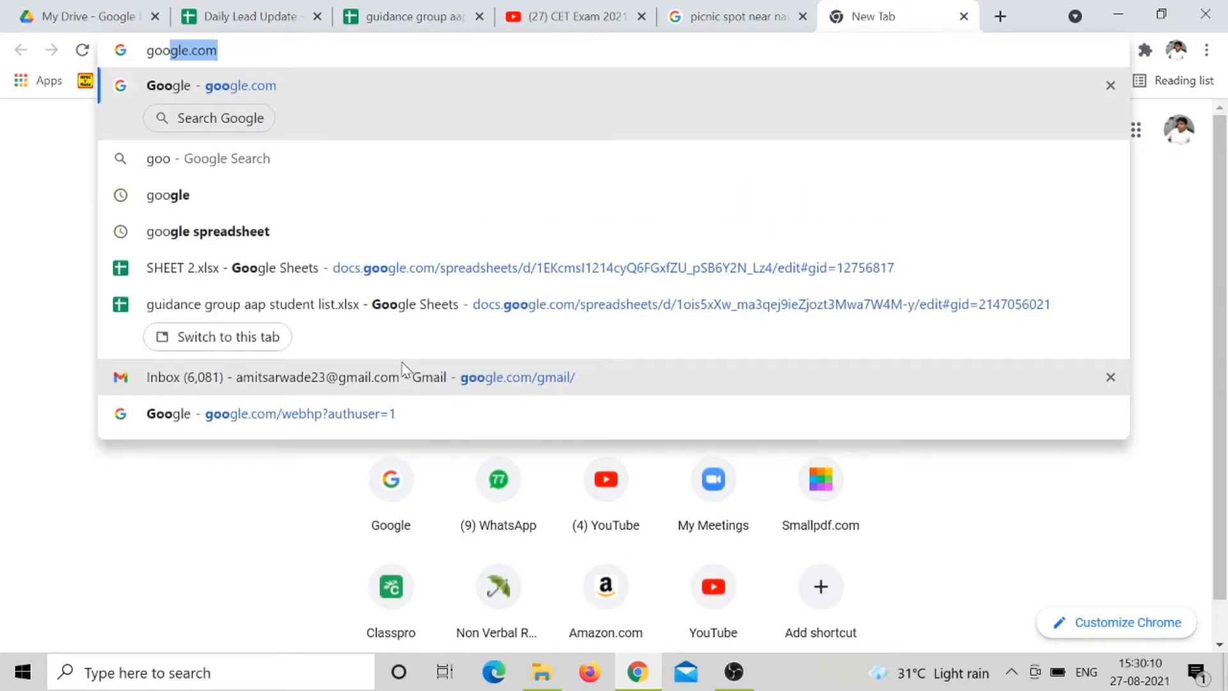
key(Return)
text(m)
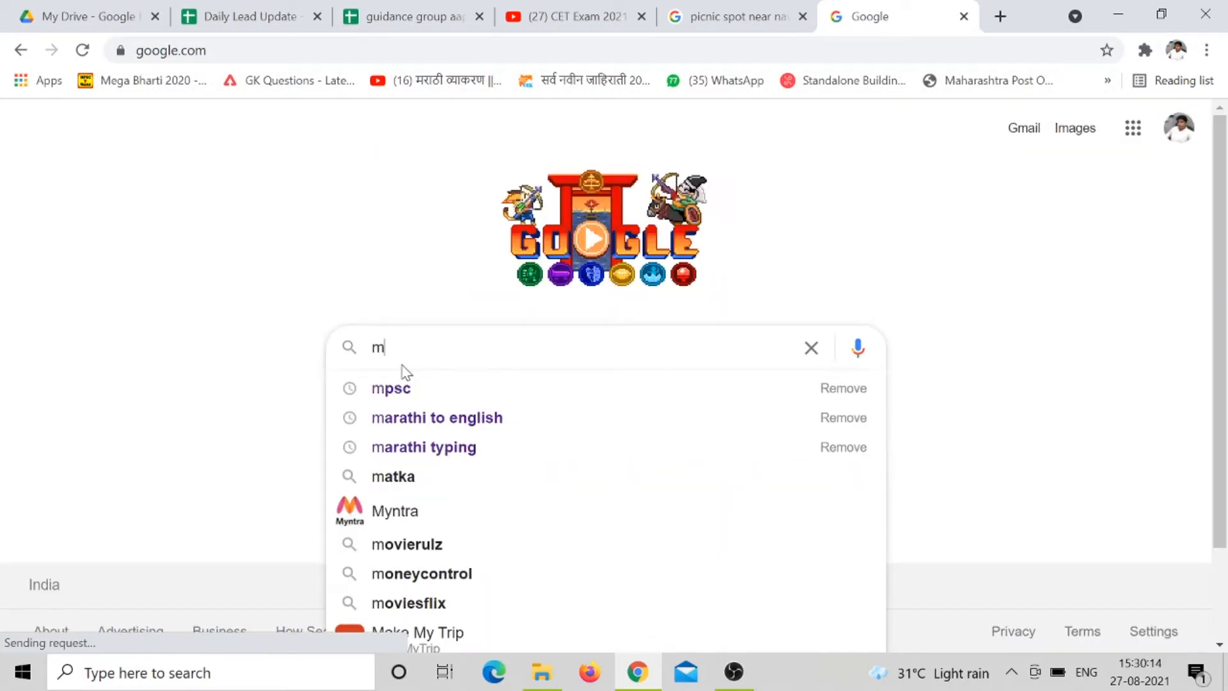
text(psc)
key(Return)
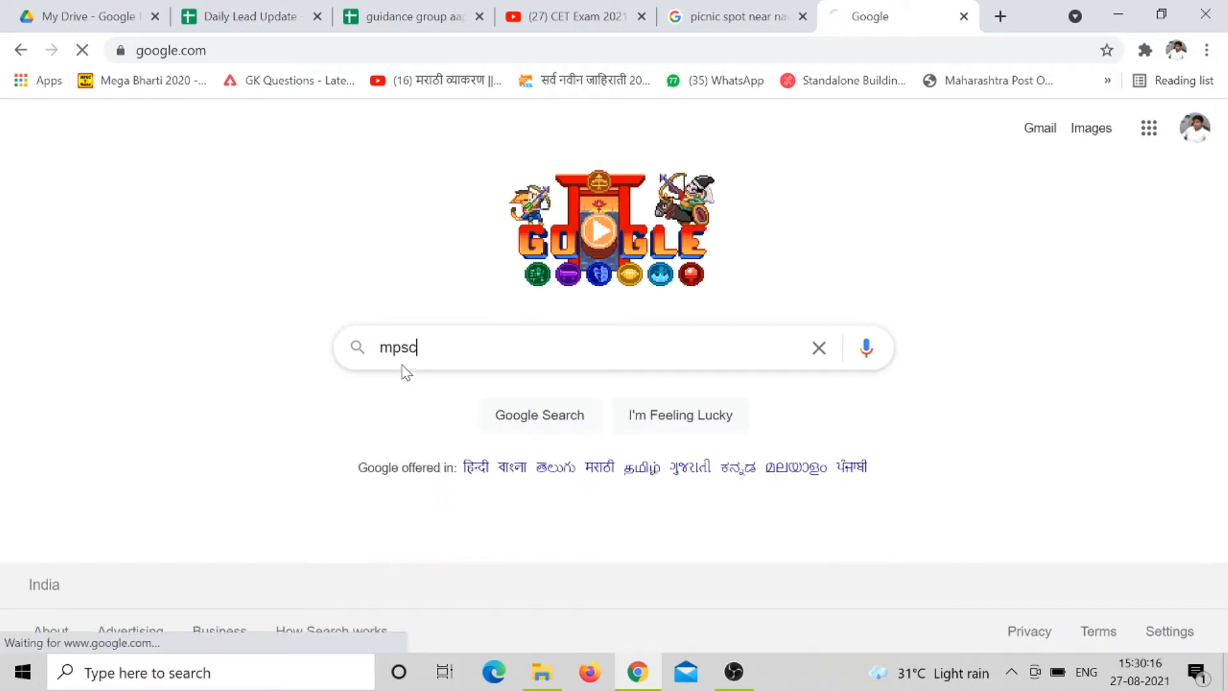
click(198, 313)
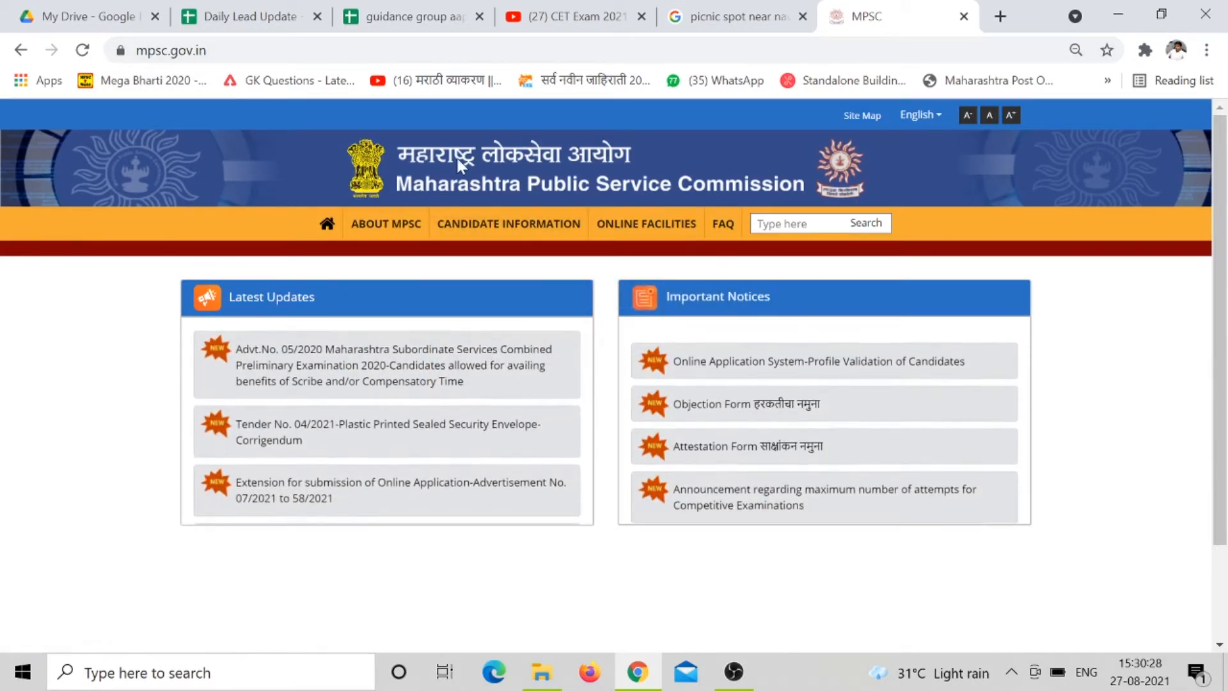
- Open the Online Application System from the MPSC site's online facilities and go to its User Registration form
mouse_move(545, 223)
mouse_move(640, 227)
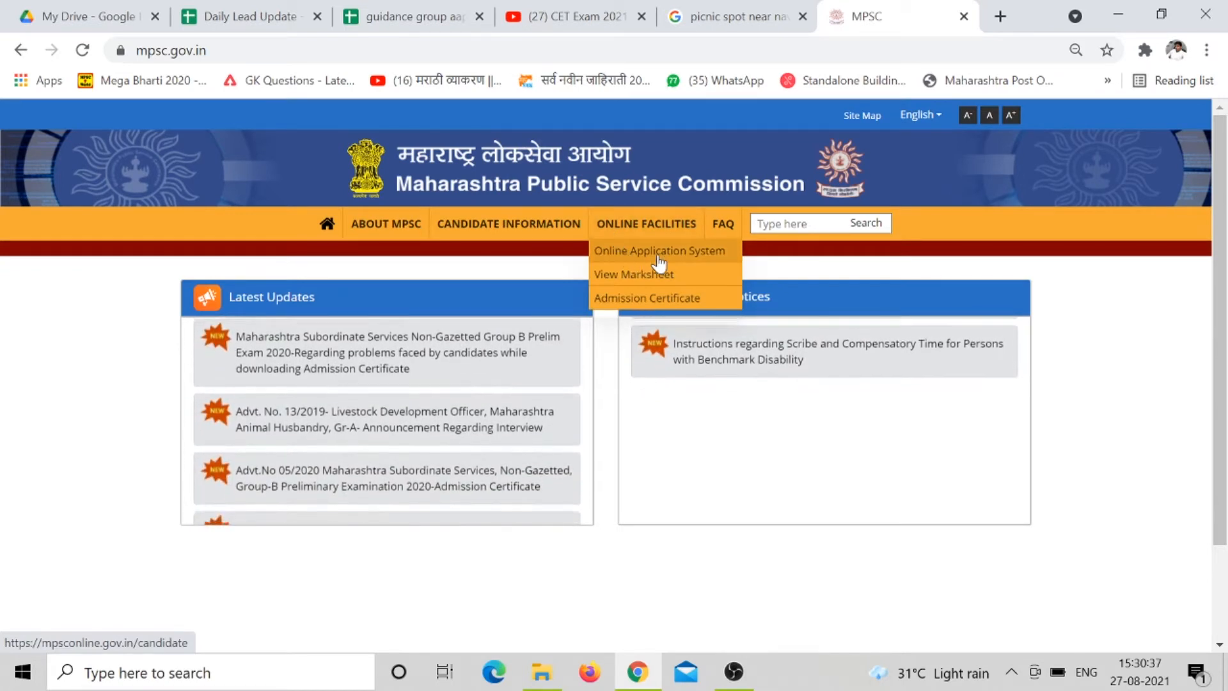
click(687, 256)
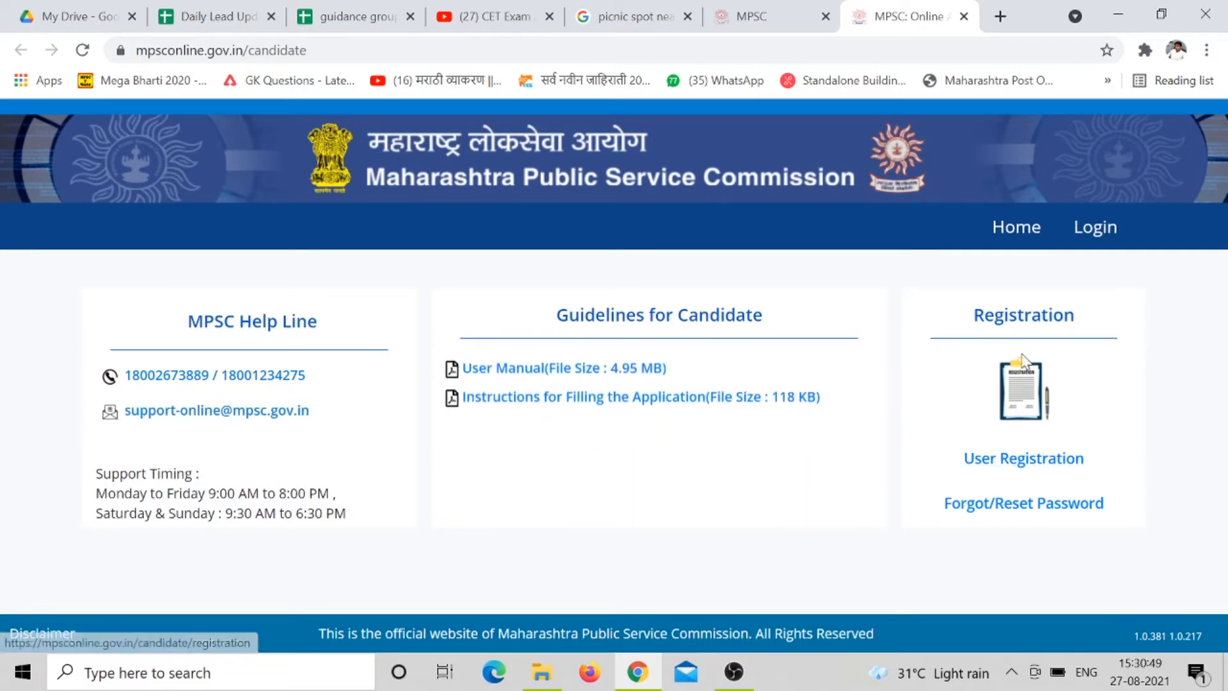
click(1009, 473)
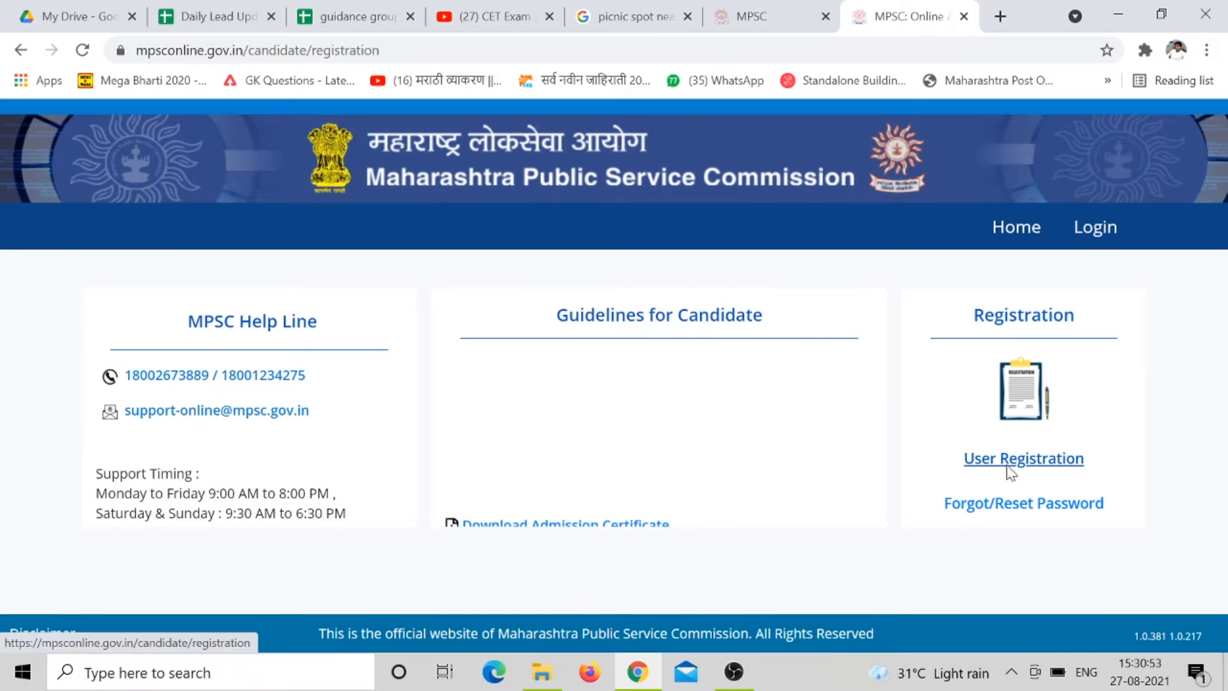
- Enter the candidate's e-mail address in the Email Id field of the registration form
scroll(605, 350, down, 1)
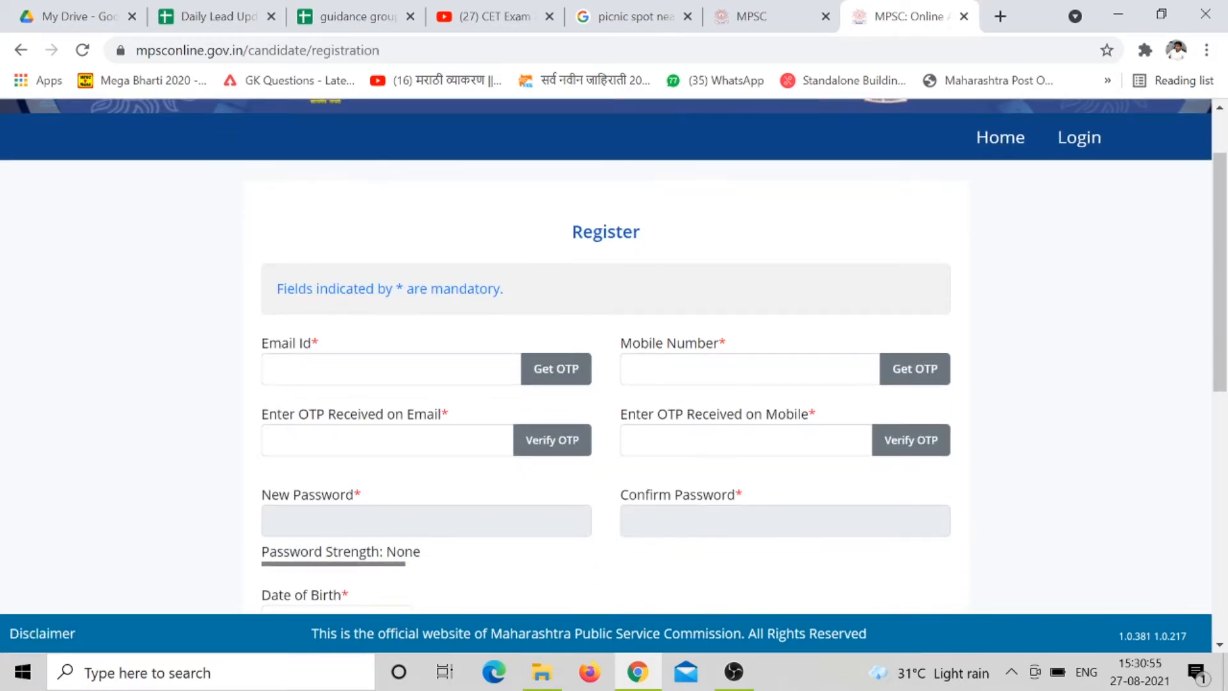
scroll(502, 238, down, 1)
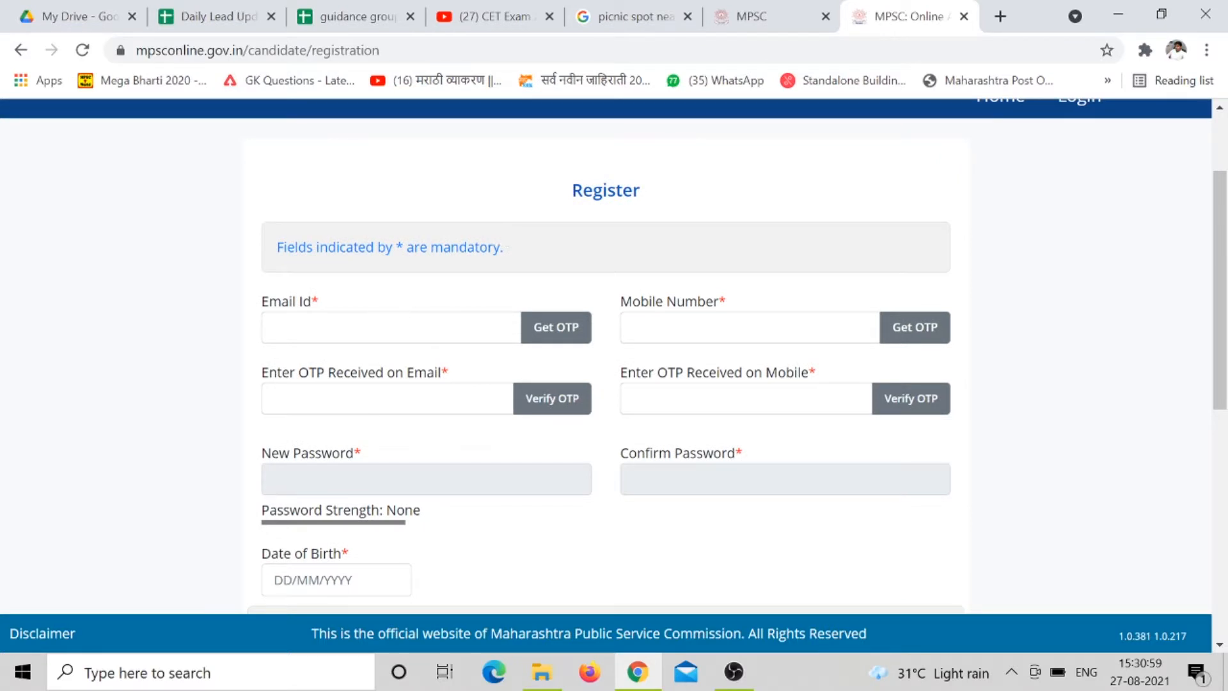
click(371, 327)
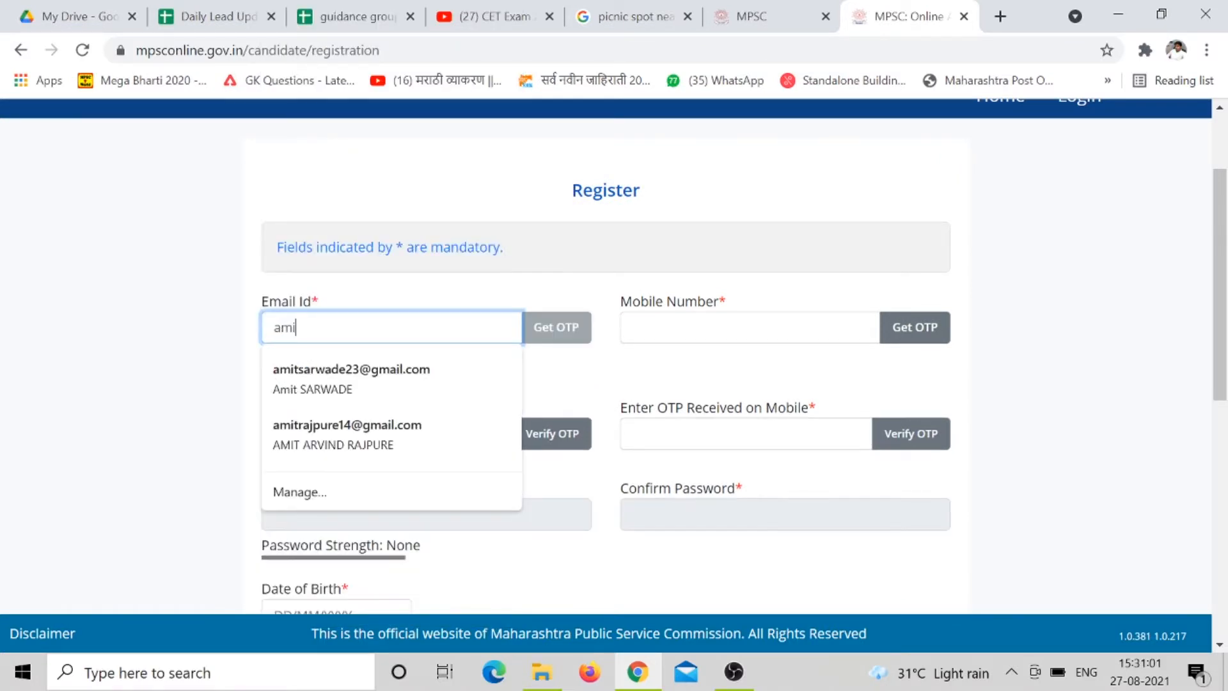
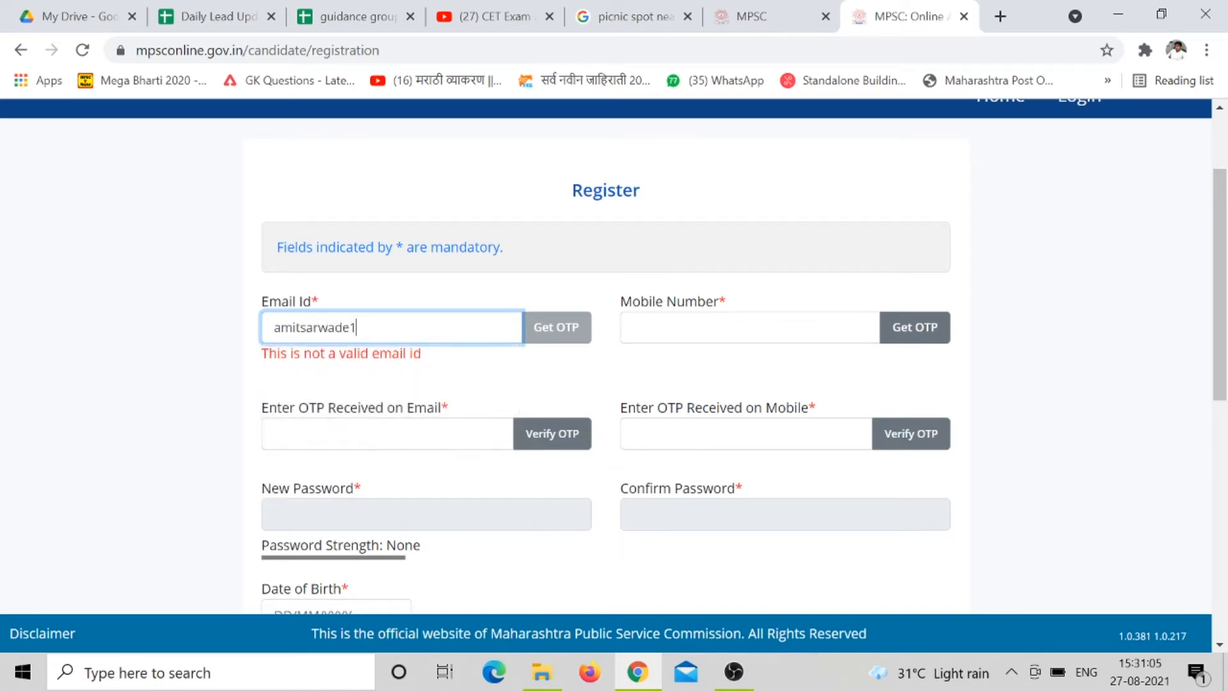
key(Tab)
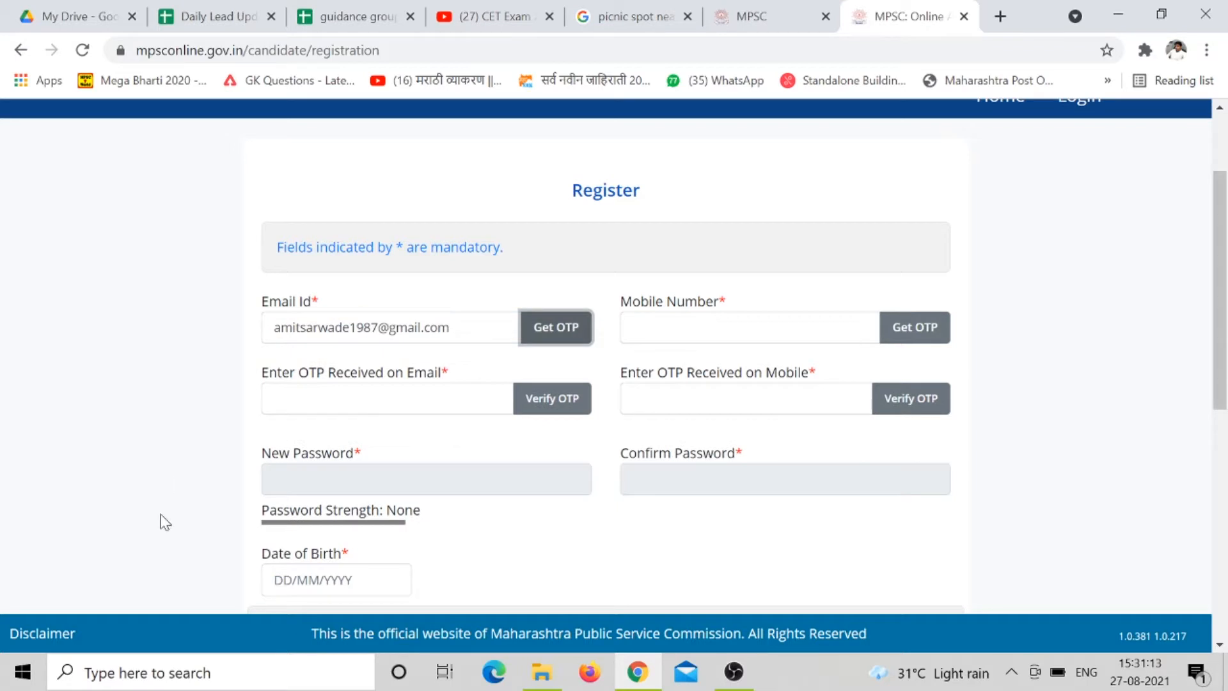
- Enter the candidate's ten-digit phone number in the Mobile Number field
key(Tab)
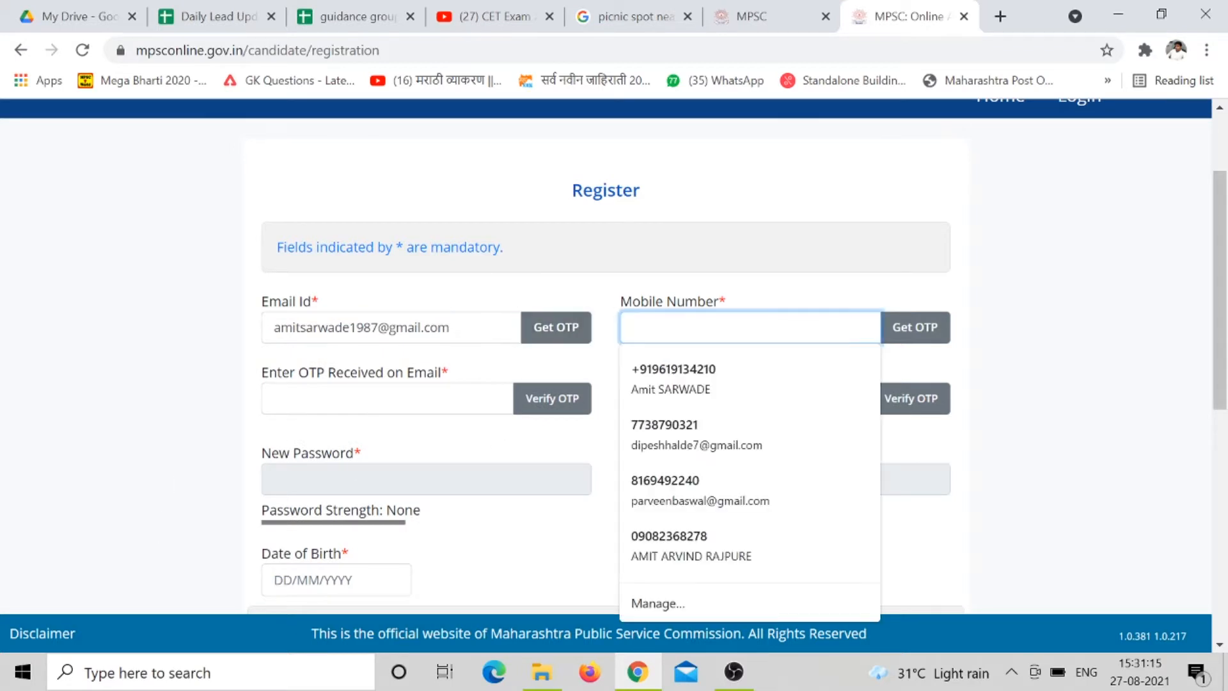
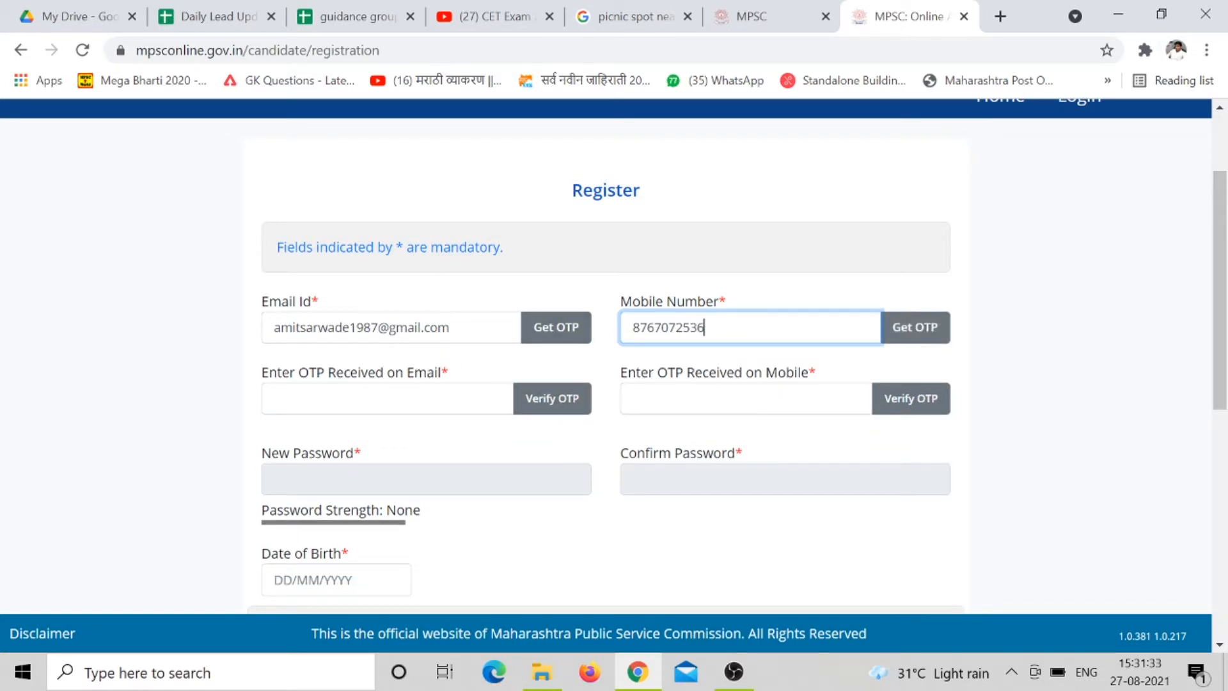
- Request the e-mail OTP, open the "MPSC - OTP for email verification" message in Gmail and dismiss the Google Meet notice
click(543, 329)
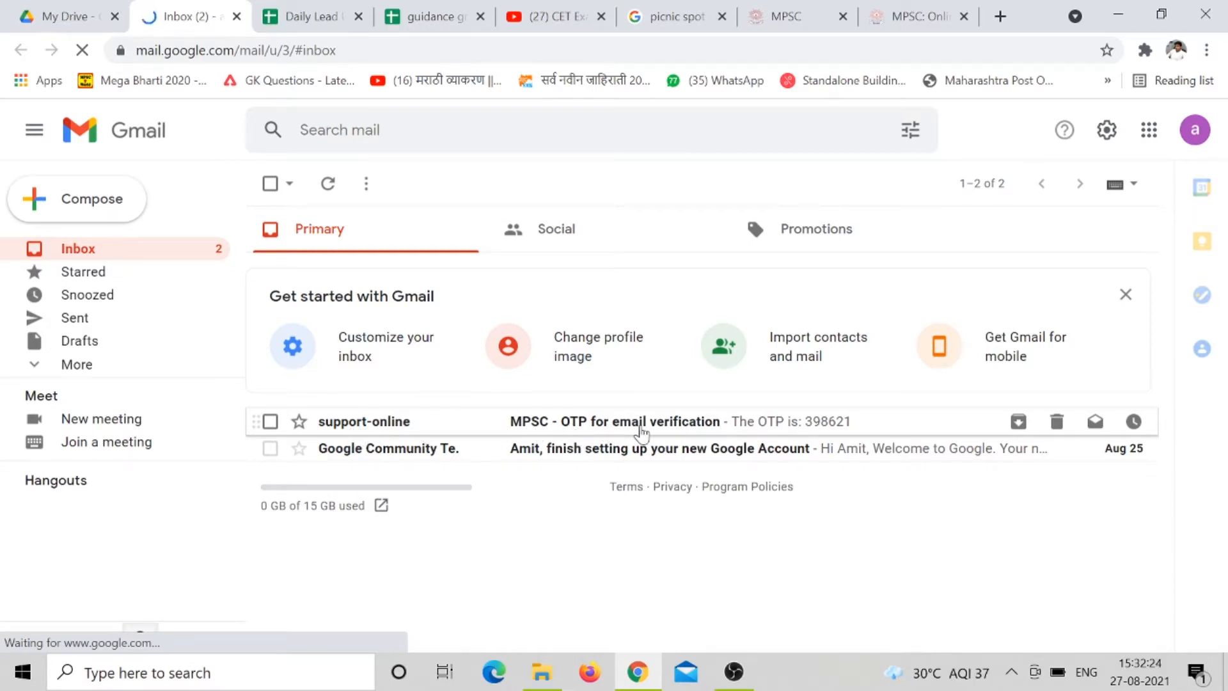
click(793, 422)
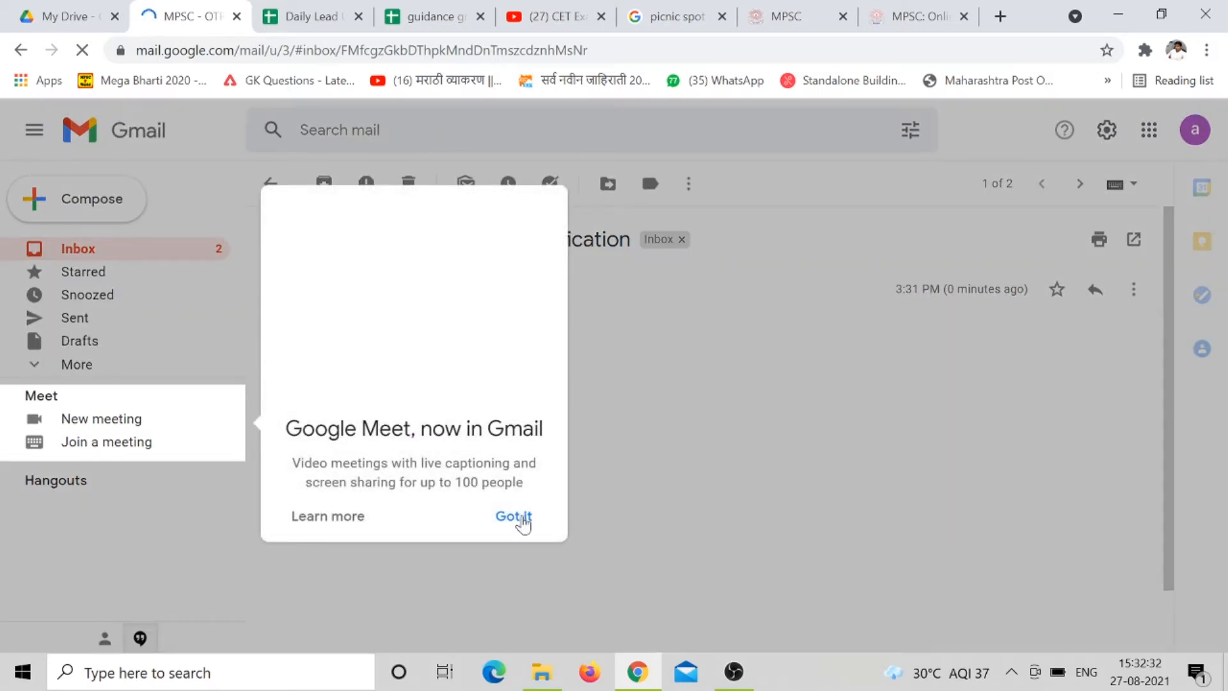
click(499, 519)
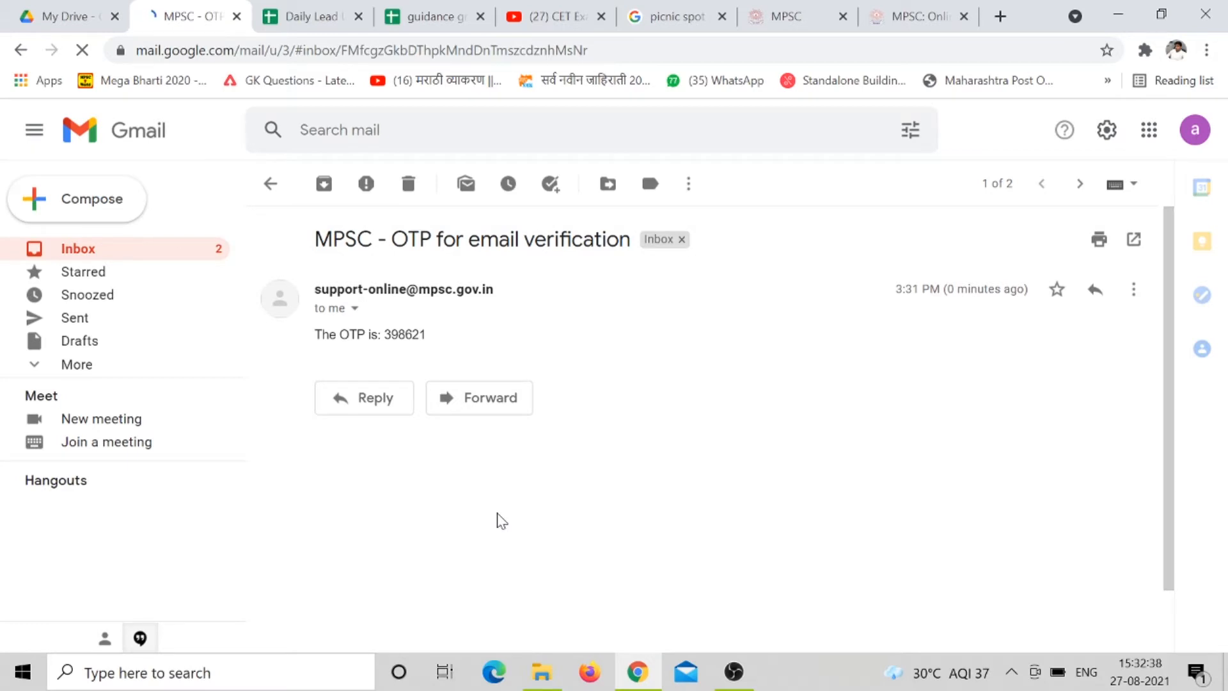
- Return to the MPSC registration form, enter the OTP received by e-mail and verify it
click(898, 21)
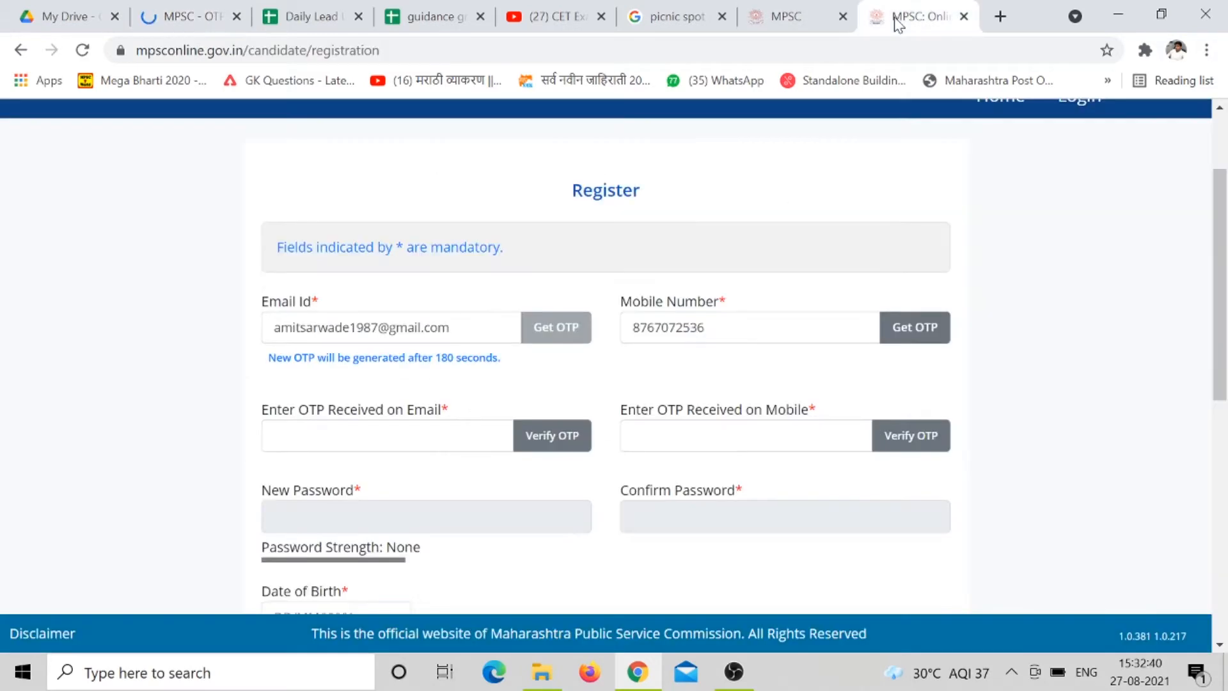
click(387, 436)
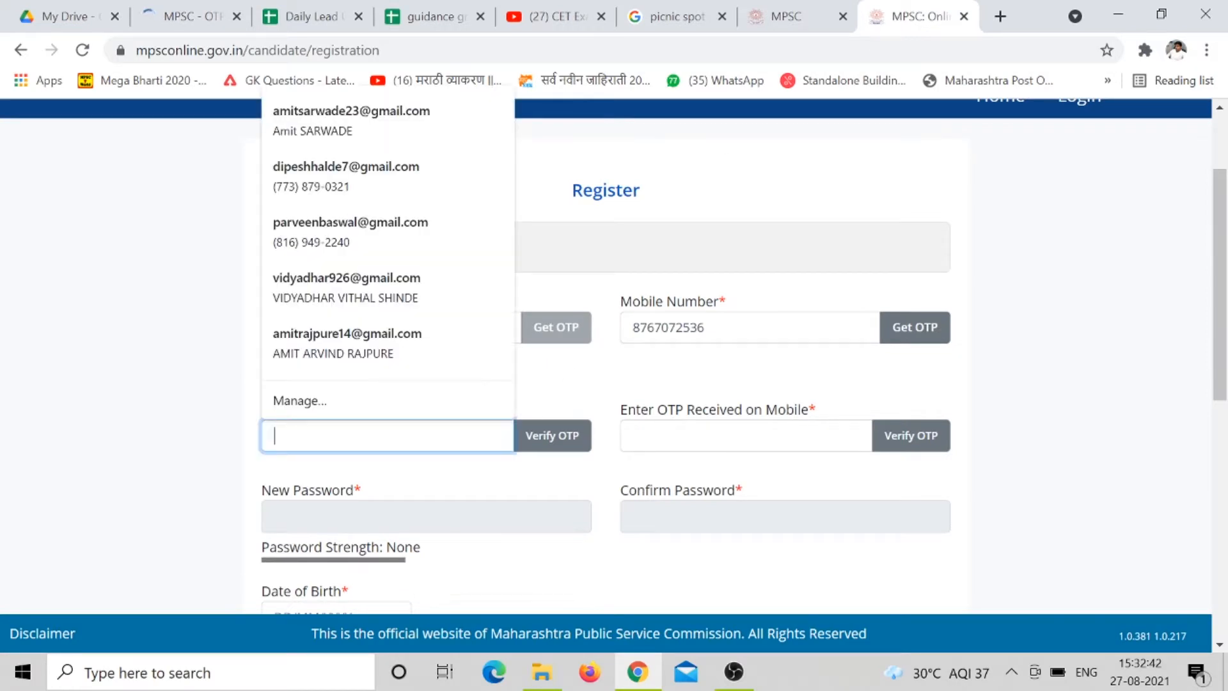
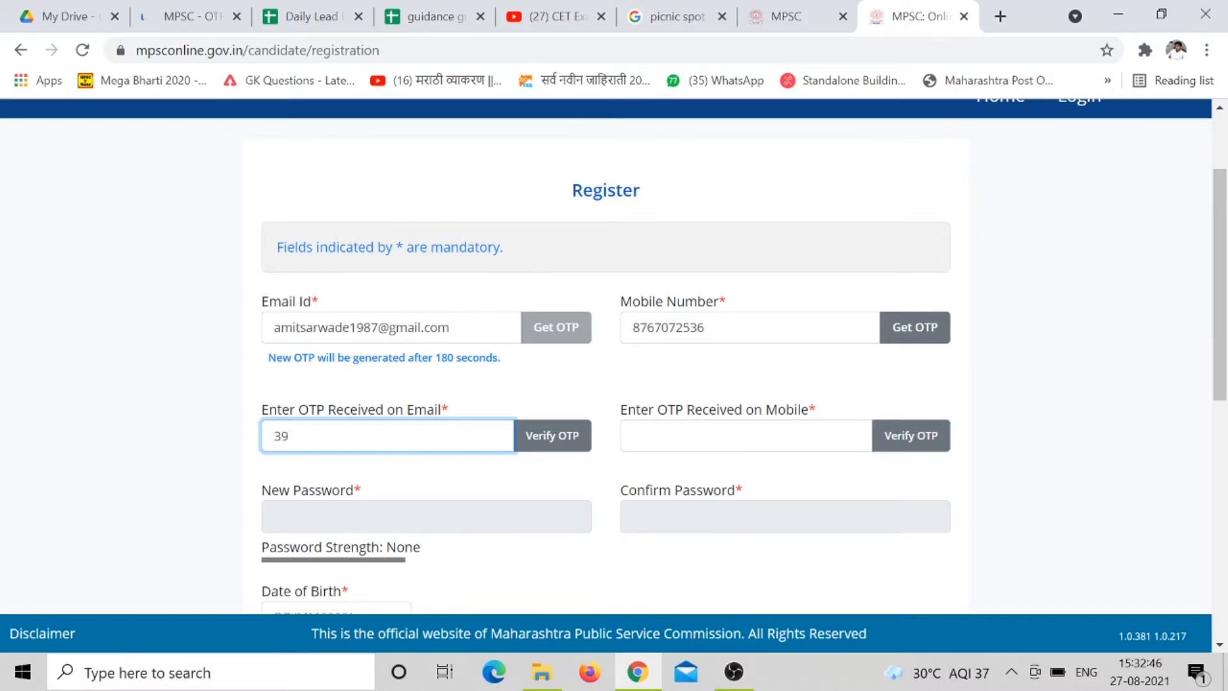
click(554, 449)
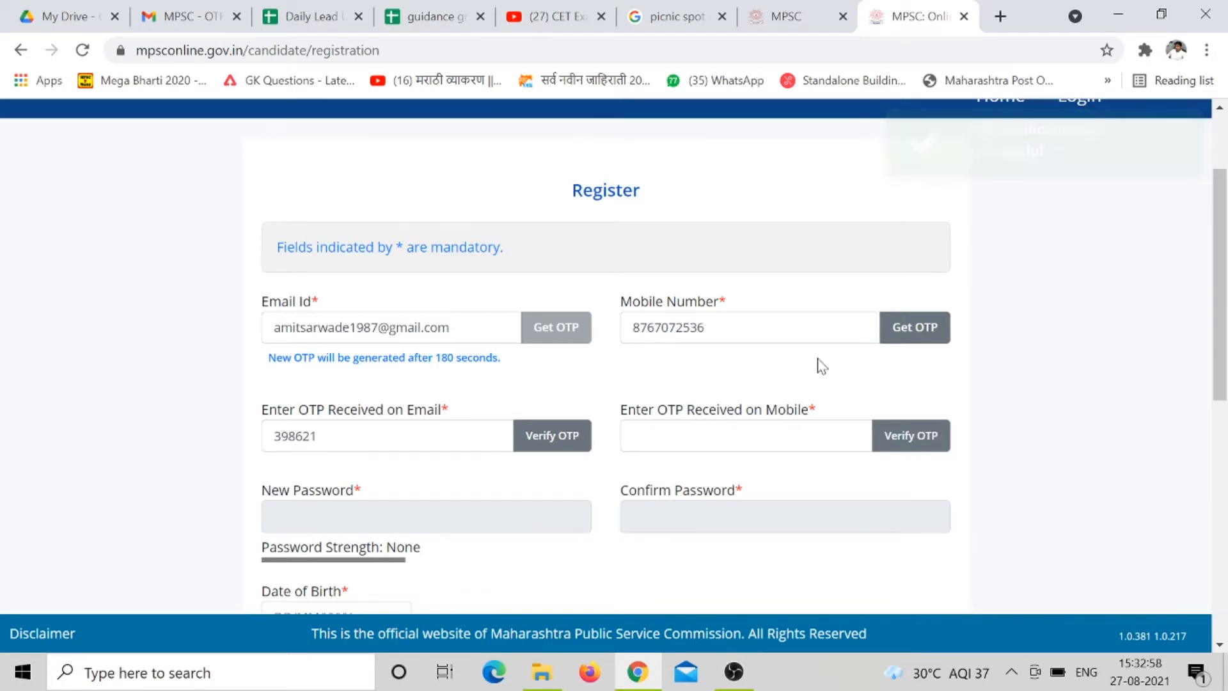
- Request the OTP for the mobile number, enter the received code in its mobile OTP field and verify it
click(910, 340)
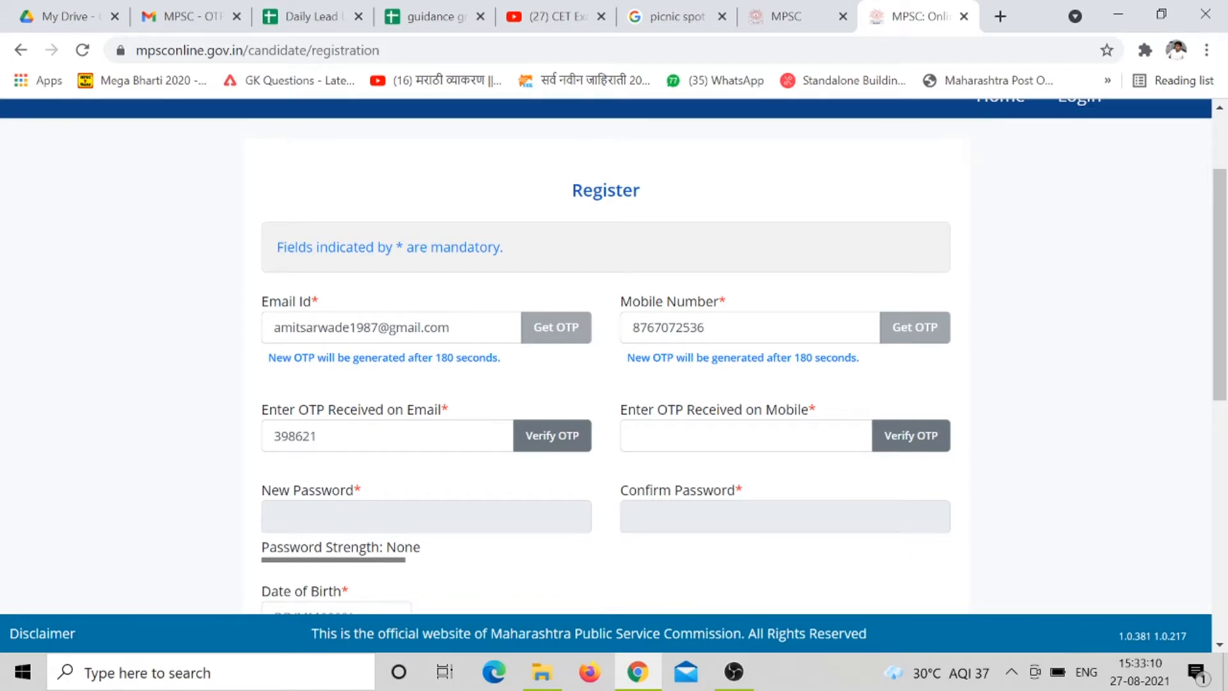
click(746, 436)
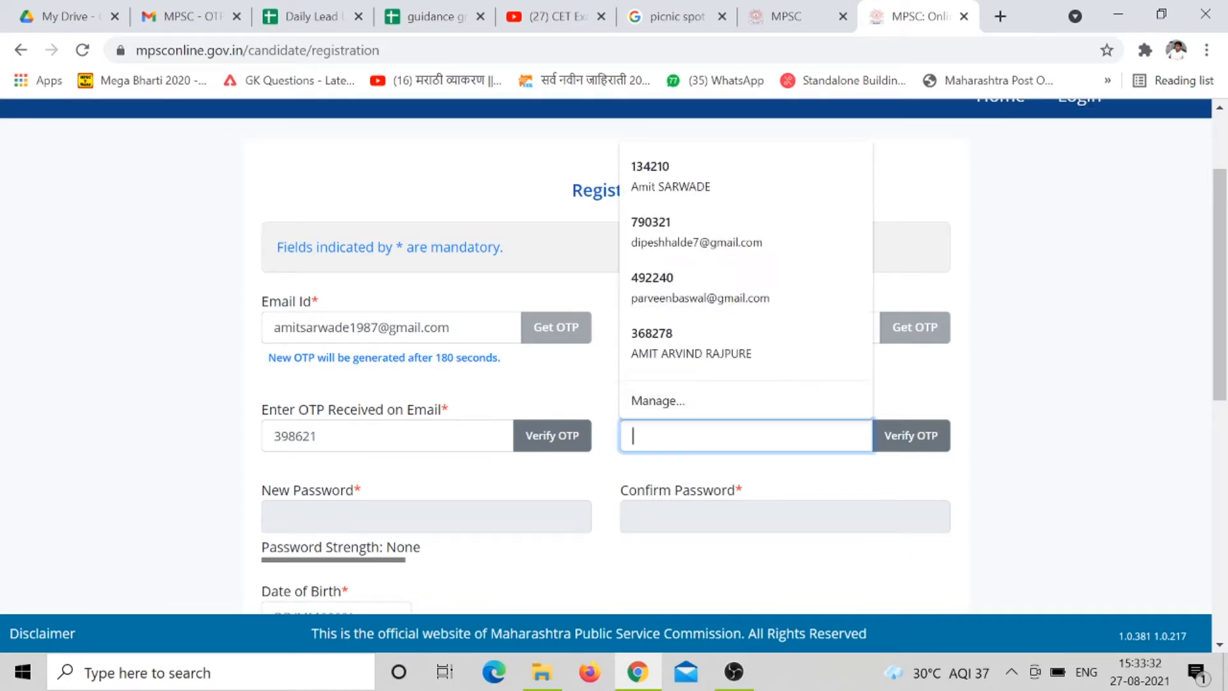
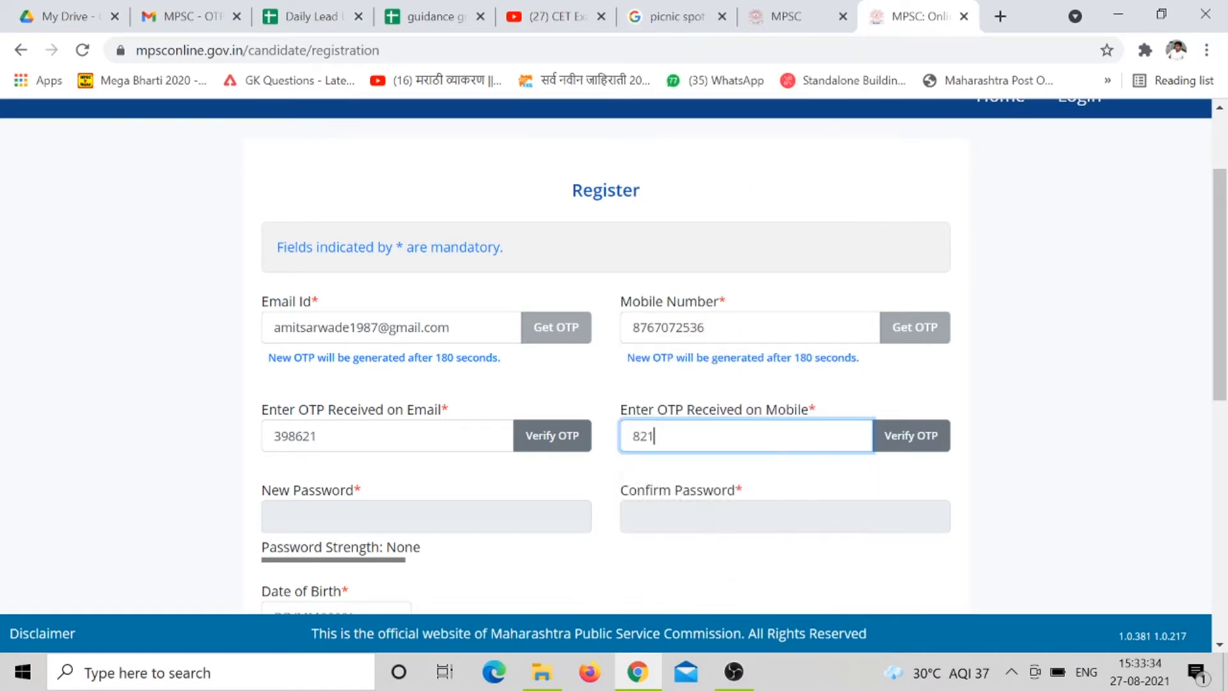
click(912, 441)
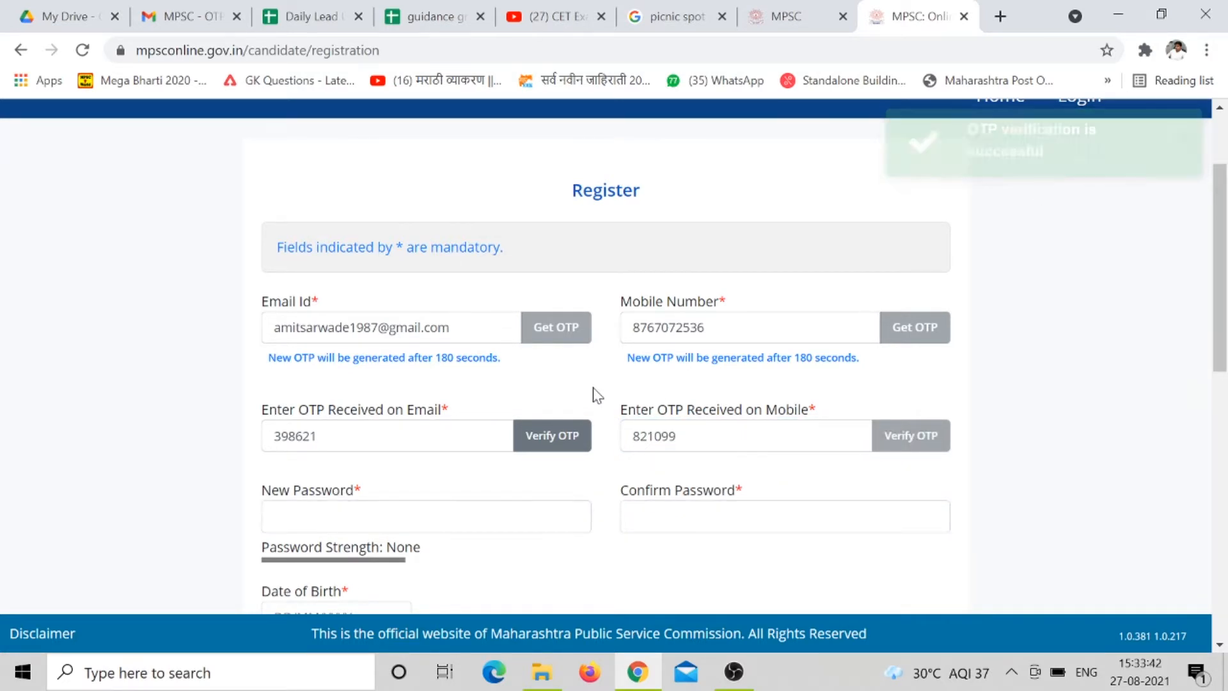
- Enter a new account password of 8 to 15 characters in the New Password field
scroll(595, 389, down, 2)
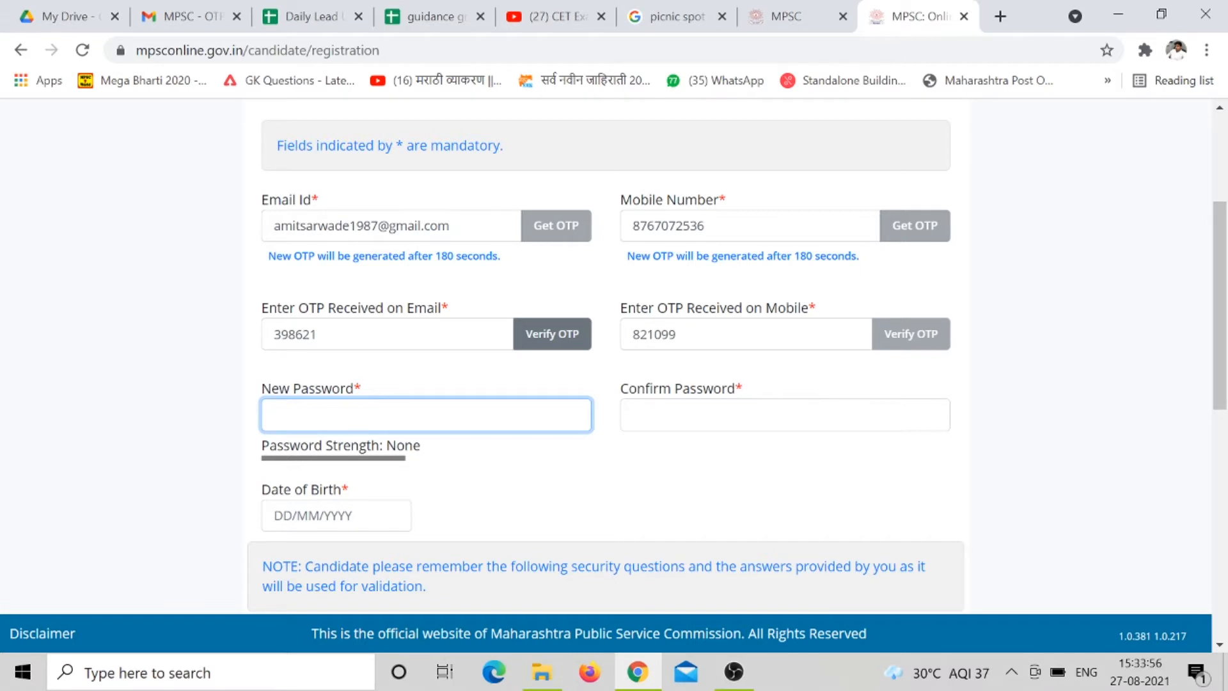
key(Caps_Lock)
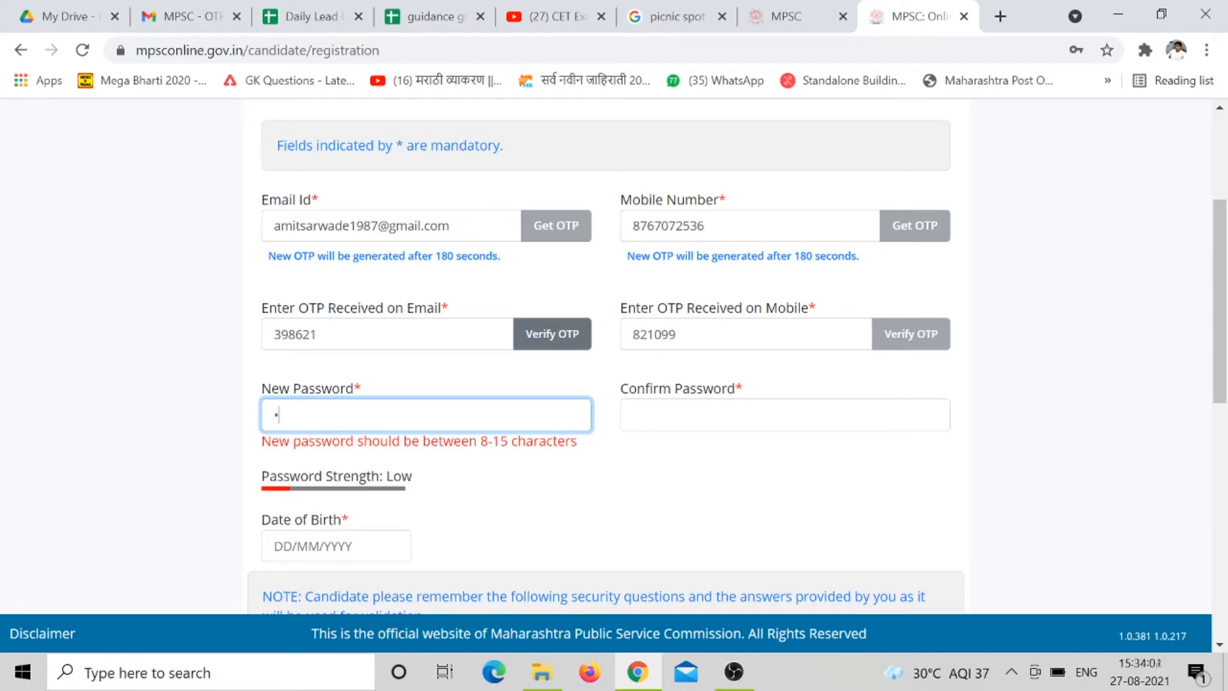
key(Caps_Lock)
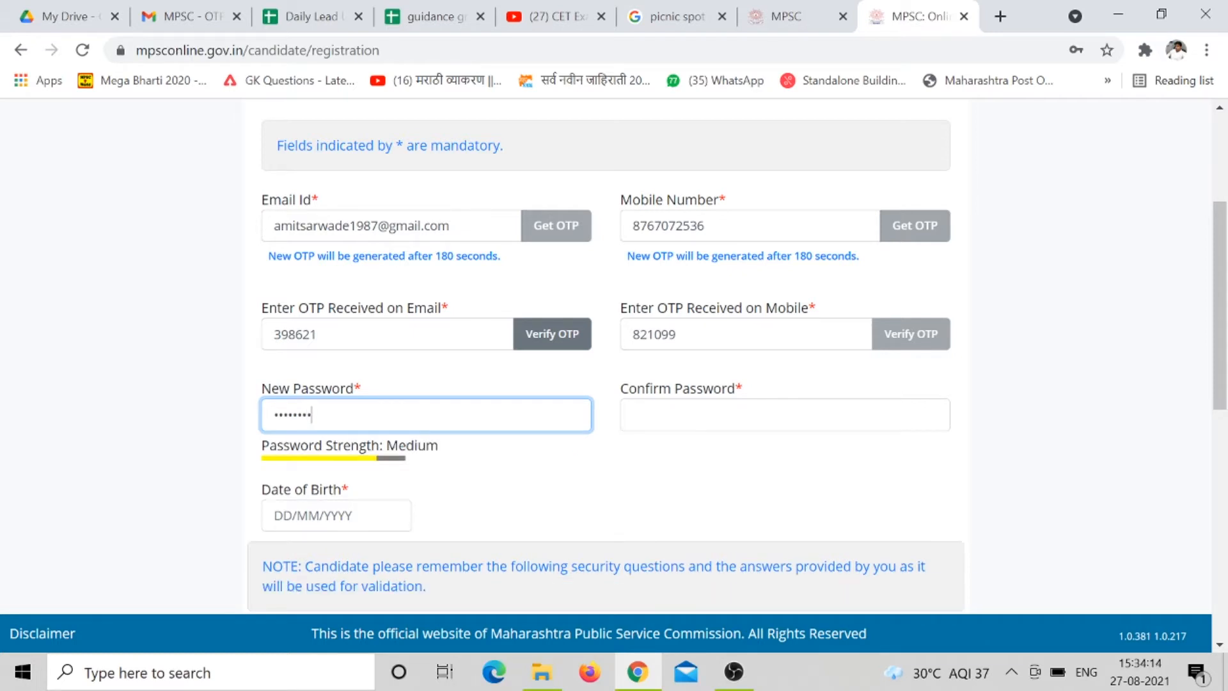
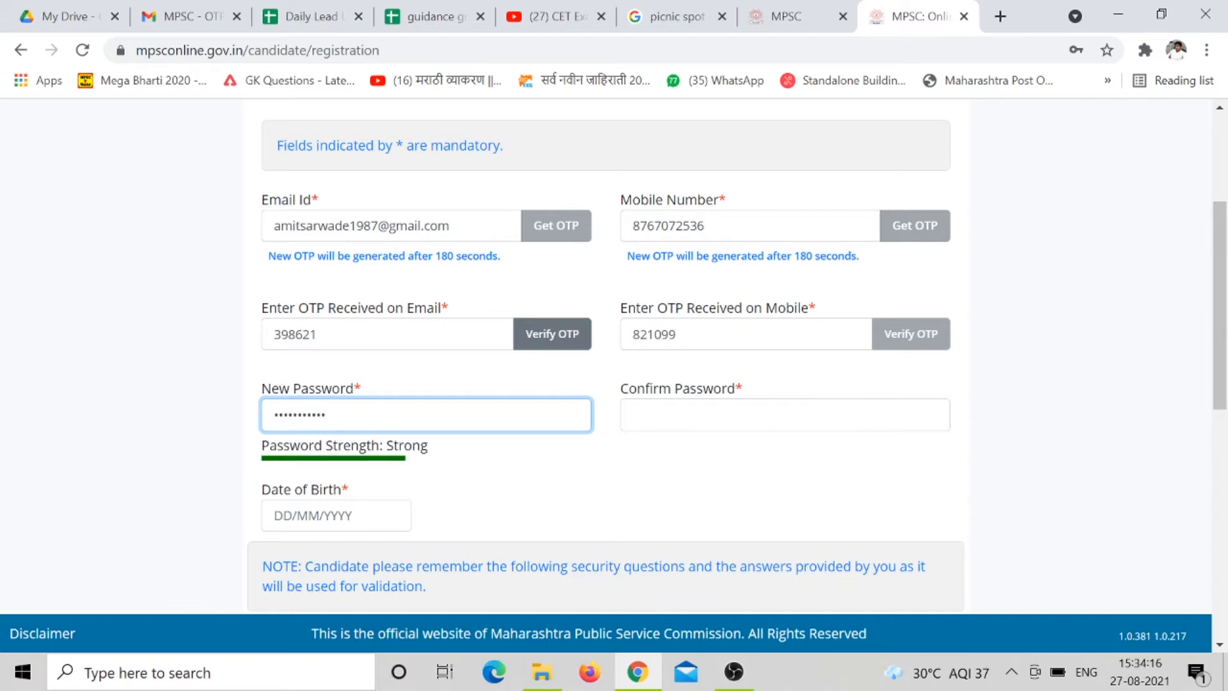
- Re-enter the account password in the Confirm Password field
click(633, 414)
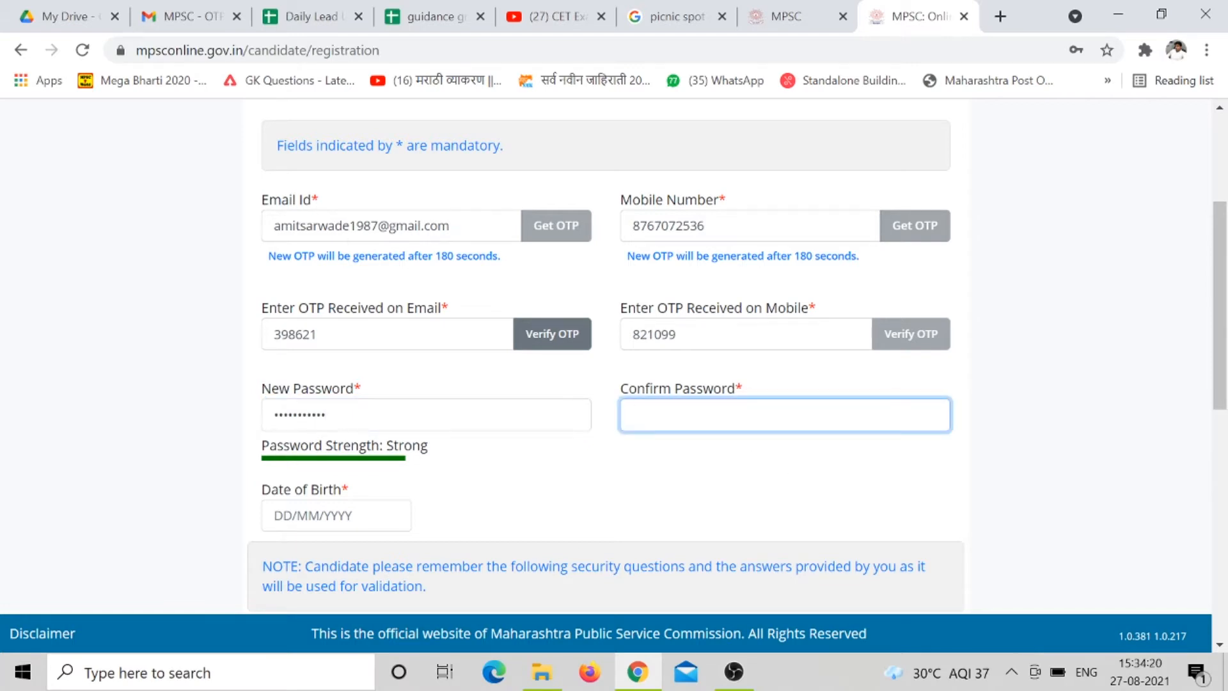
key(Caps_Lock)
text(•)
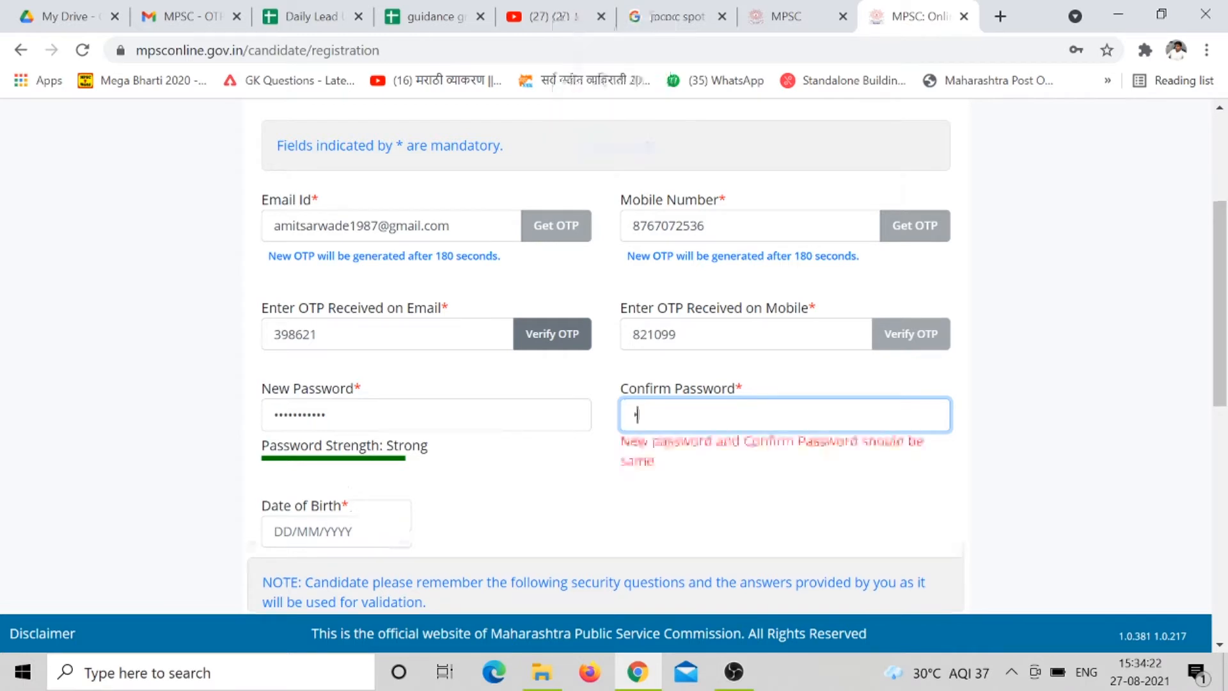
key(Caps_Lock)
text(••••••)
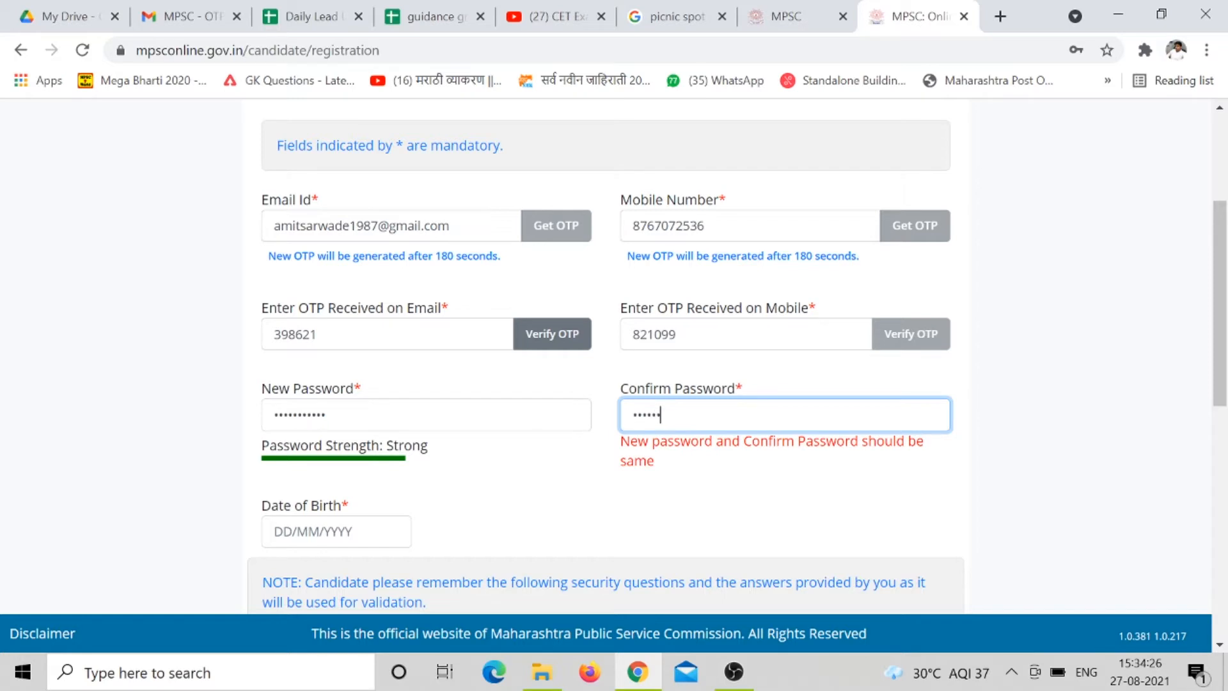
text(••••)
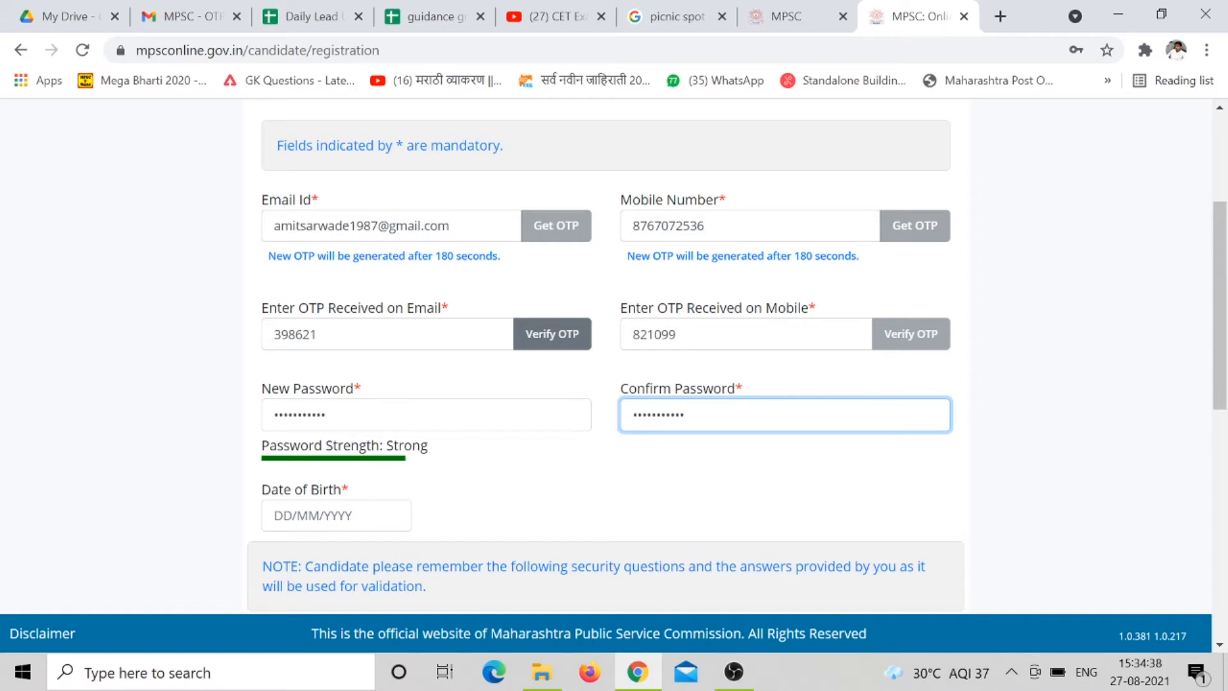
- Open the Date of Birth calendar and set it to the candidate's birth year
key(Tab)
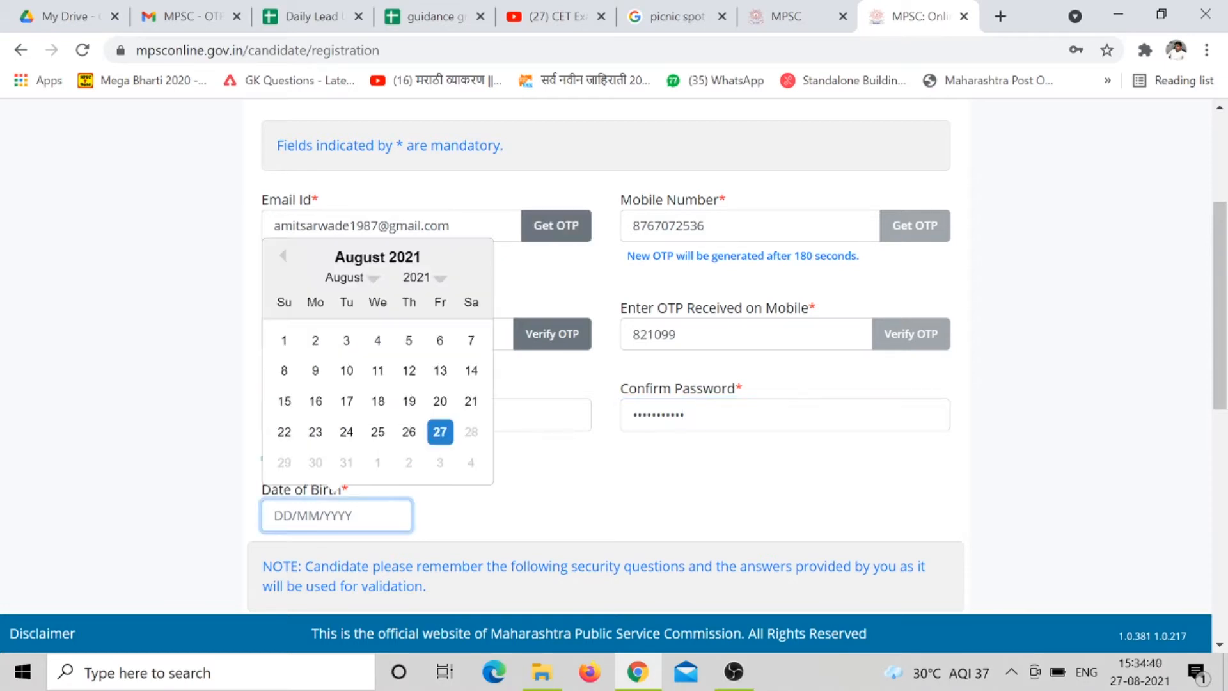
click(421, 280)
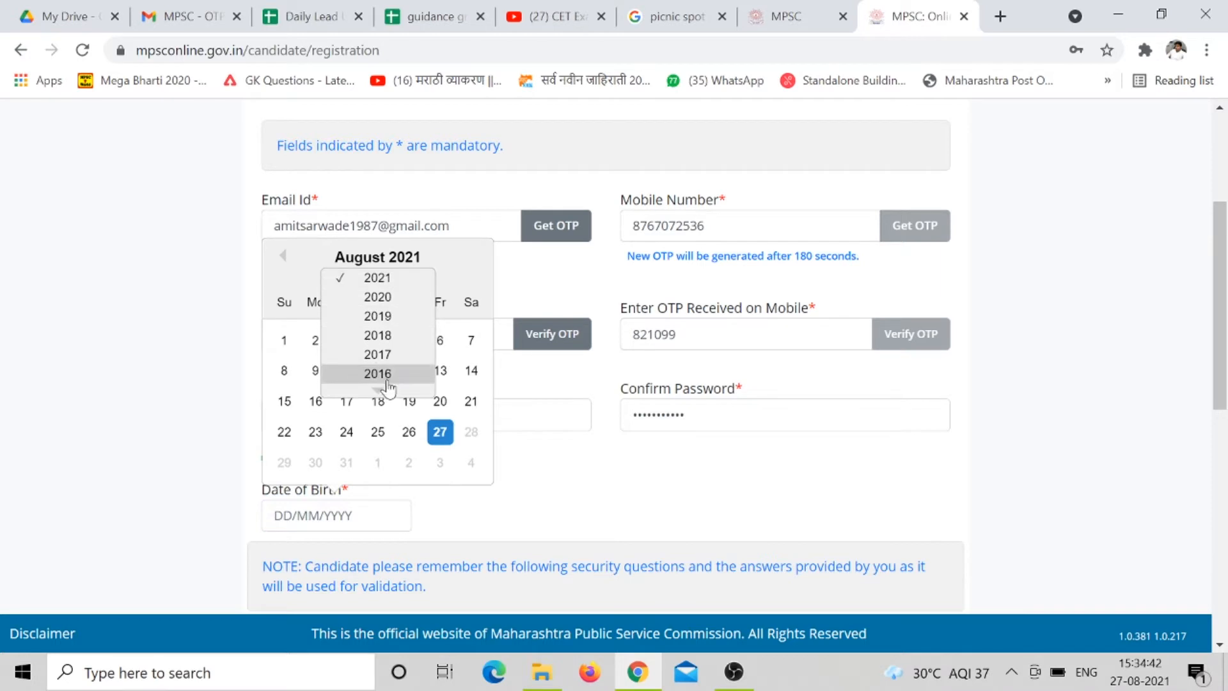
scroll(383, 361, down, 1)
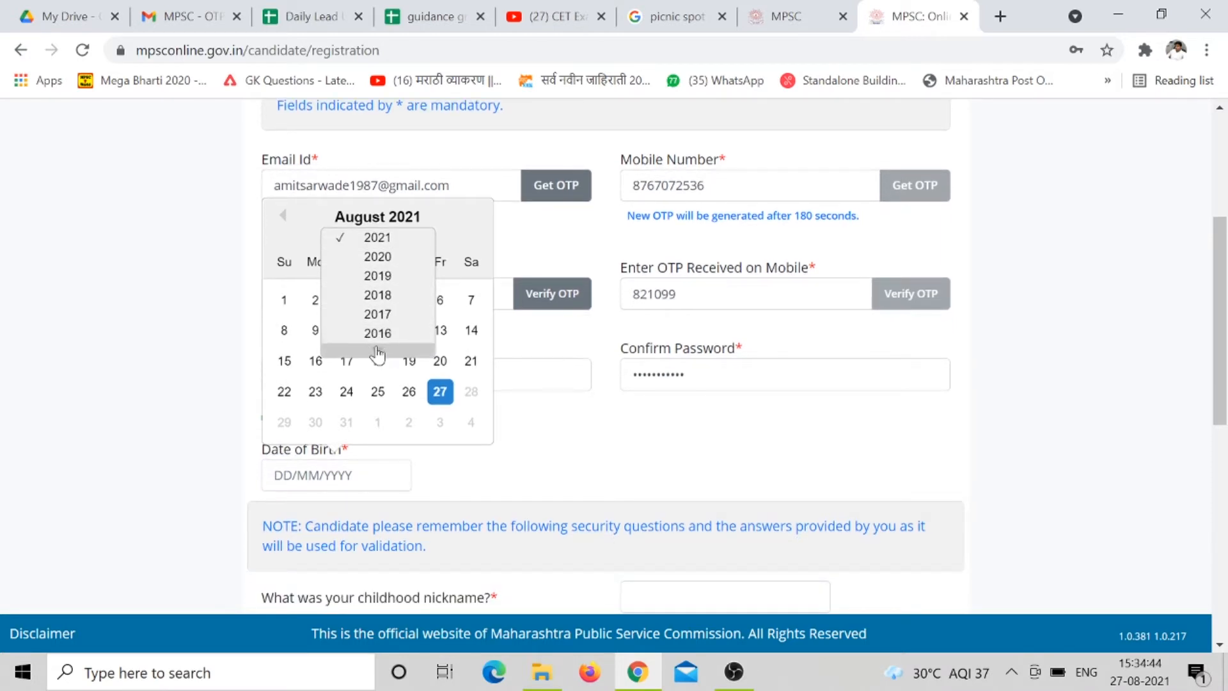
click(377, 347)
click(413, 237)
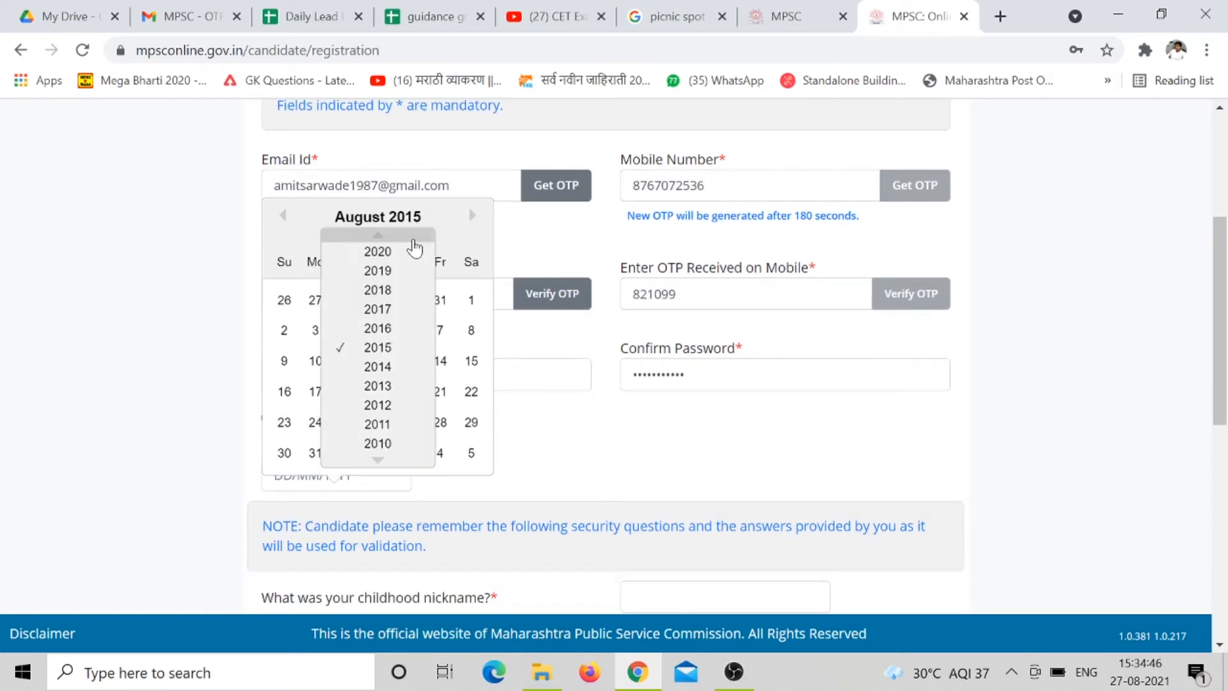
click(447, 248)
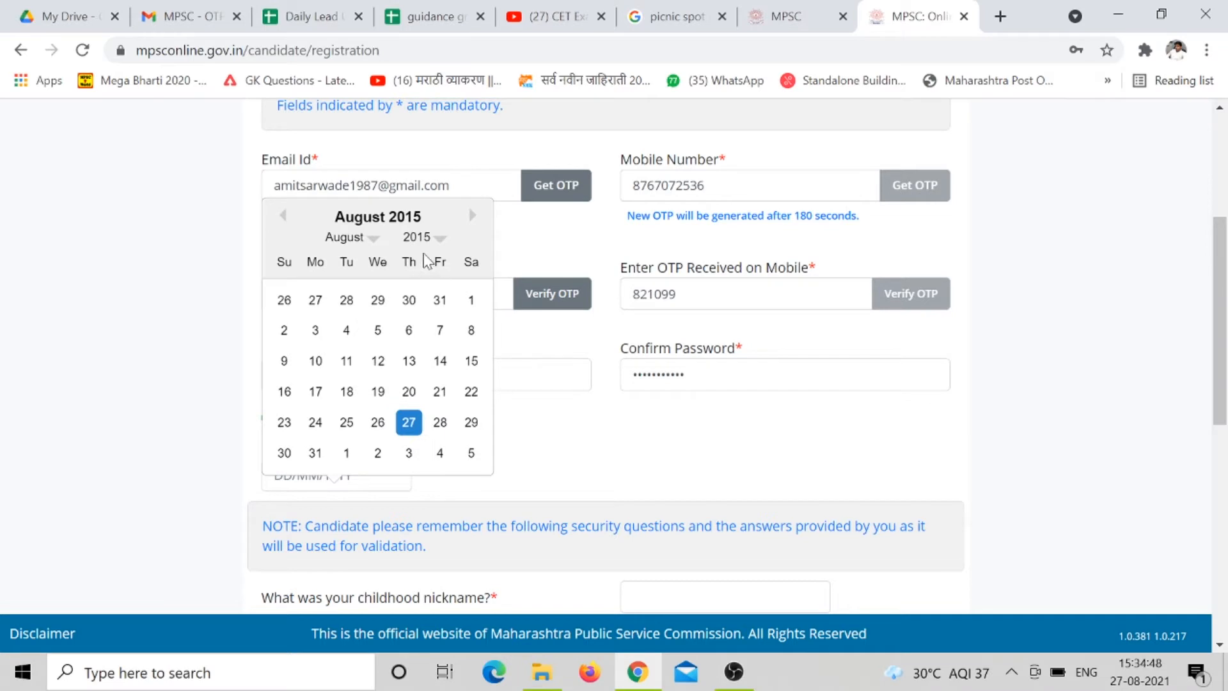
click(416, 236)
scroll(394, 286, up, 3)
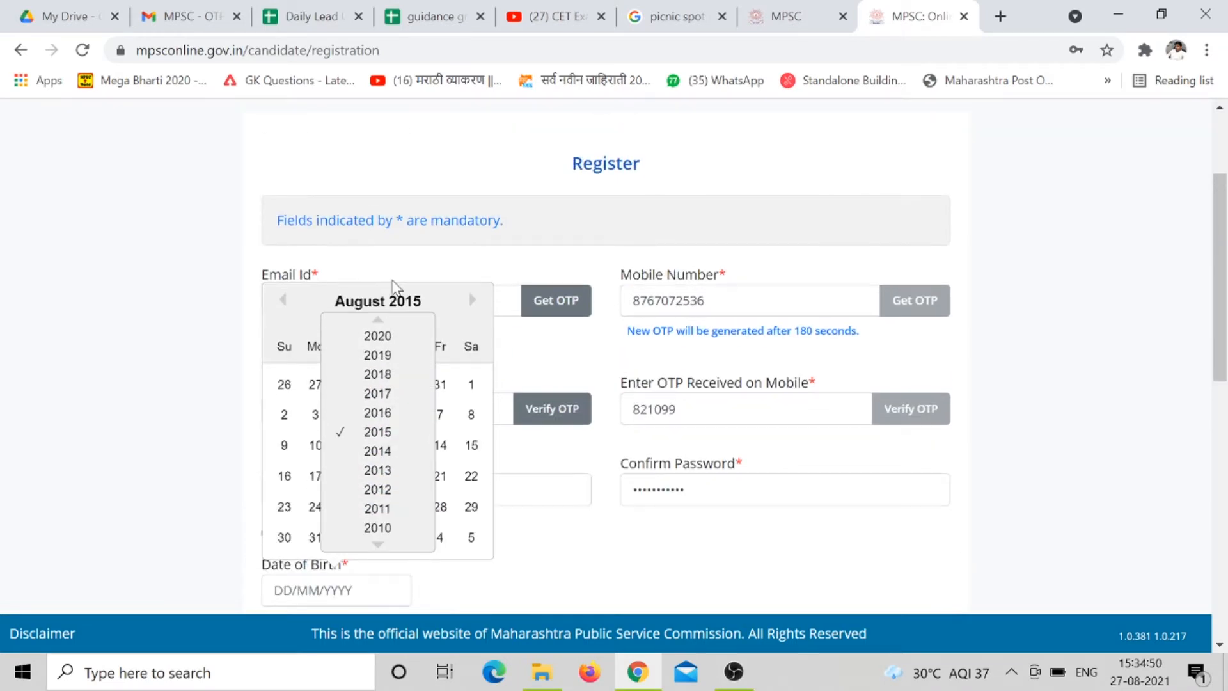
scroll(383, 400, down, 3)
click(382, 400)
click(381, 400)
click(382, 400)
click(381, 400)
click(381, 399)
click(381, 400)
click(382, 400)
double_click(382, 399)
click(381, 399)
click(381, 399)
click(381, 400)
click(381, 400)
click(381, 400)
click(381, 400)
click(381, 400)
click(381, 400)
double_click(381, 400)
click(381, 399)
click(381, 400)
click(382, 400)
click(381, 400)
click(382, 399)
click(382, 400)
click(381, 400)
click(381, 400)
click(387, 306)
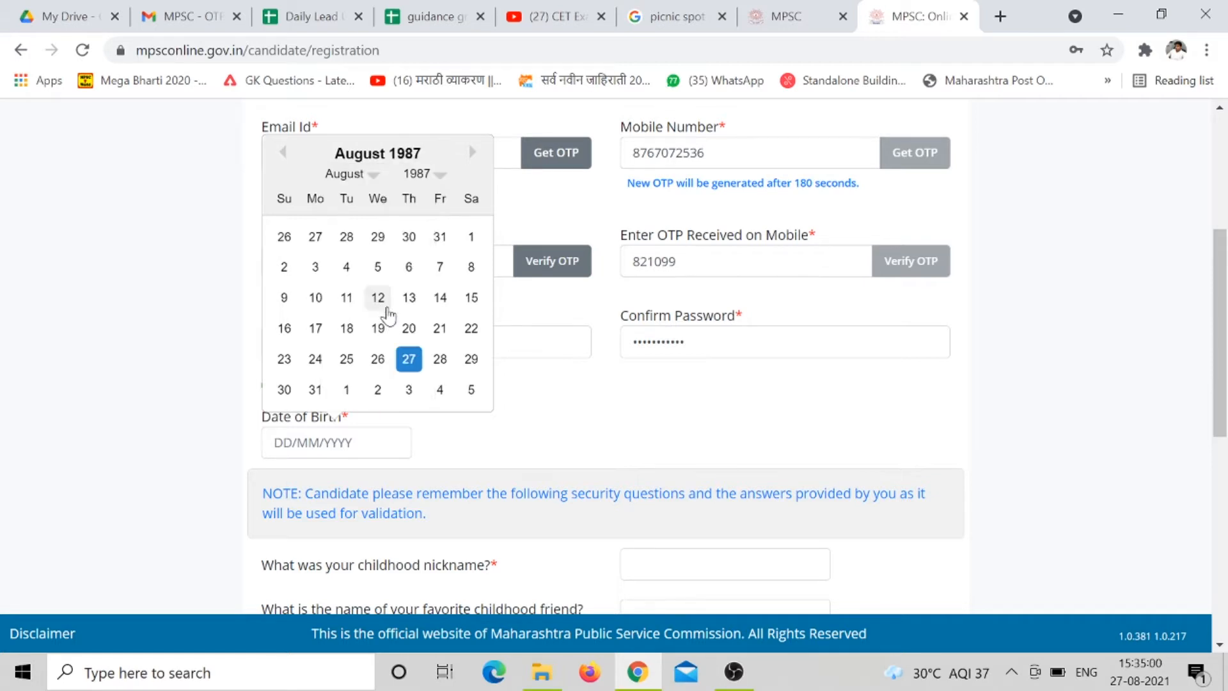
- Choose the candidate's birth month and day to complete the Date of Birth
click(360, 174)
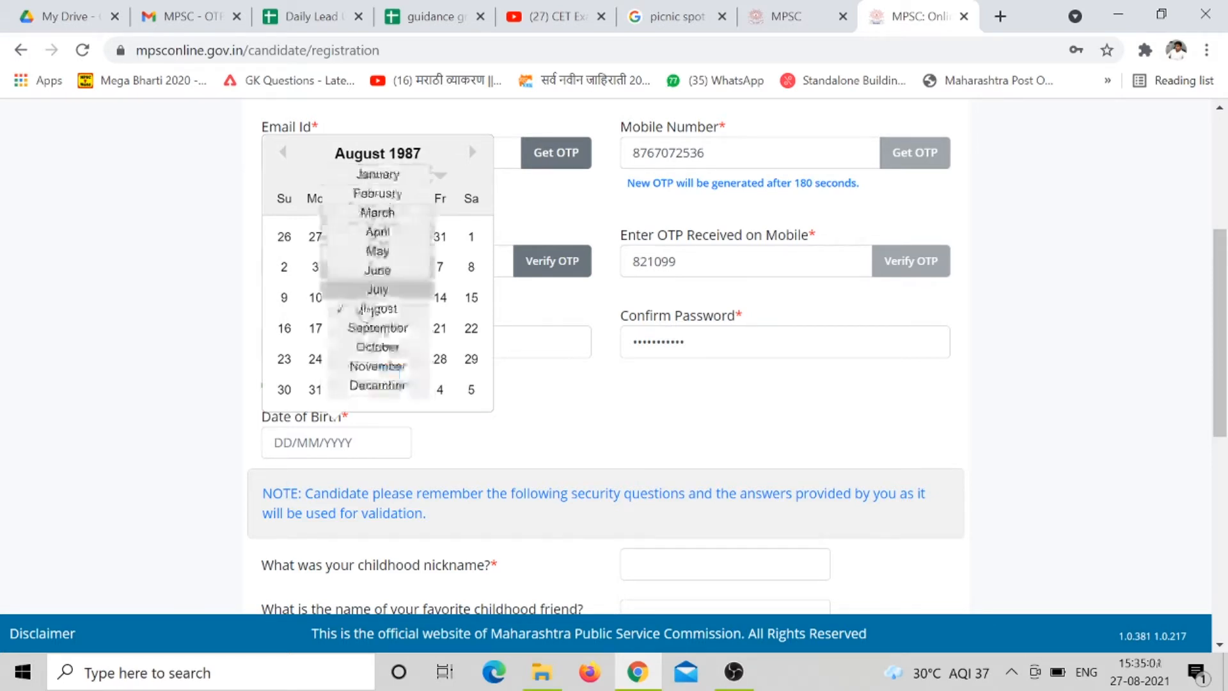
click(375, 347)
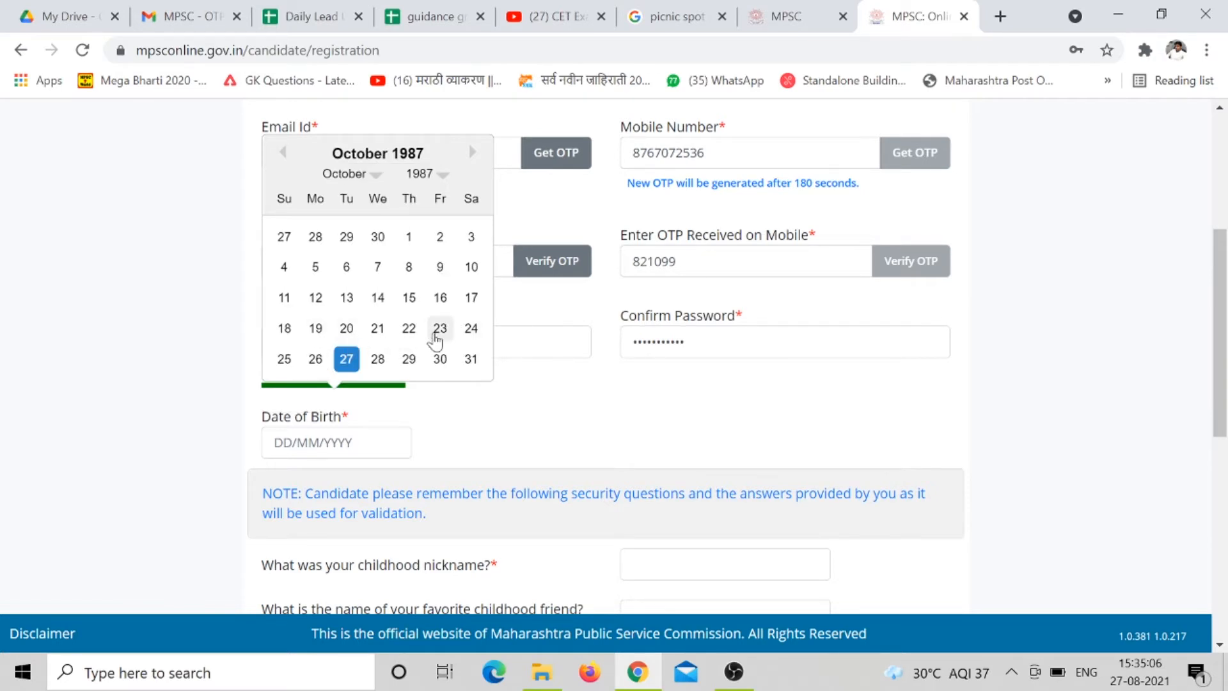
click(440, 328)
- Examine the security questions below the date of birth, from childhood nickname to favourite sportsperson
scroll(540, 419, down, 1)
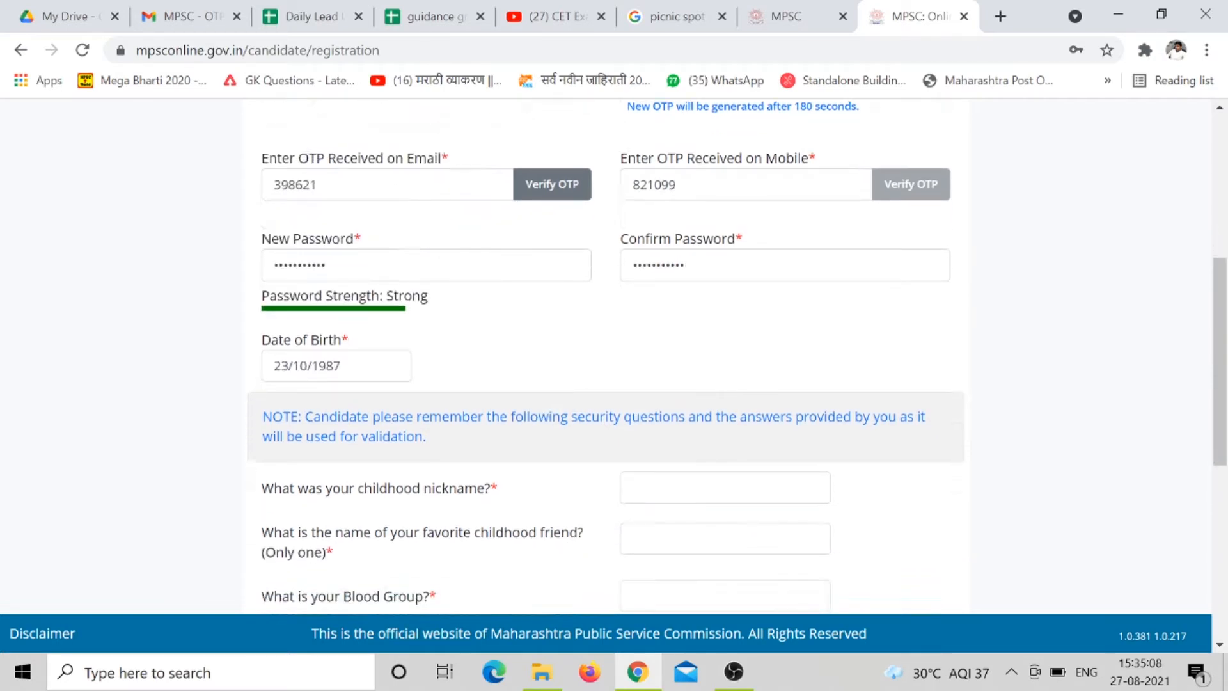
scroll(567, 356, down, 3)
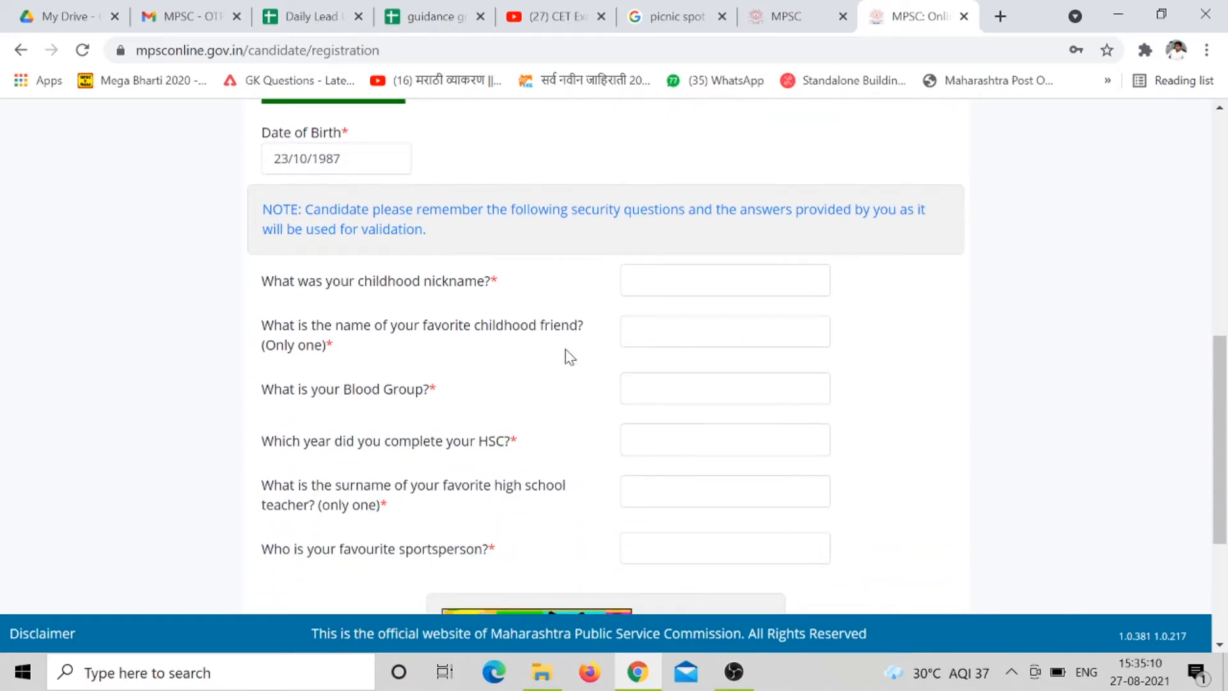
scroll(398, 380, down, 1)
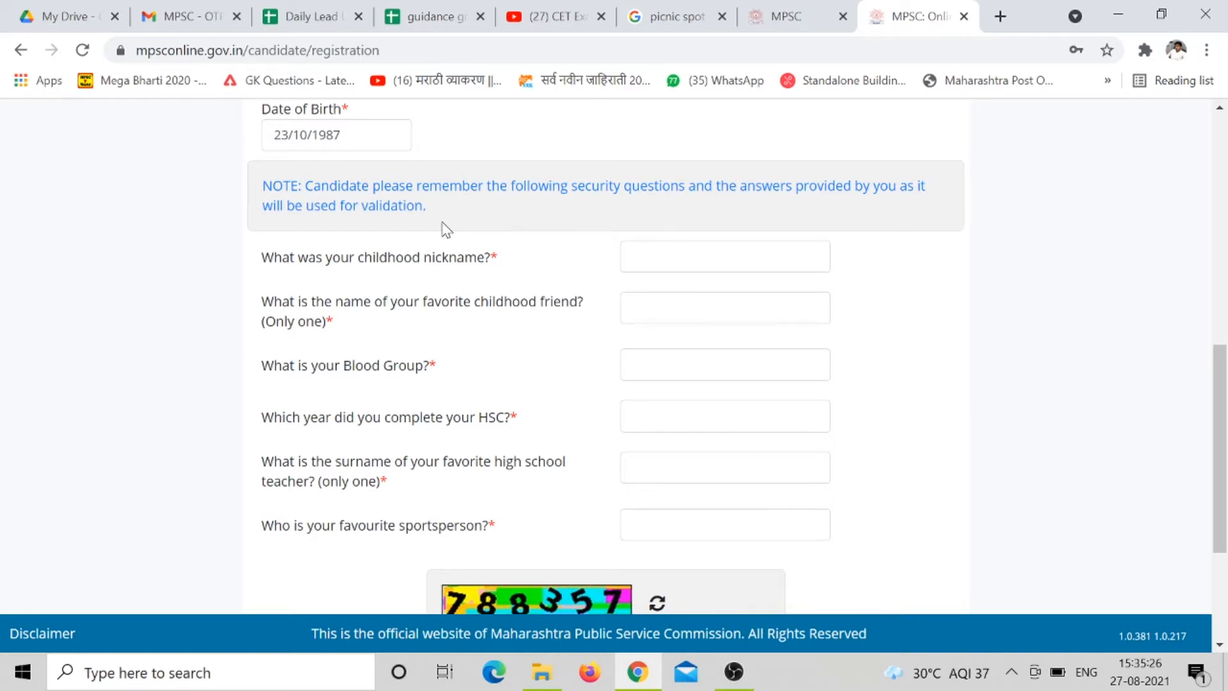
scroll(446, 230, down, 1)
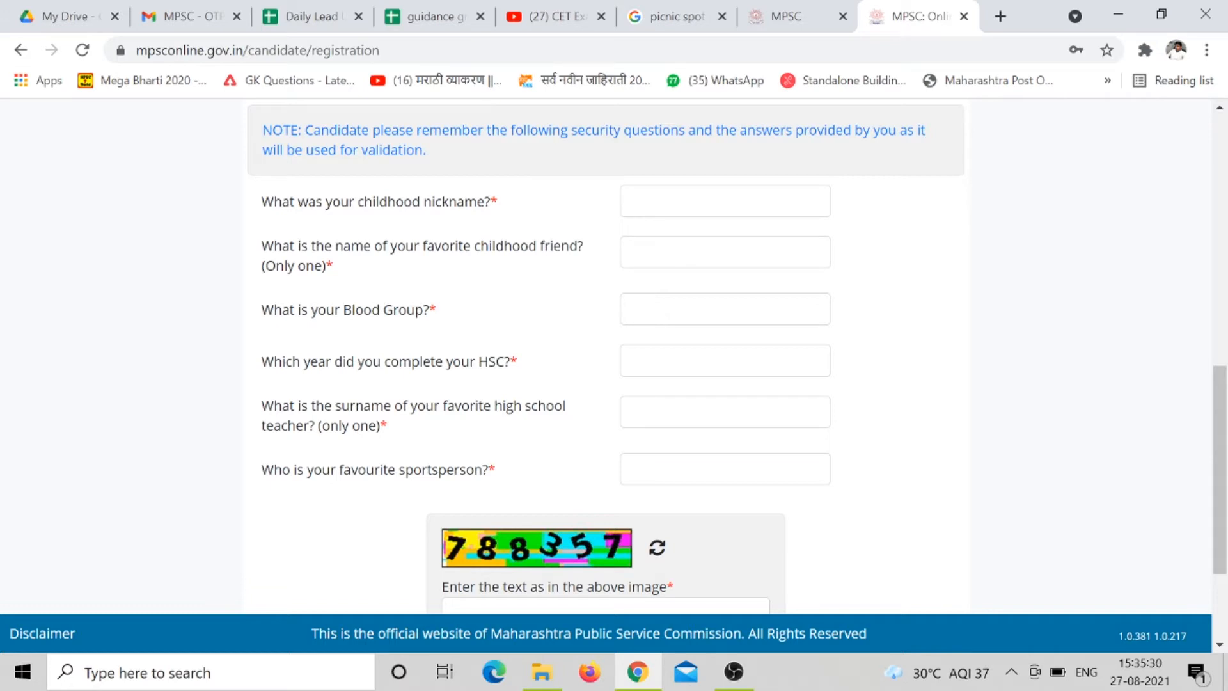
click(678, 202)
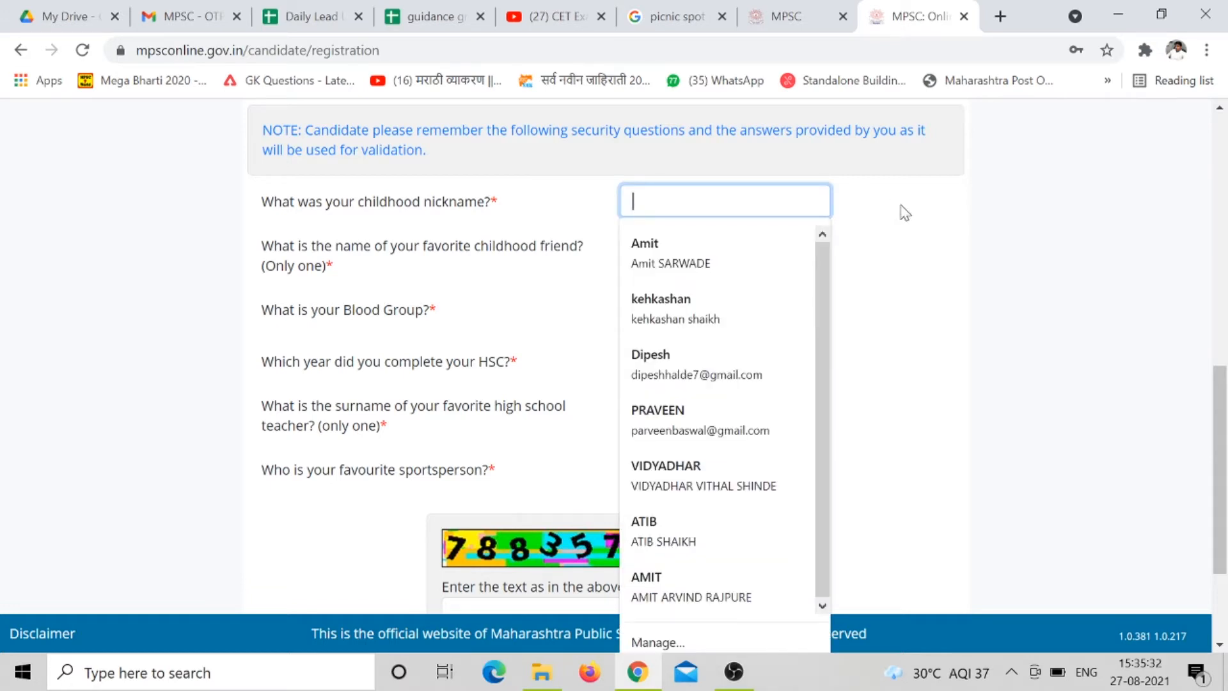
click(911, 218)
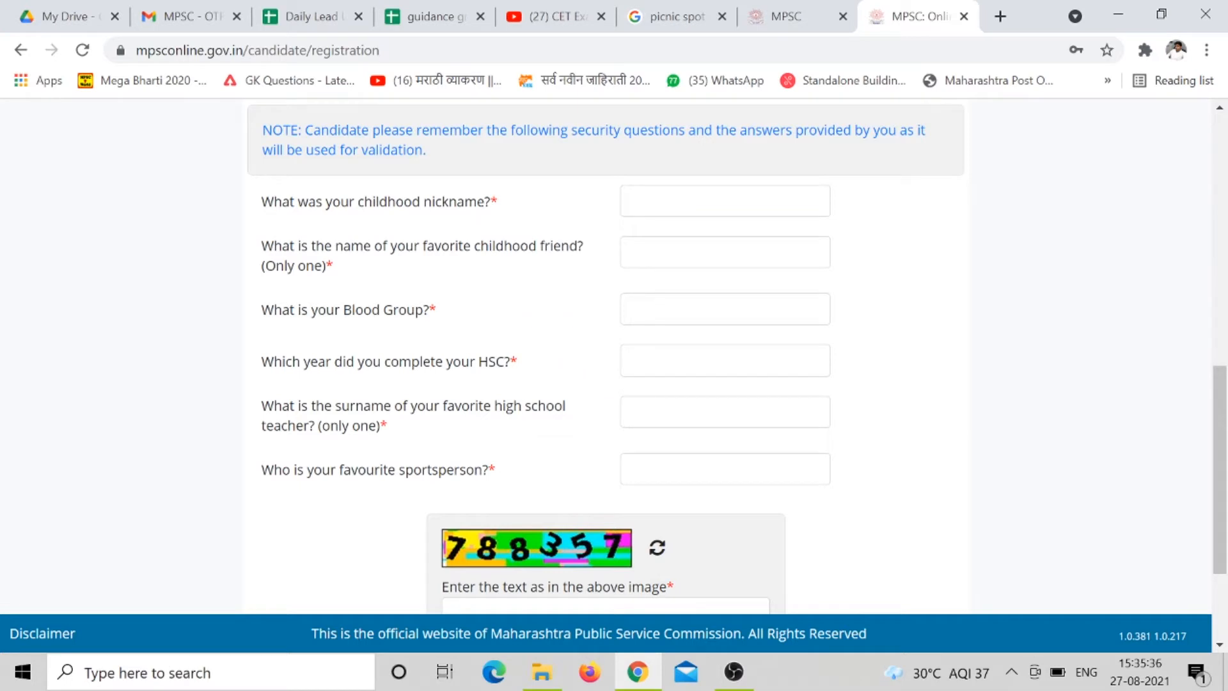
click(710, 202)
click(1003, 220)
click(688, 455)
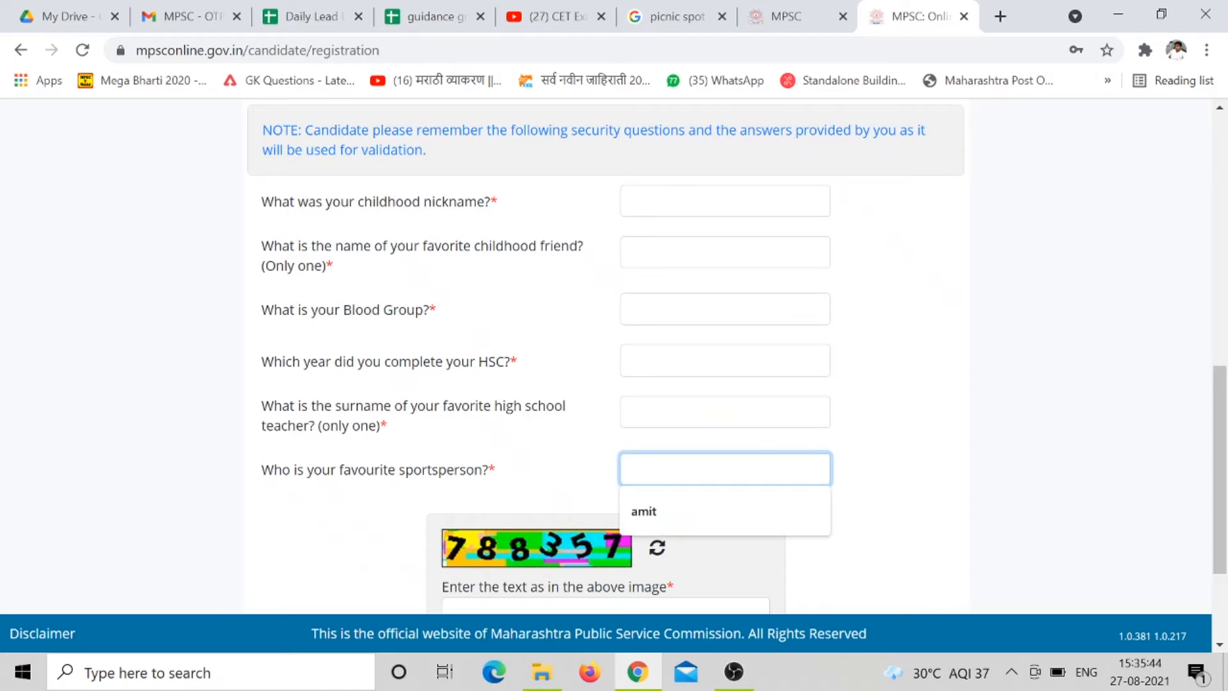
- Answer the security questions on childhood nickname and favourite childhood friend with the candidate's chosen names
click(725, 201)
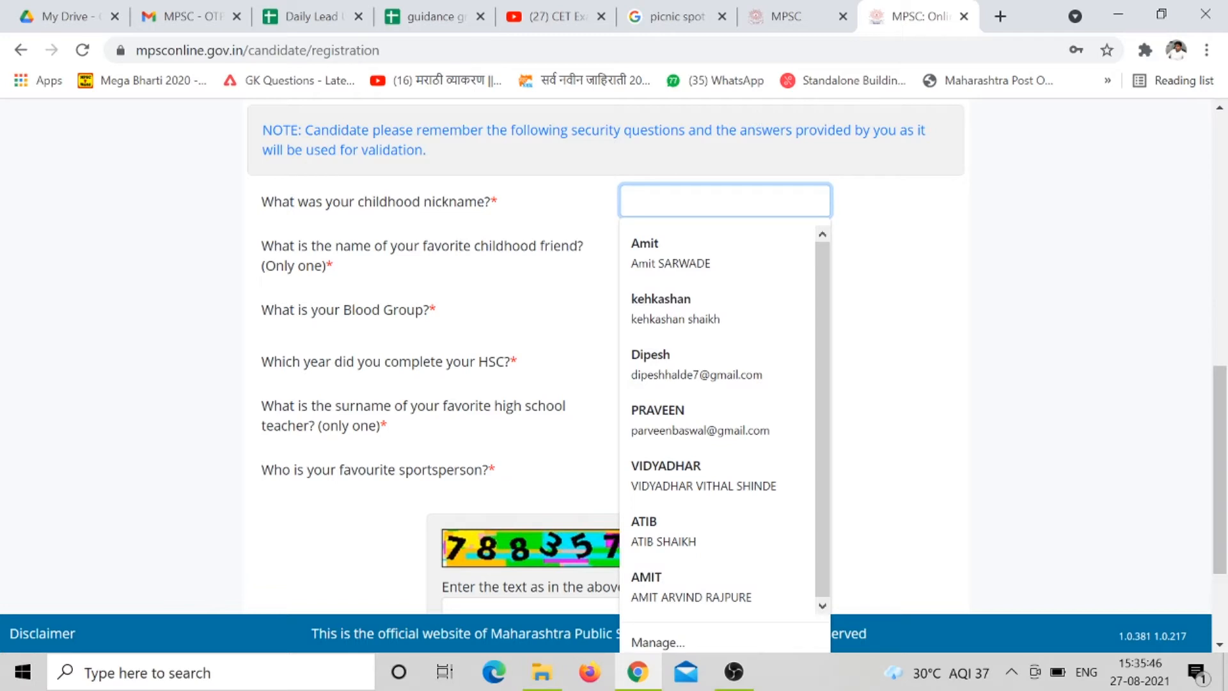
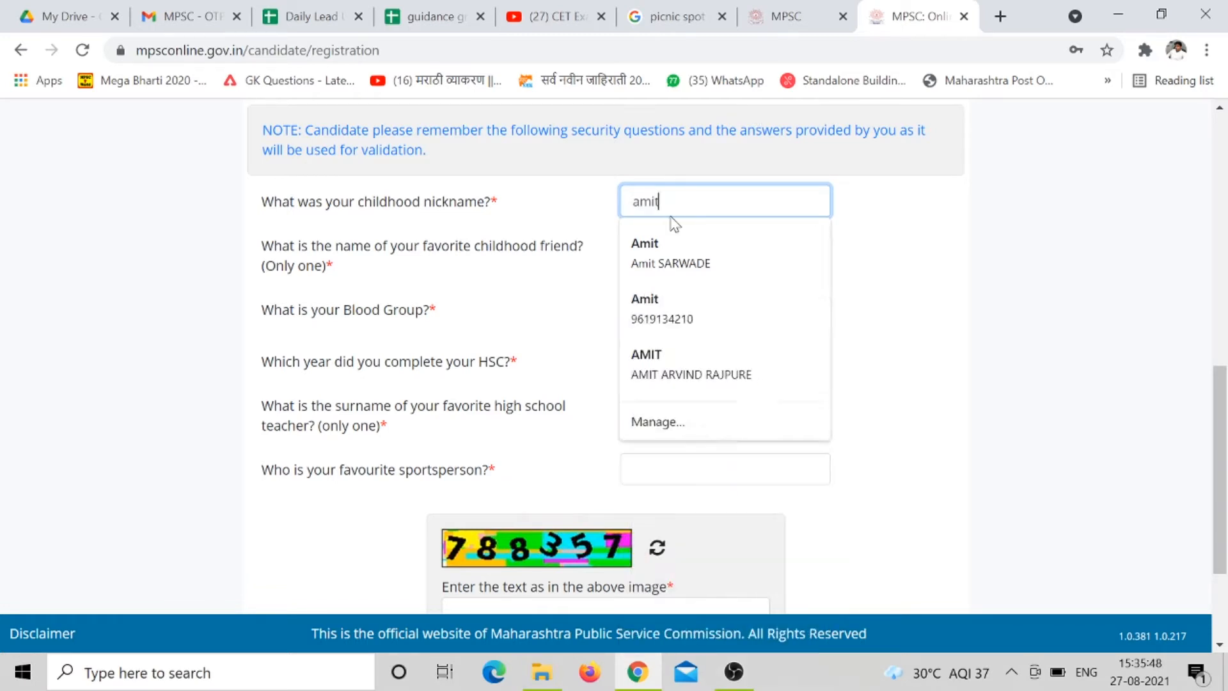
key(Tab)
key(Tab)
text(b)
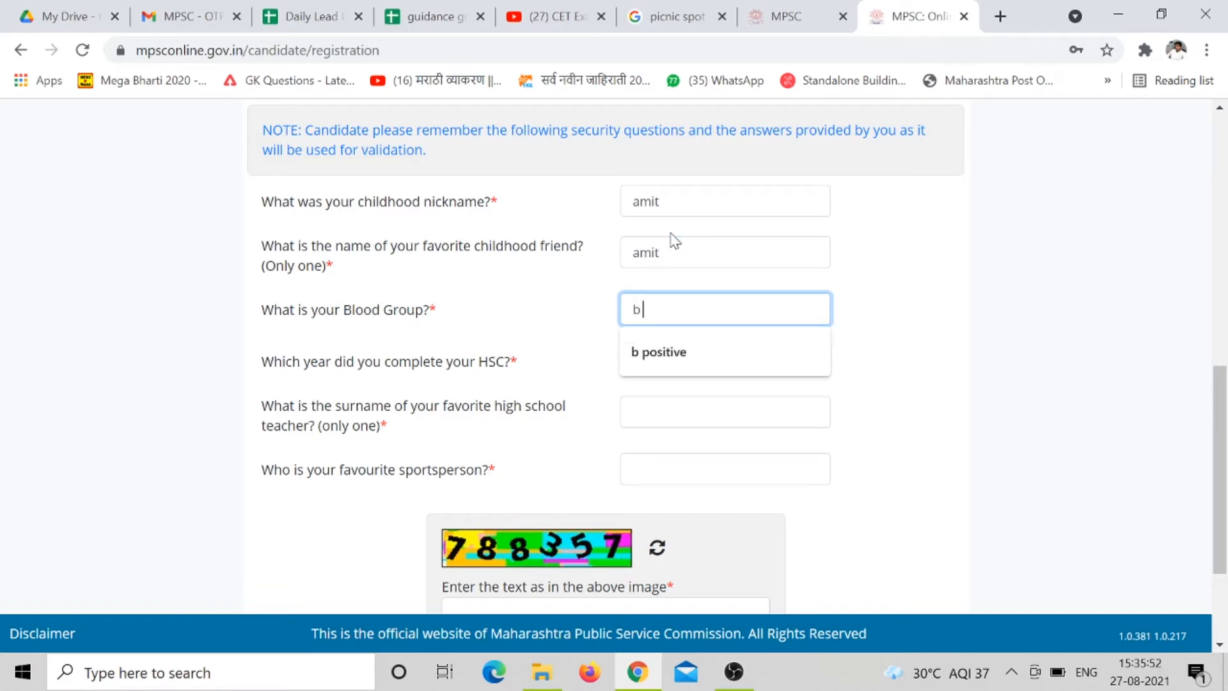
key(Down)
key(Return)
key(Tab)
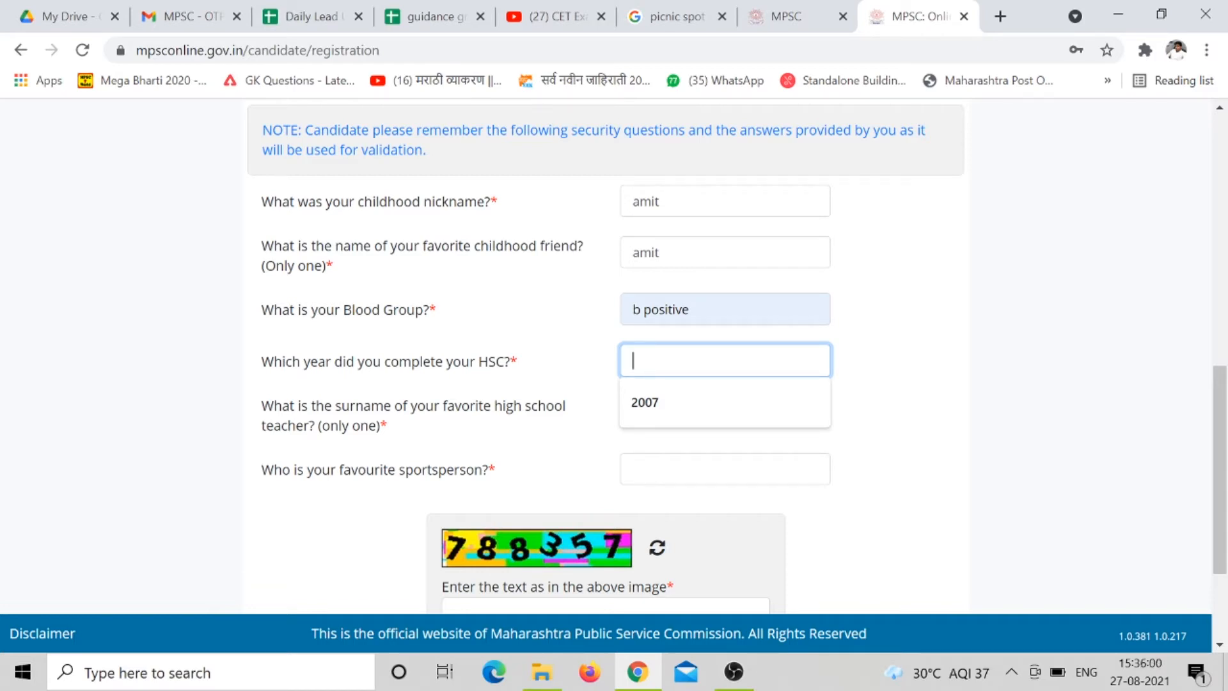
key(Down)
key(Return)
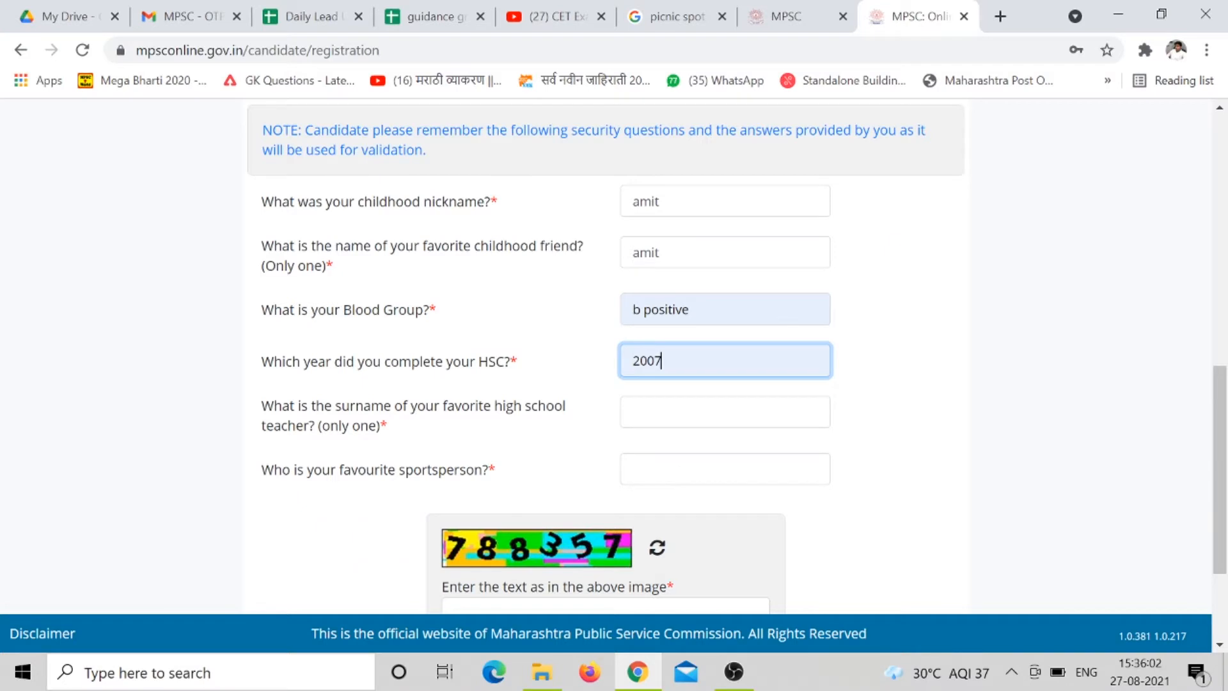
- Answer the security questions on the favourite high school teacher's surname and favourite sportsperson with the chosen names
scroll(601, 358, down, 1)
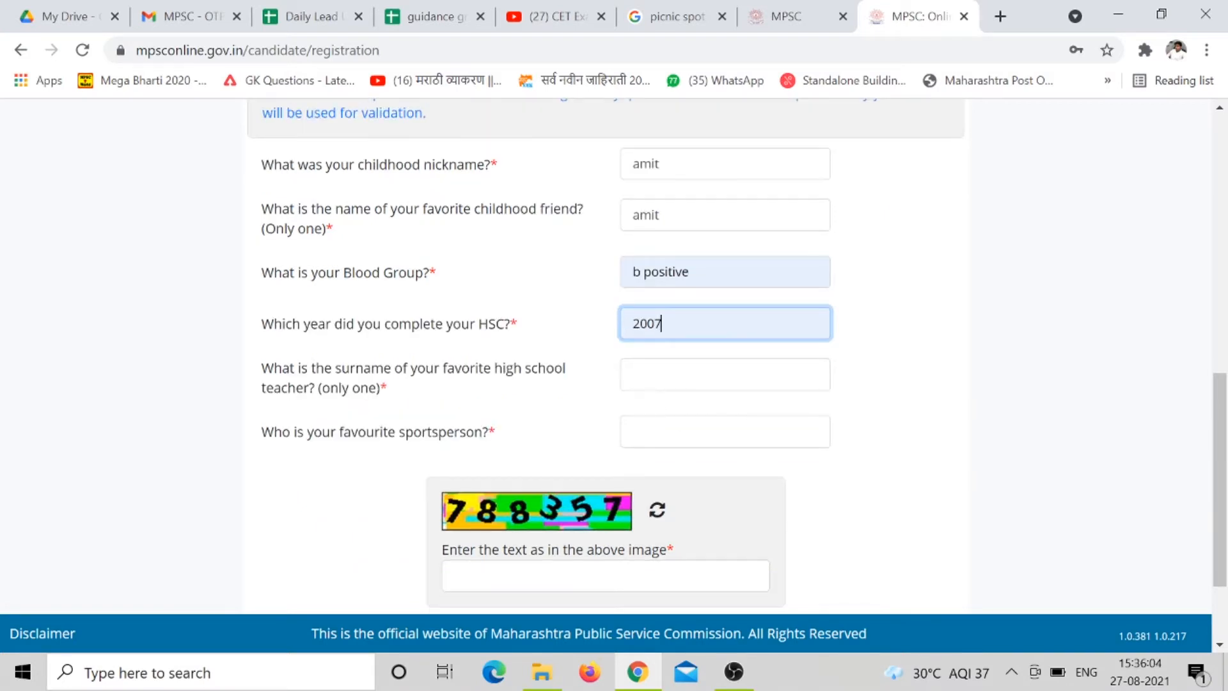
key(Tab)
key(Tab)
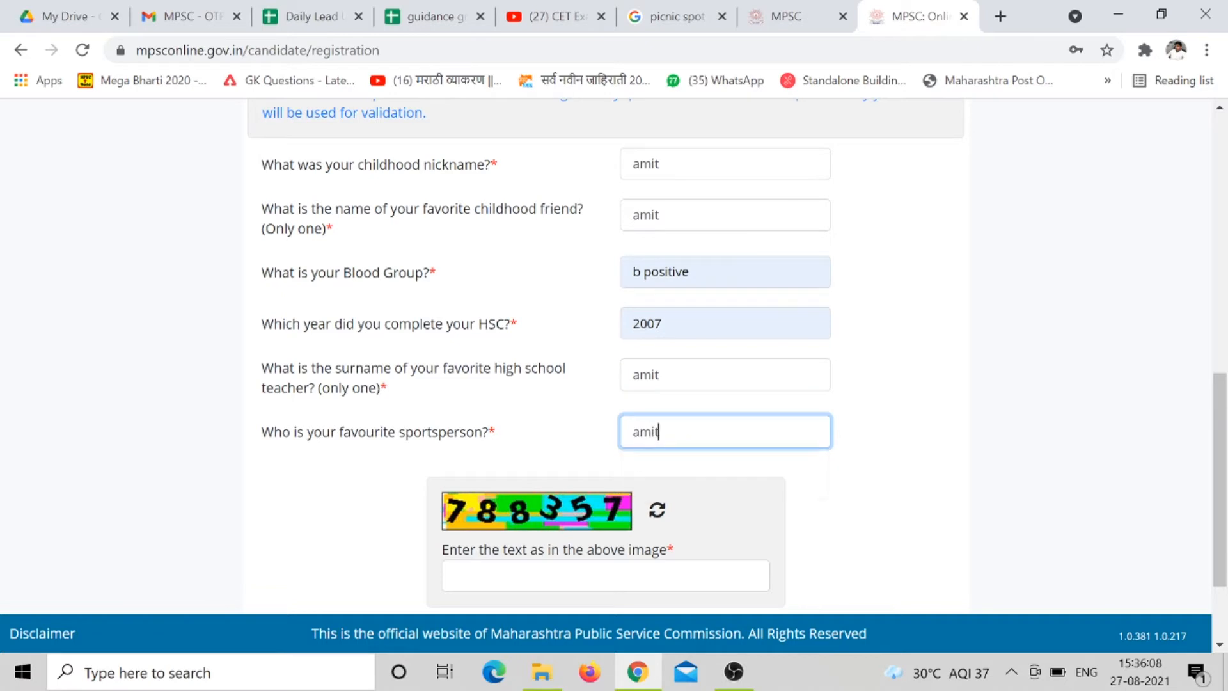
click(889, 376)
- Enter the CAPTCHA digits shown in the image above the Register option
scroll(889, 375, up, 2)
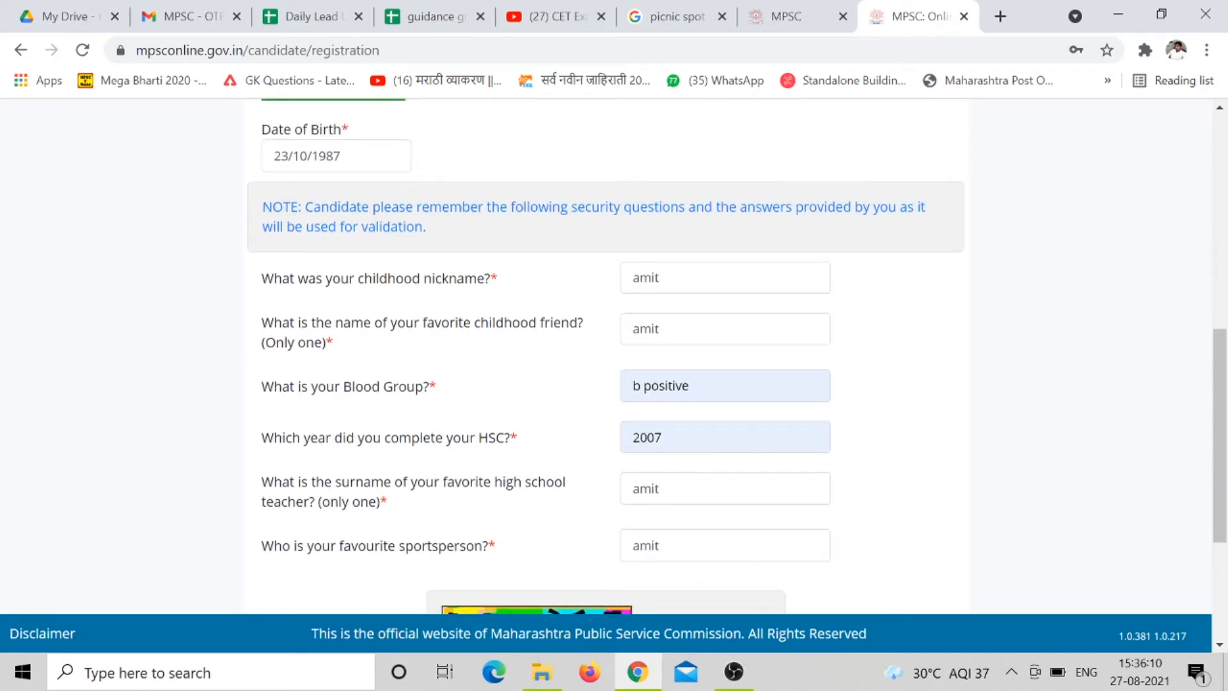
scroll(718, 311, down, 1)
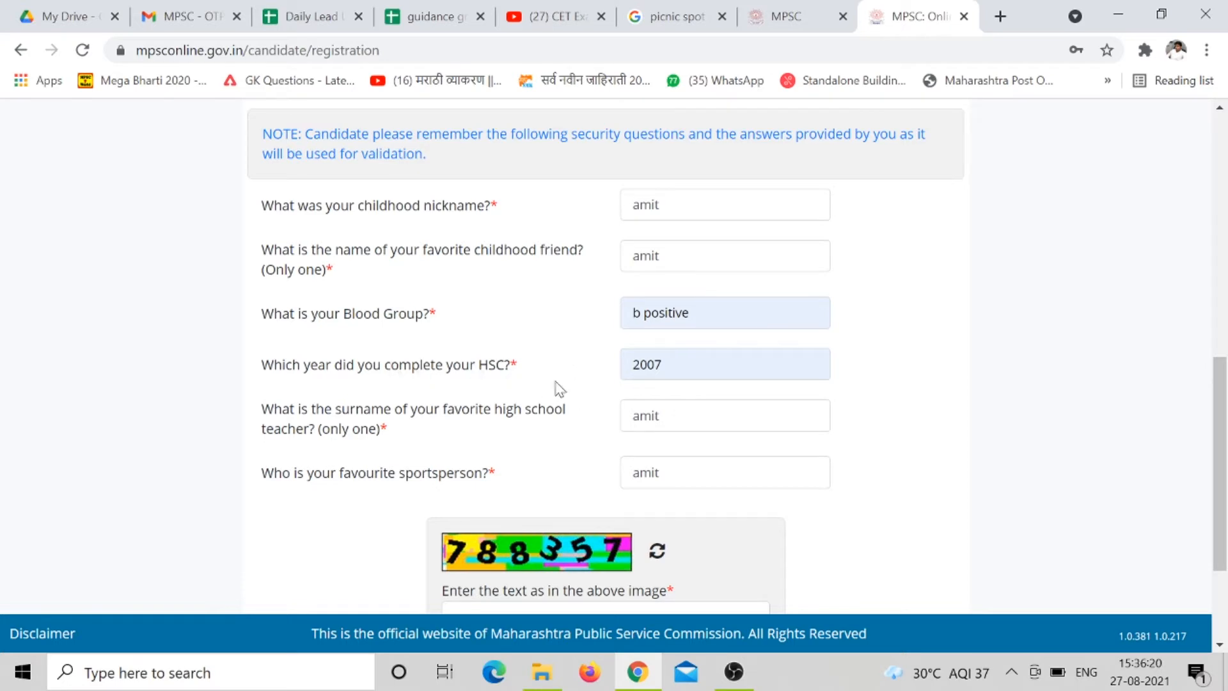
scroll(686, 402, down, 1)
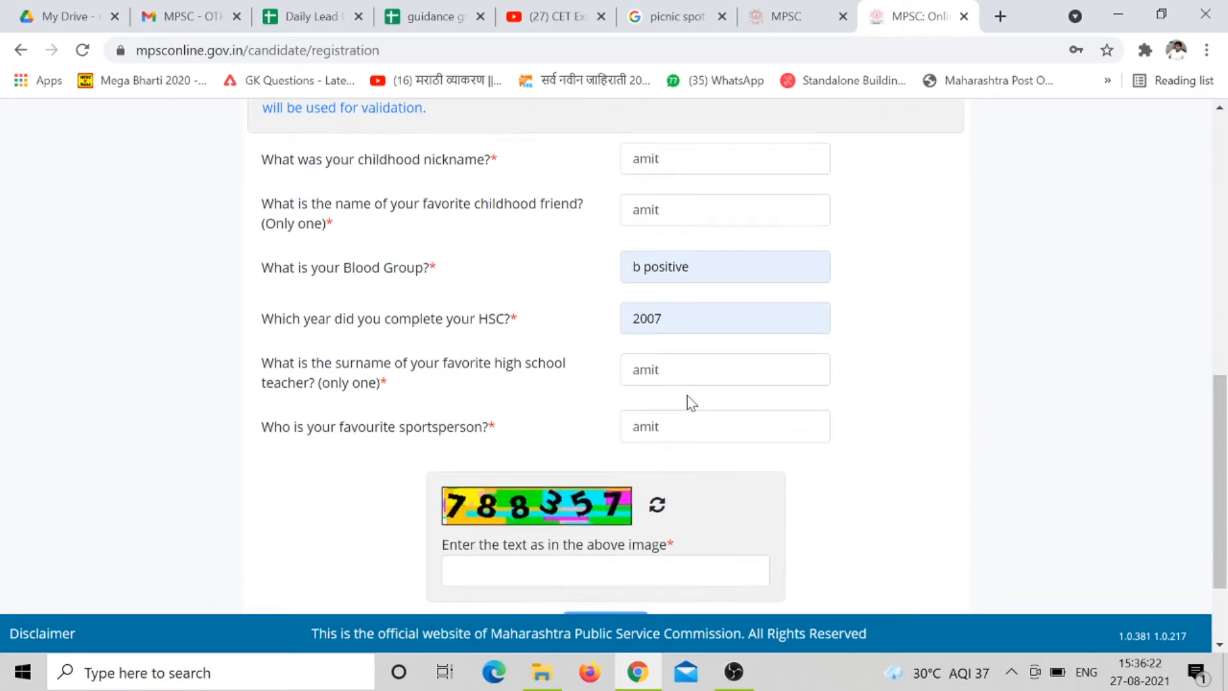
scroll(481, 532, down, 1)
click(481, 533)
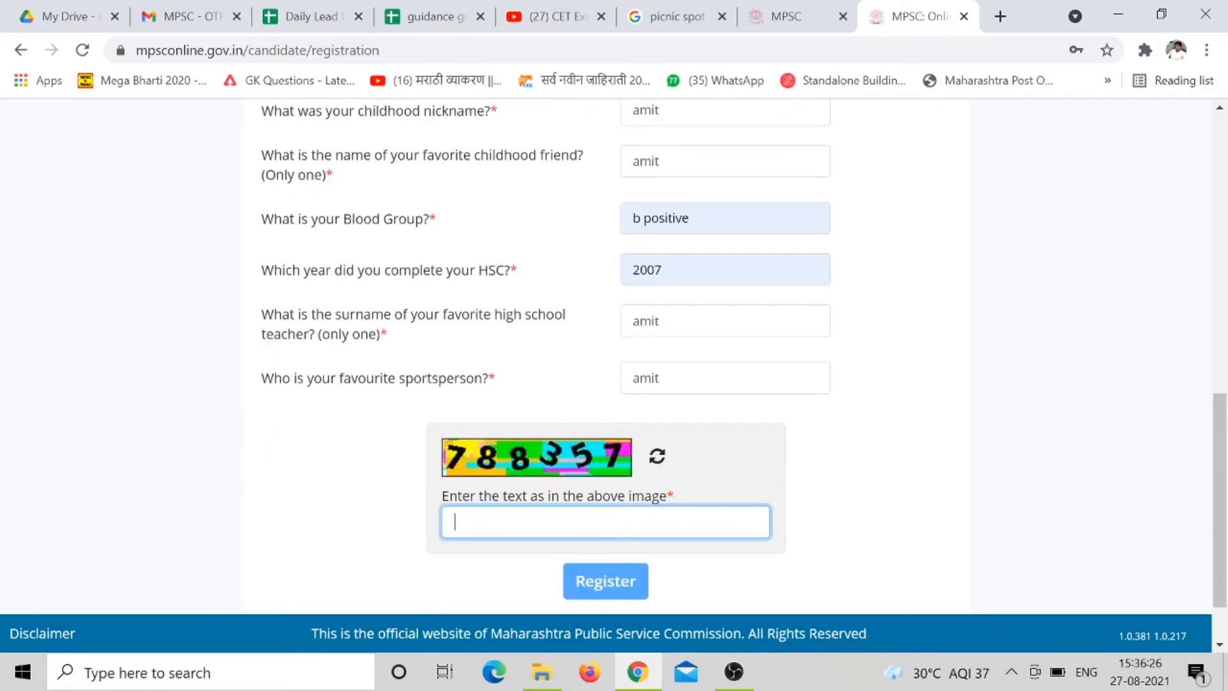
text(7)
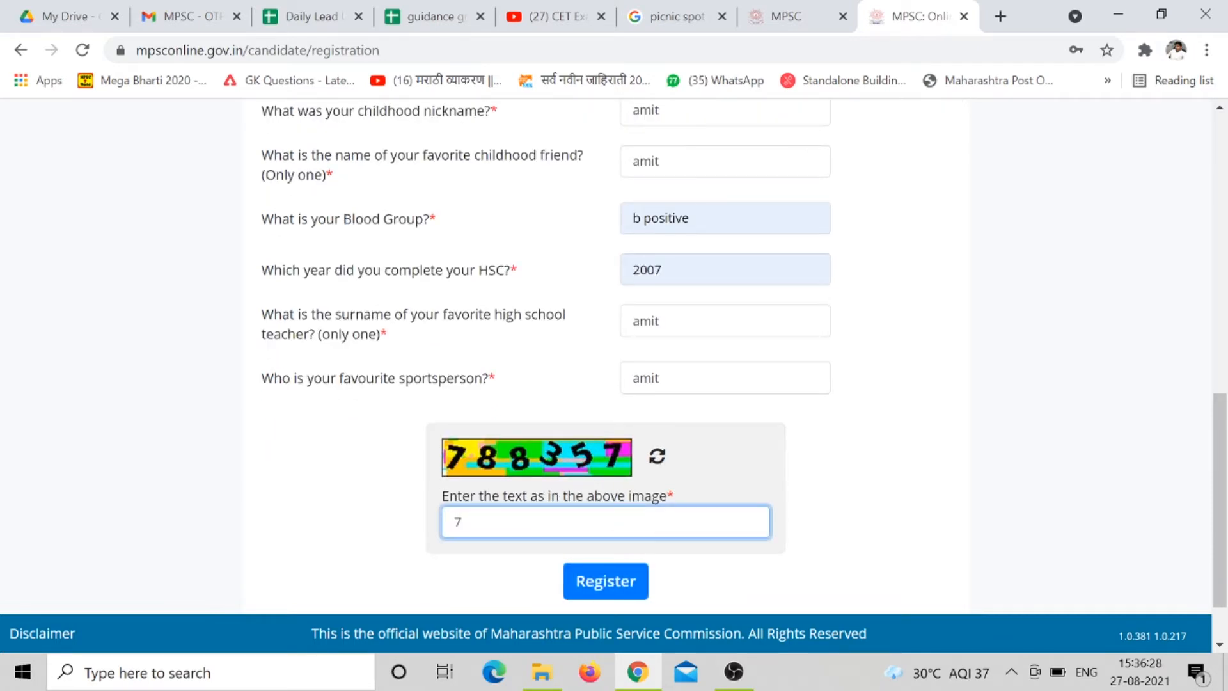
text(88357)
- Review the completed registration form from the email and OTP fields to the CAPTCHA, and submit the registration
scroll(990, 387, down, 1)
scroll(990, 387, up, 12)
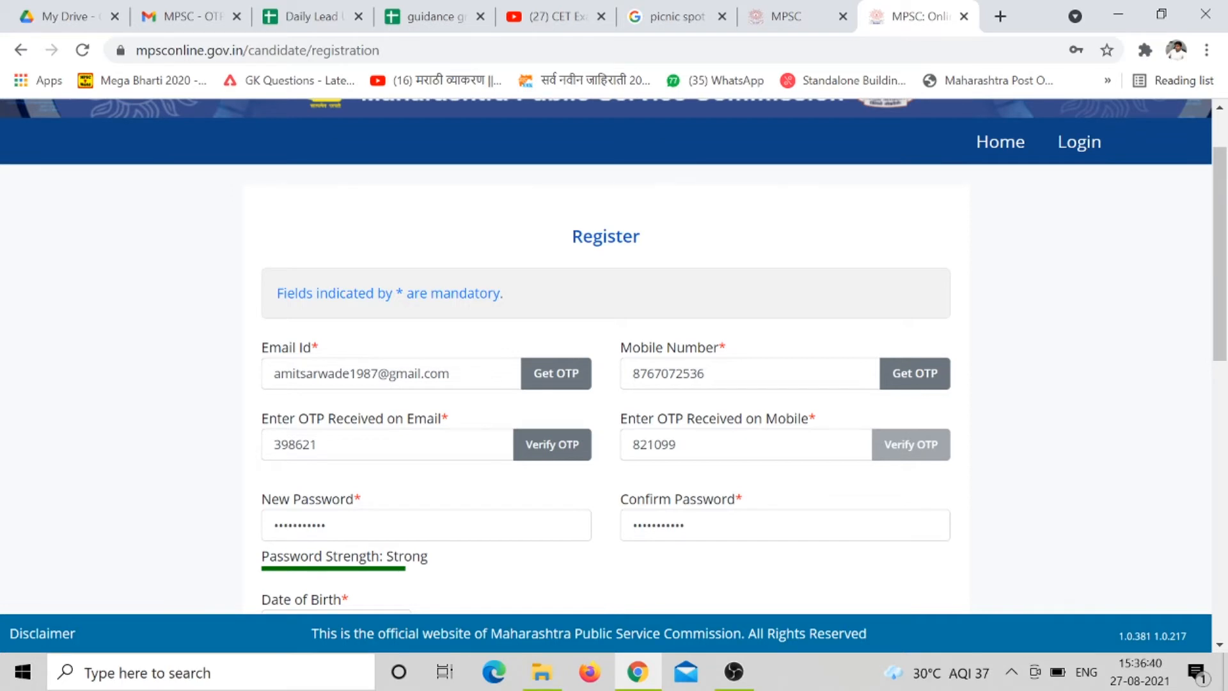
scroll(457, 439, down, 1)
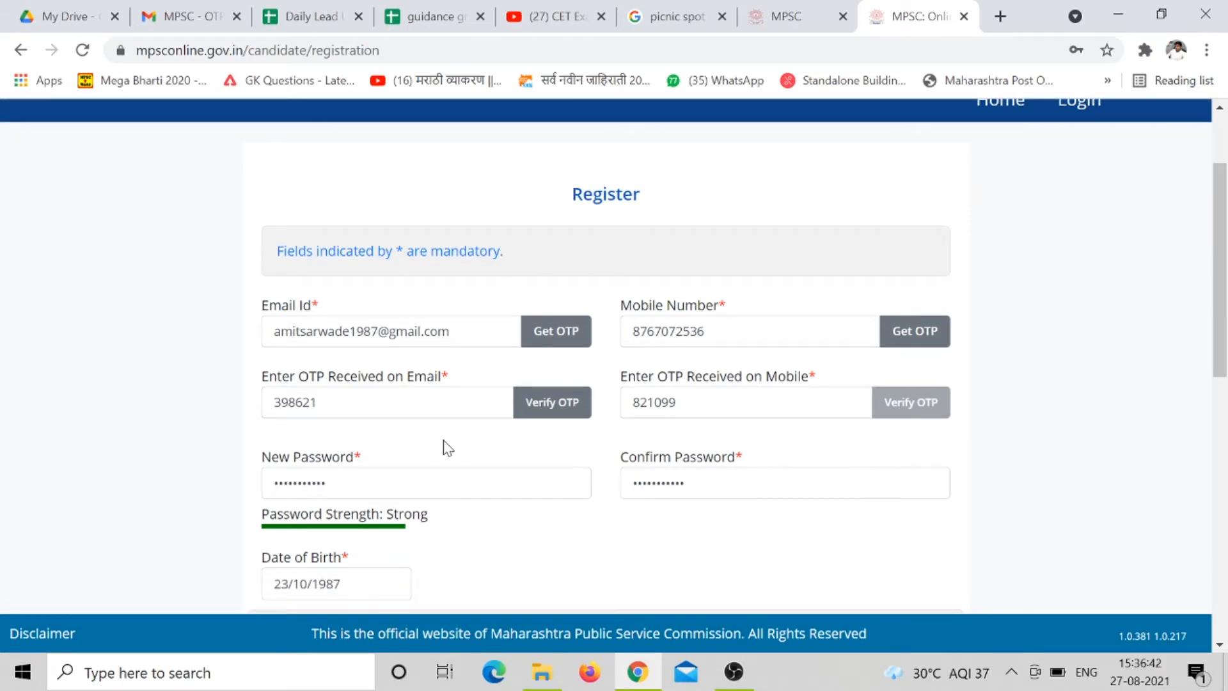
scroll(448, 448, down, 1)
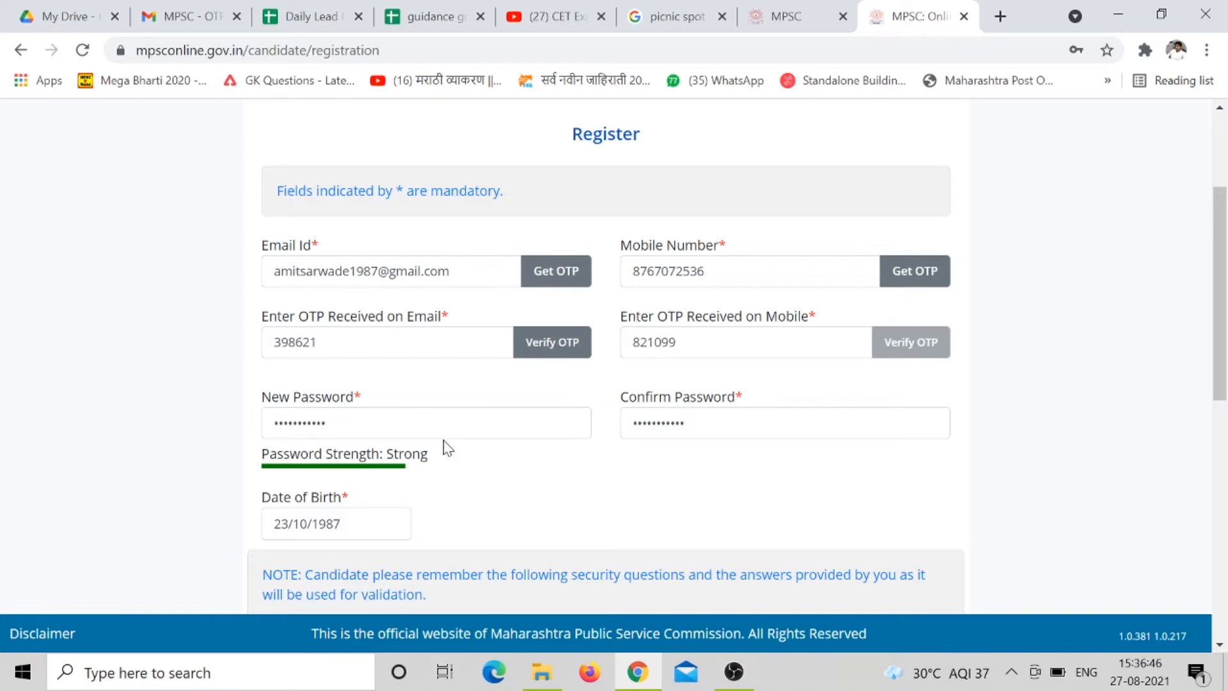
scroll(447, 447, down, 2)
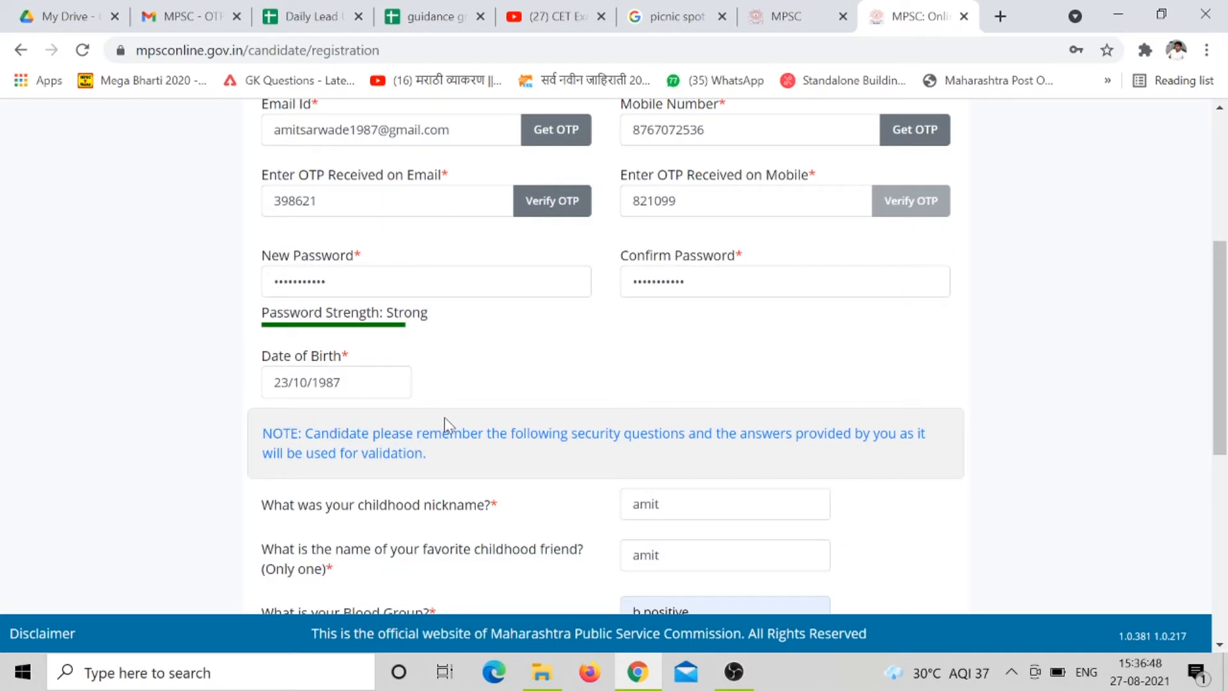
scroll(446, 425, down, 6)
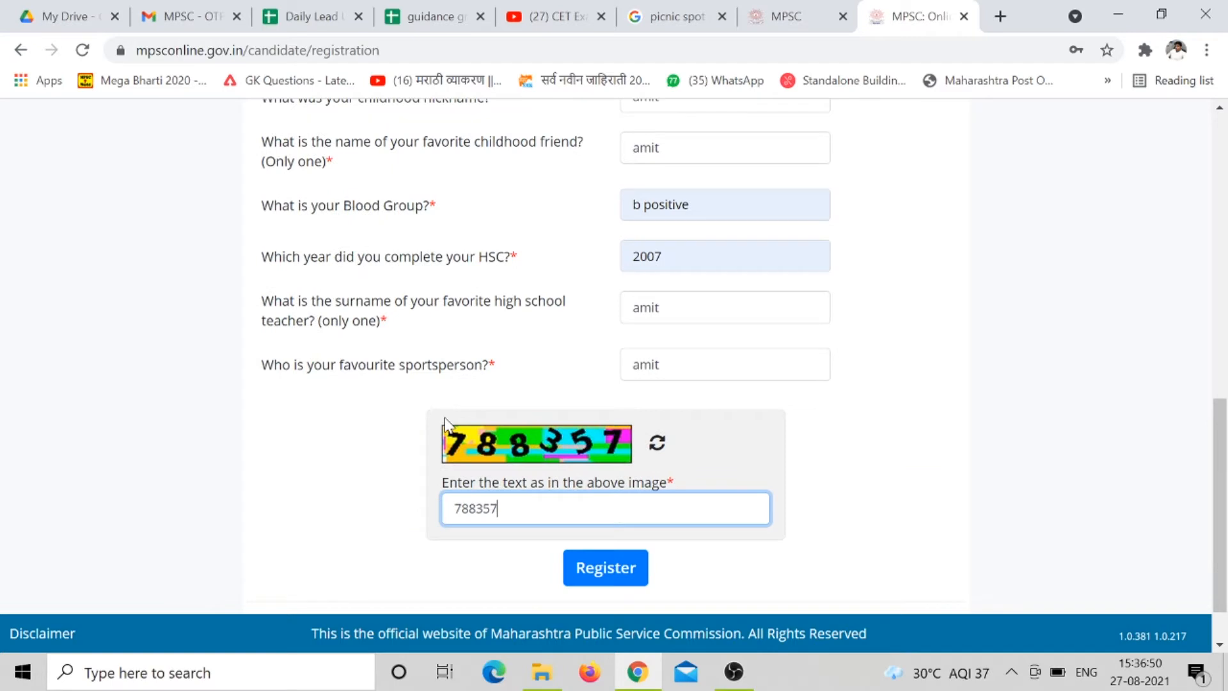
click(615, 554)
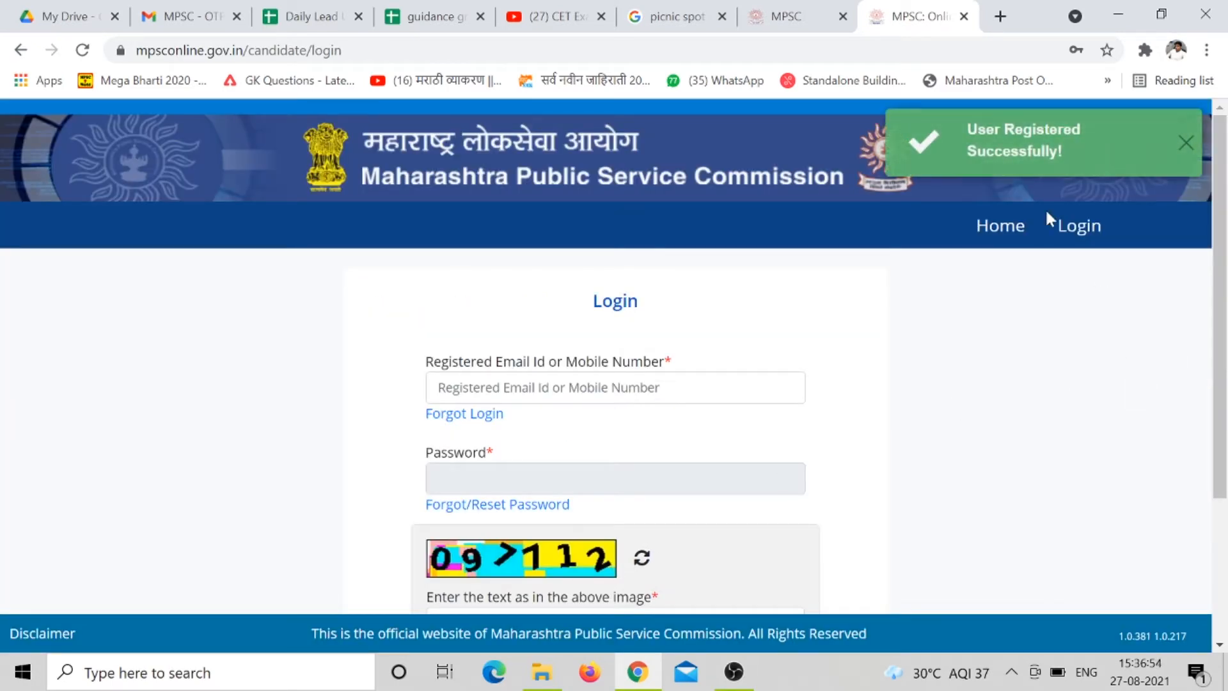
- Fill the login form's email or mobile number field with the candidate's registered email address
scroll(913, 381, down, 2)
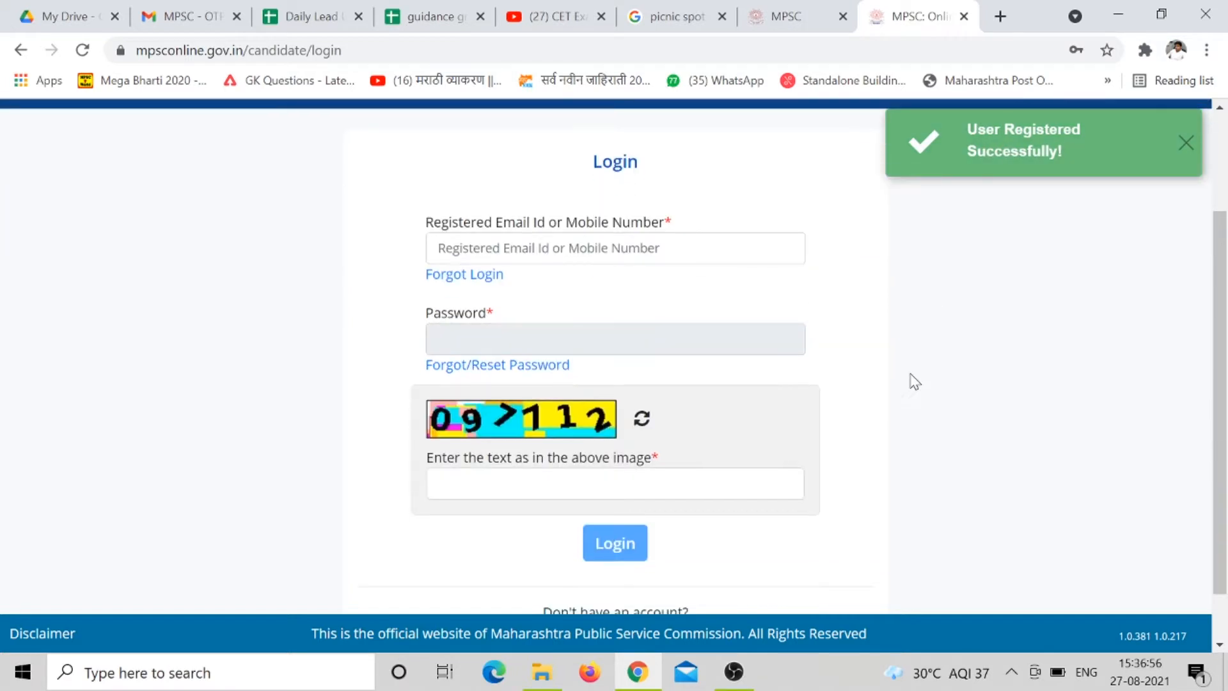
scroll(929, 380, down, 1)
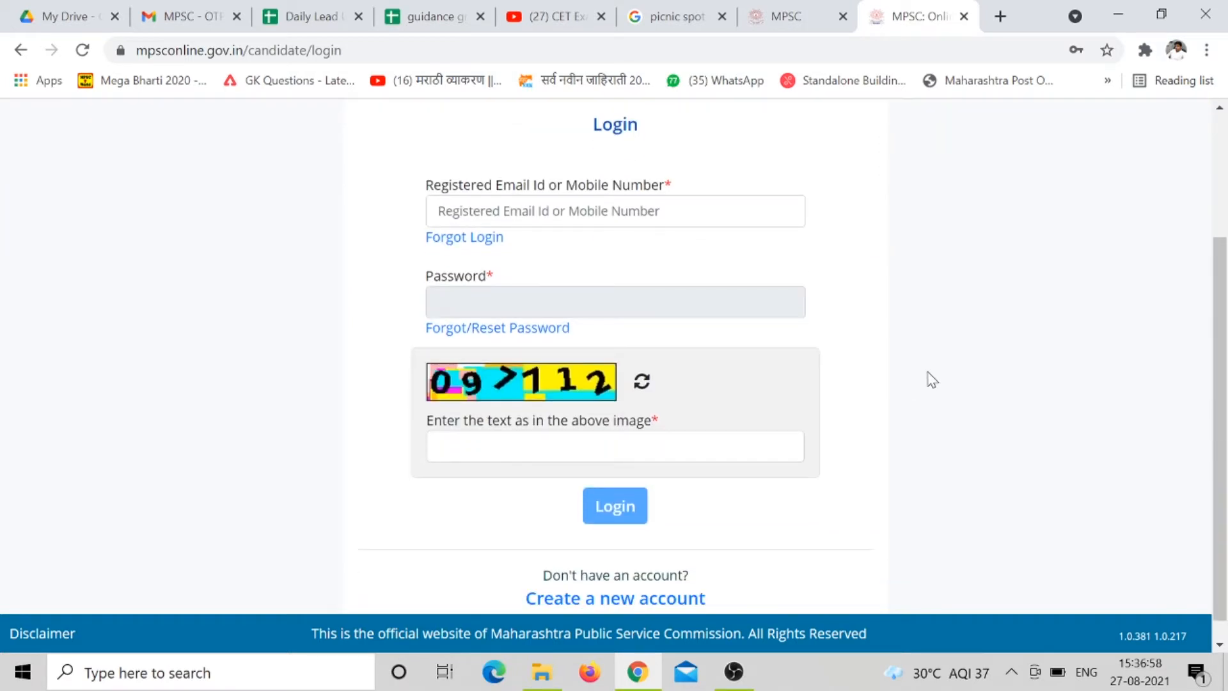
click(616, 211)
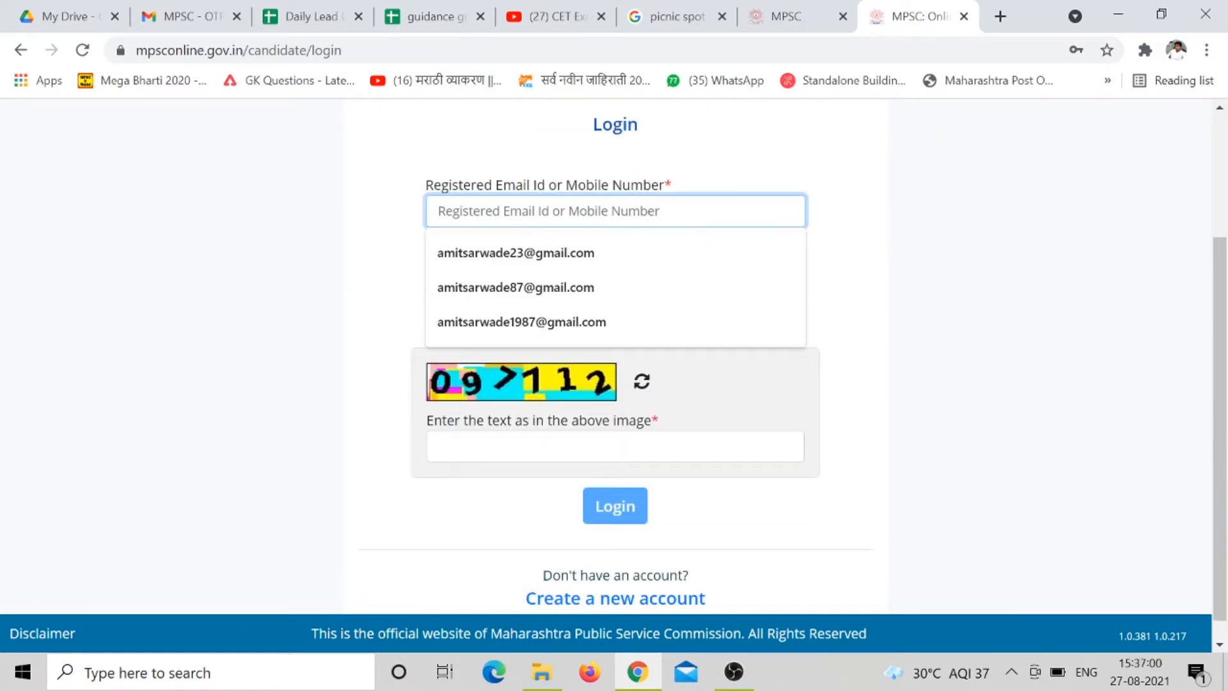
click(502, 321)
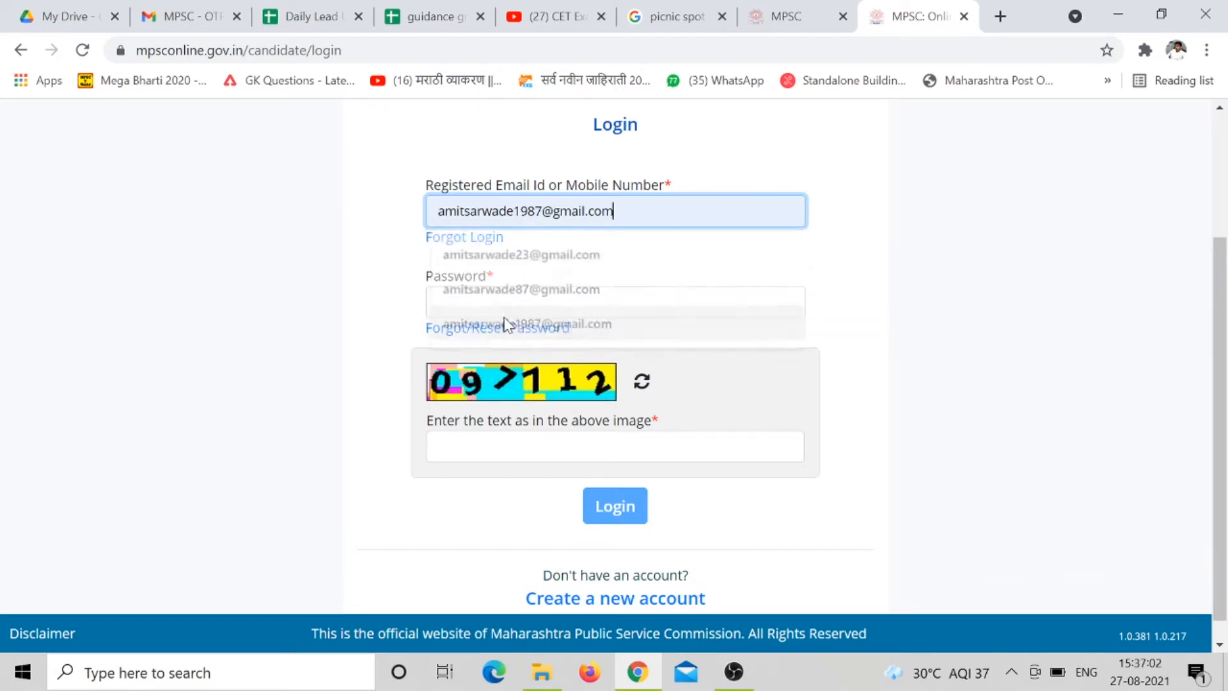
- Enter the account password in the login form
click(511, 302)
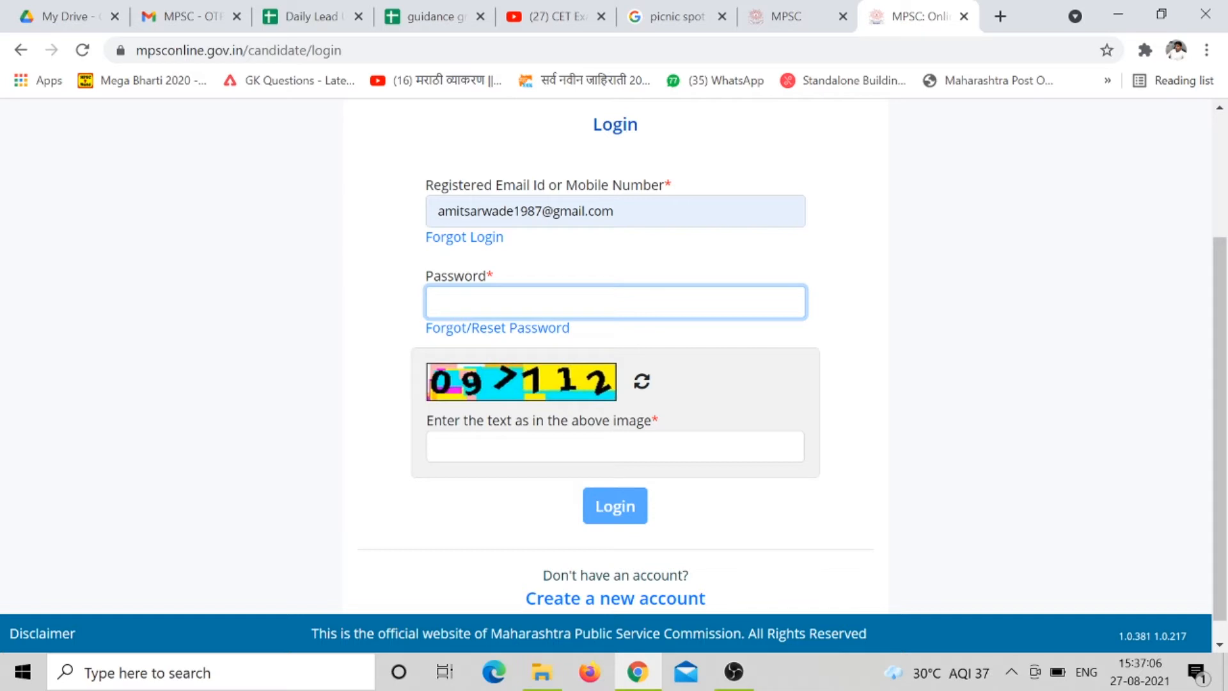
key(Caps_Lock)
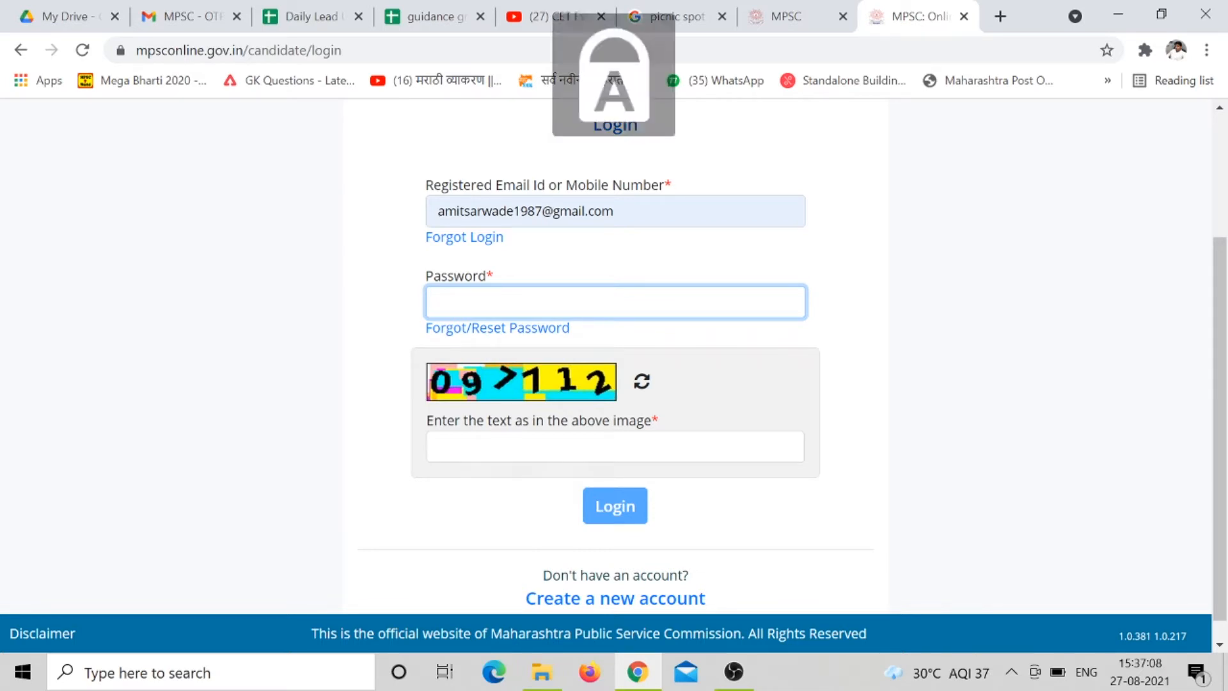
text(A)
key(Caps_Lock)
text(m)
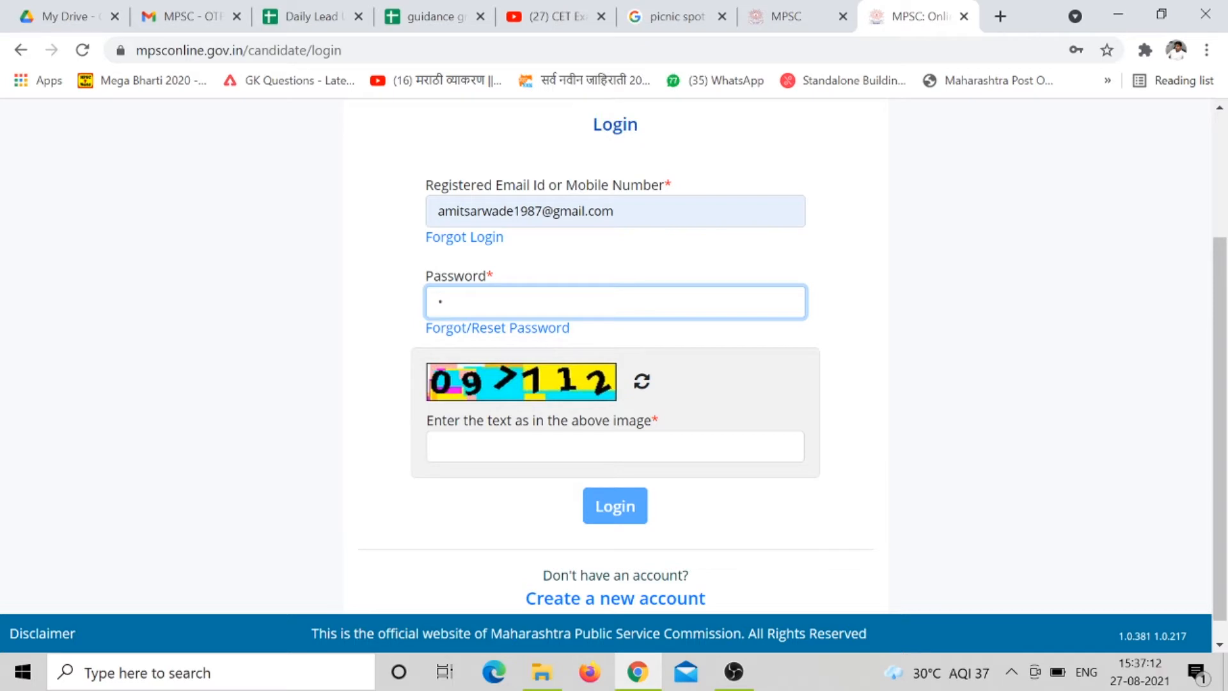
text(•••••••••)
- Try to log in with the digits read from the first CAPTCHA image
click(615, 446)
text(0)
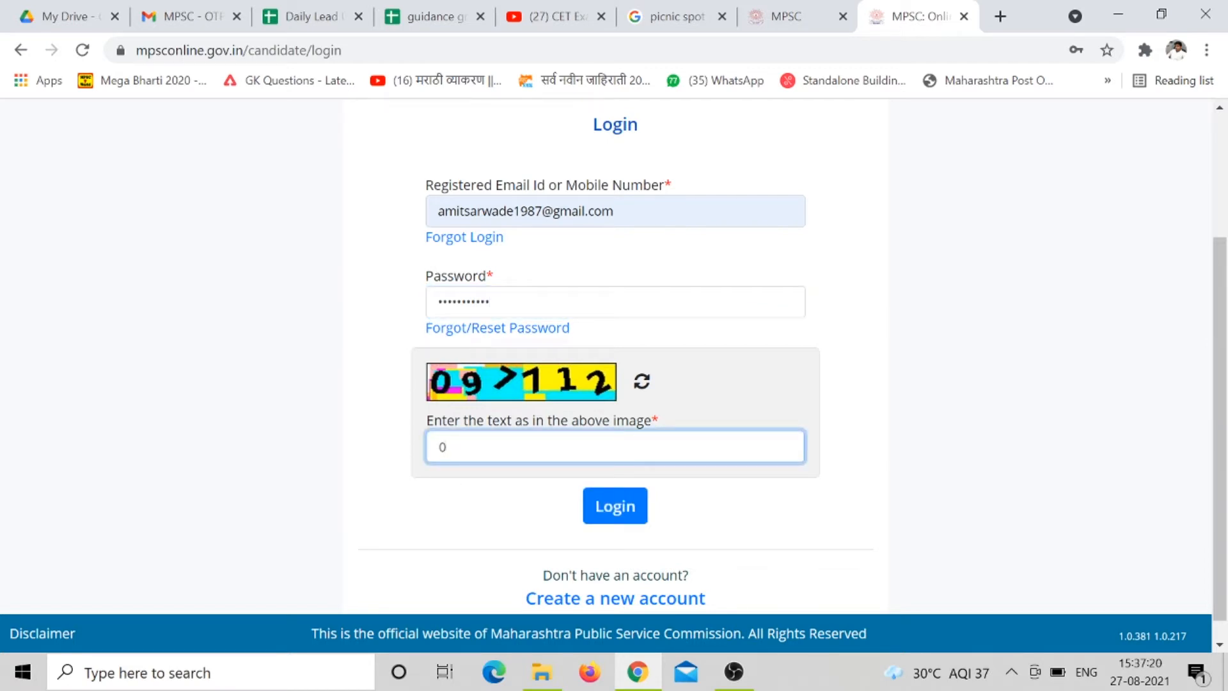
text(97112)
click(629, 510)
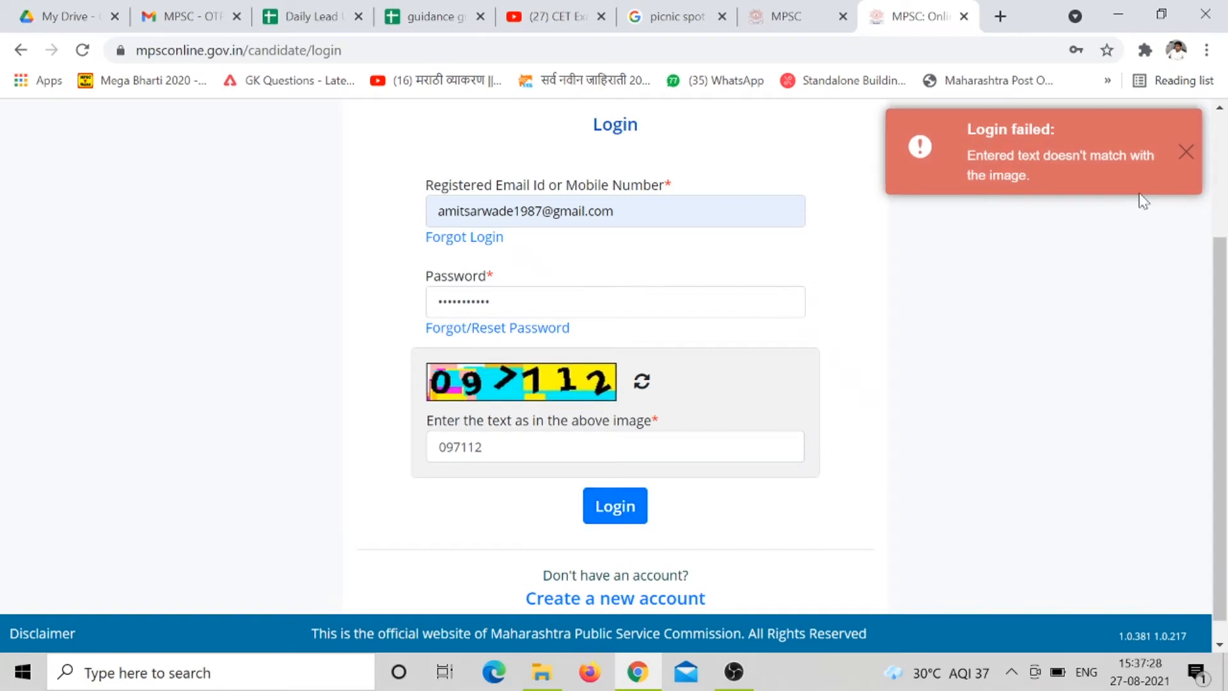
click(1186, 152)
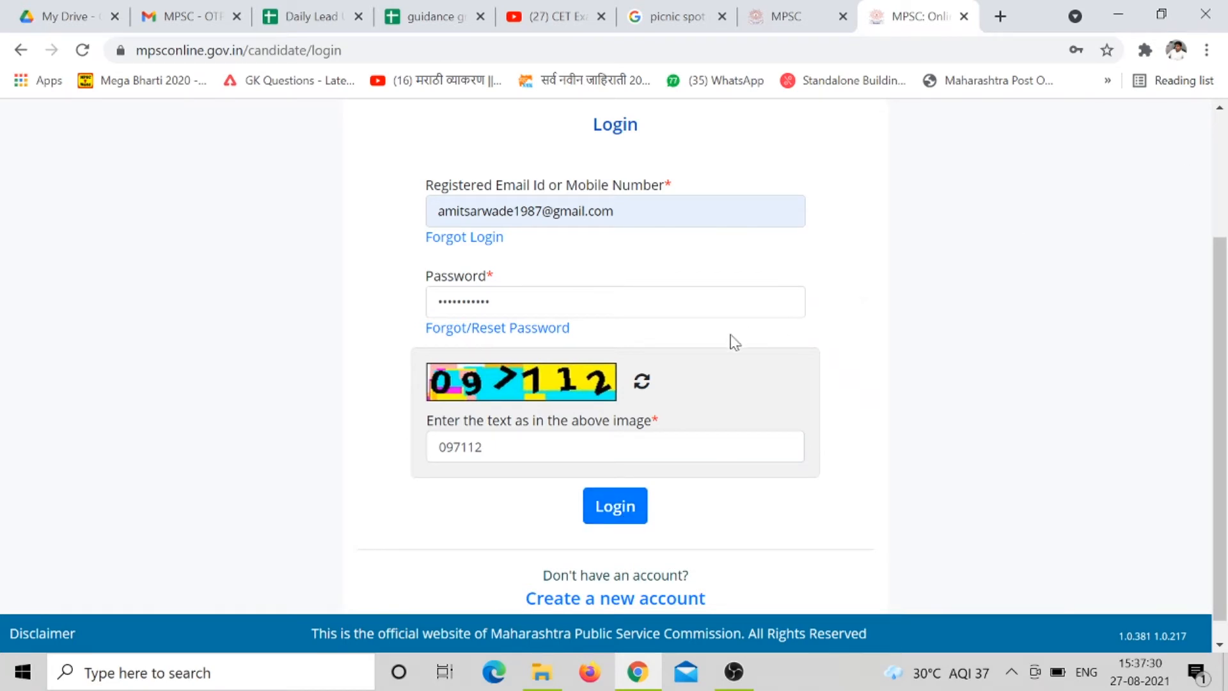
- Clear the previous CAPTCHA entry and refresh the CAPTCHA image until a clearly readable one is shown
click(563, 420)
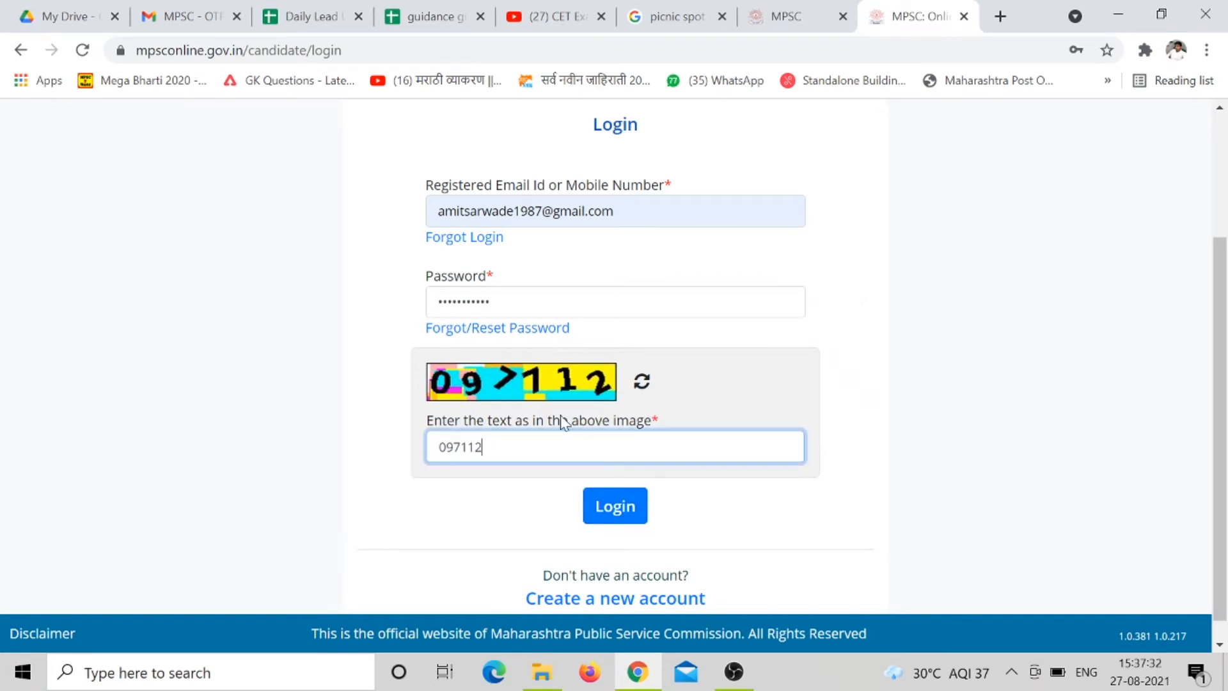
click(639, 387)
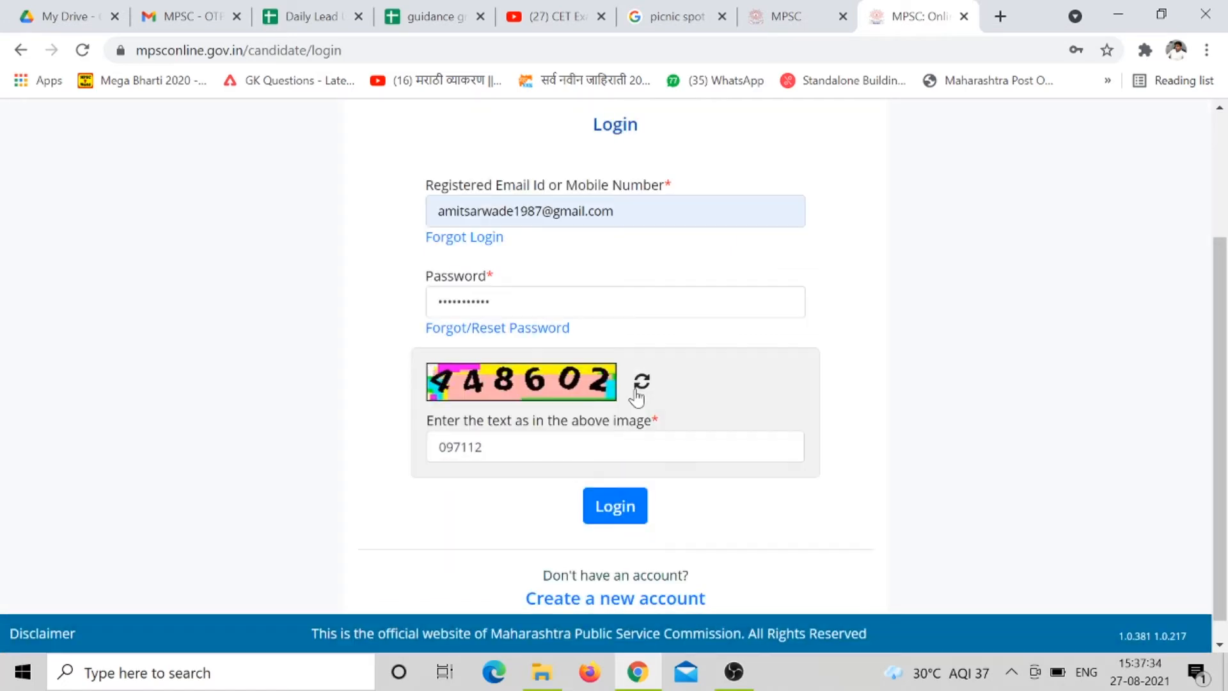
key(BackSpace)
key(BackSpace)
key(BackSpace)
key(BackSpace)
key(BackSpace)
key(BackSpace)
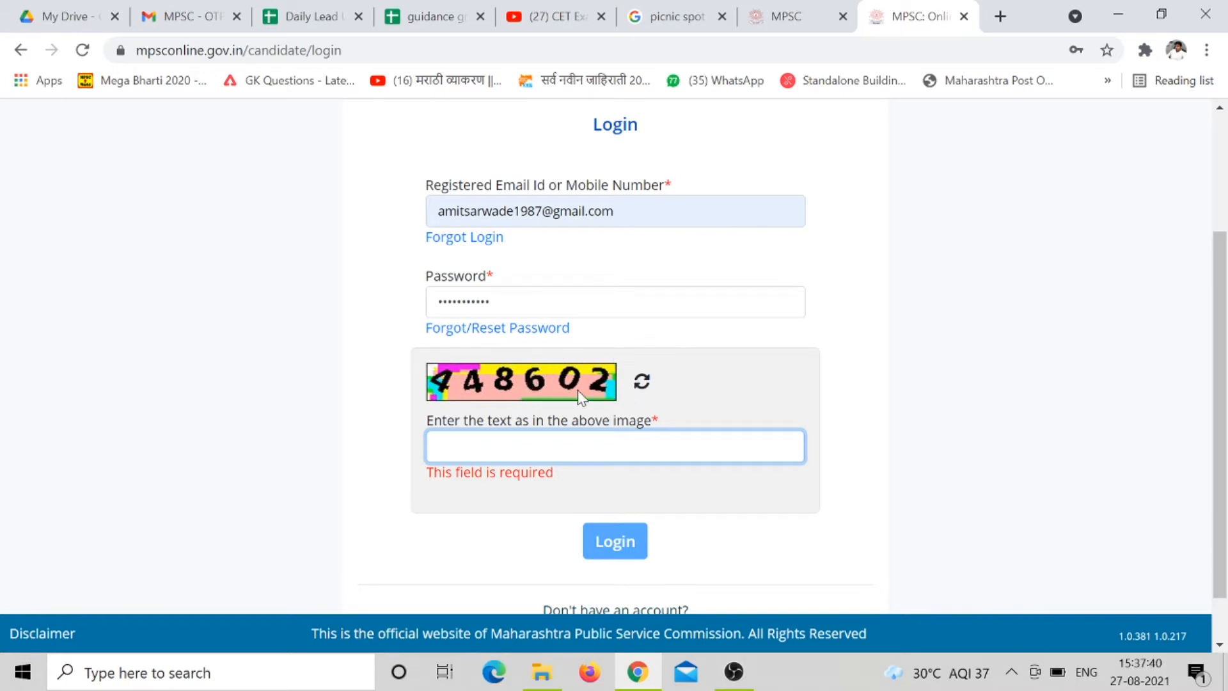
click(642, 387)
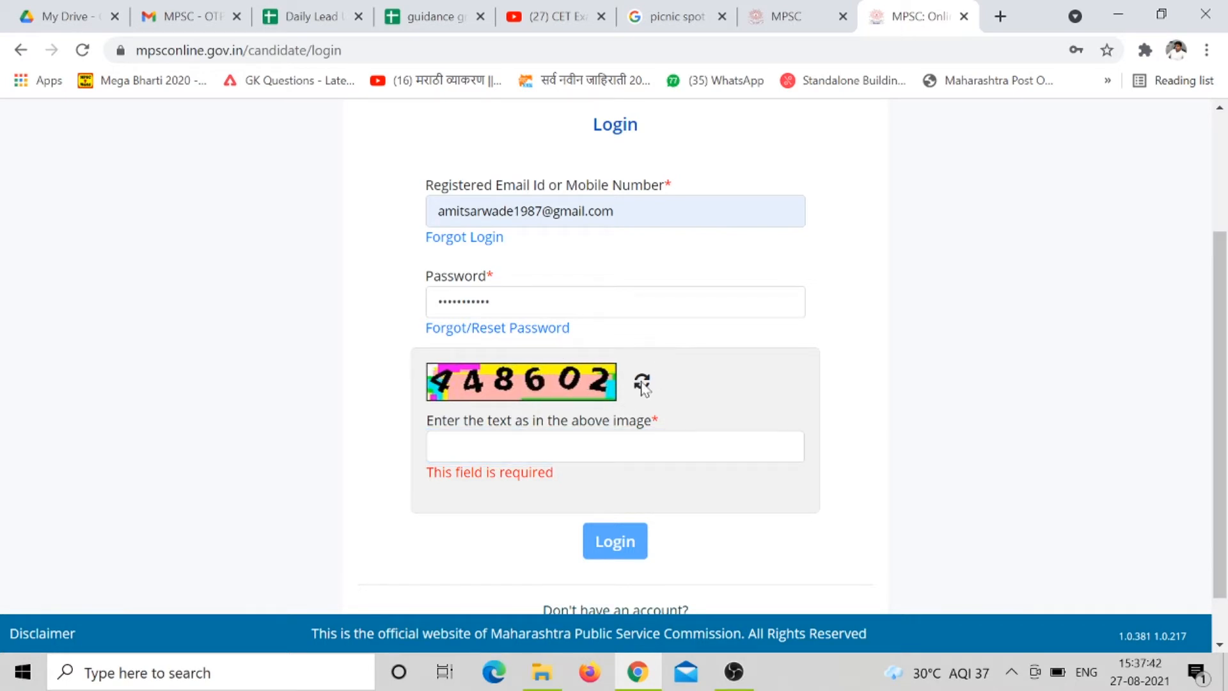
- Enter the digits of the refreshed CAPTCHA image and log in to the candidate account
click(439, 447)
text(4)
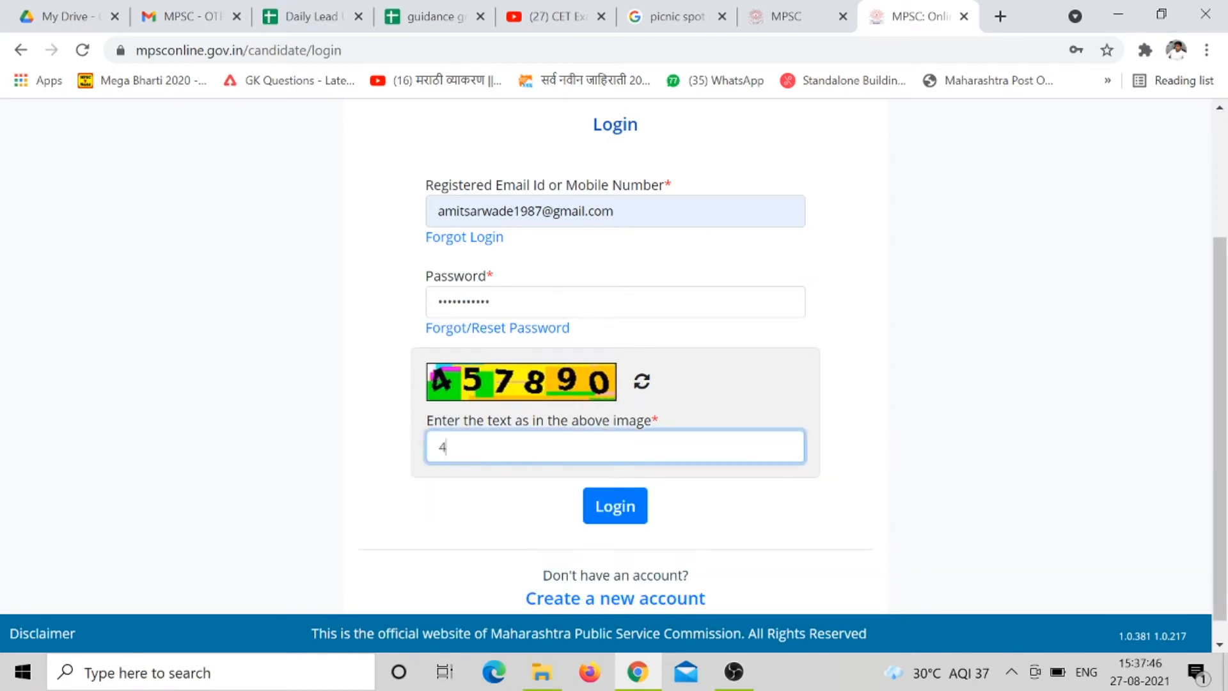
text(57890)
click(623, 506)
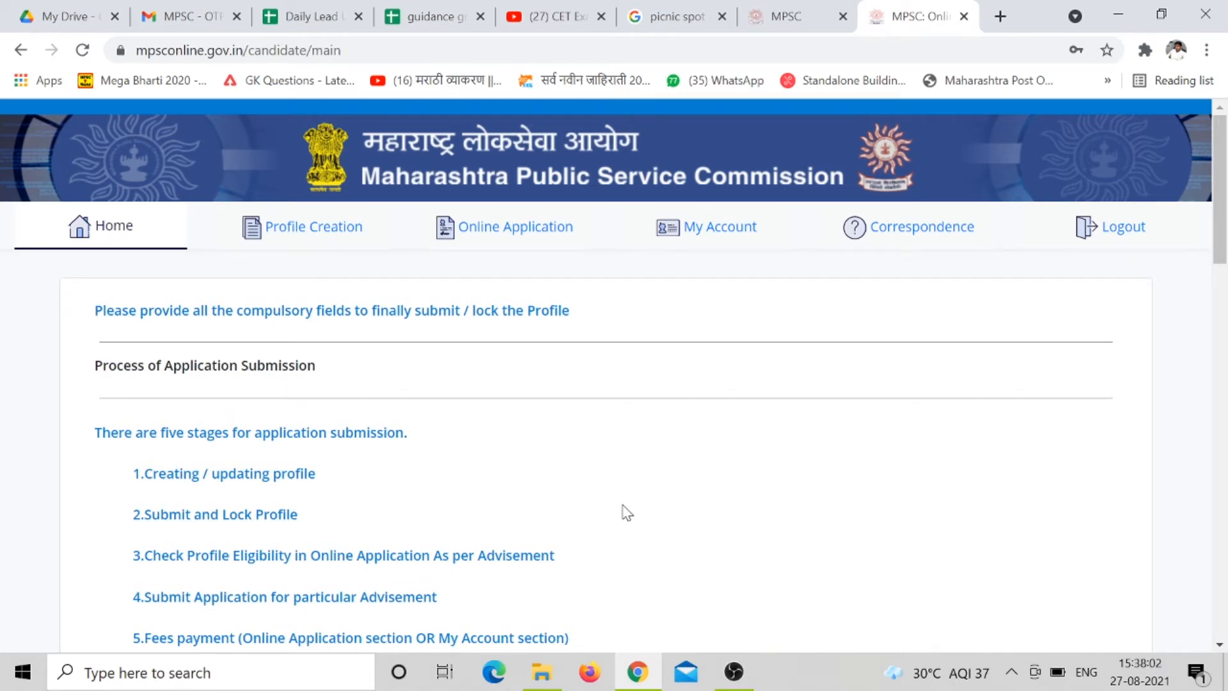
- Look over the application submission stages on the home page and open Profile Creation
scroll(663, 534, down, 2)
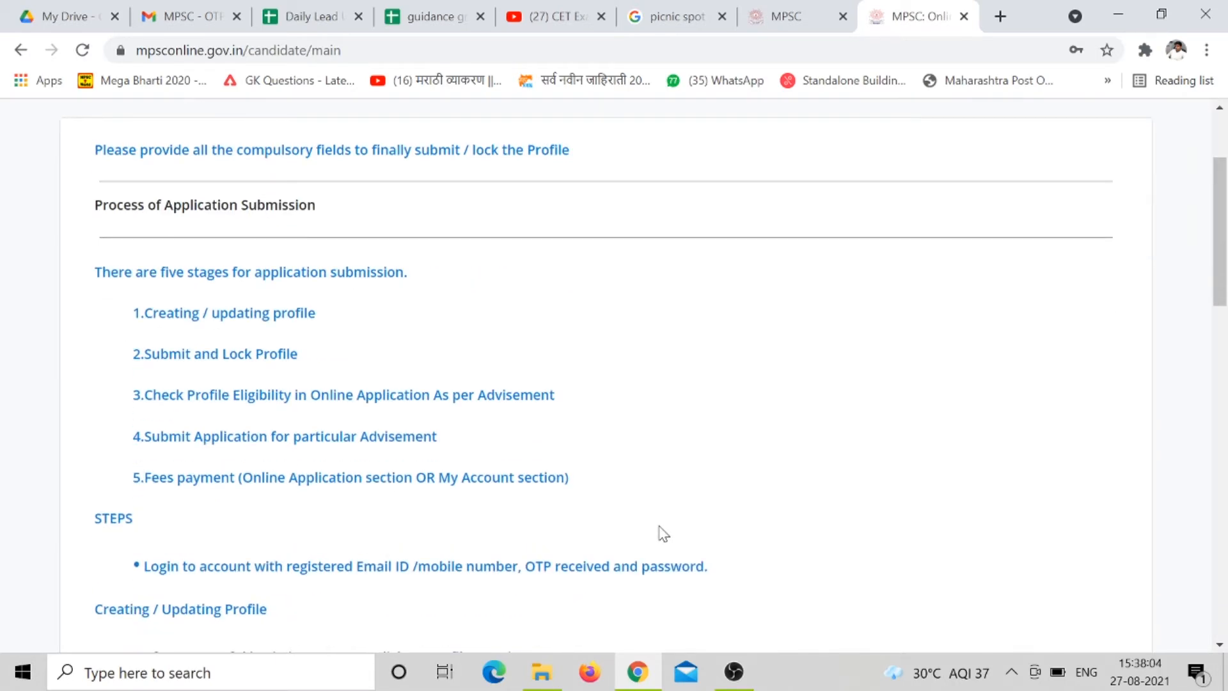
scroll(663, 534, up, 2)
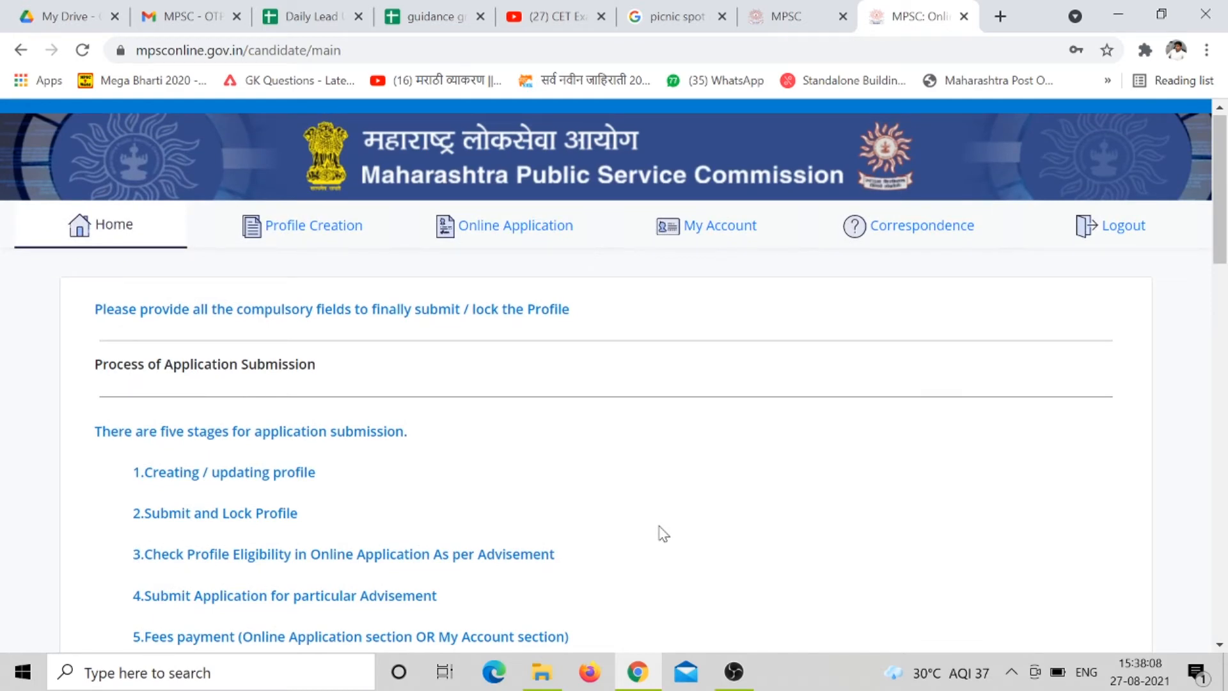
scroll(362, 534, down, 2)
scroll(362, 535, up, 2)
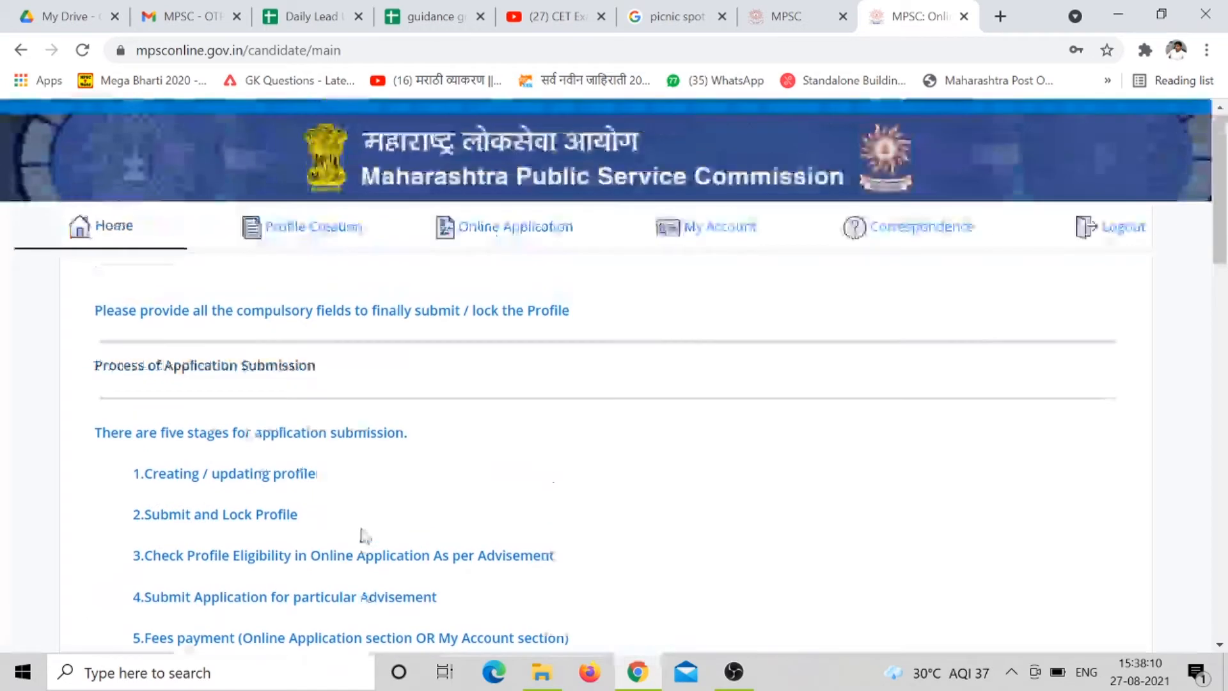
click(320, 230)
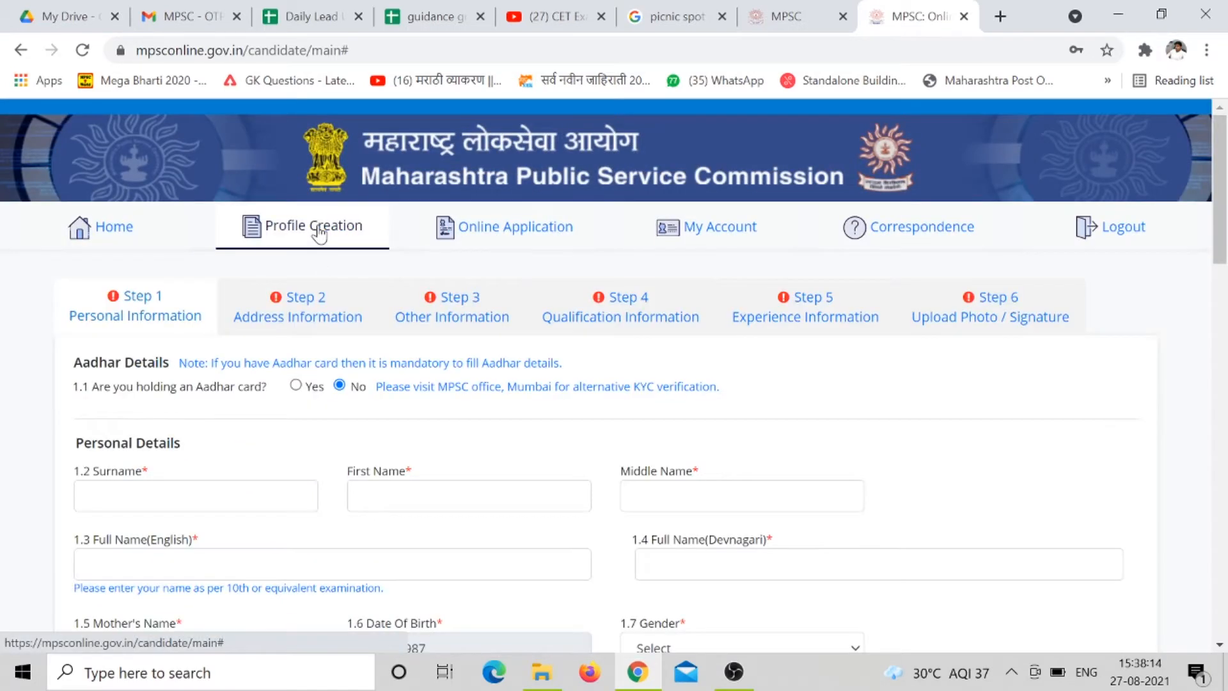
- Answer the Aadhar card question with Yes to view its extra fields, and return the answer to No
scroll(328, 484, down, 1)
scroll(328, 484, down, 1)
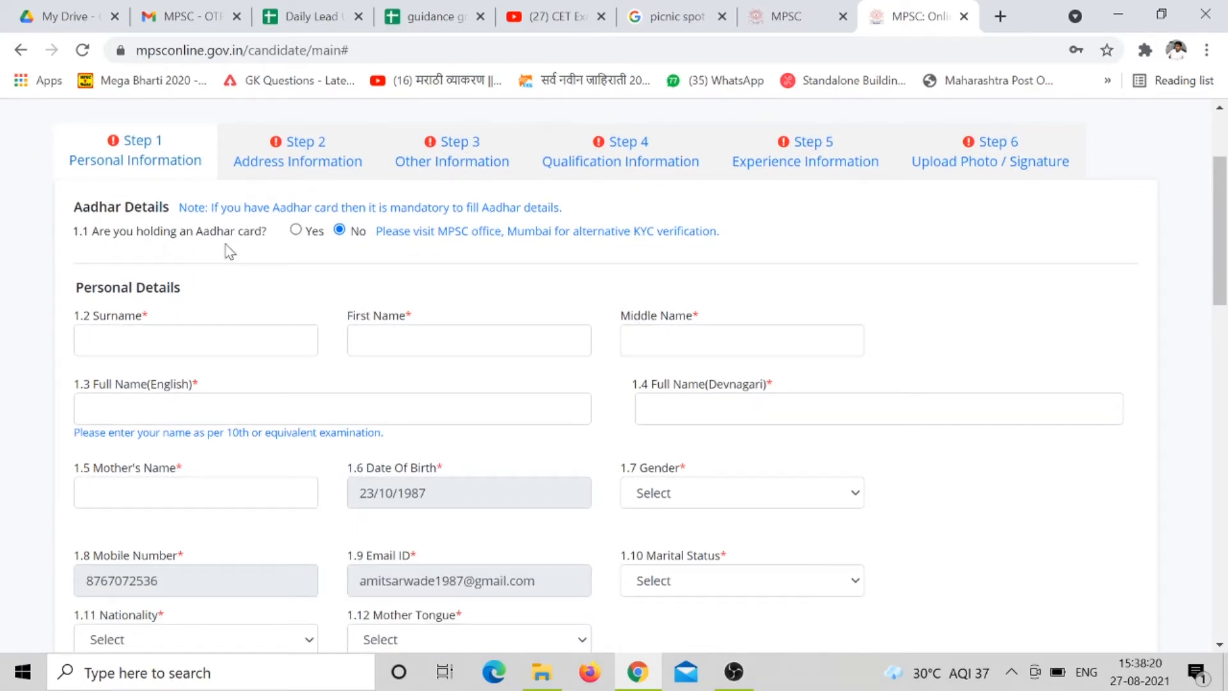
click(295, 230)
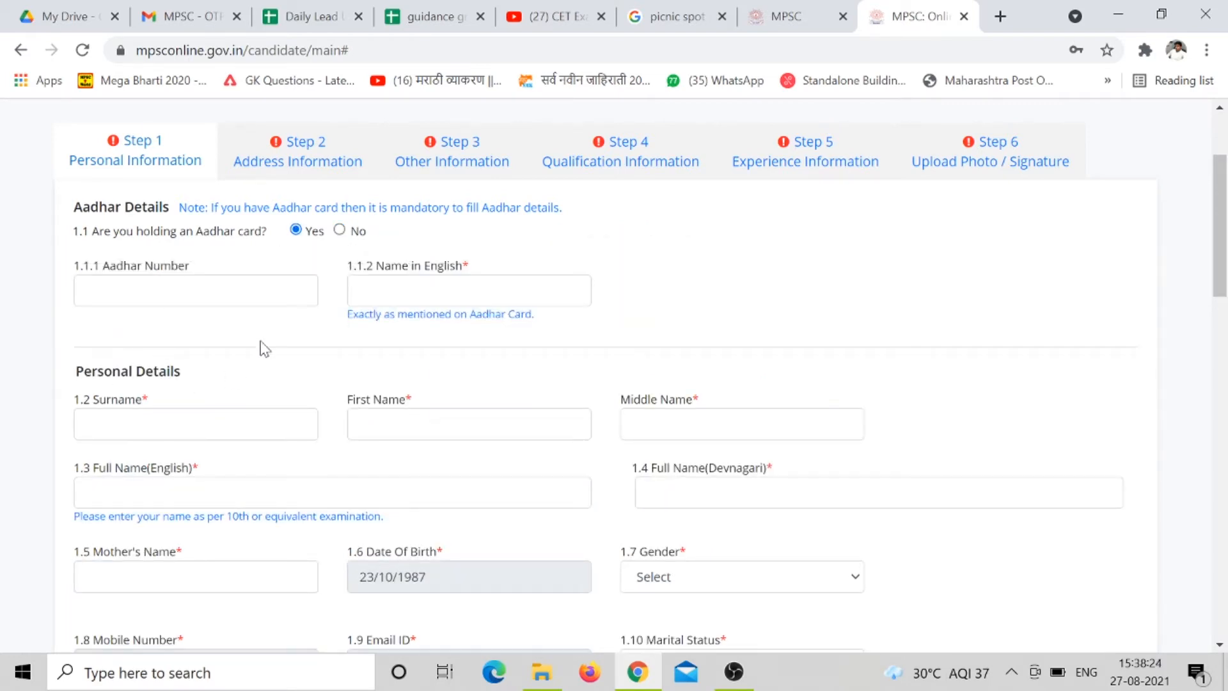
scroll(262, 349, up, 1)
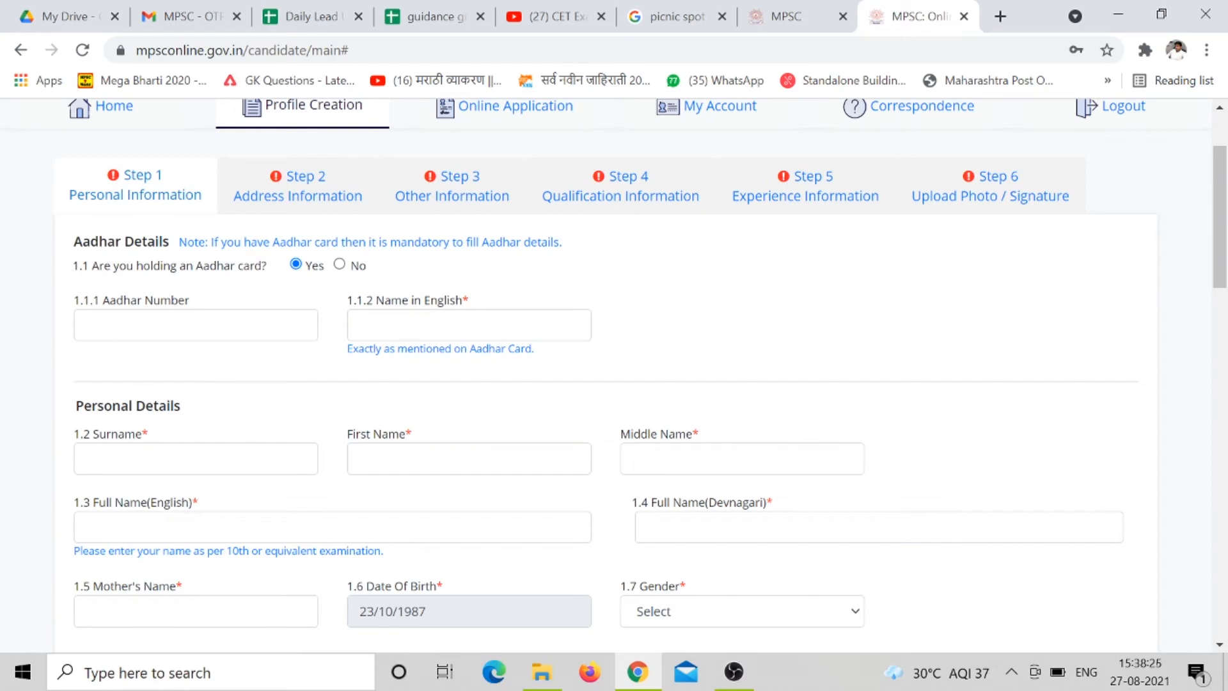
click(339, 264)
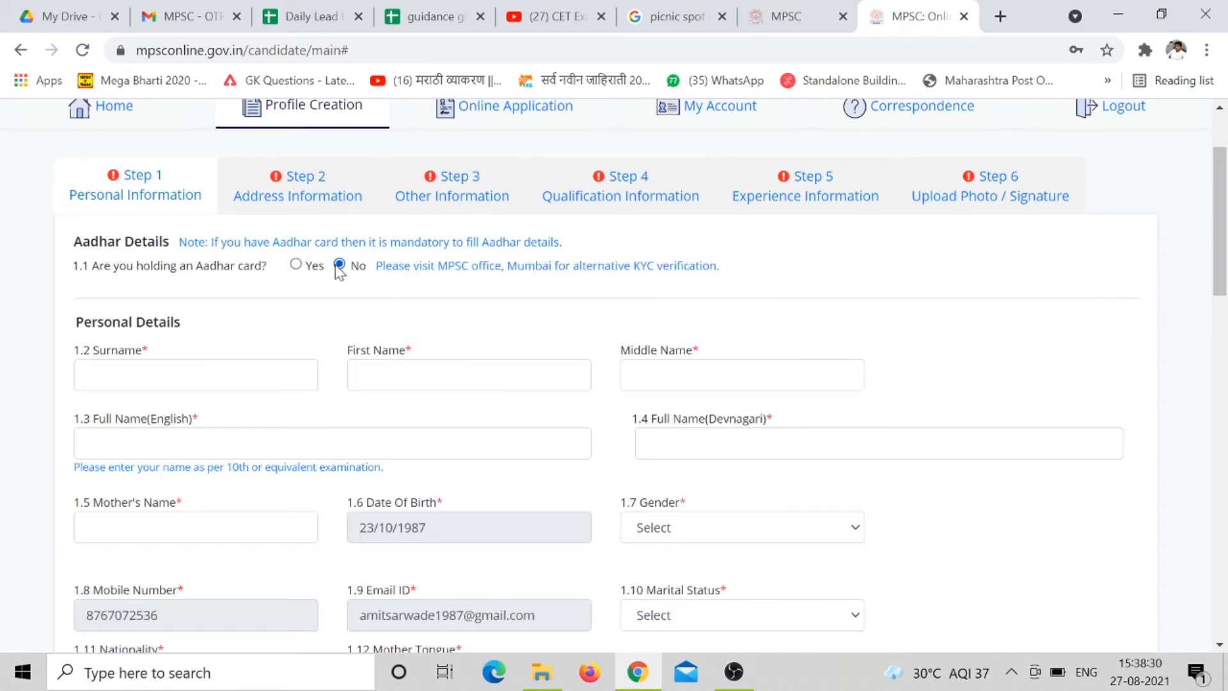
- Fill in the candidate's surname, first name and middle name under Personal Details
scroll(301, 291, down, 2)
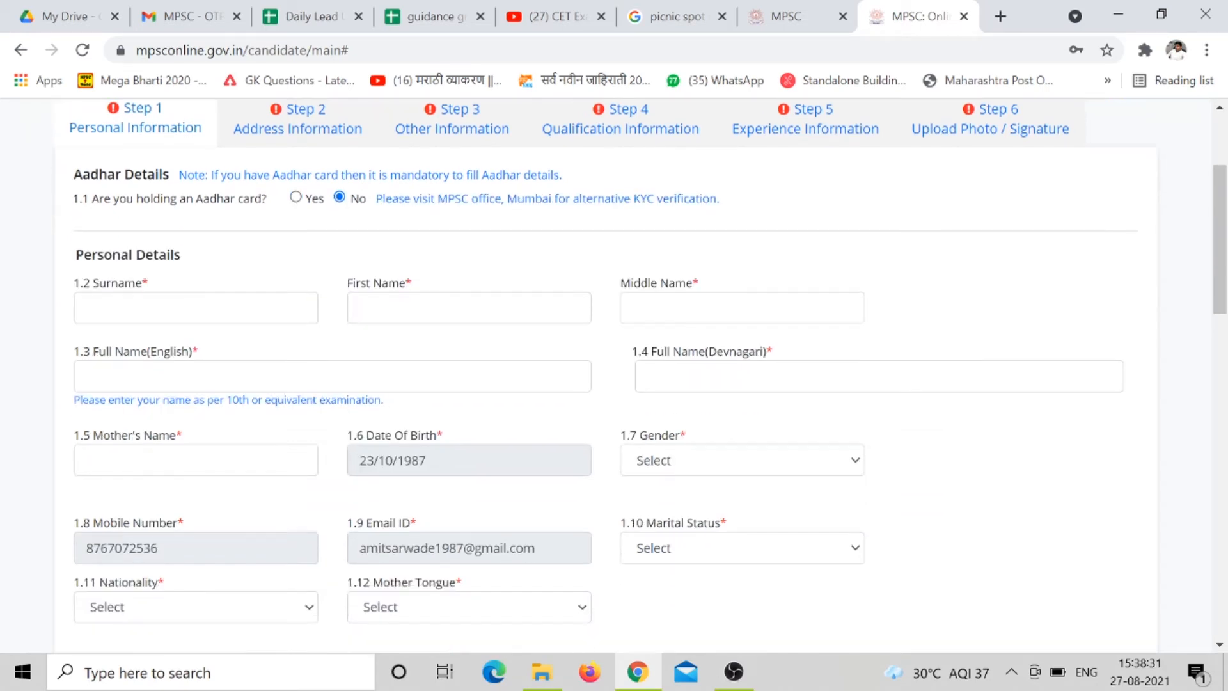
click(221, 301)
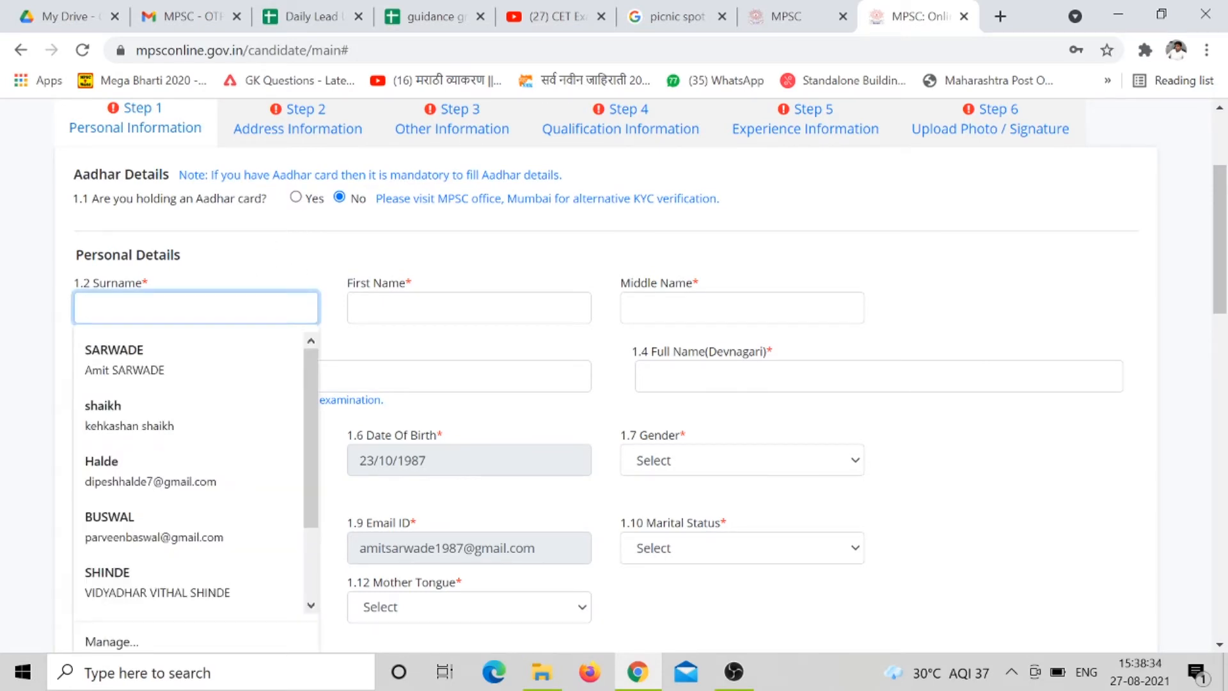
text(a)
key(BackSpace)
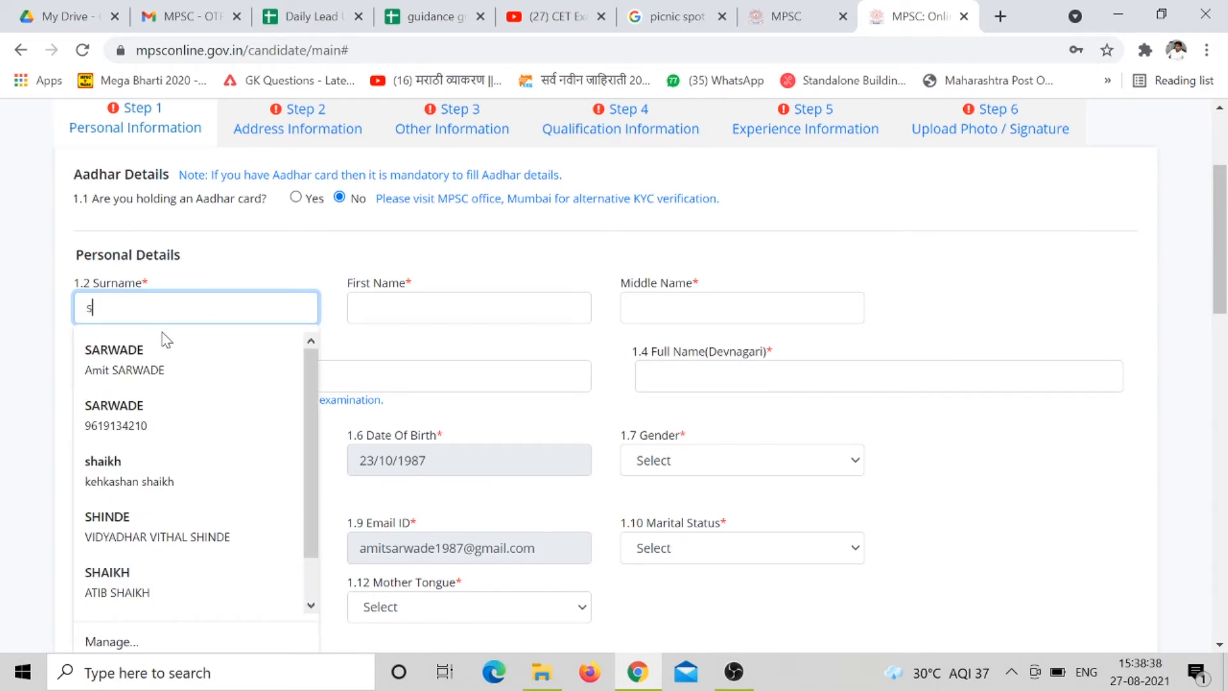
key(Tab)
key(Tab)
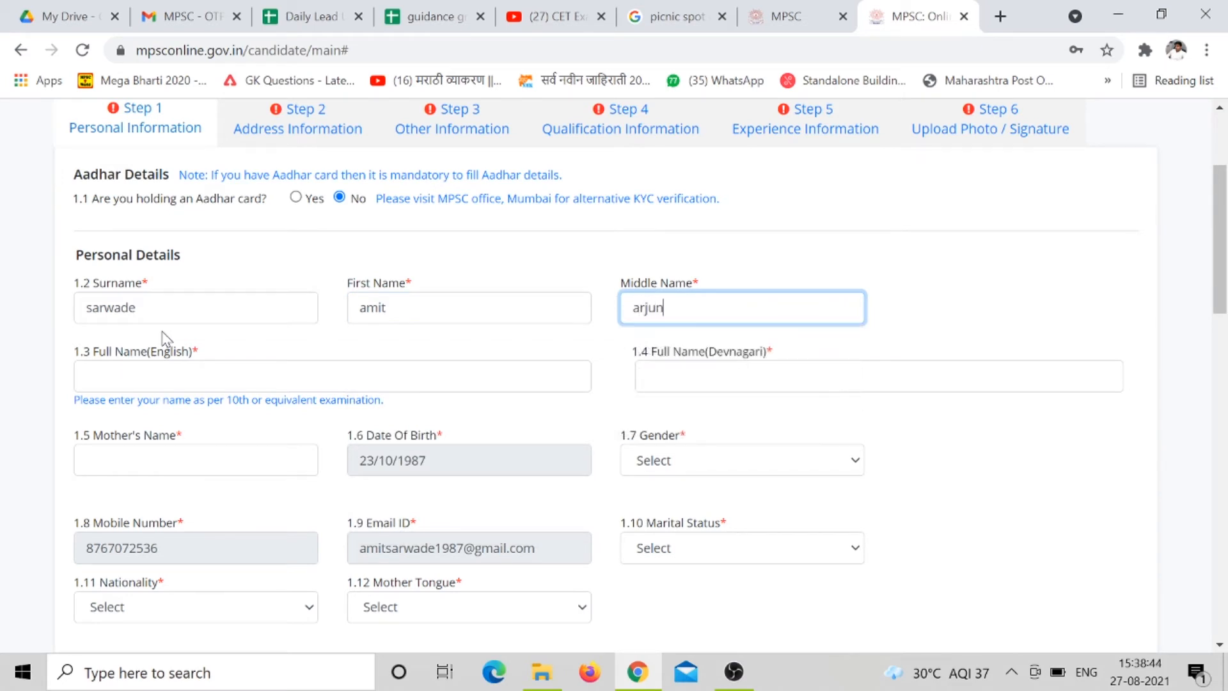
scroll(281, 355, down, 1)
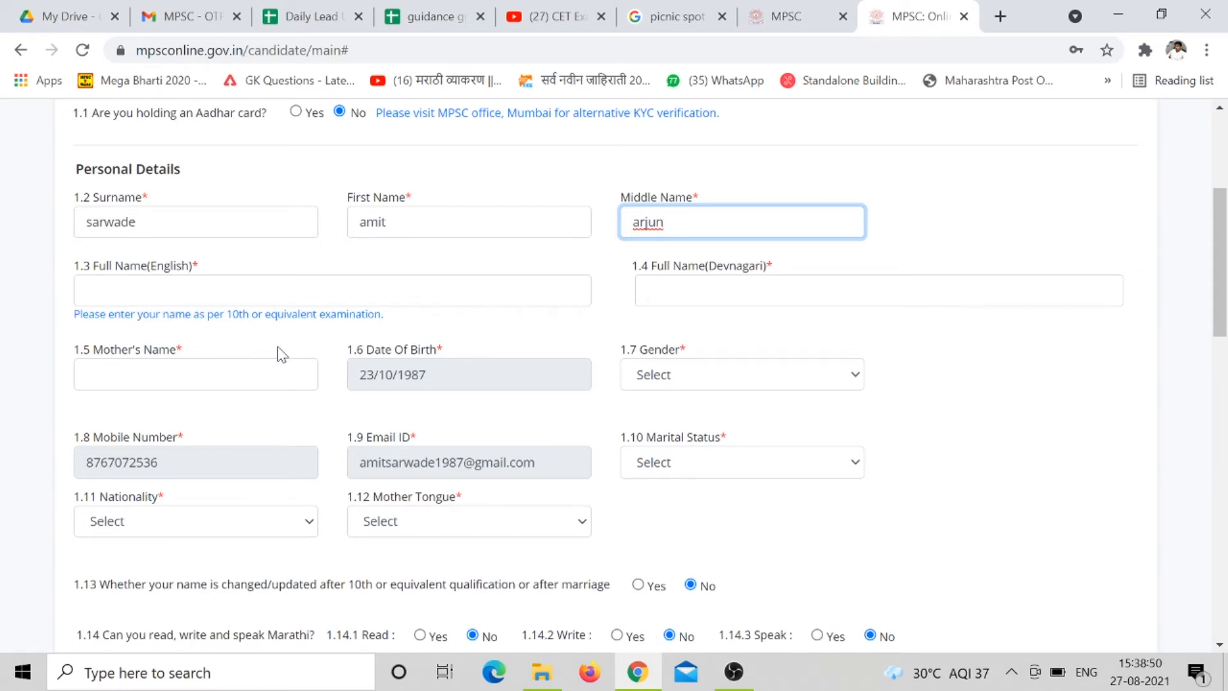
- Enter the candidate's full name in English under Personal Details
click(99, 291)
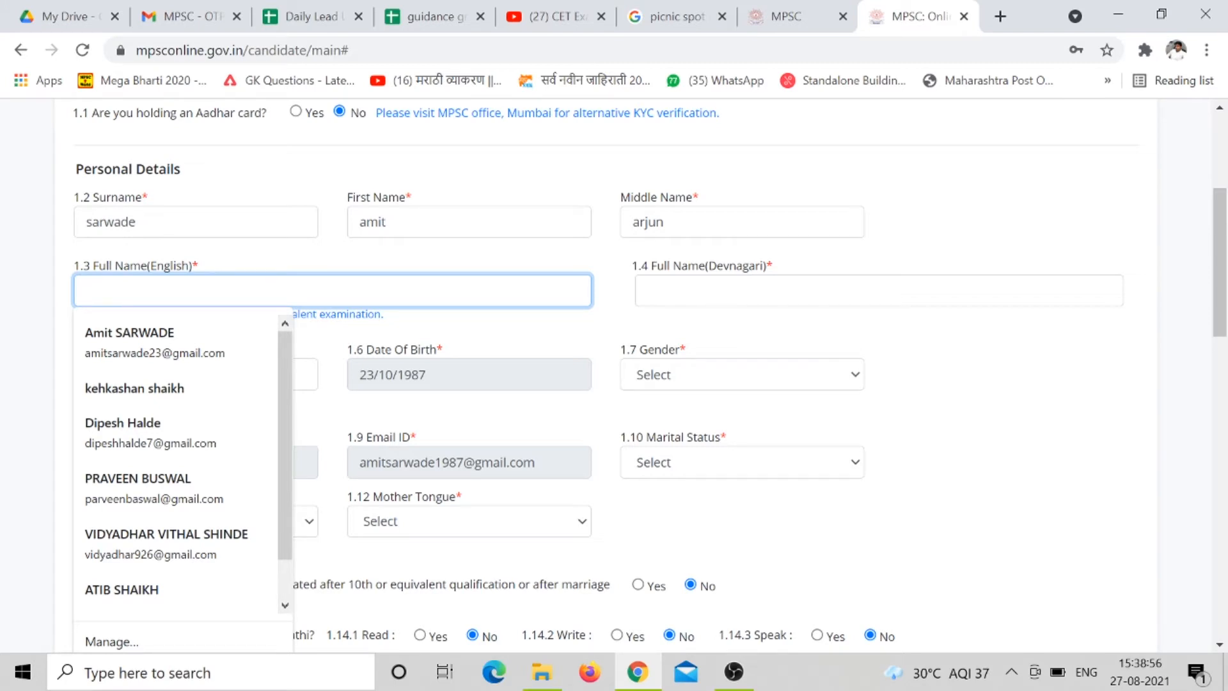
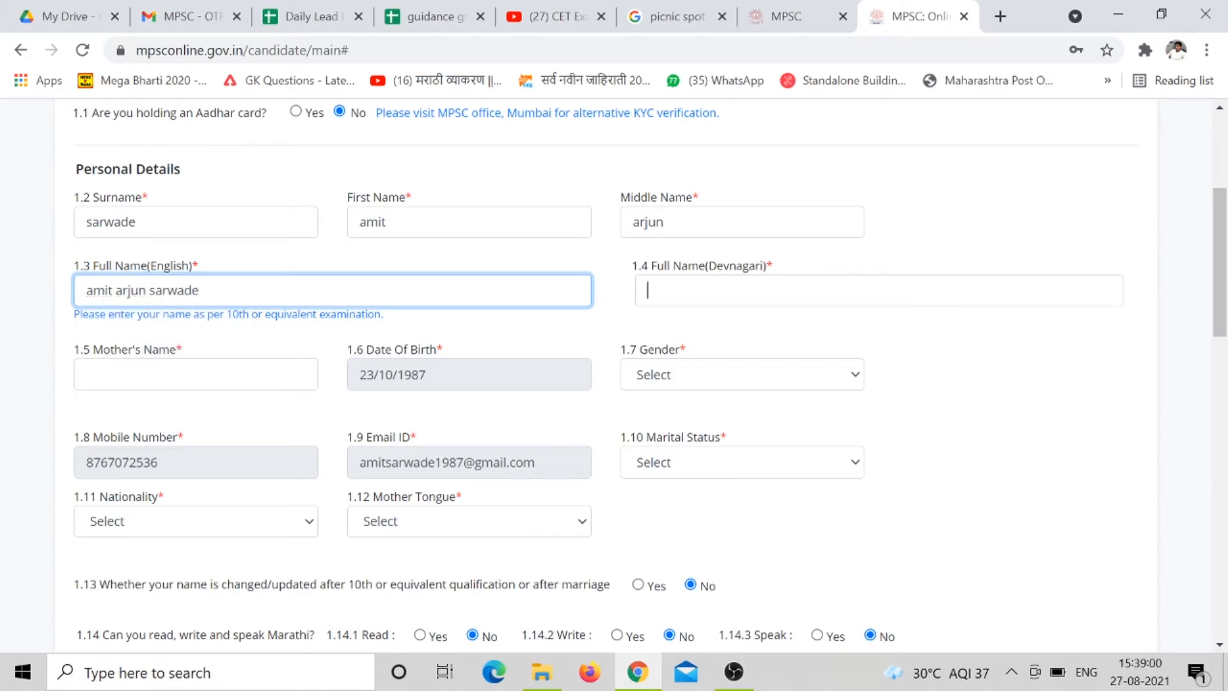
key(Tab)
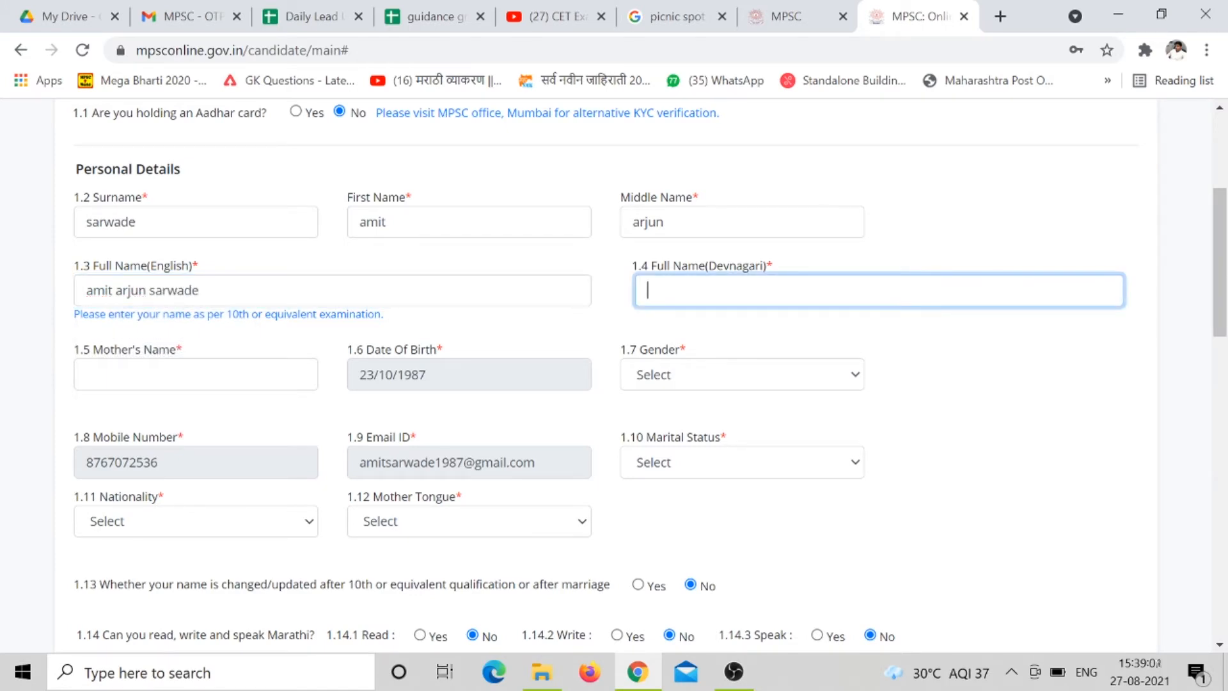
text(amit)
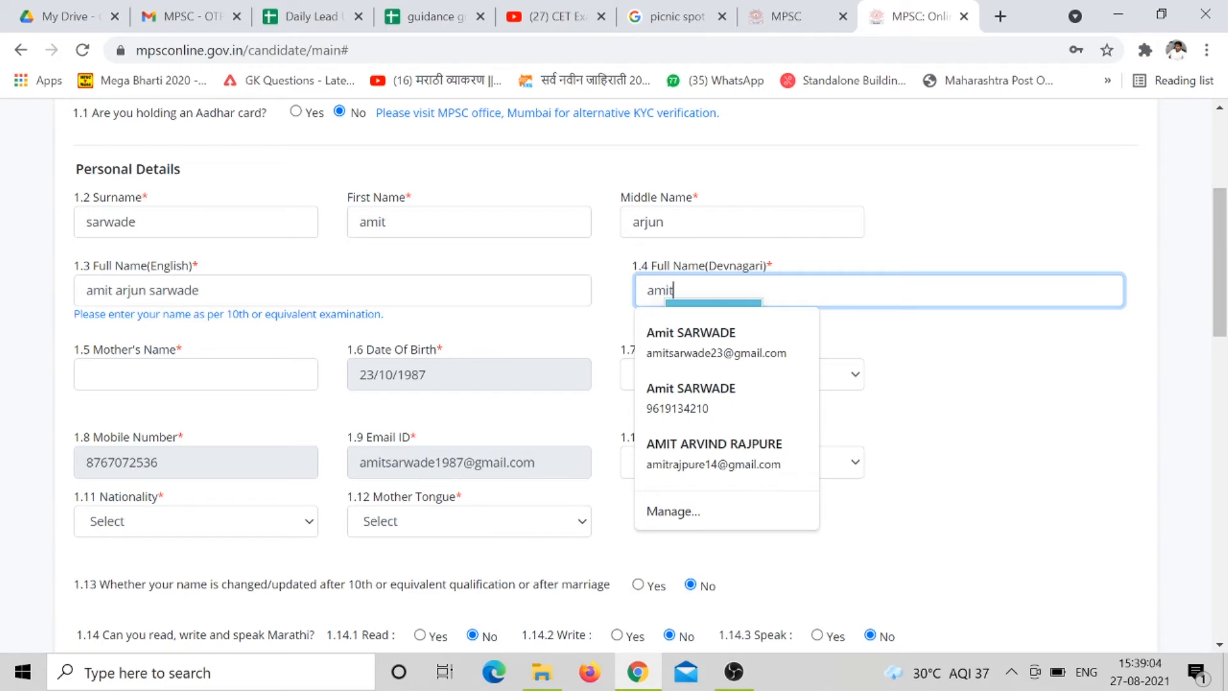
- Enter the candidate's full name in Devnagari script, transliterating each part of the name from Latin letters
key(space)
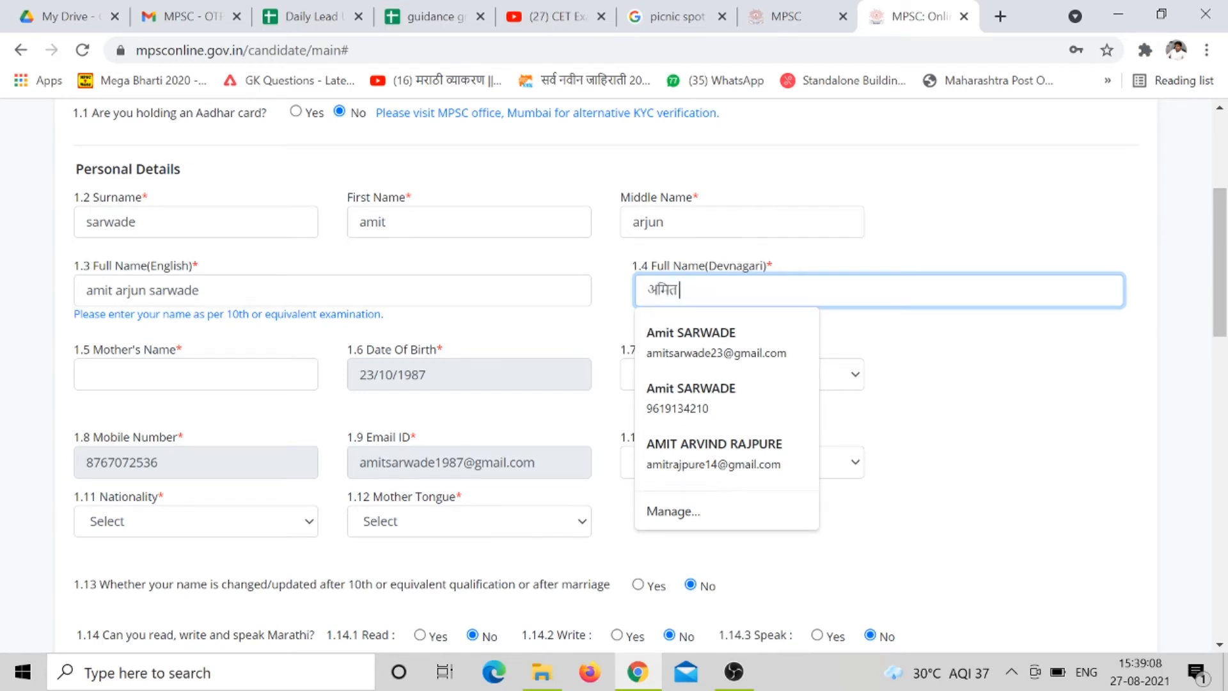
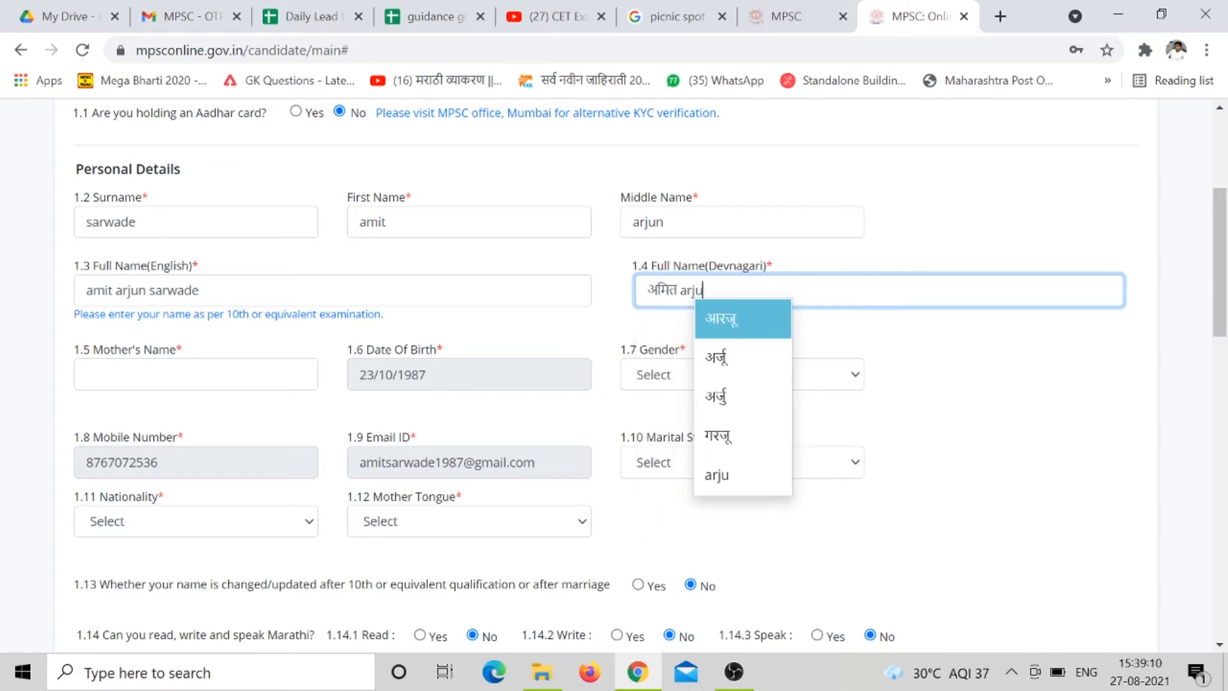
key(space)
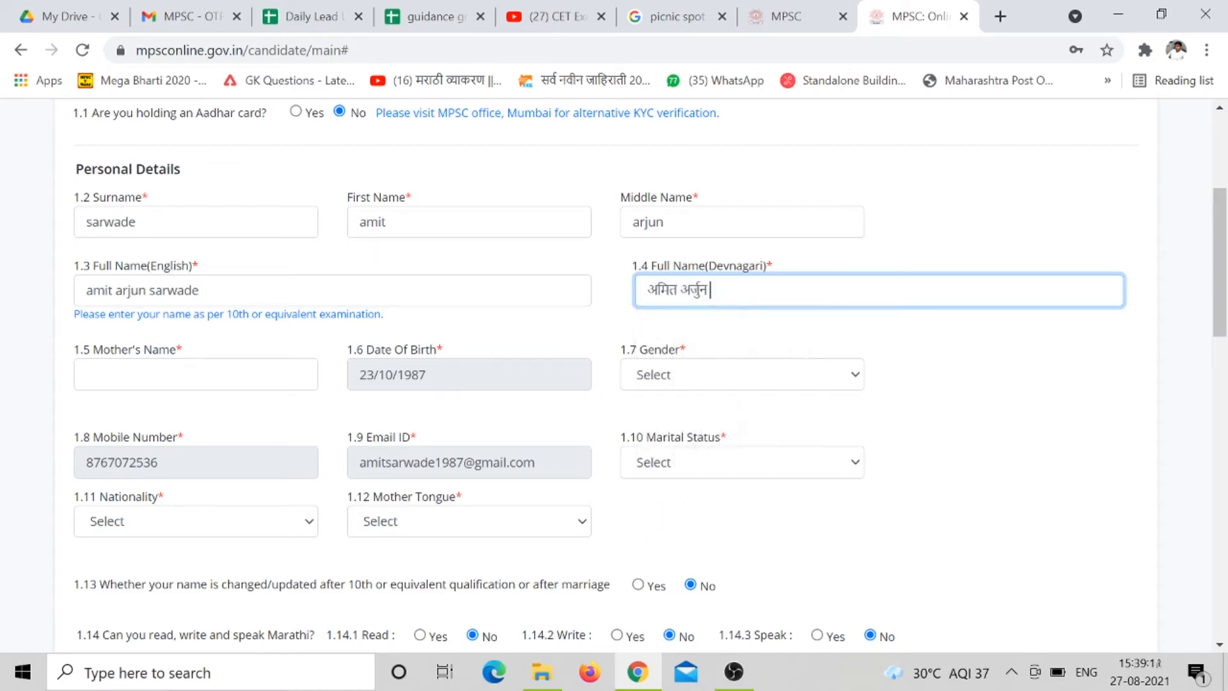
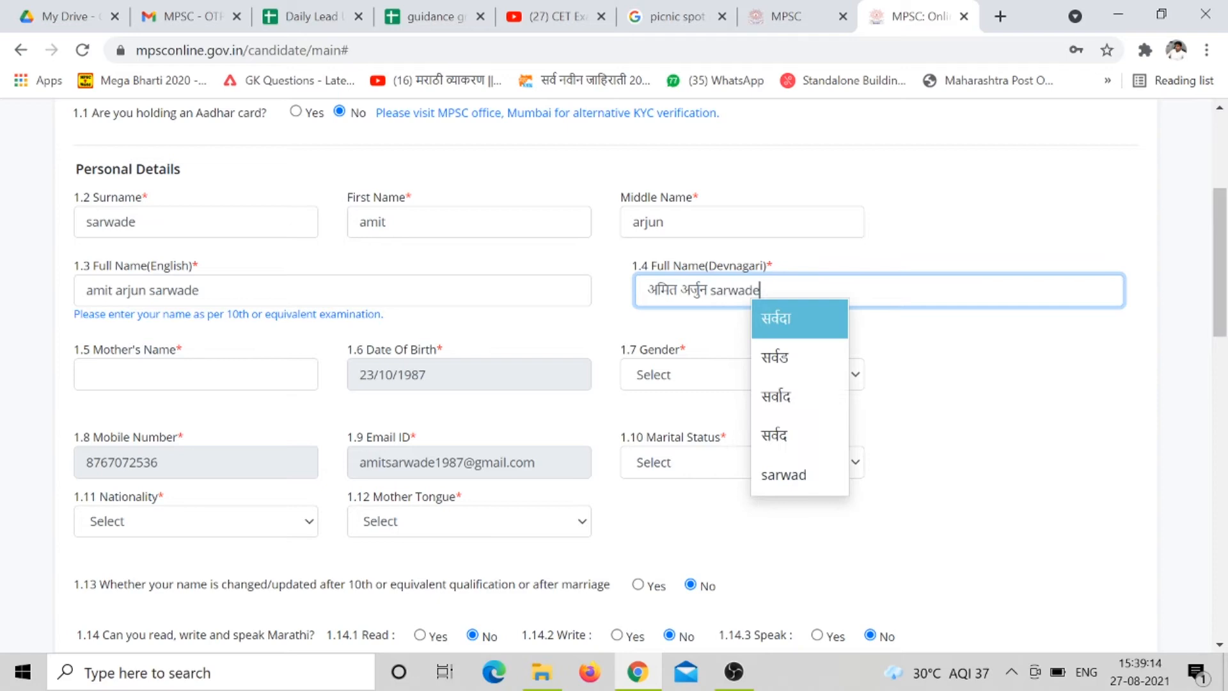
key(space)
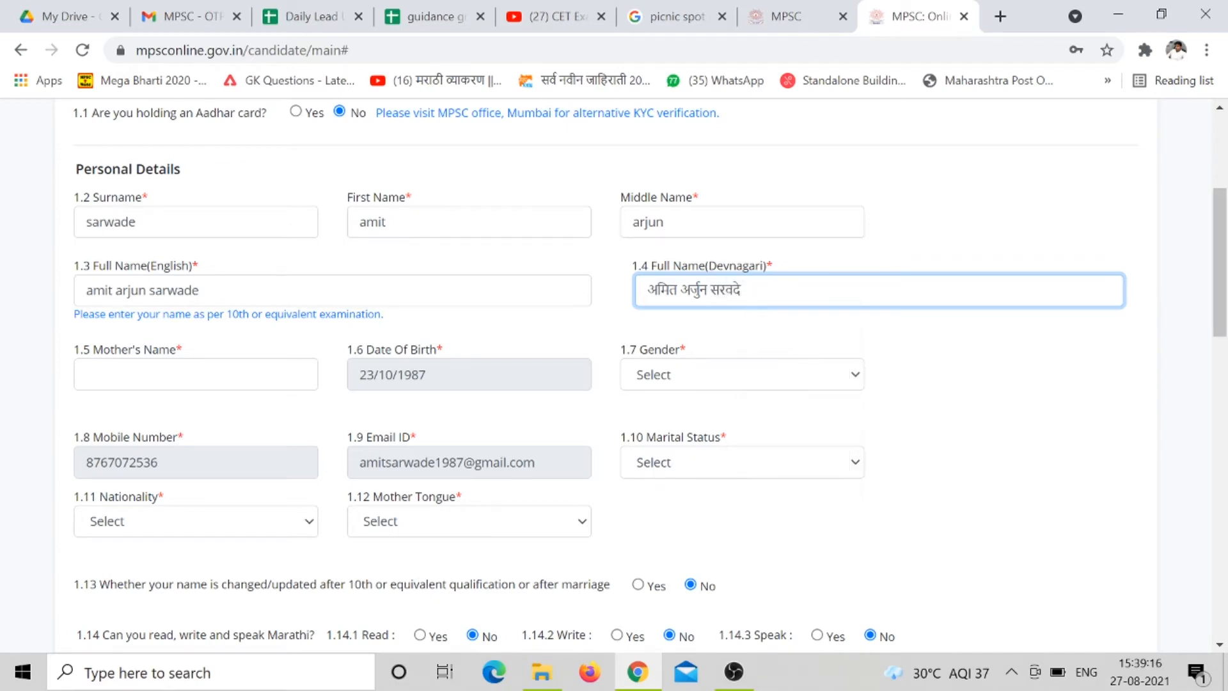
- Fill in the mother's name under Personal Details
click(140, 375)
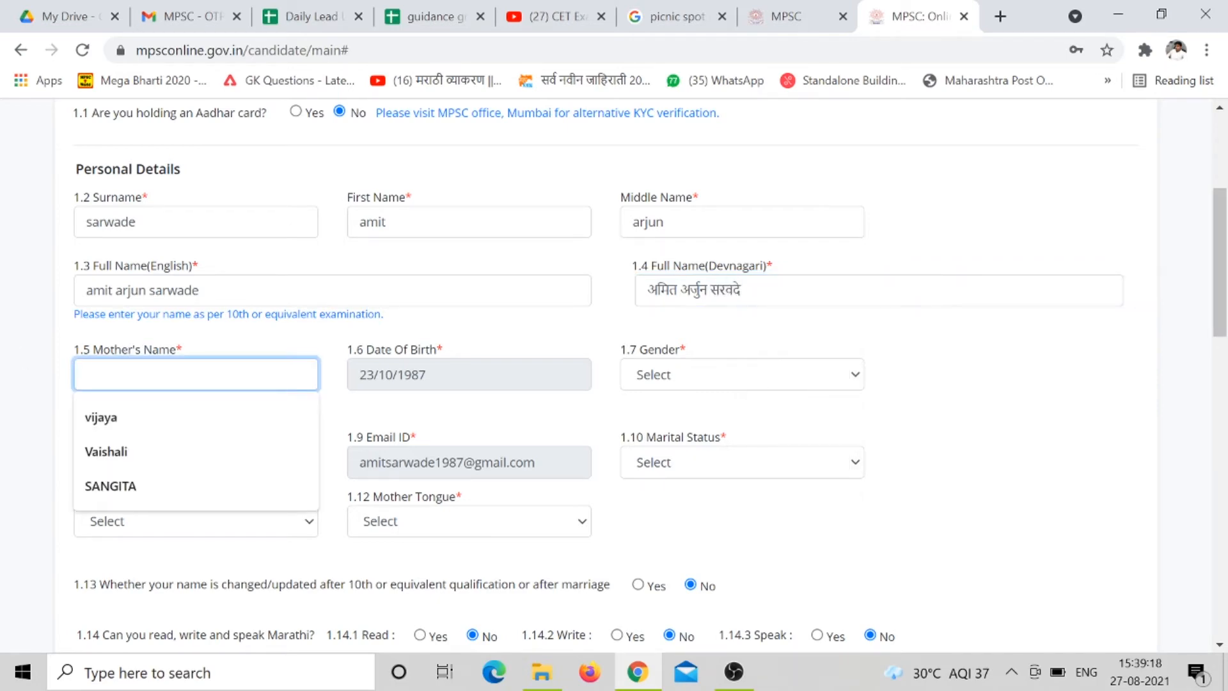
text(vijaya)
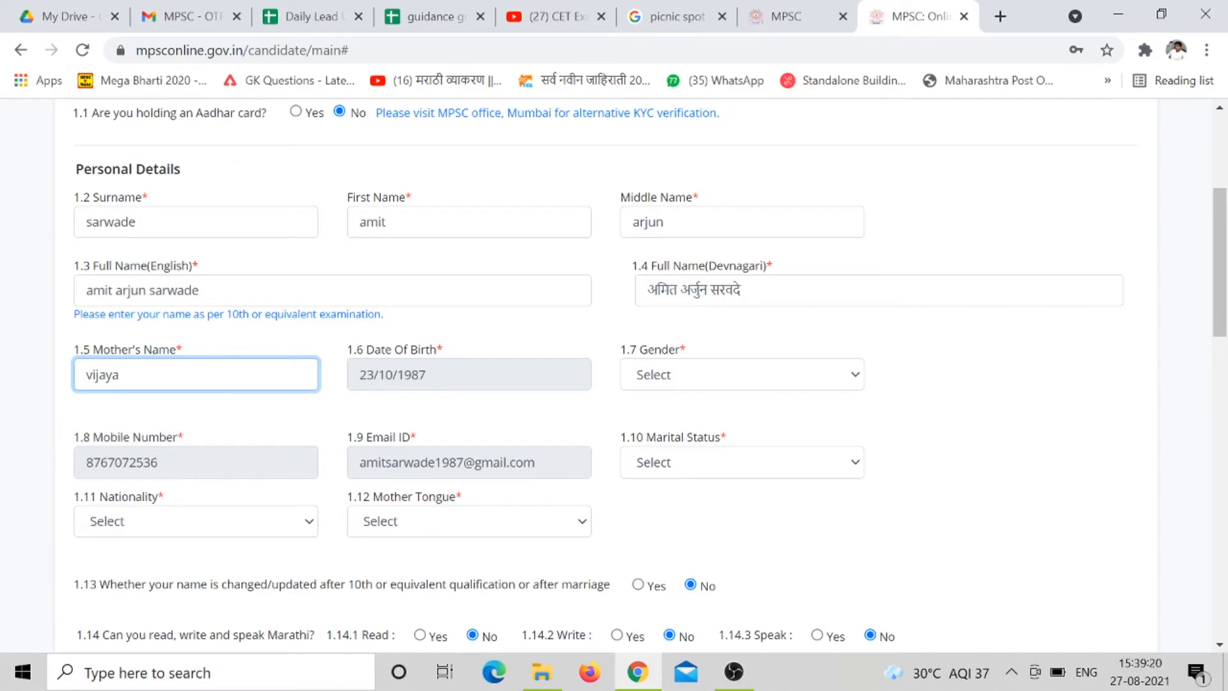
key(Tab)
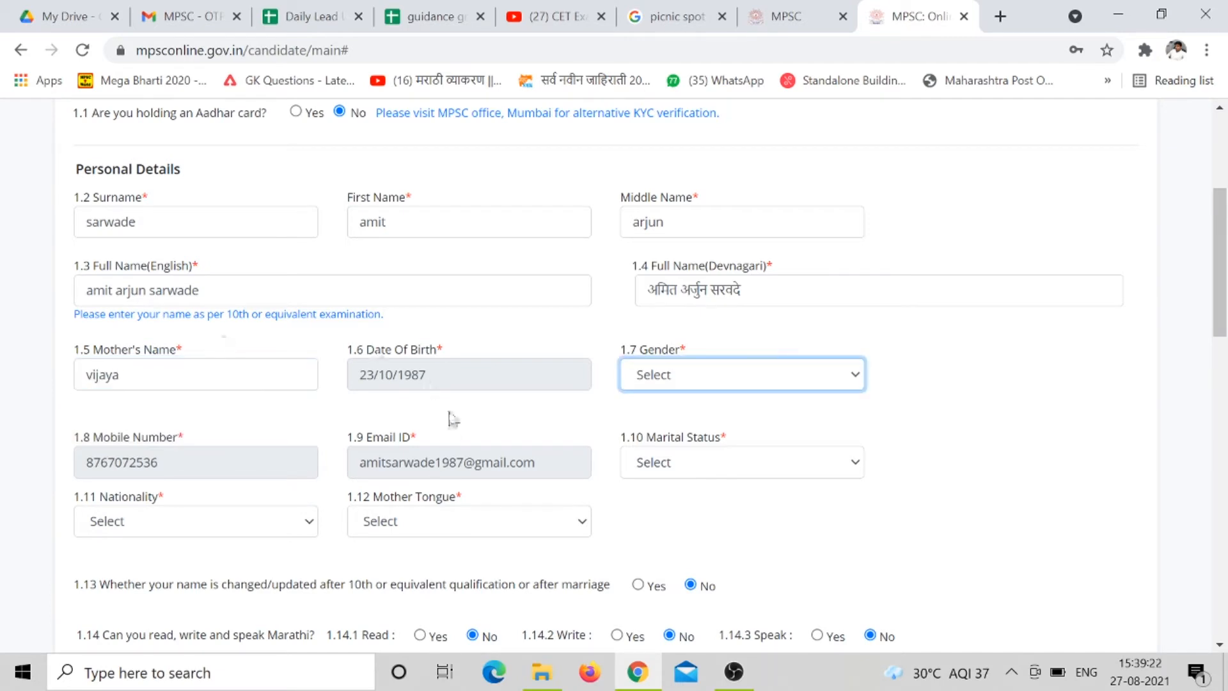
- Set the candidate's gender to Male and the marital status to Unmarried
click(656, 383)
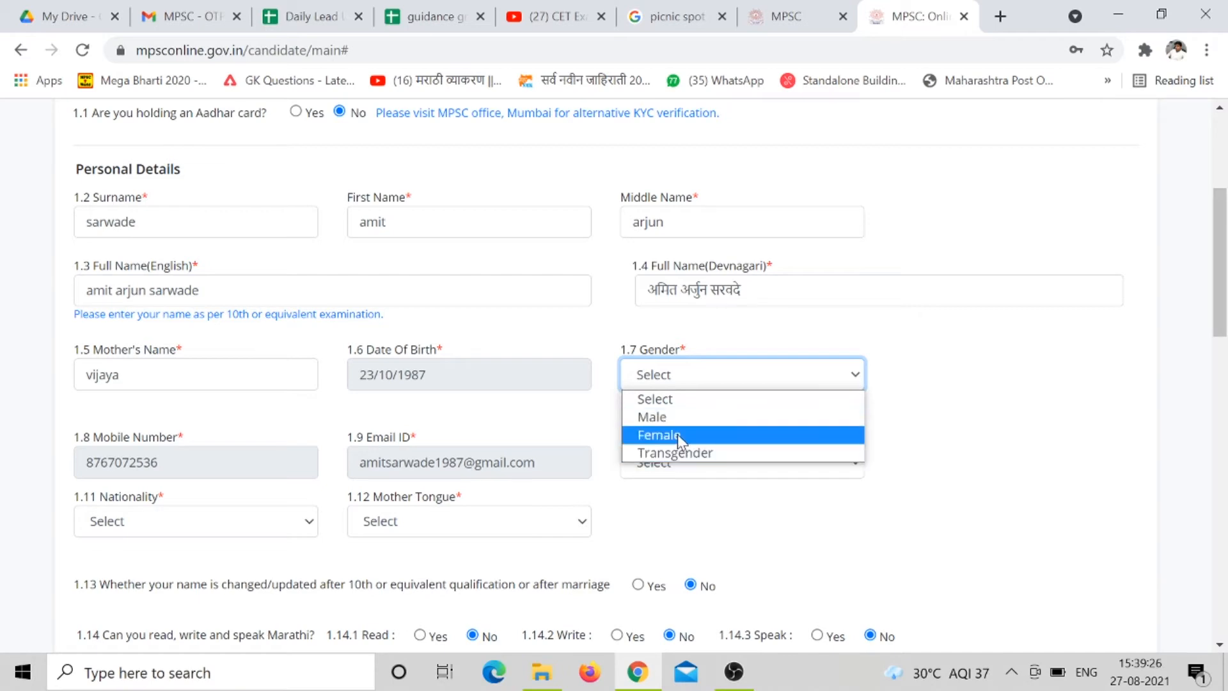
scroll(1033, 314, down, 2)
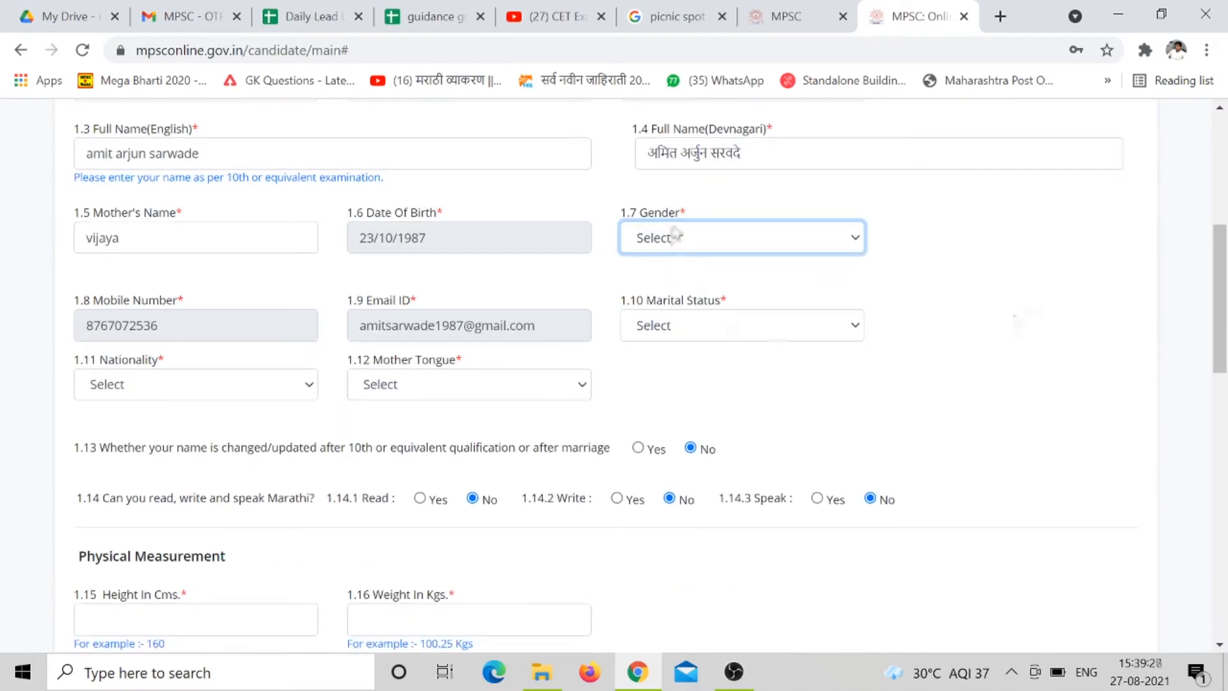
click(677, 237)
click(666, 287)
scroll(266, 312, down, 1)
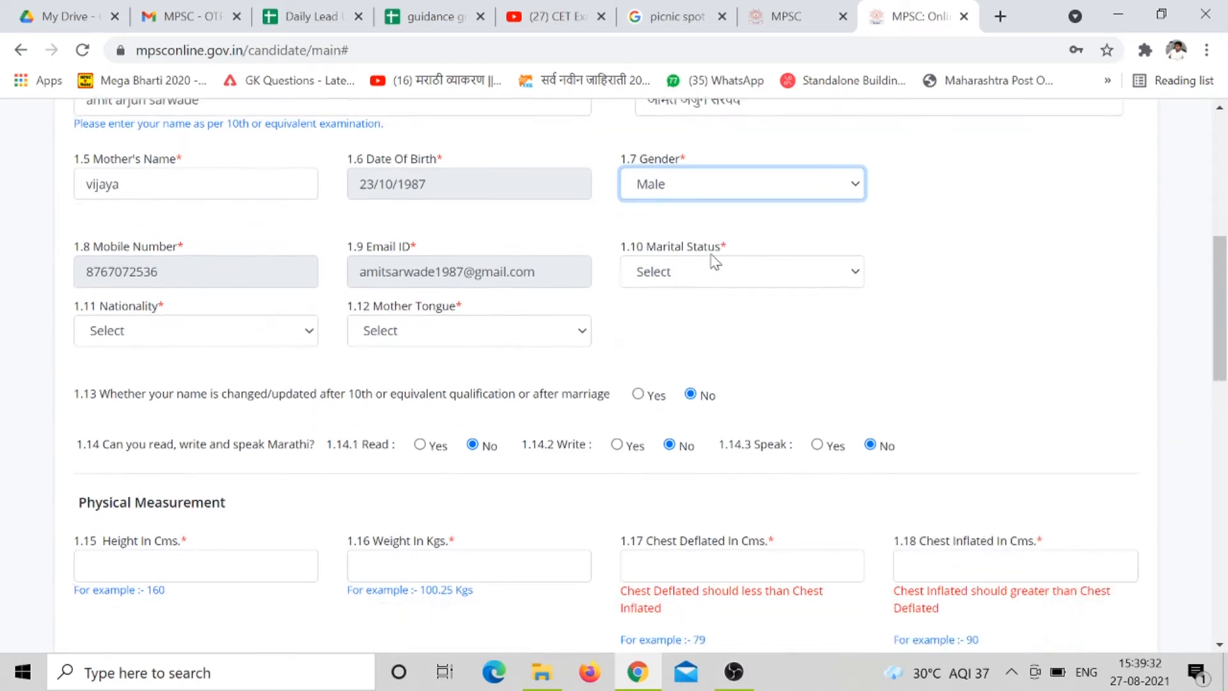
click(700, 272)
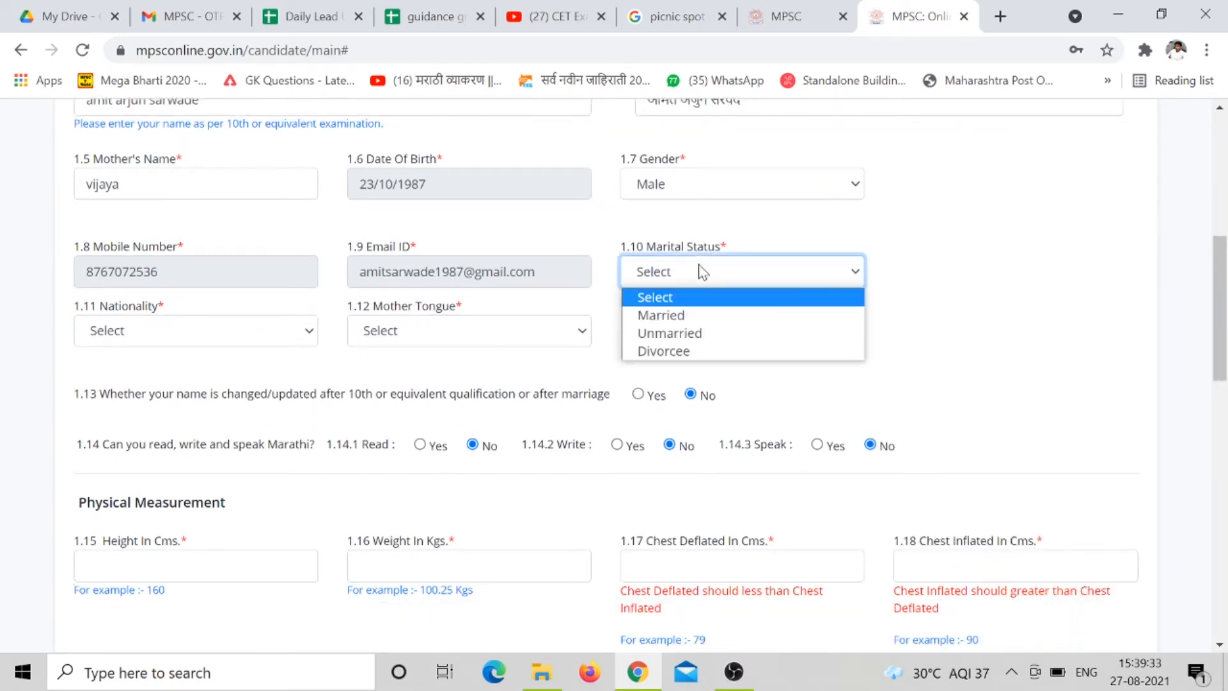
click(683, 334)
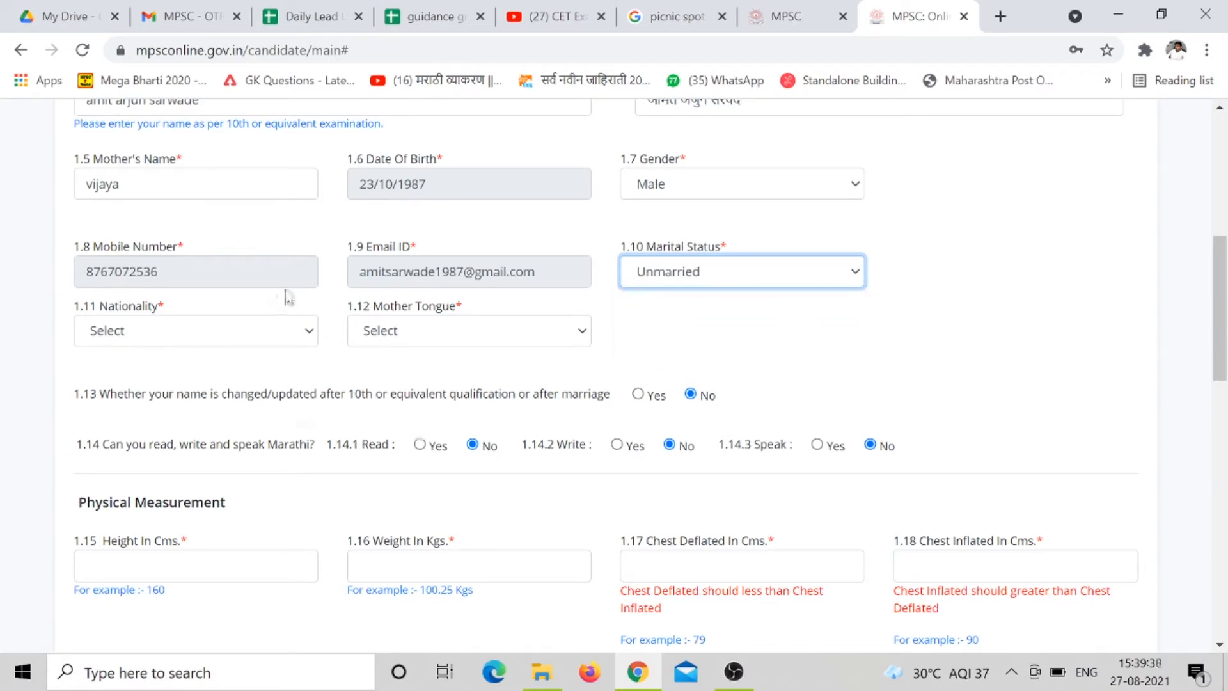
- Set the candidate's nationality to Indian
scroll(290, 297, down, 1)
click(177, 286)
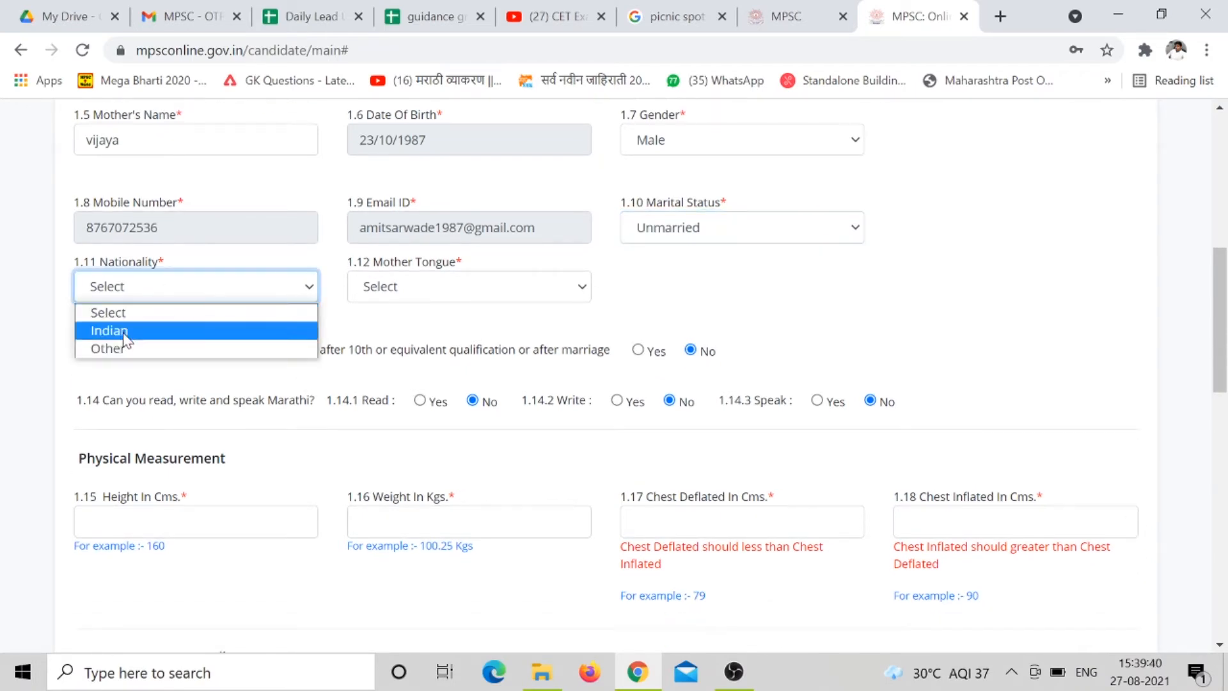
click(181, 329)
- Look through the available languages and set the mother tongue to MARATHI
click(484, 290)
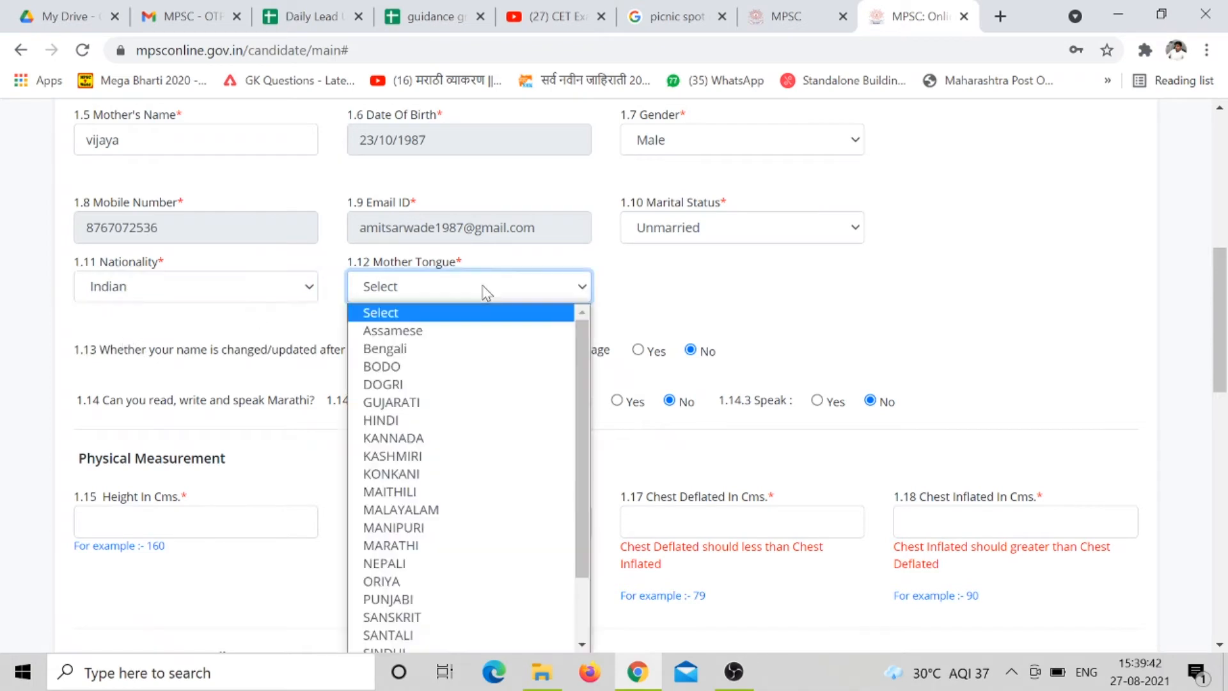
scroll(422, 362, down, 2)
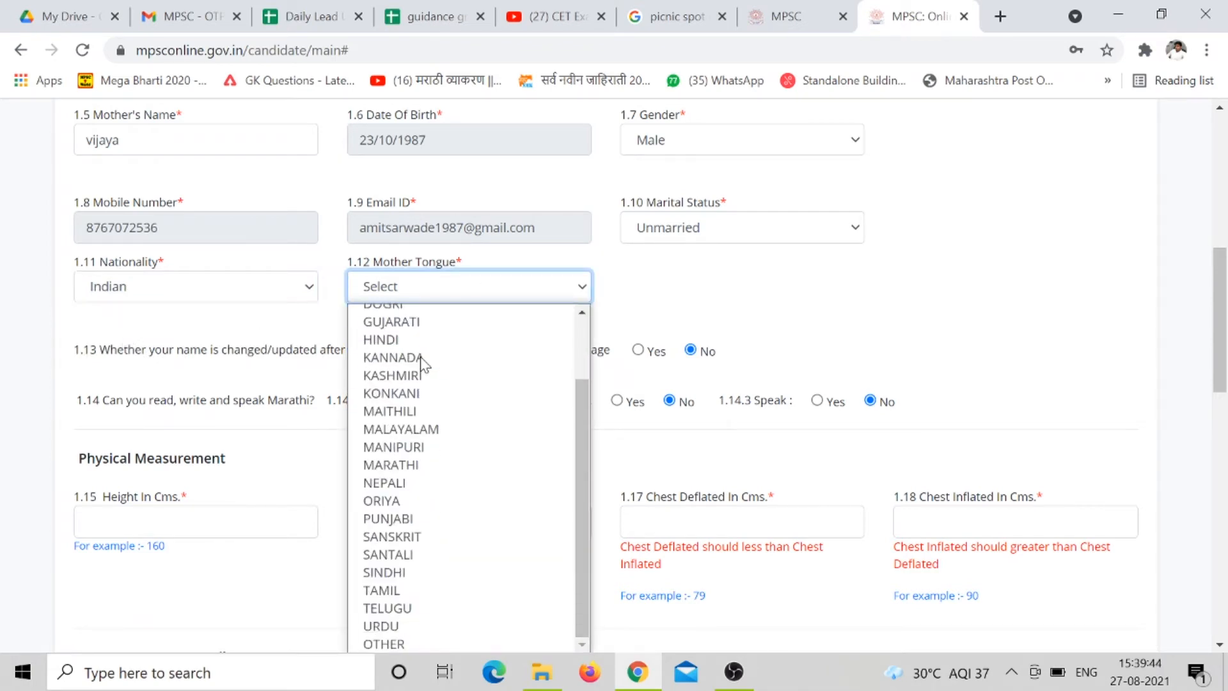
scroll(422, 362, up, 3)
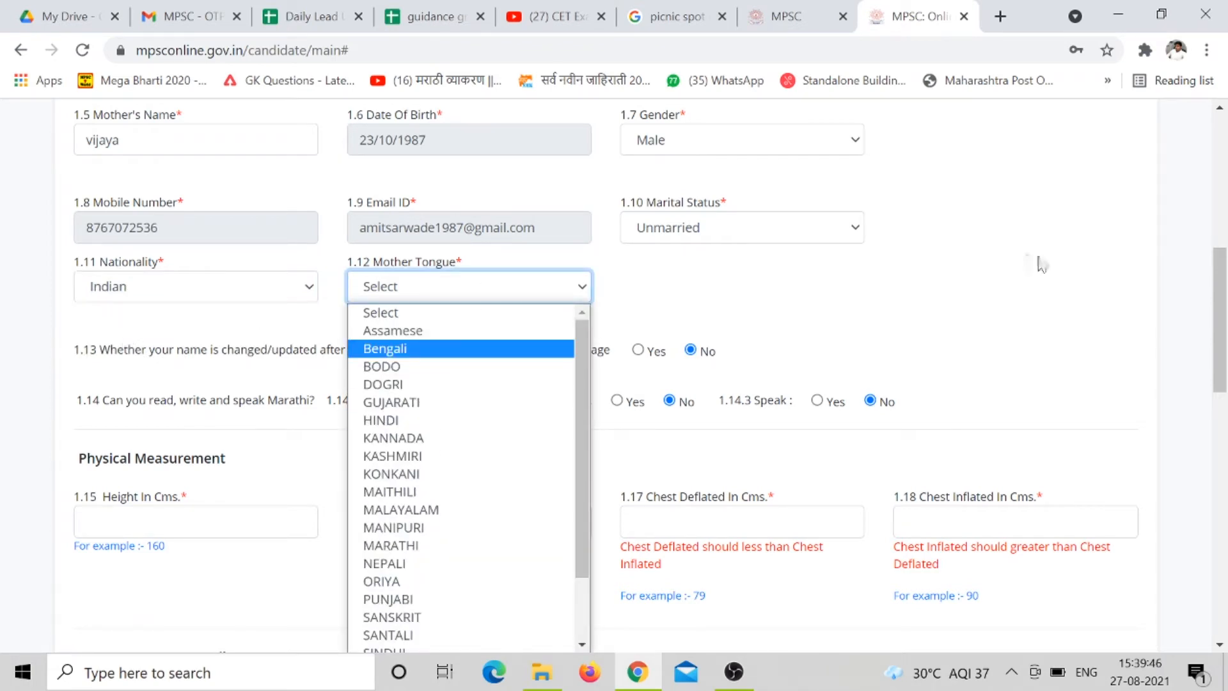
scroll(1036, 263, down, 2)
scroll(1040, 263, up, 1)
scroll(493, 347, up, 1)
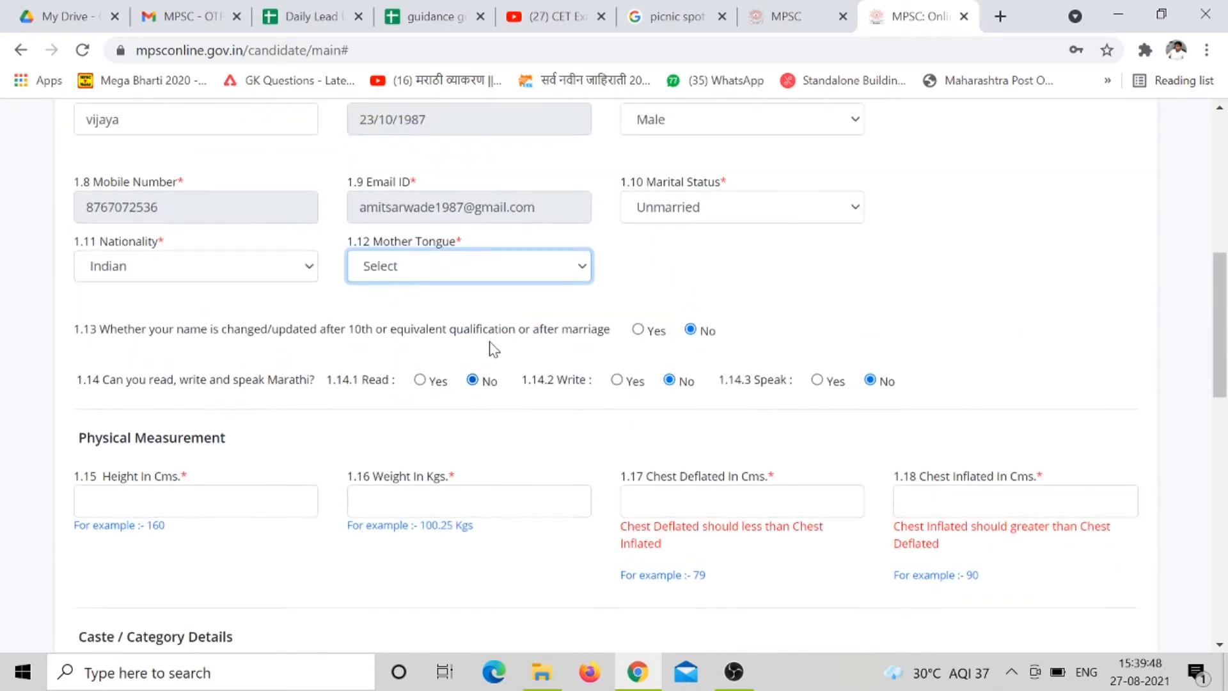
click(498, 271)
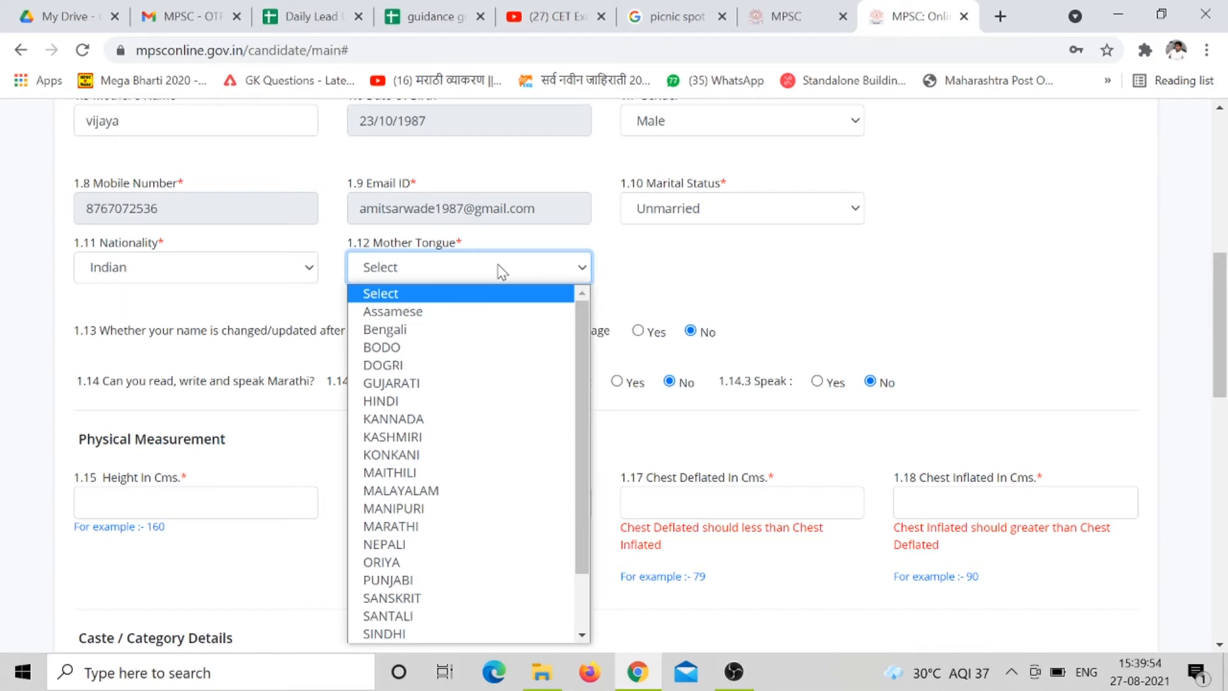
scroll(498, 425, down, 1)
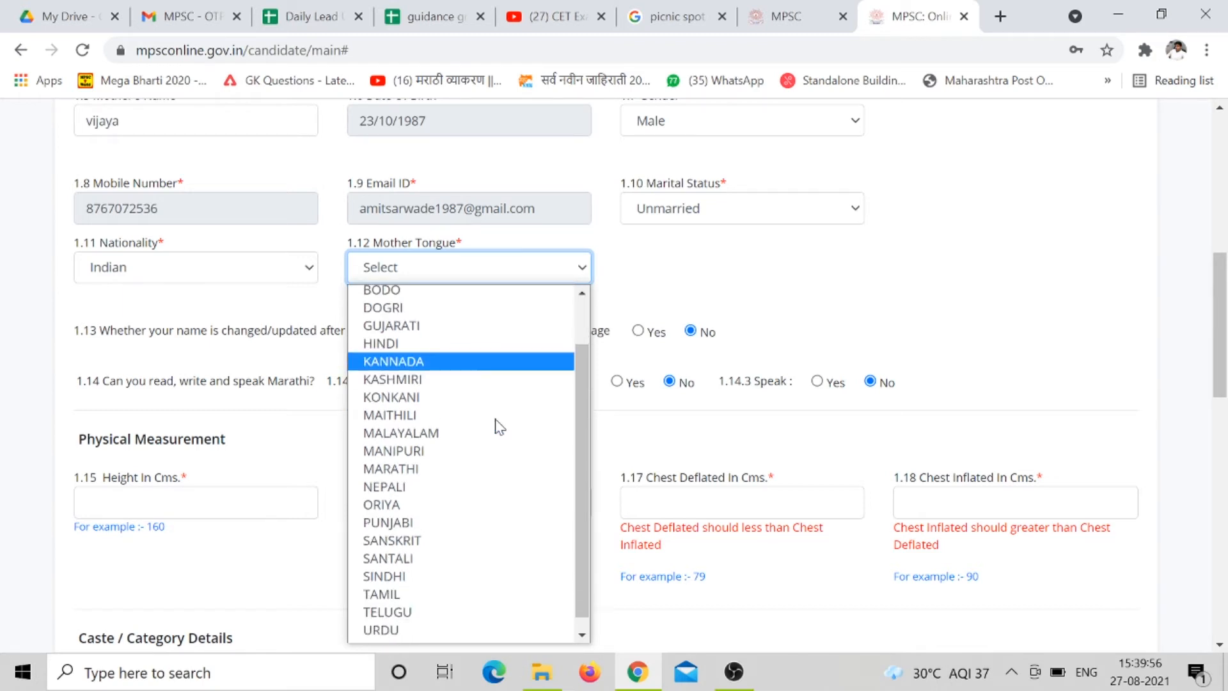
scroll(499, 427, down, 1)
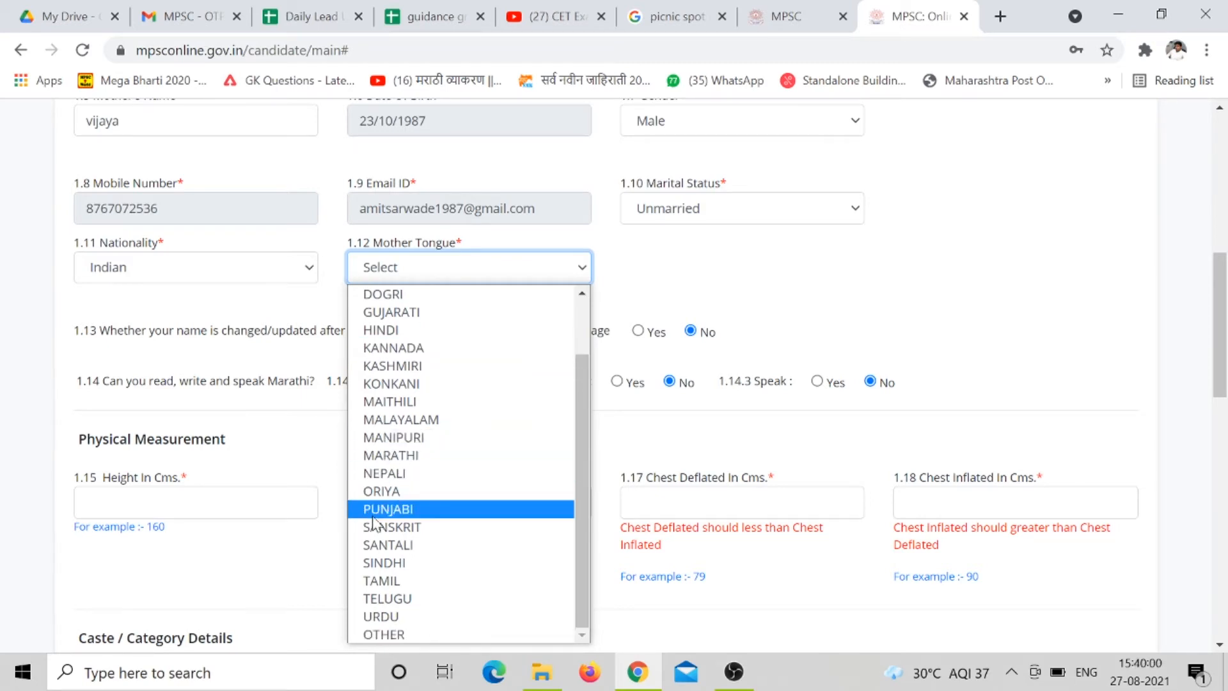
click(415, 455)
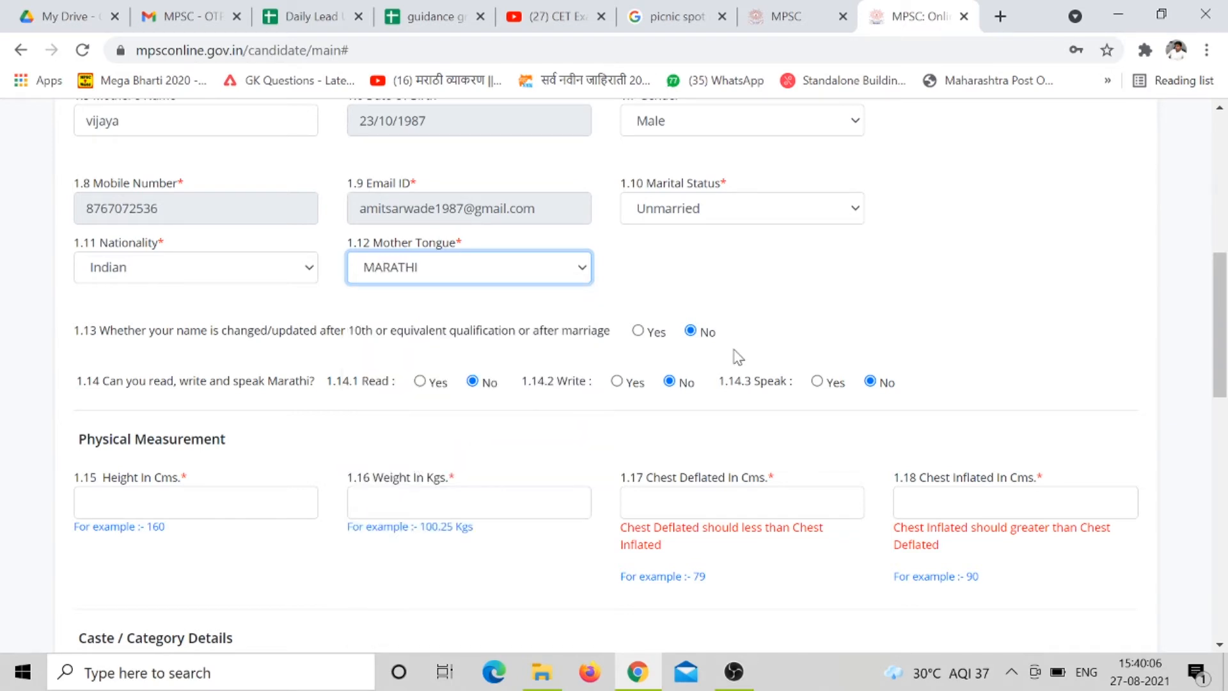
- Answer the name-change question with Yes to view its extra name field, and return the answer to No
scroll(858, 290, down, 1)
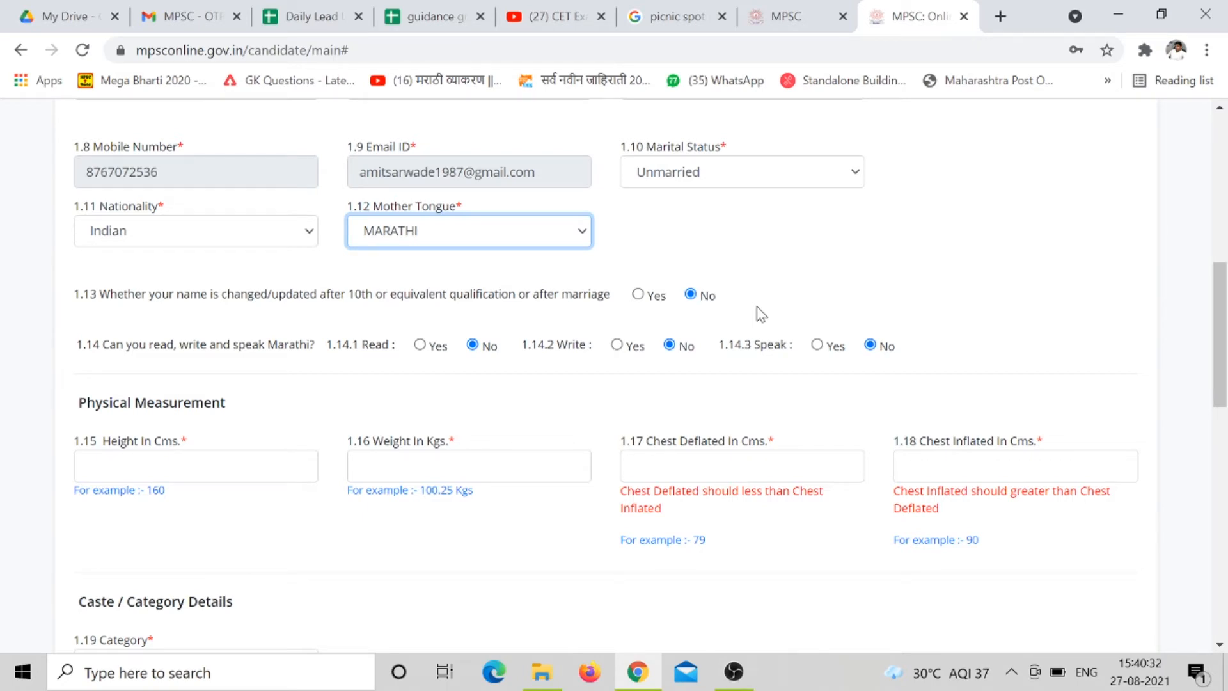
click(637, 294)
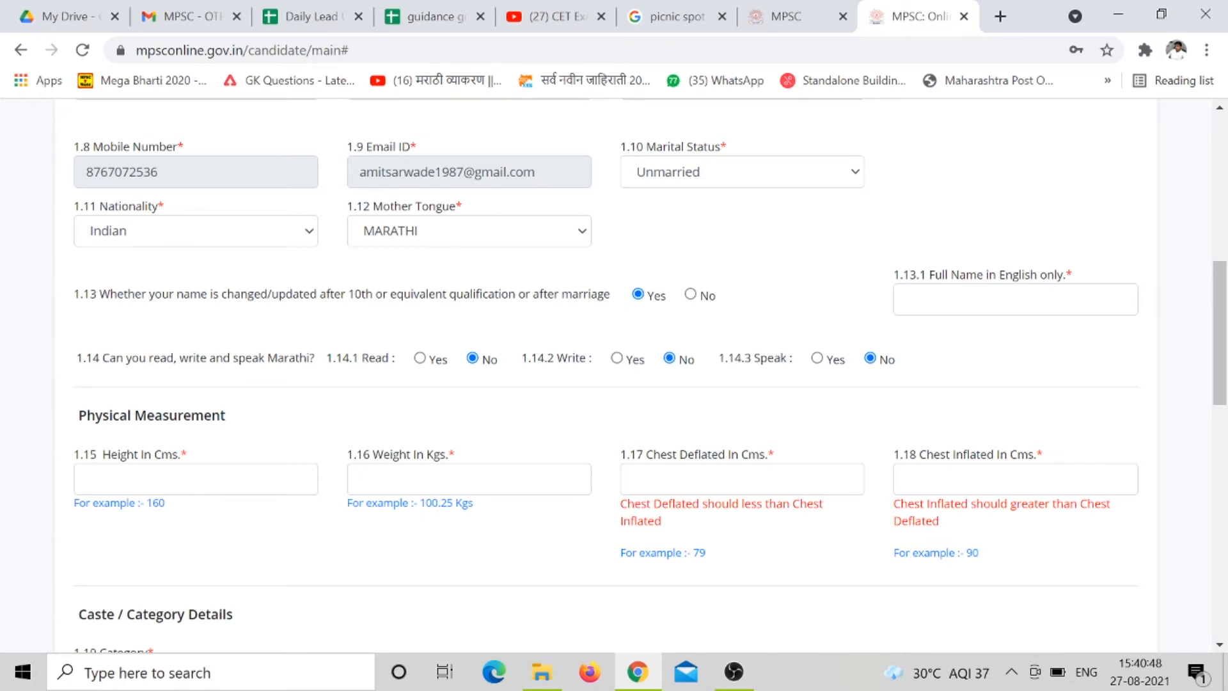
click(691, 298)
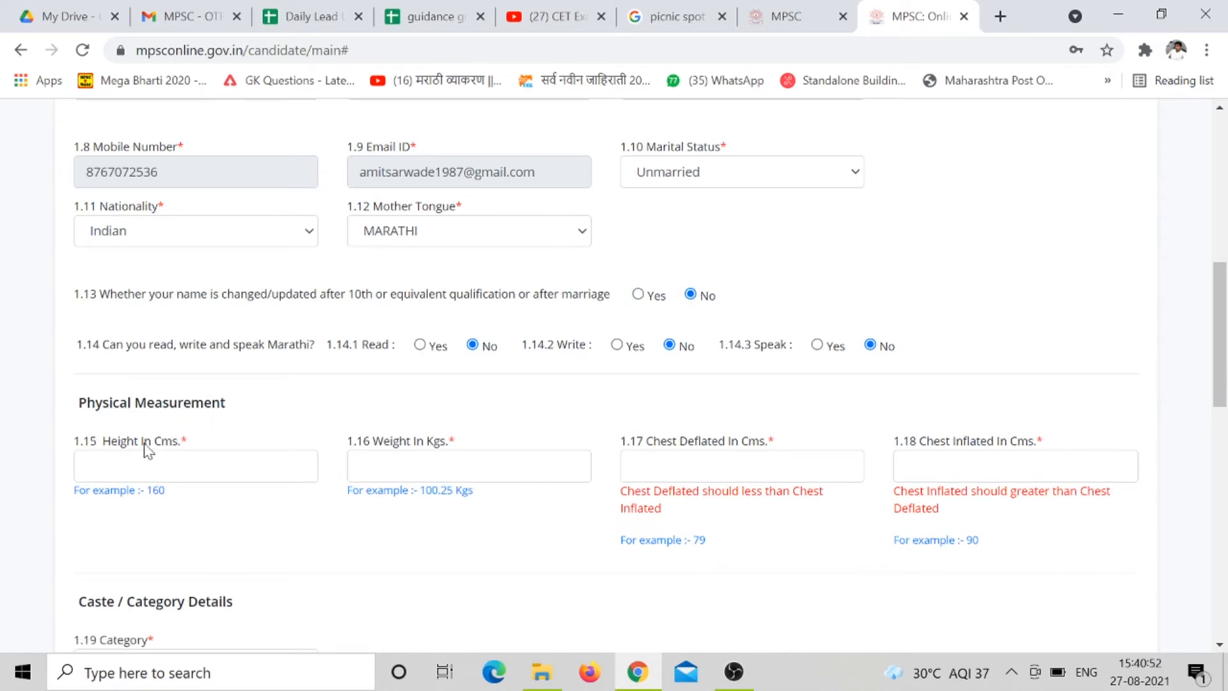
- Answer Yes to reading, writing and speaking Marathi
scroll(304, 328, down, 1)
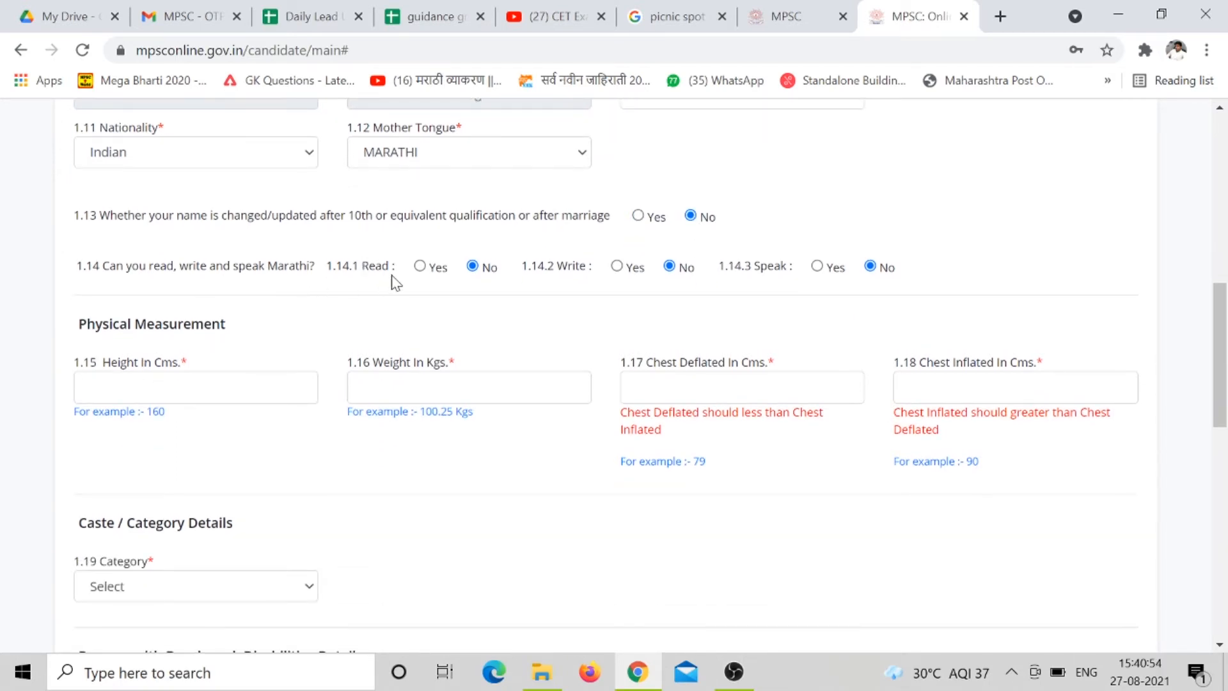
click(420, 267)
click(617, 266)
click(816, 268)
- Enter a height of 160 cm and a weight of 84 kg under Physical Measurement
scroll(518, 416, down, 1)
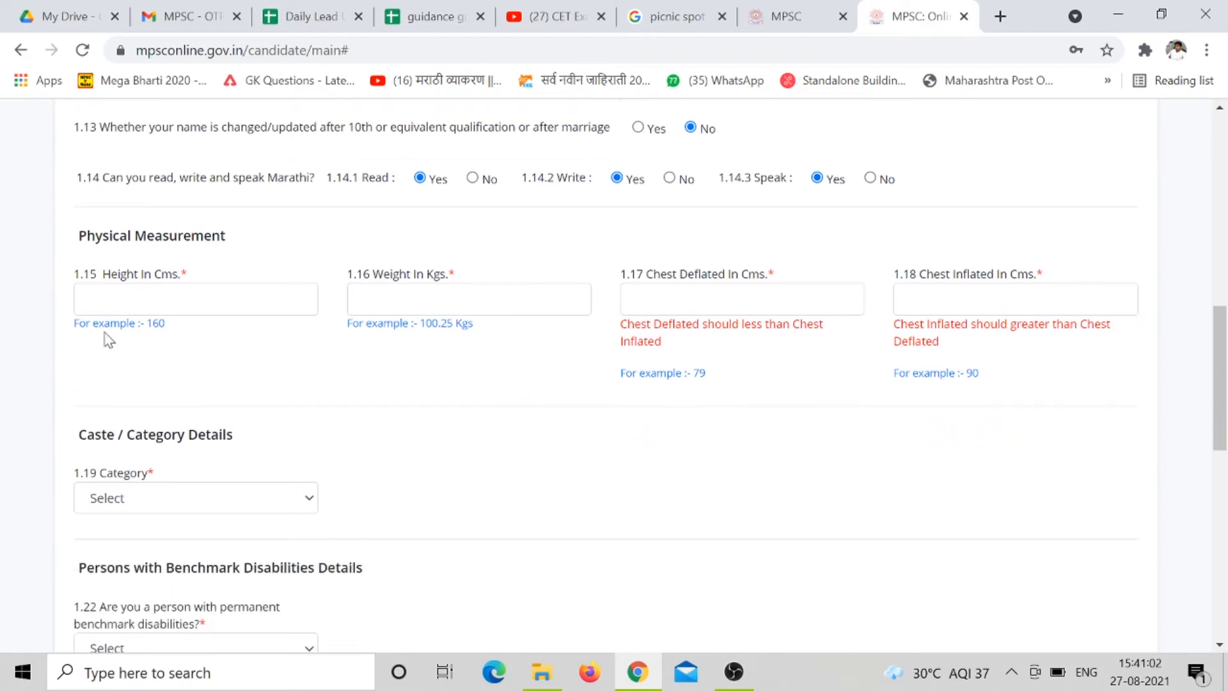
click(109, 299)
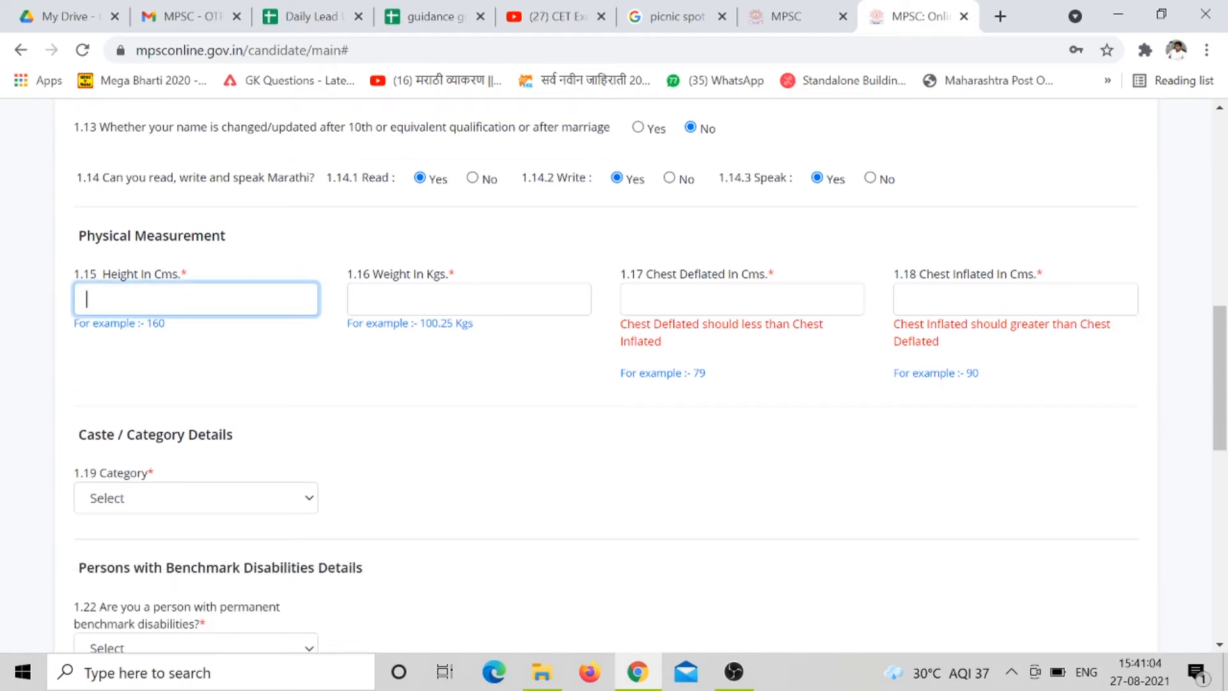
text(169)
key(BackSpace)
text(0)
key(Tab)
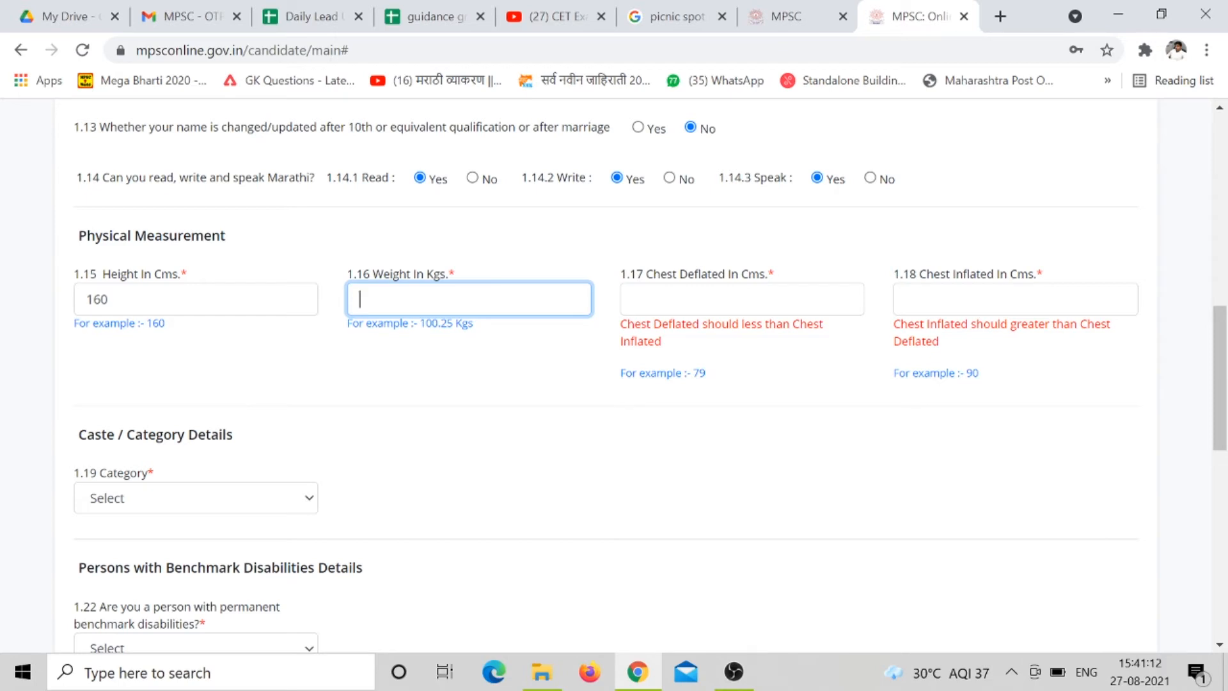
text(84)
key(Tab)
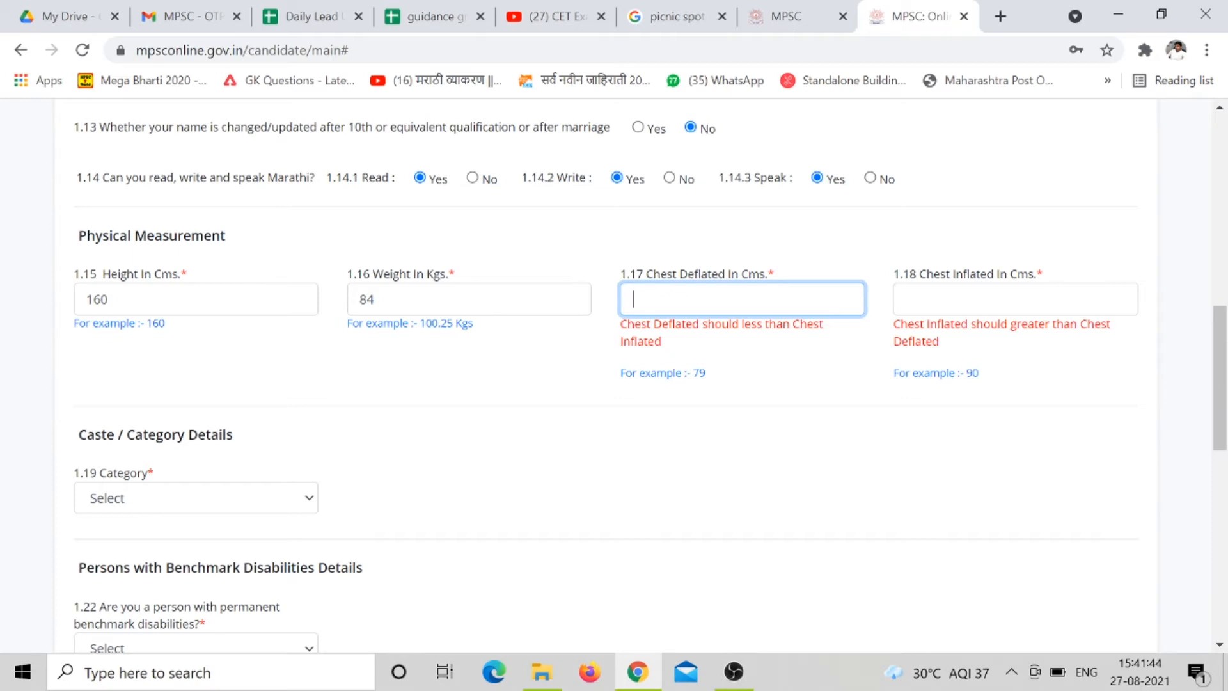
- Enter a deflated chest of 80 cm and an inflated chest of 85 cm under Physical Measurement
text(80)
key(Tab)
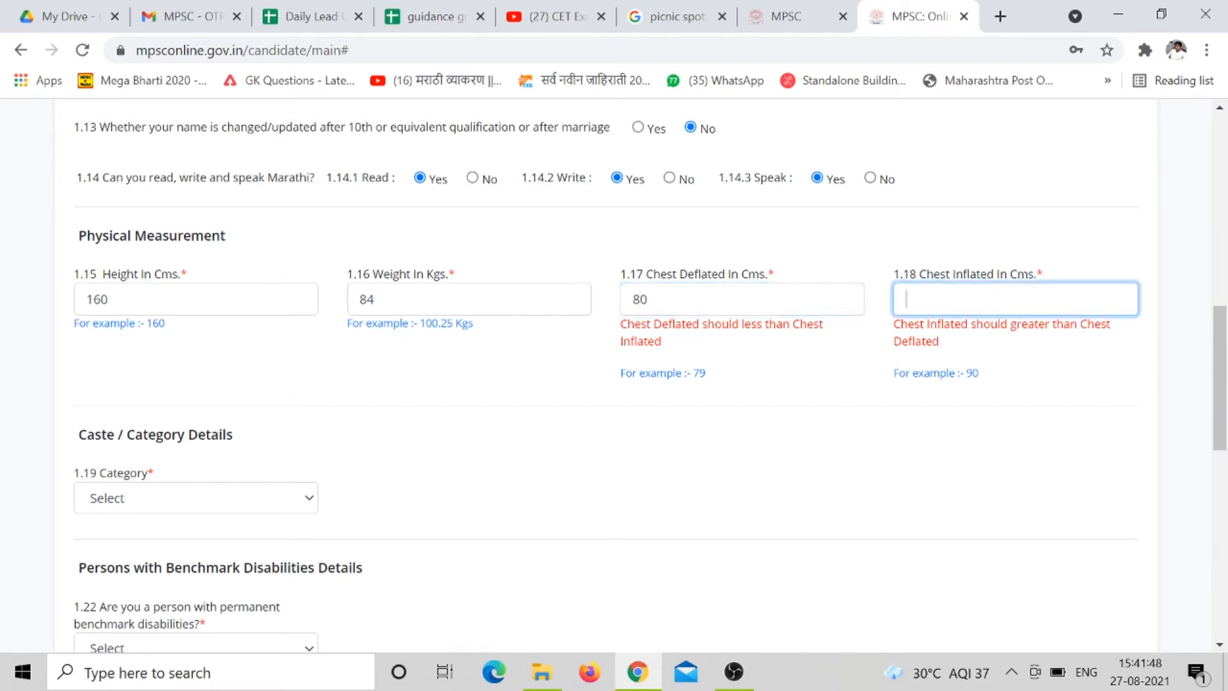
text(85)
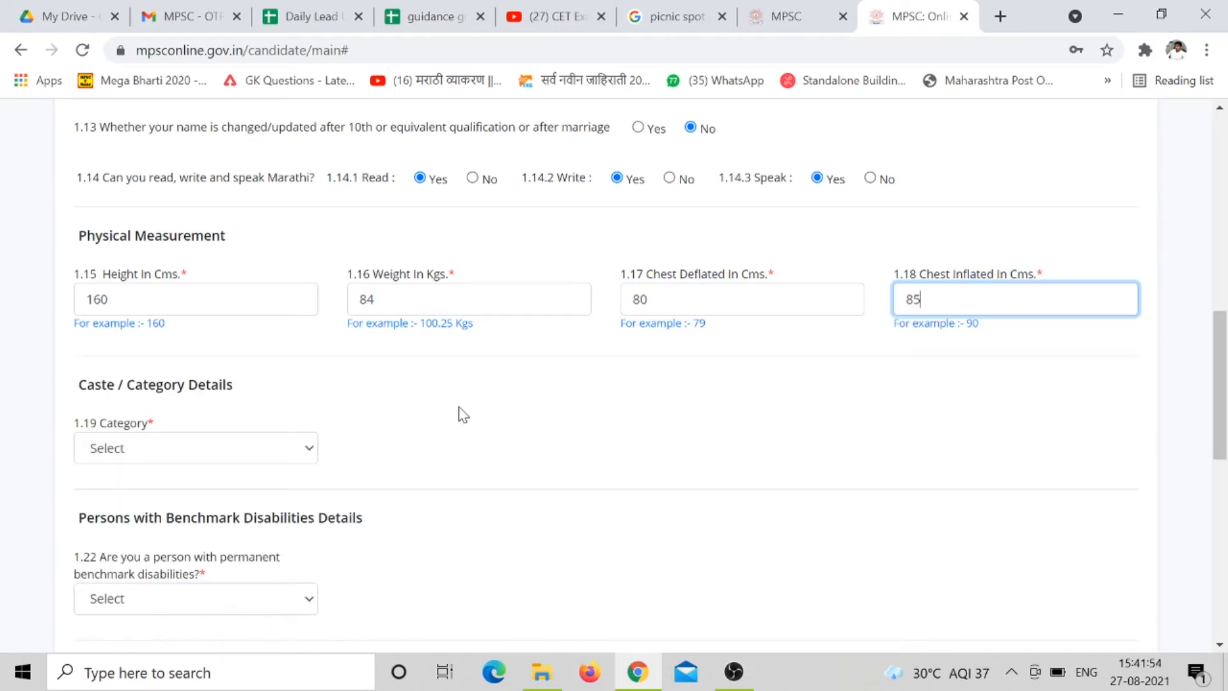
- Look through the caste category options, try Unreserved, and set the category to SC
scroll(462, 414, down, 1)
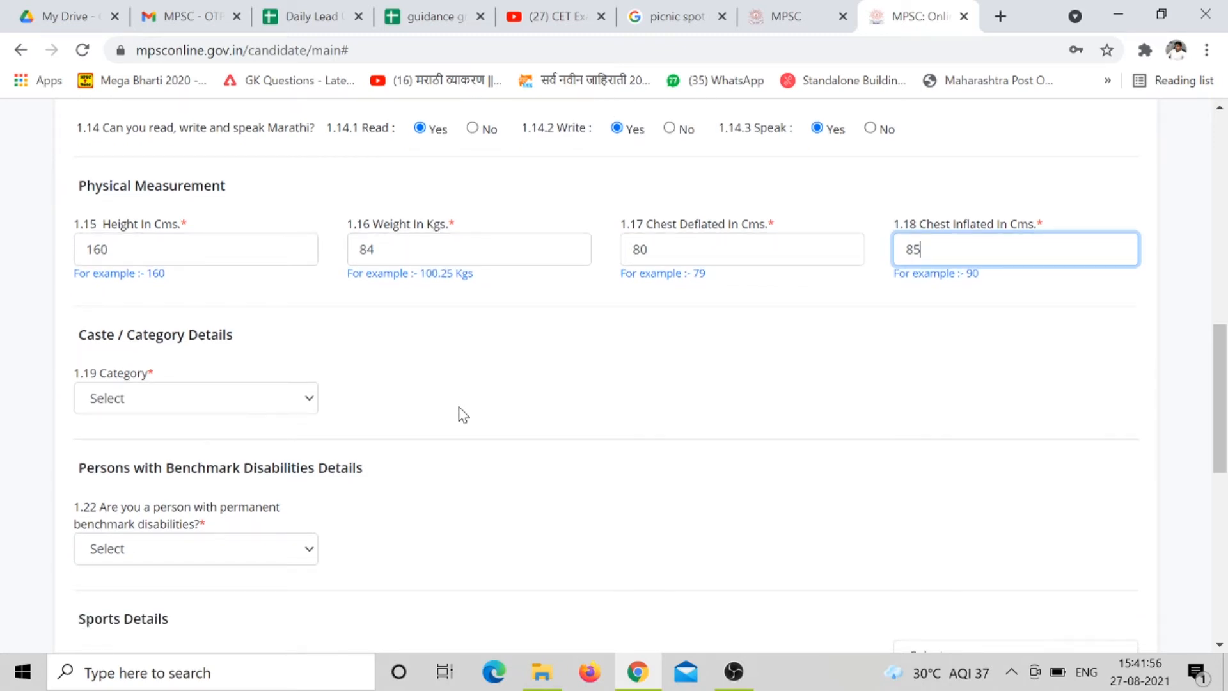
scroll(473, 384, down, 1)
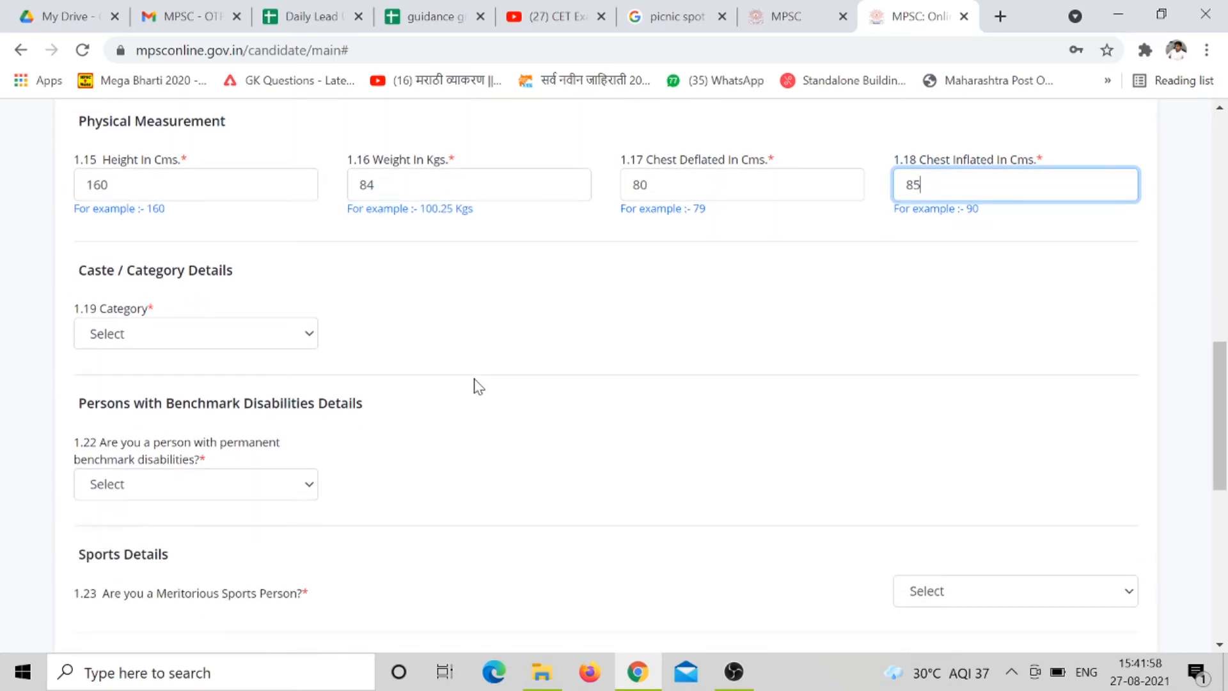
click(327, 308)
click(241, 342)
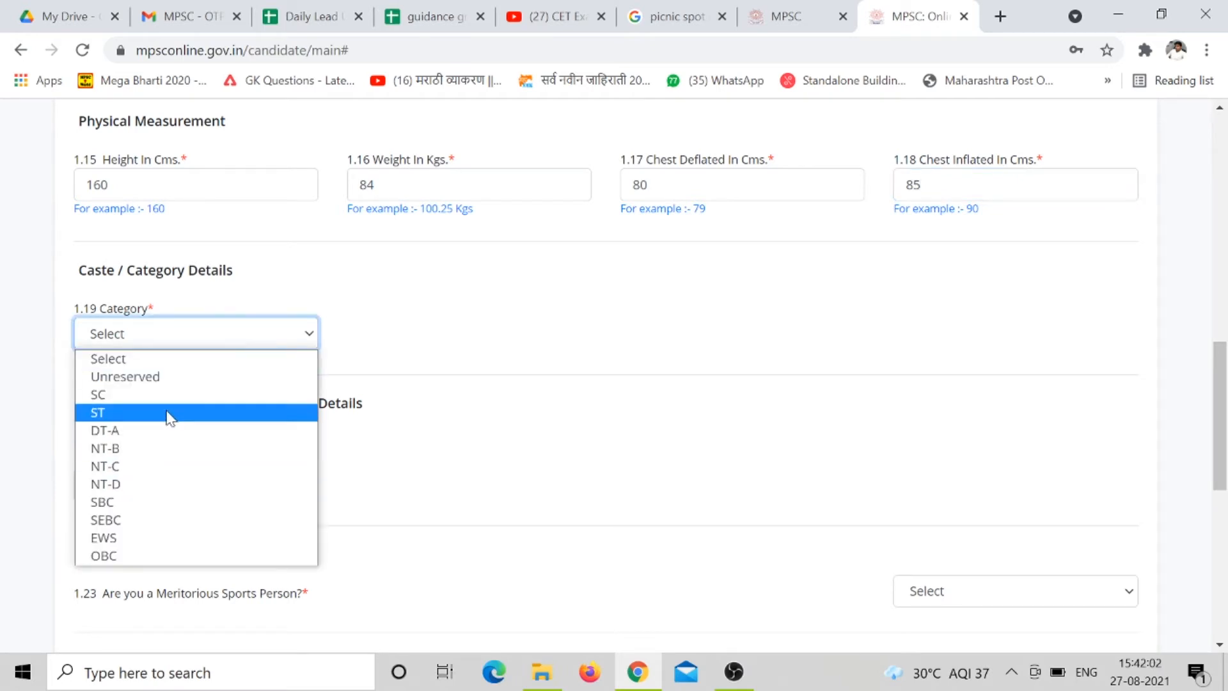
scroll(384, 343, down, 2)
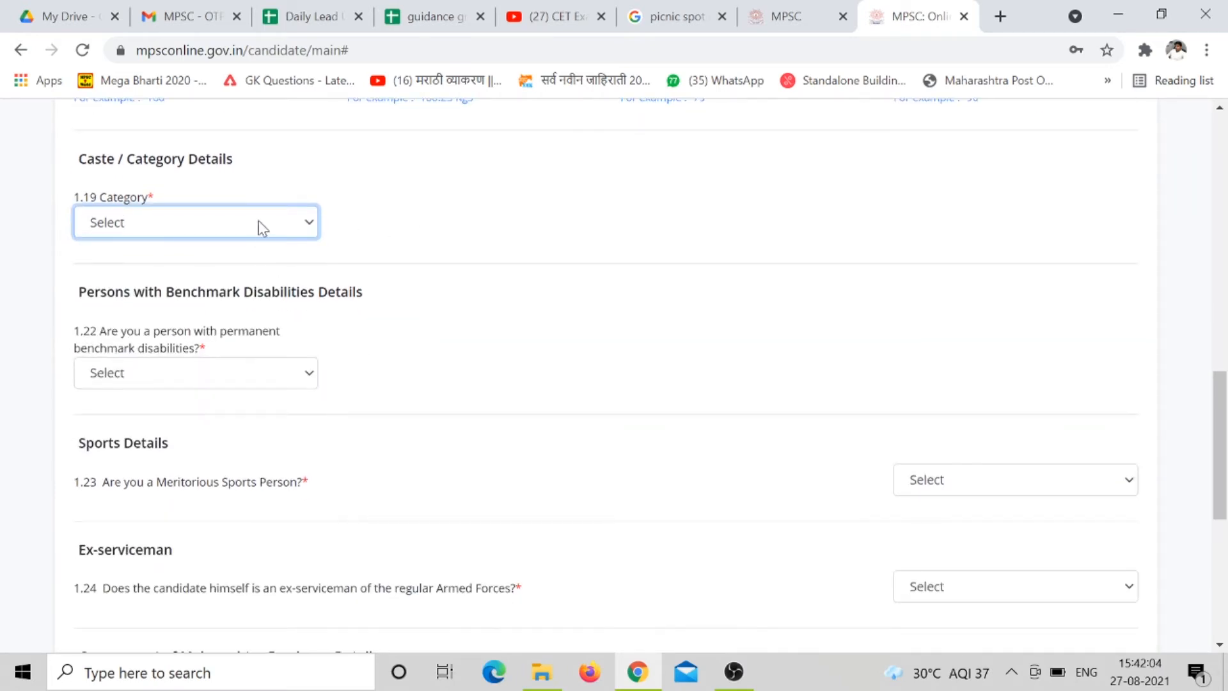
click(232, 234)
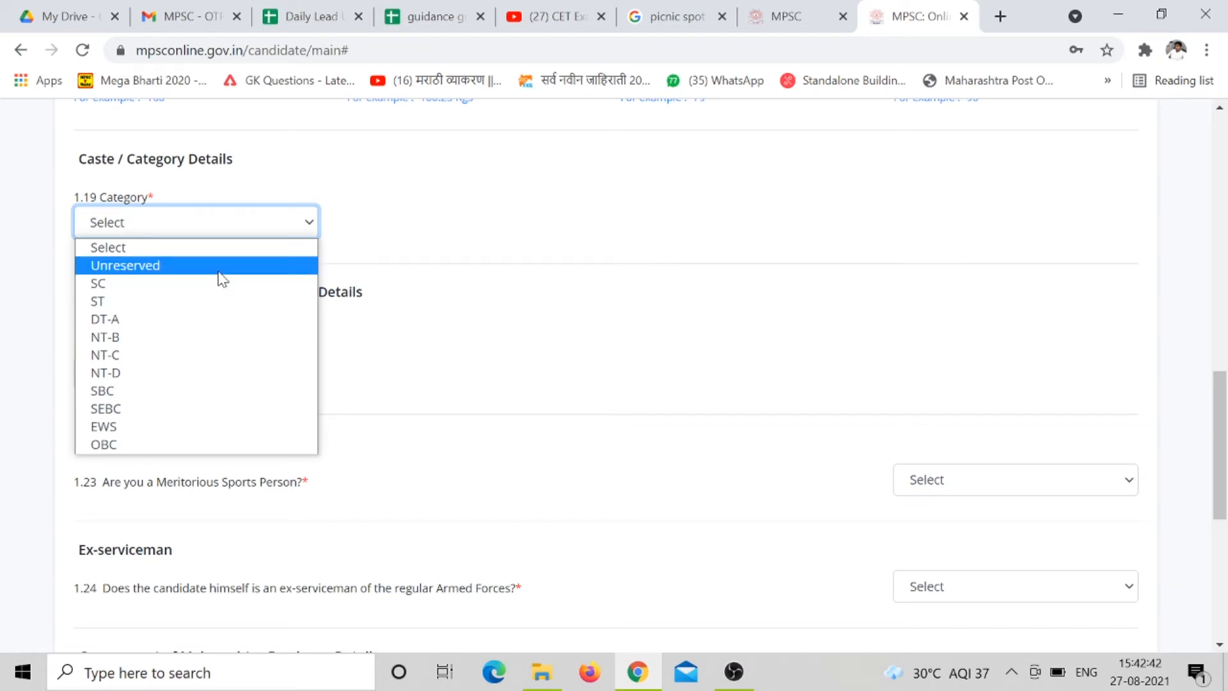
click(186, 280)
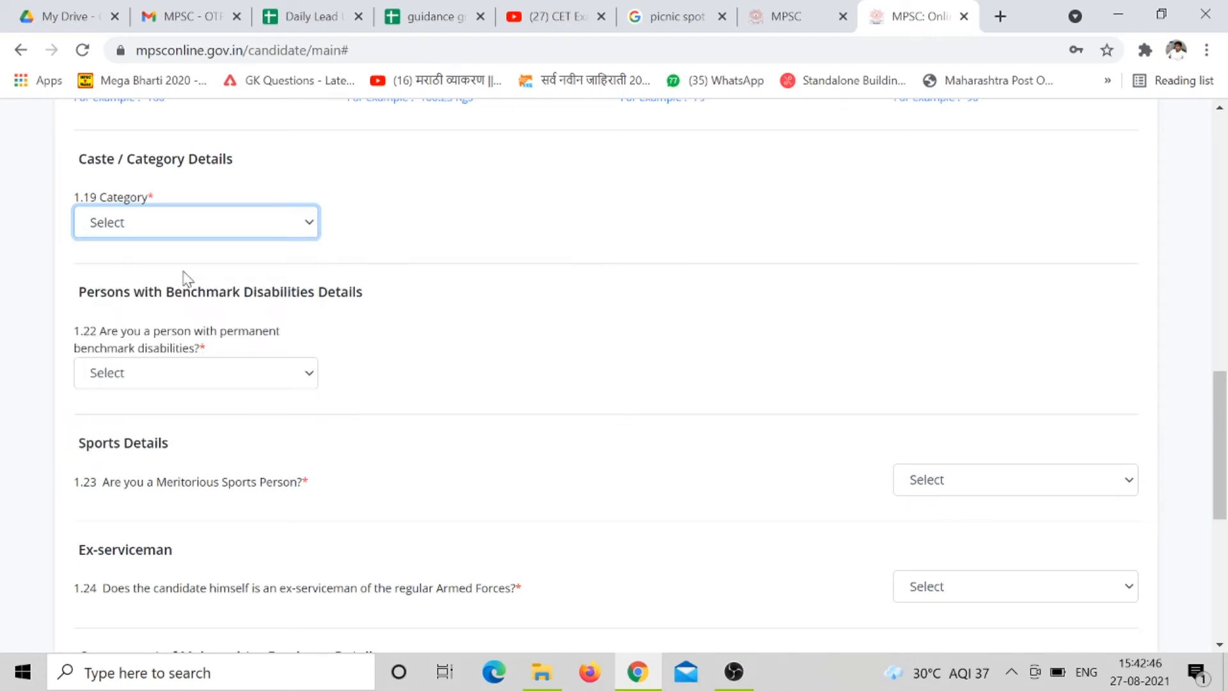
click(256, 223)
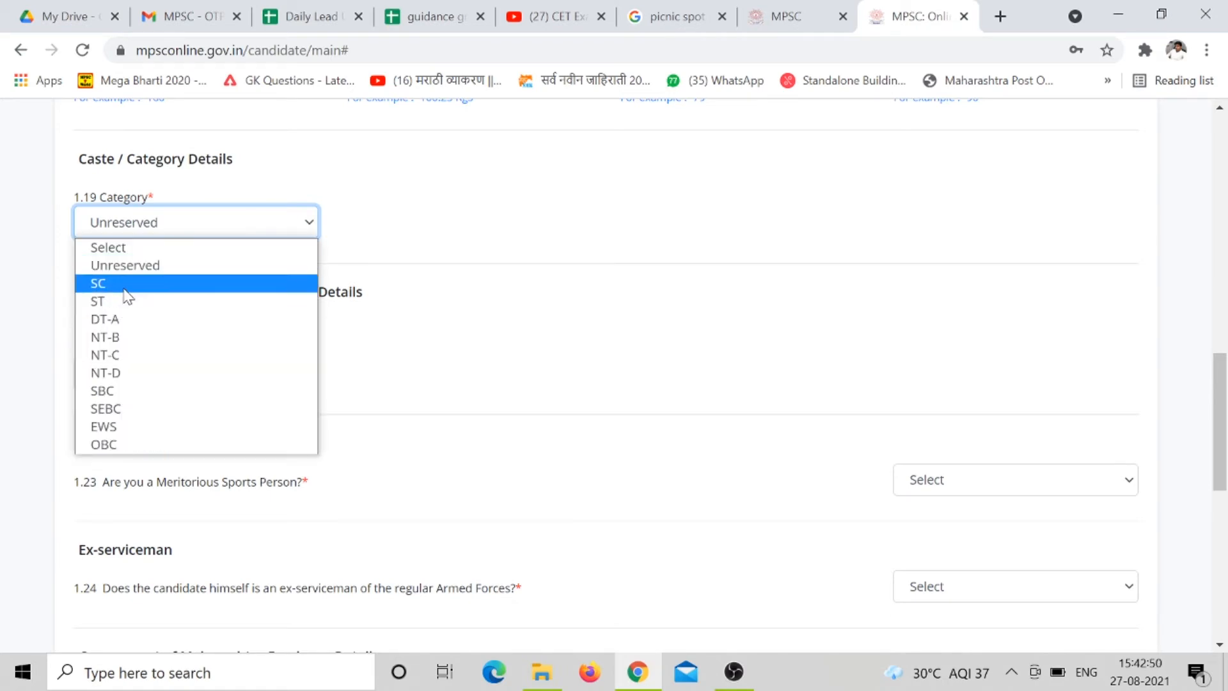
click(126, 289)
- Make the Caste Certificate No field active and open the cs certificate image from New folder (2) on the Desktop in File Explorer
click(472, 227)
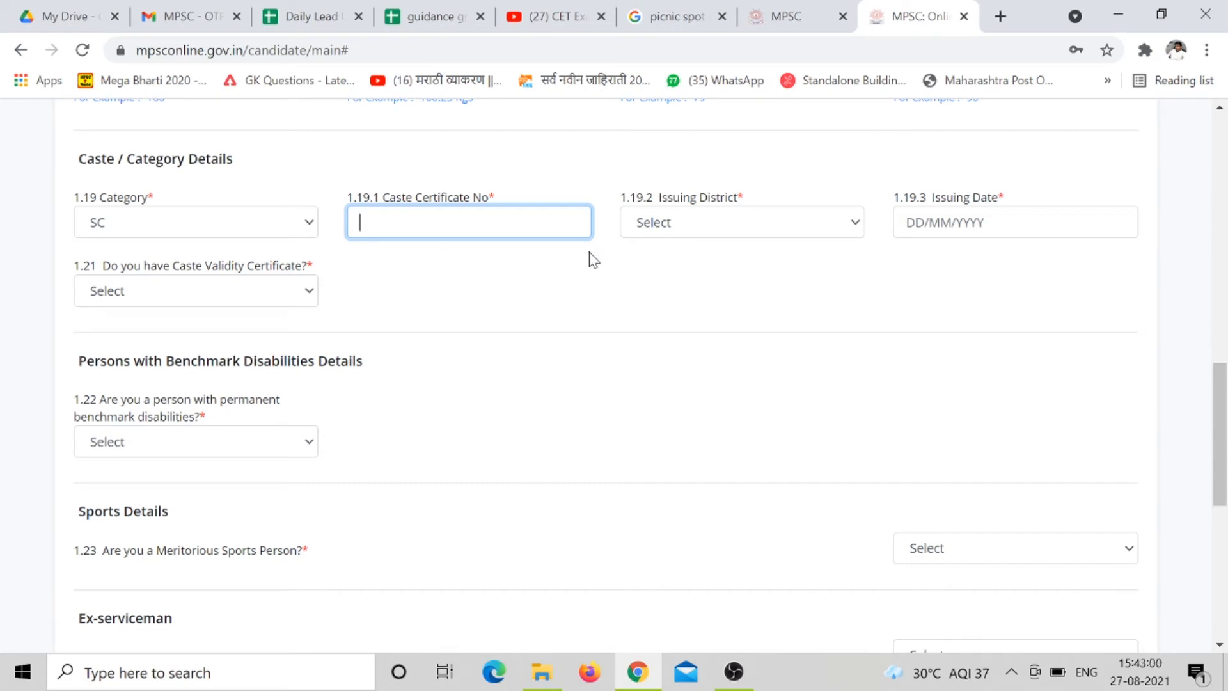
click(549, 681)
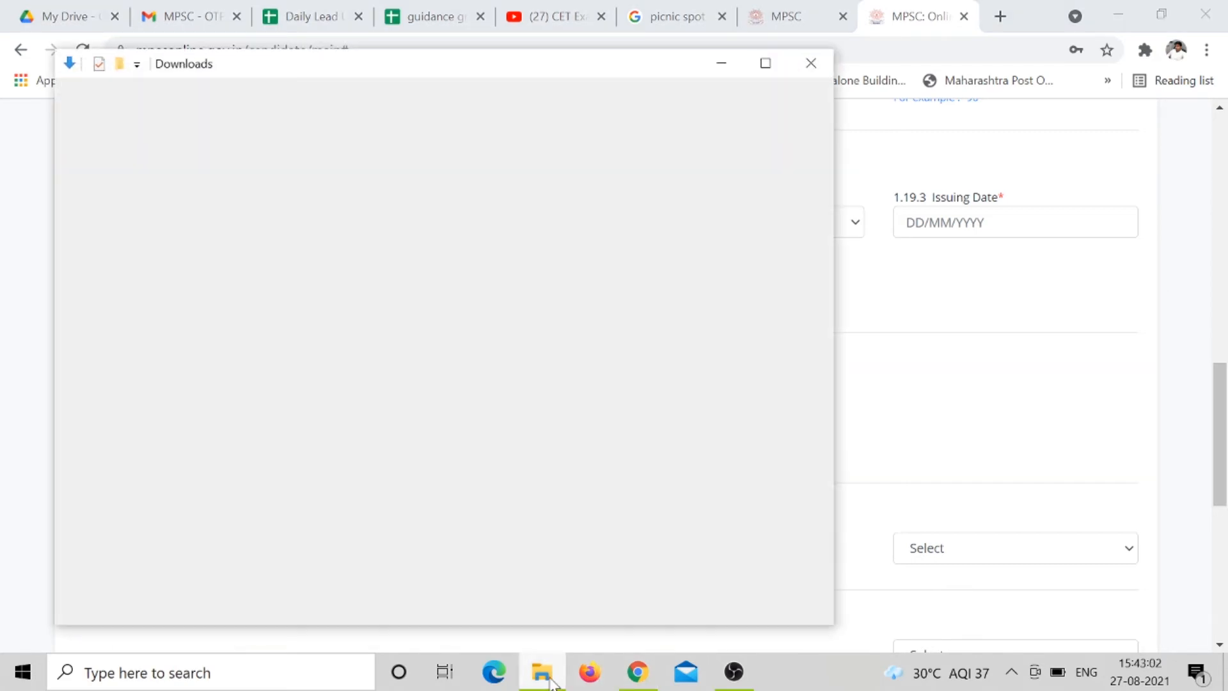
scroll(577, 301, down, 2)
scroll(579, 302, up, 2)
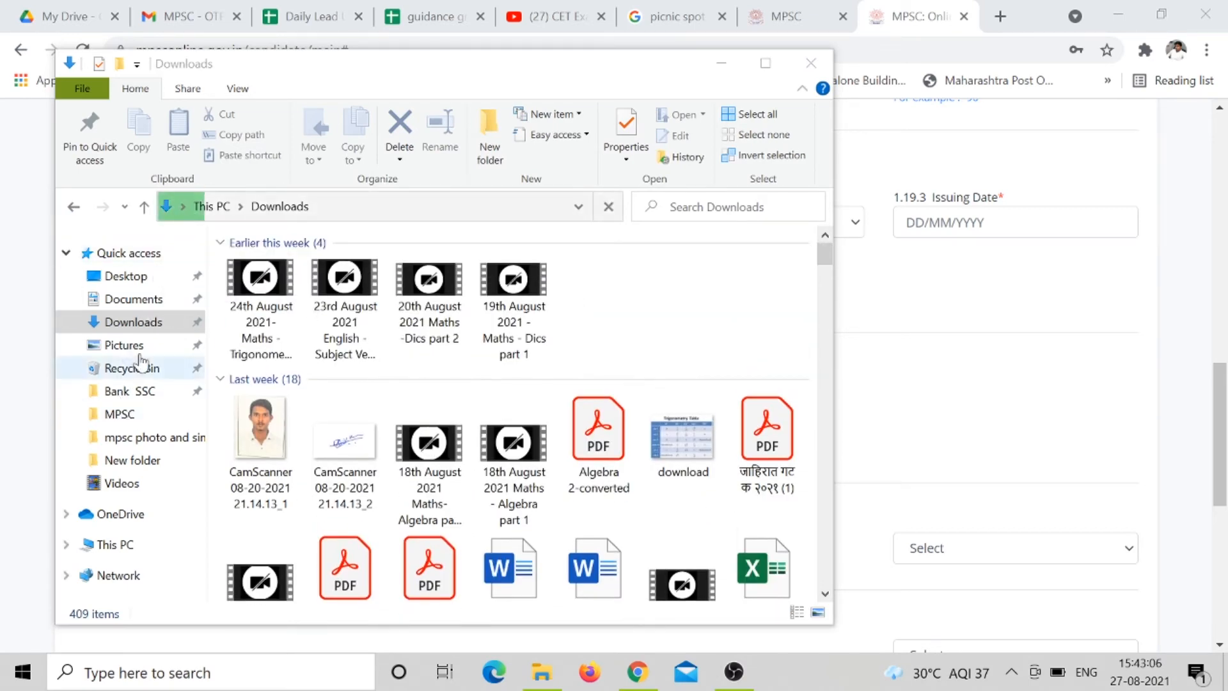
click(131, 280)
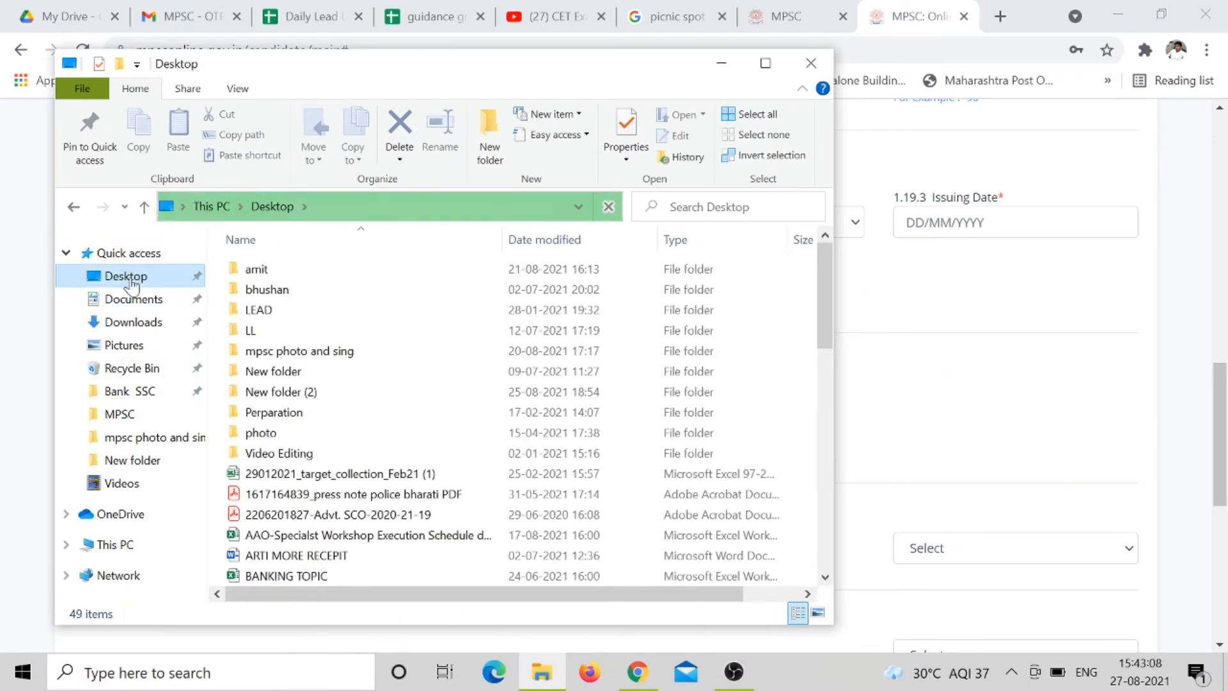
click(765, 63)
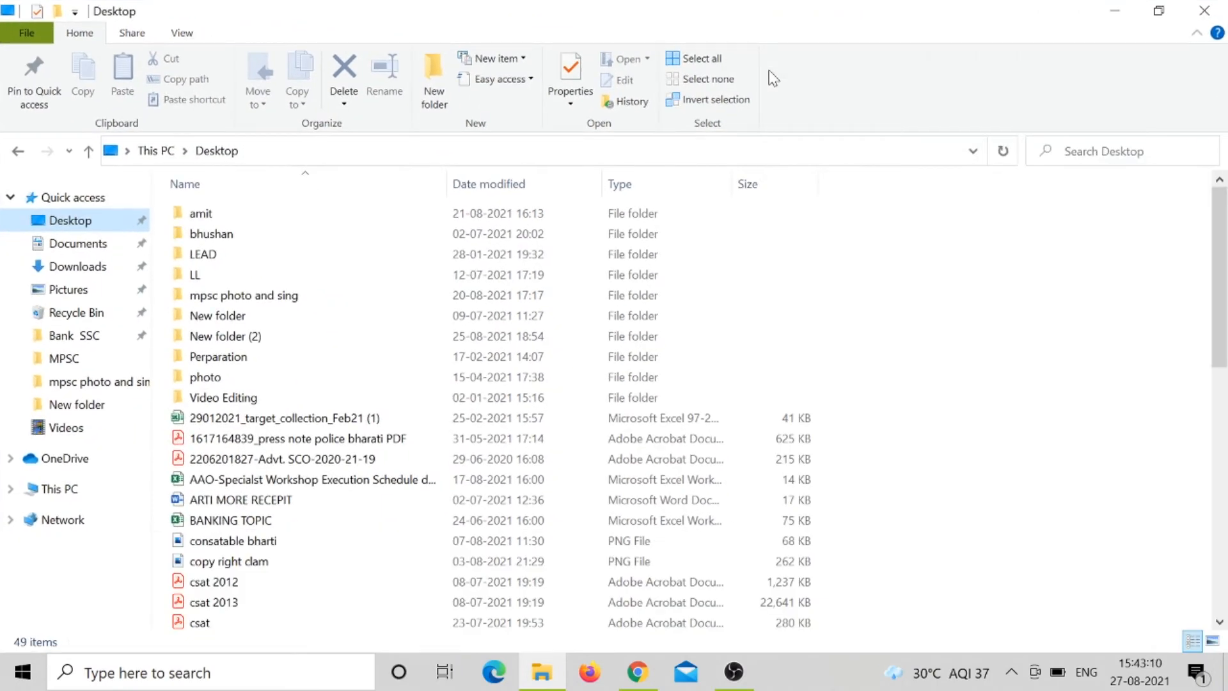
double_click(249, 342)
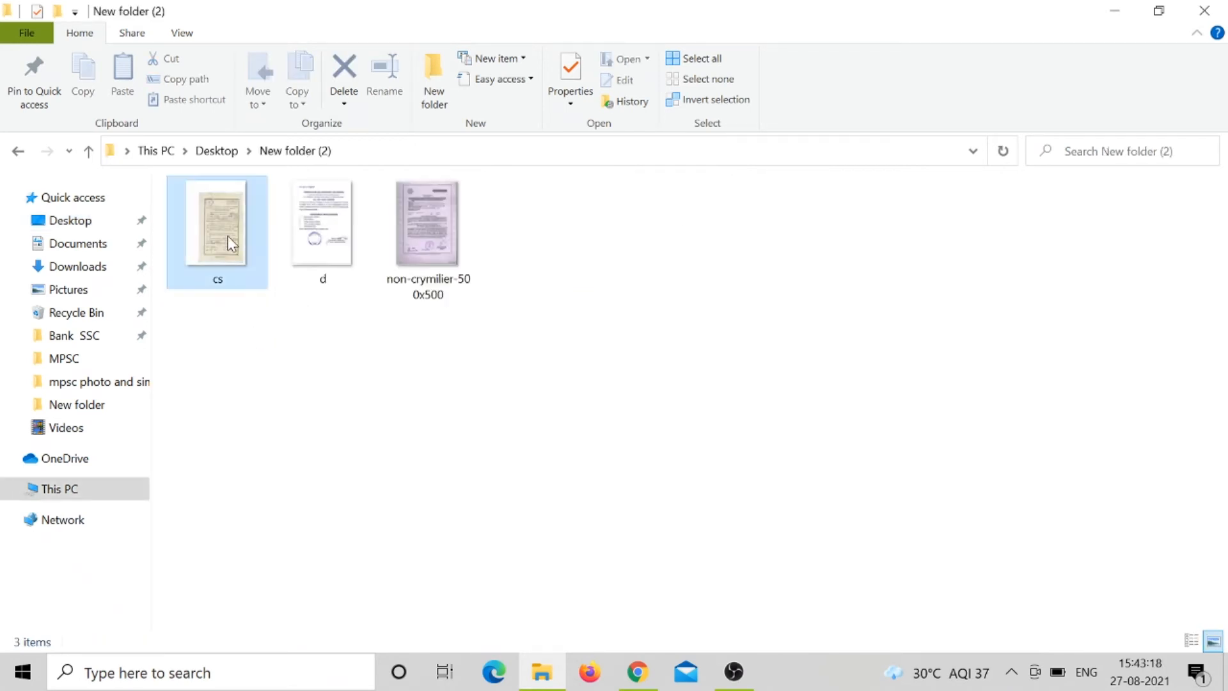
double_click(228, 235)
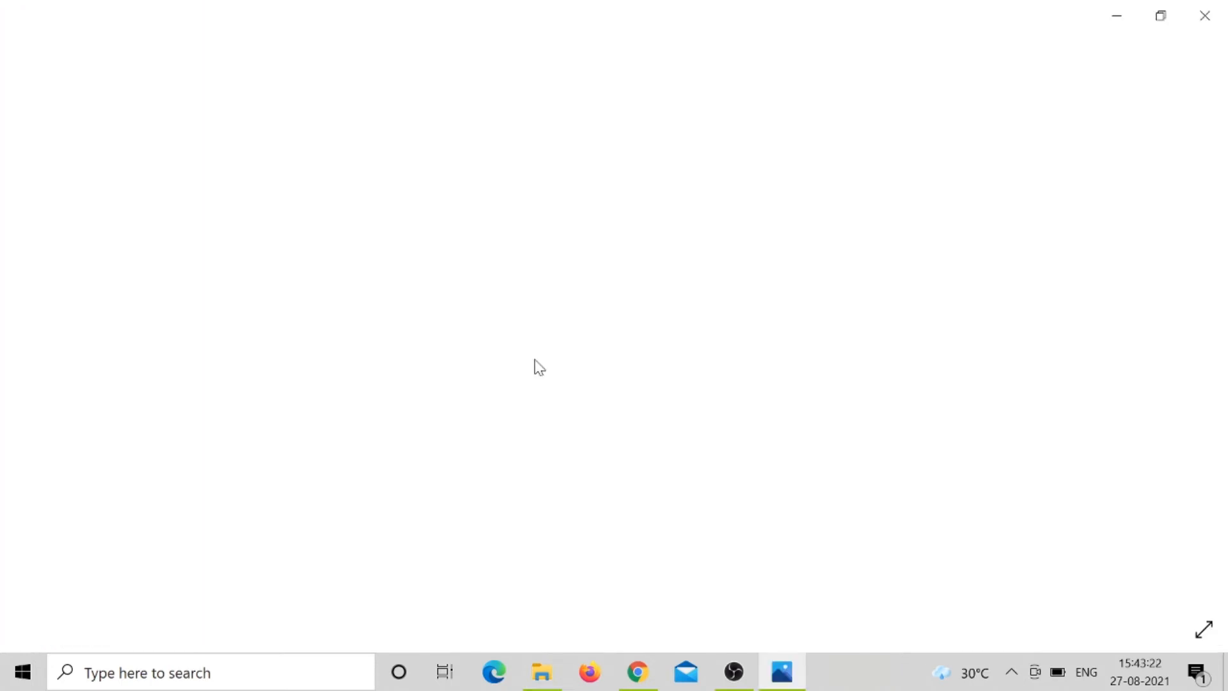
- Examine the scanned caste certificate for its place and date of issue and the certificate number in its header
scroll(672, 308, up, 3)
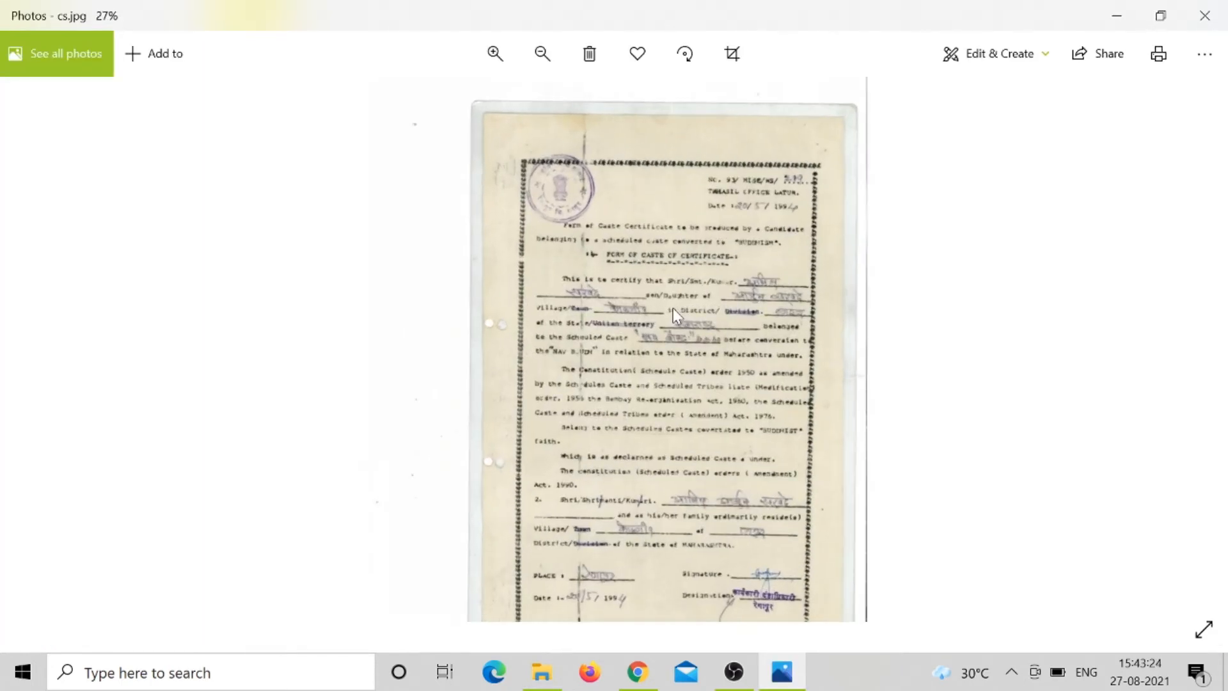
scroll(673, 308, up, 1)
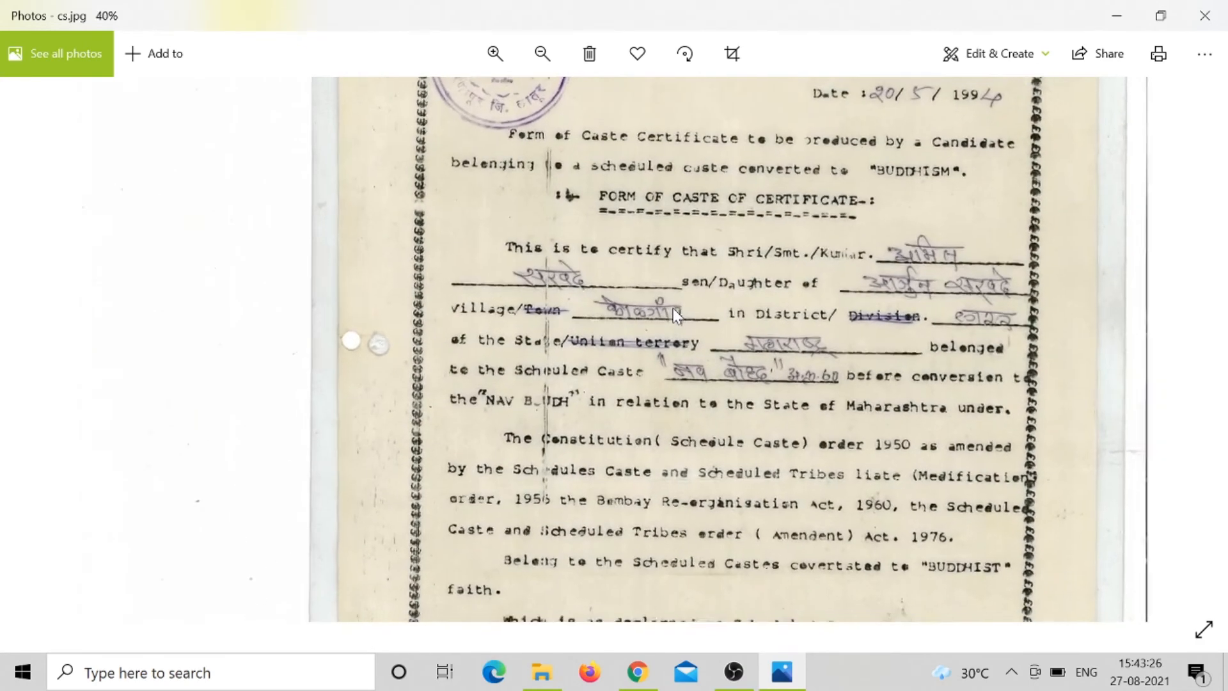
scroll(673, 308, down, 3)
scroll(702, 424, up, 2)
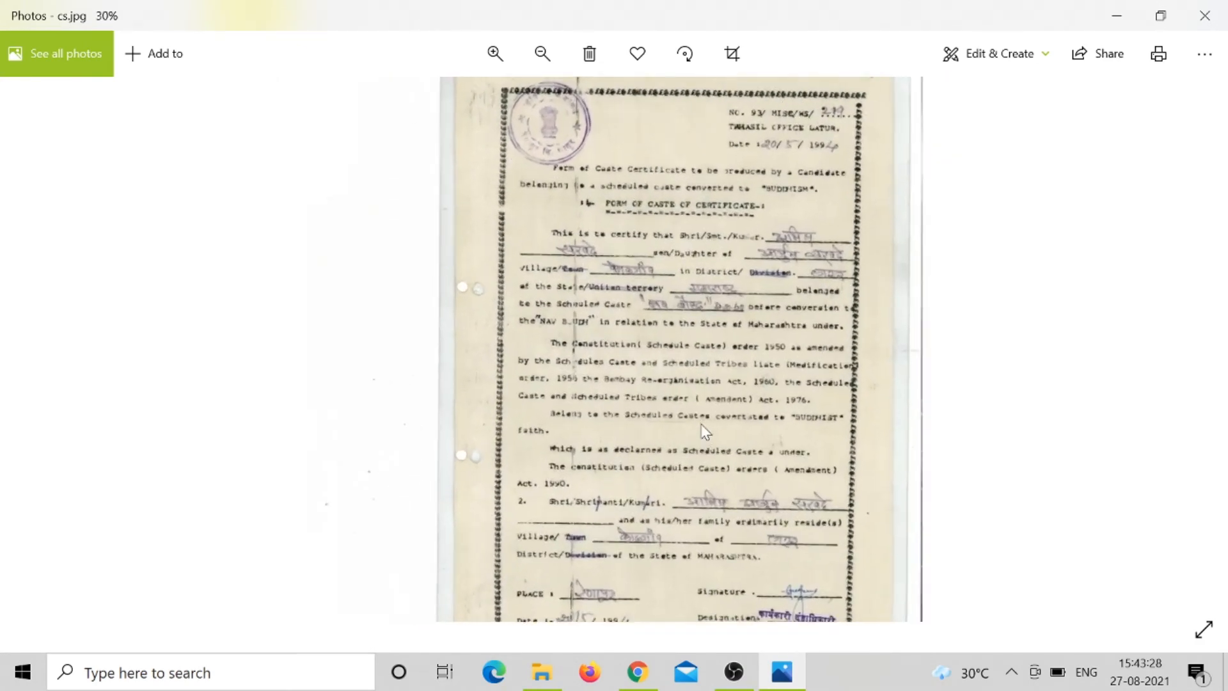
drag(680, 476, 664, 361)
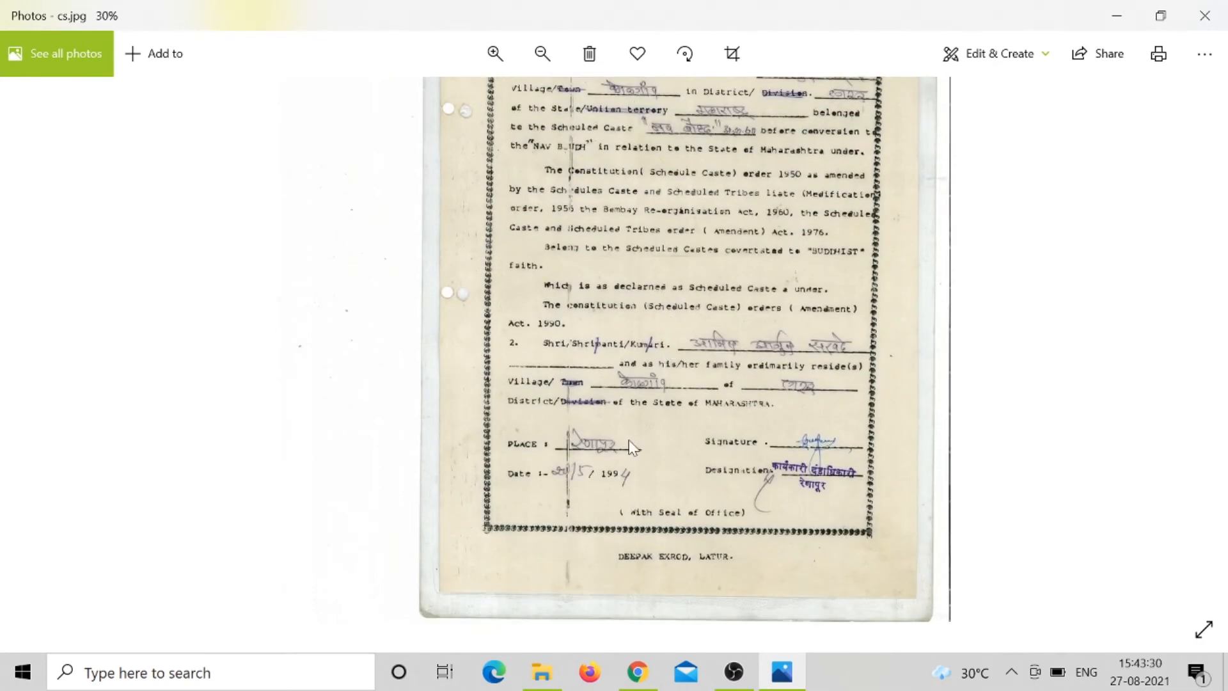
scroll(626, 348, up, 2)
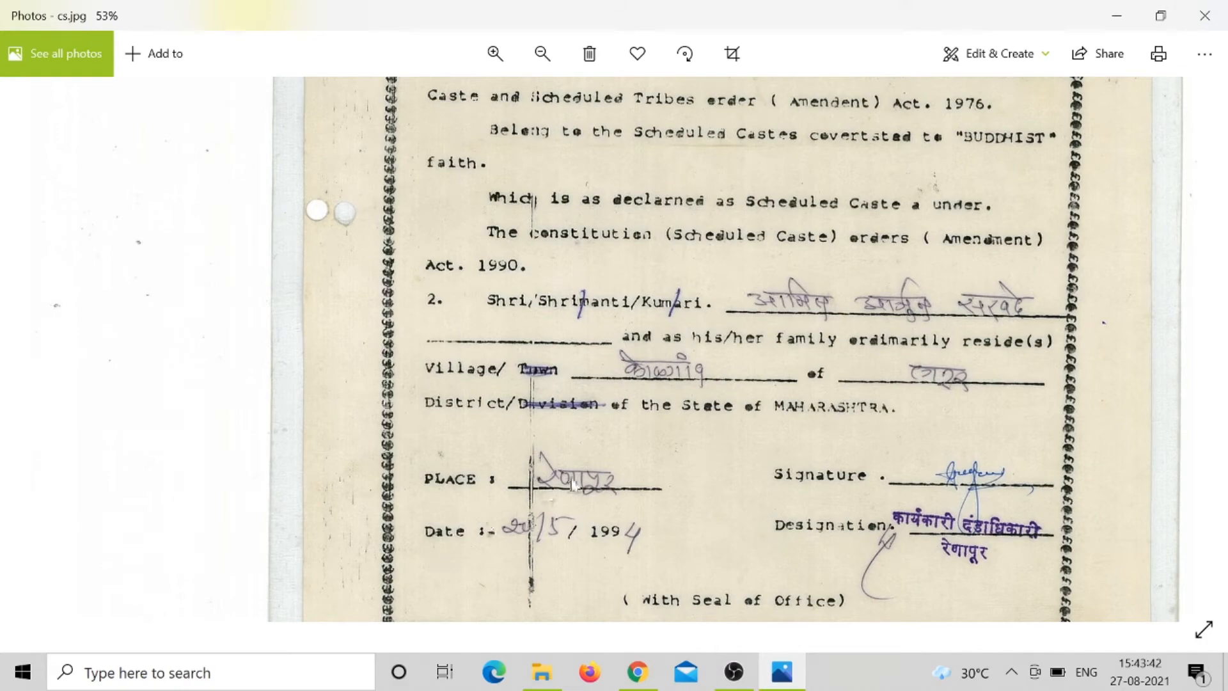
scroll(691, 487, up, 2)
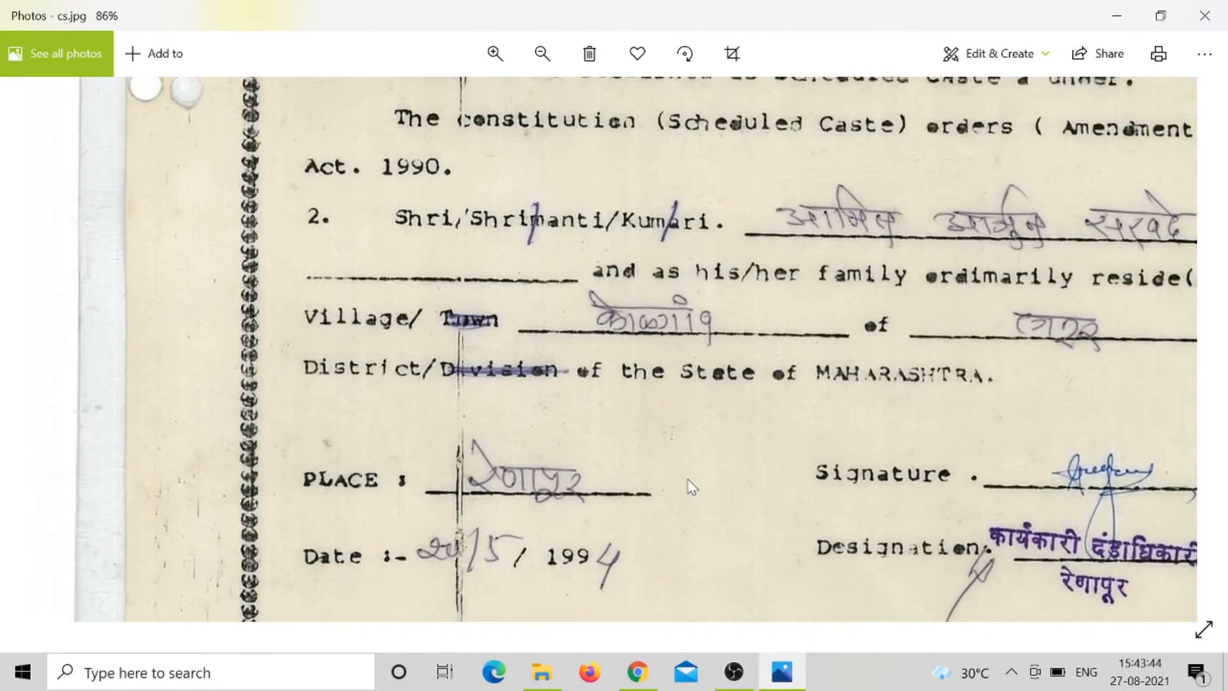
scroll(691, 488, down, 3)
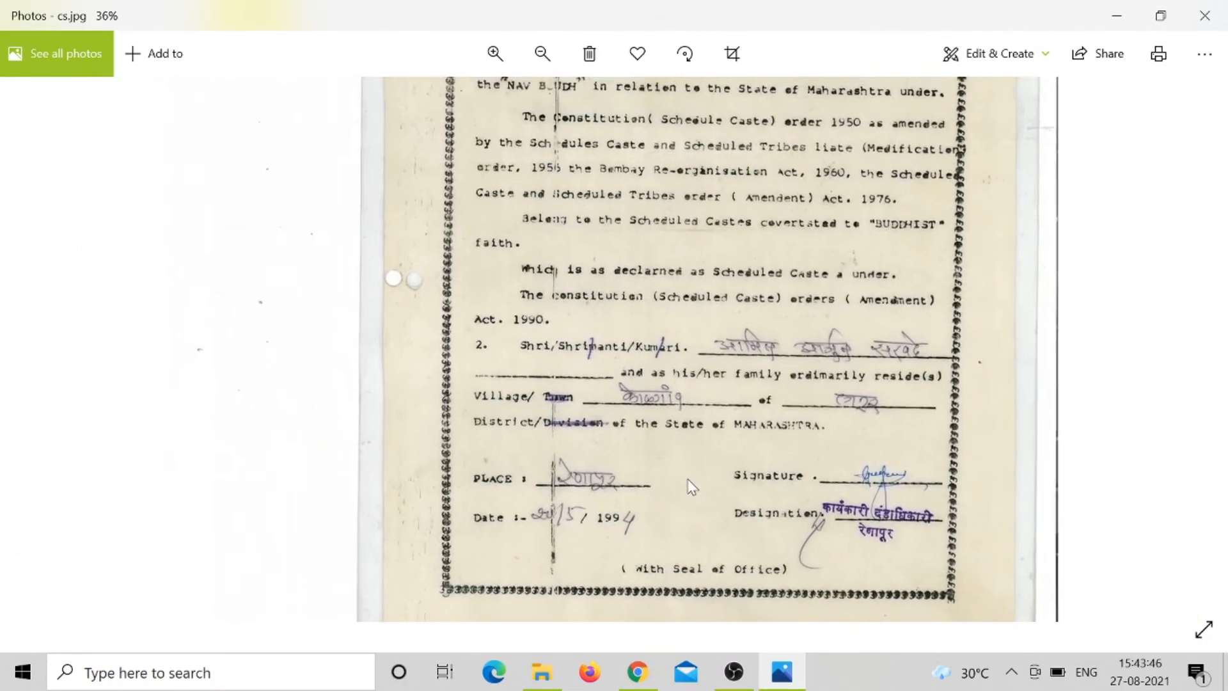
drag(757, 337, 765, 479)
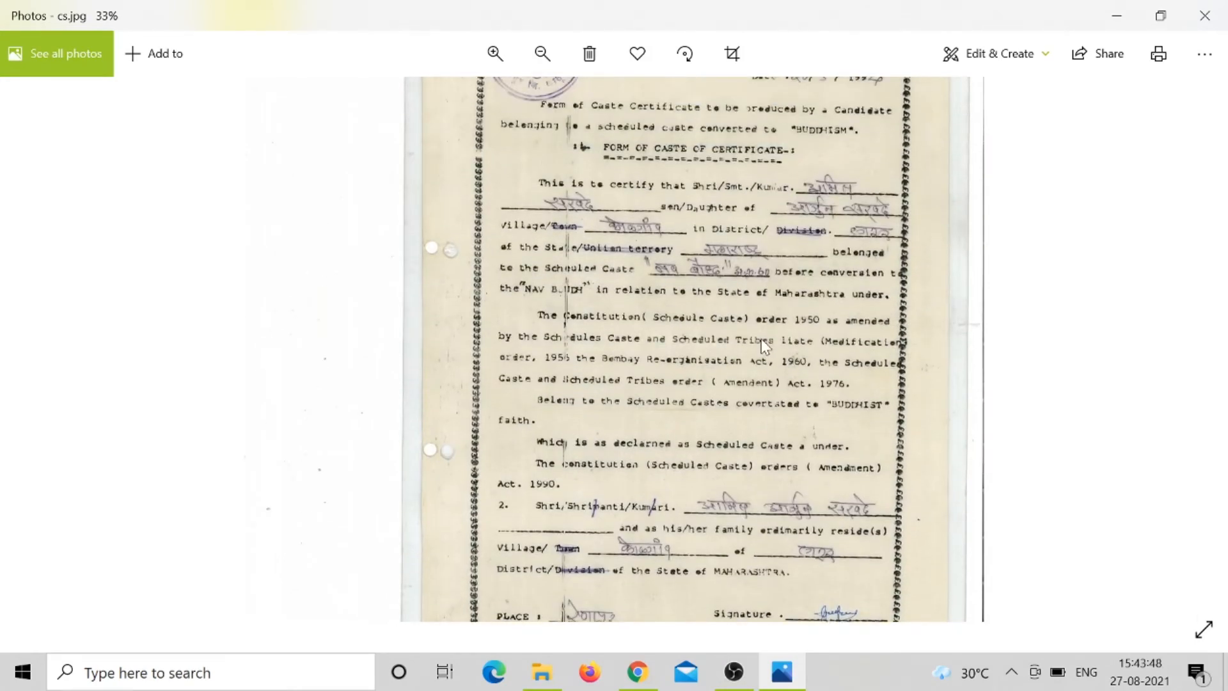
drag(761, 340, 768, 478)
scroll(810, 355, up, 1)
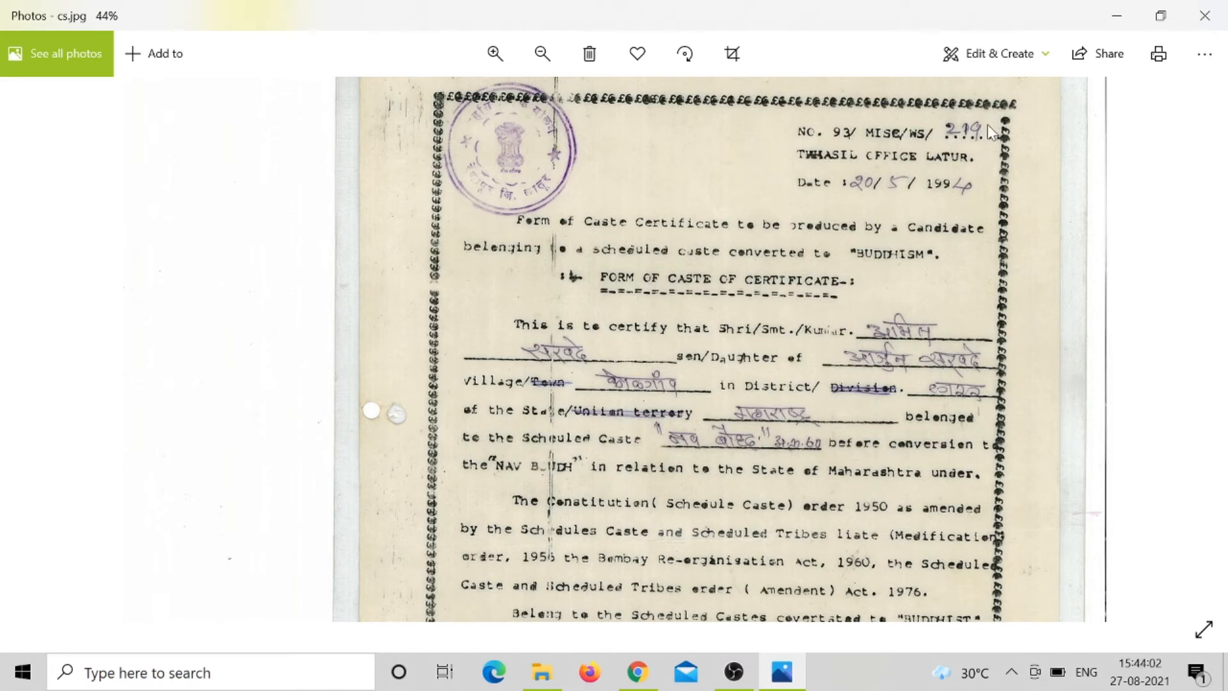
- Switch back to the application form in Chrome and enter the caste certificate number from the scan
key(alt+Tab)
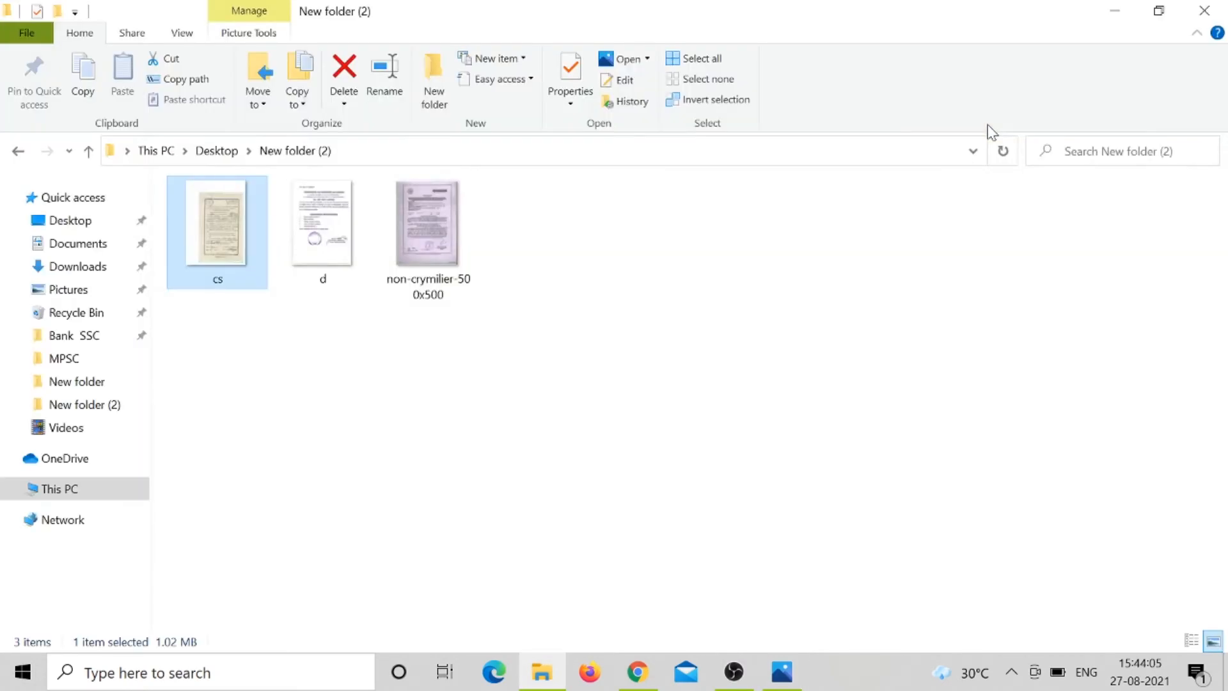
key(alt+Tab)
key(alt+Tab)
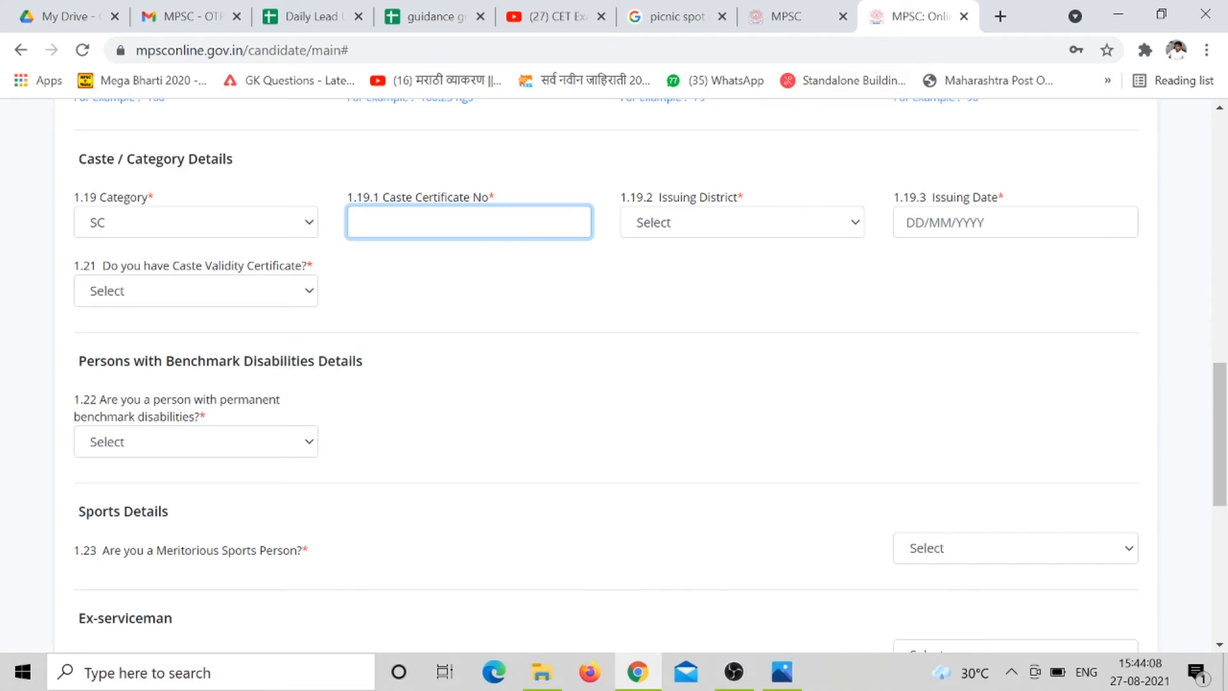
key(Tab)
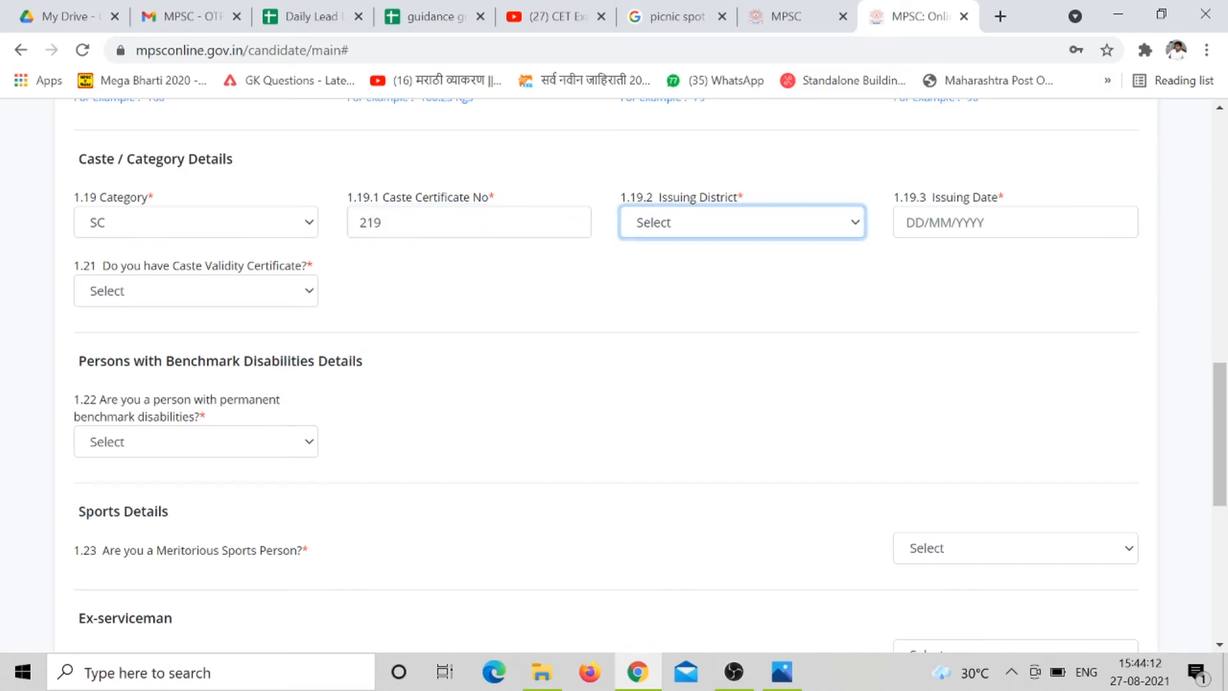
- Check the issuing place, date and designation on the certificate scan in Photos, and return to the application form in Chrome
key(alt+Tab)
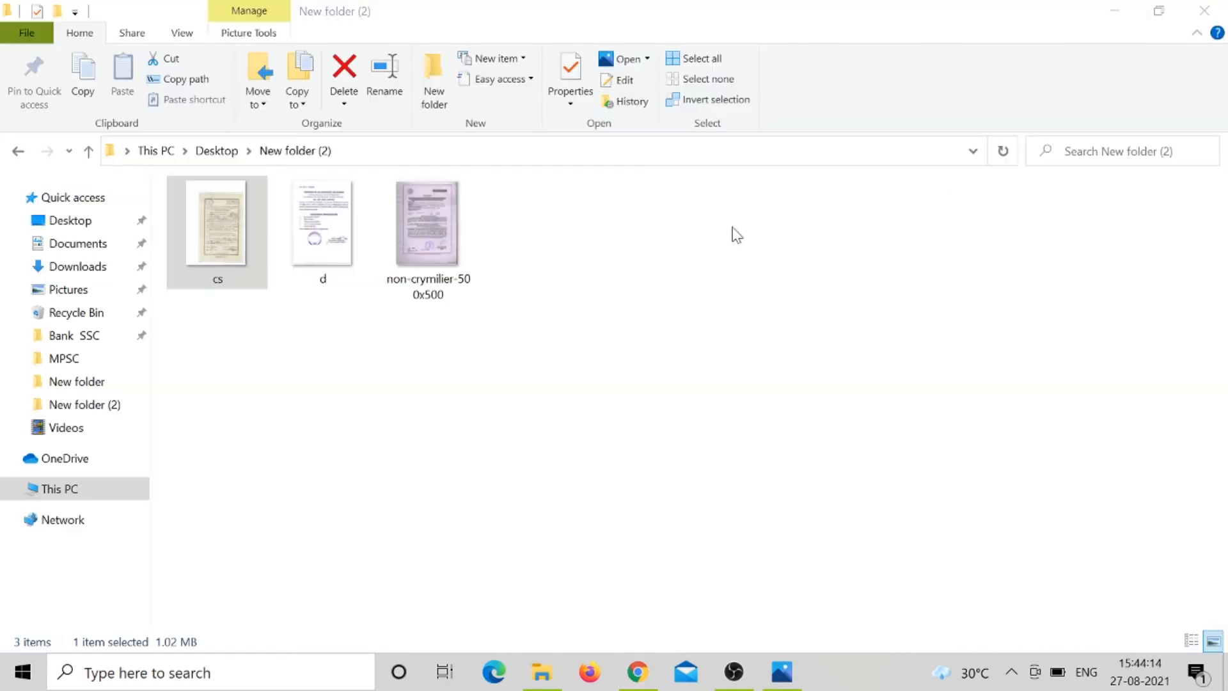
key(alt+Tab)
key(Tab)
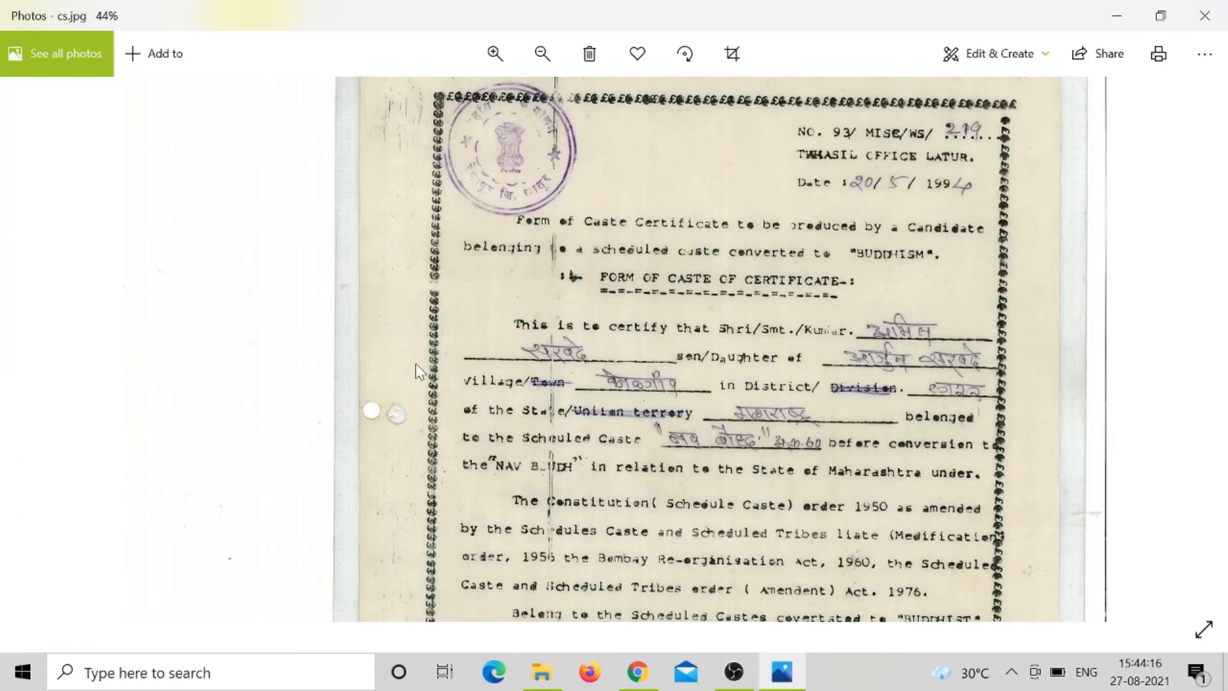
scroll(514, 379, down, 1)
scroll(592, 454, down, 5)
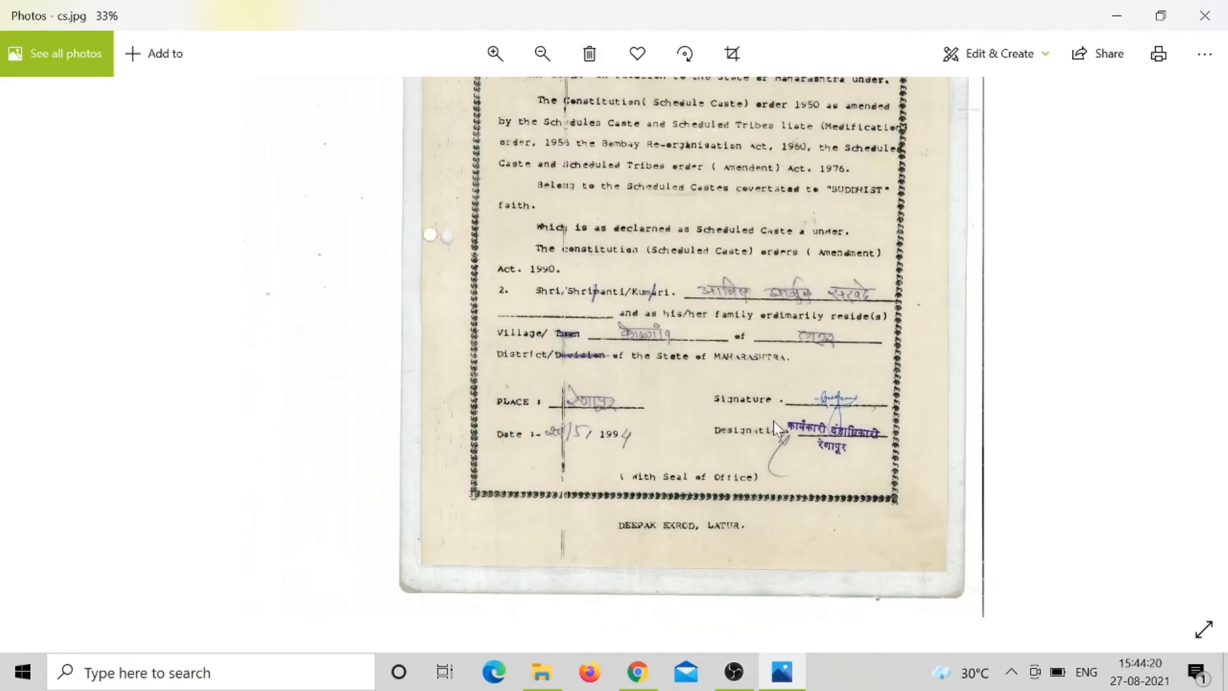
scroll(773, 421, up, 1)
scroll(773, 421, down, 2)
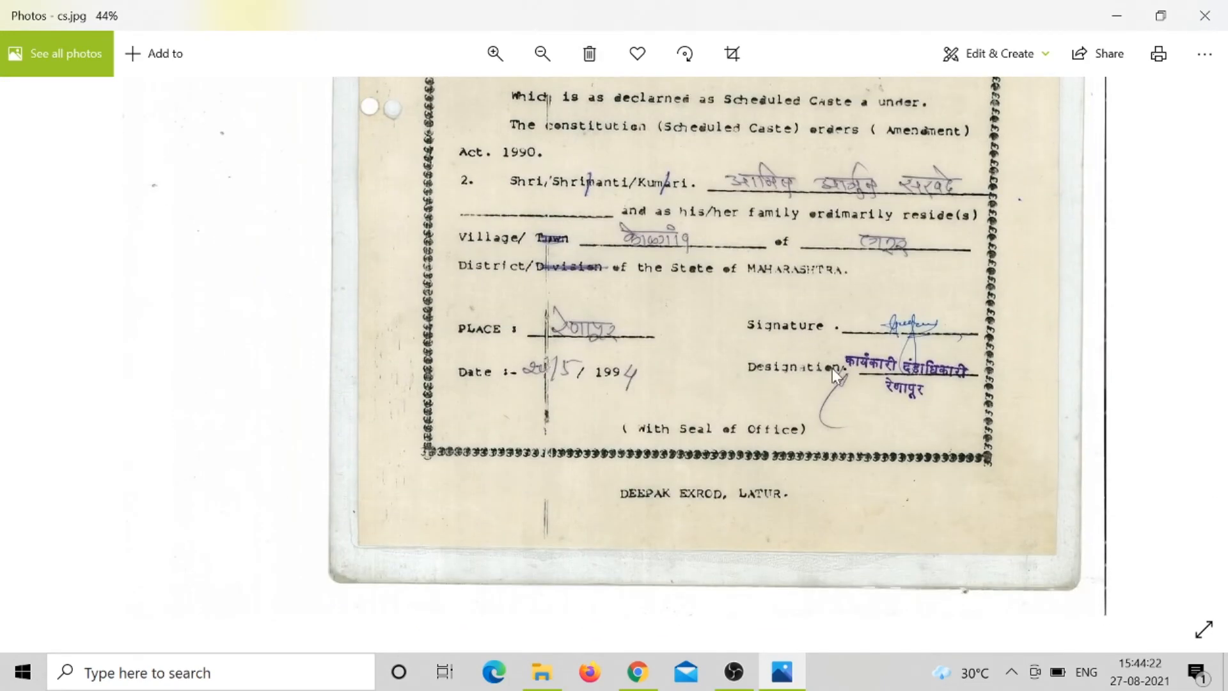
scroll(832, 371, up, 1)
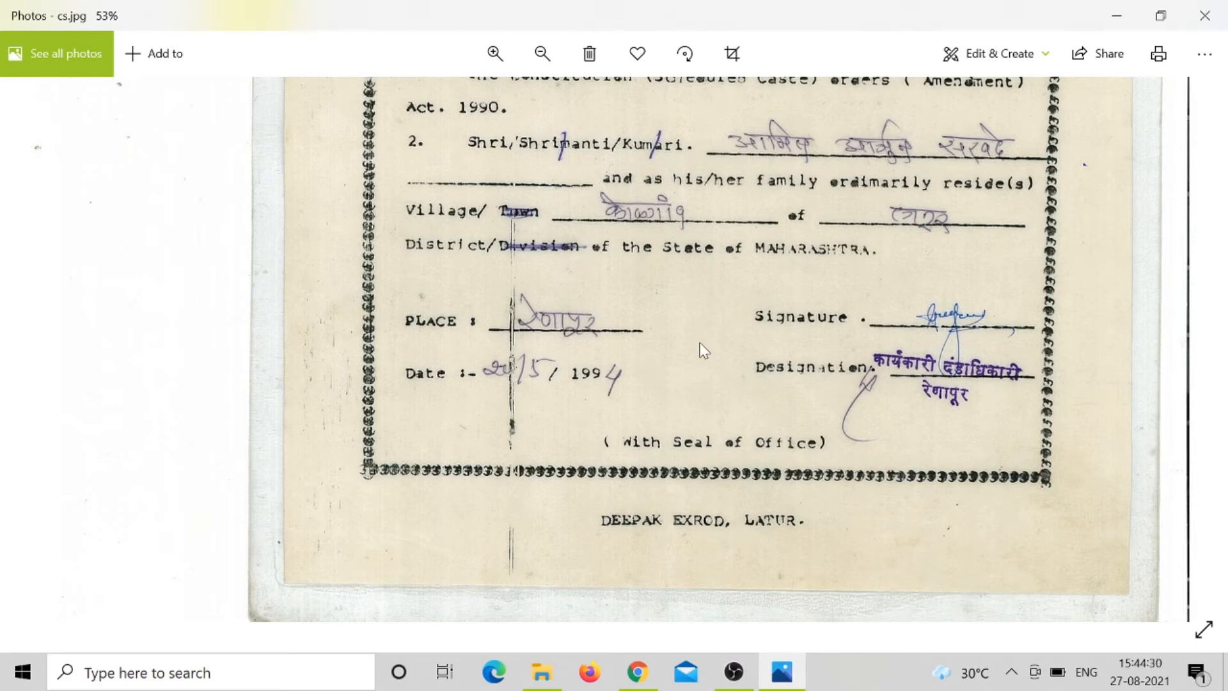
key(alt+Tab)
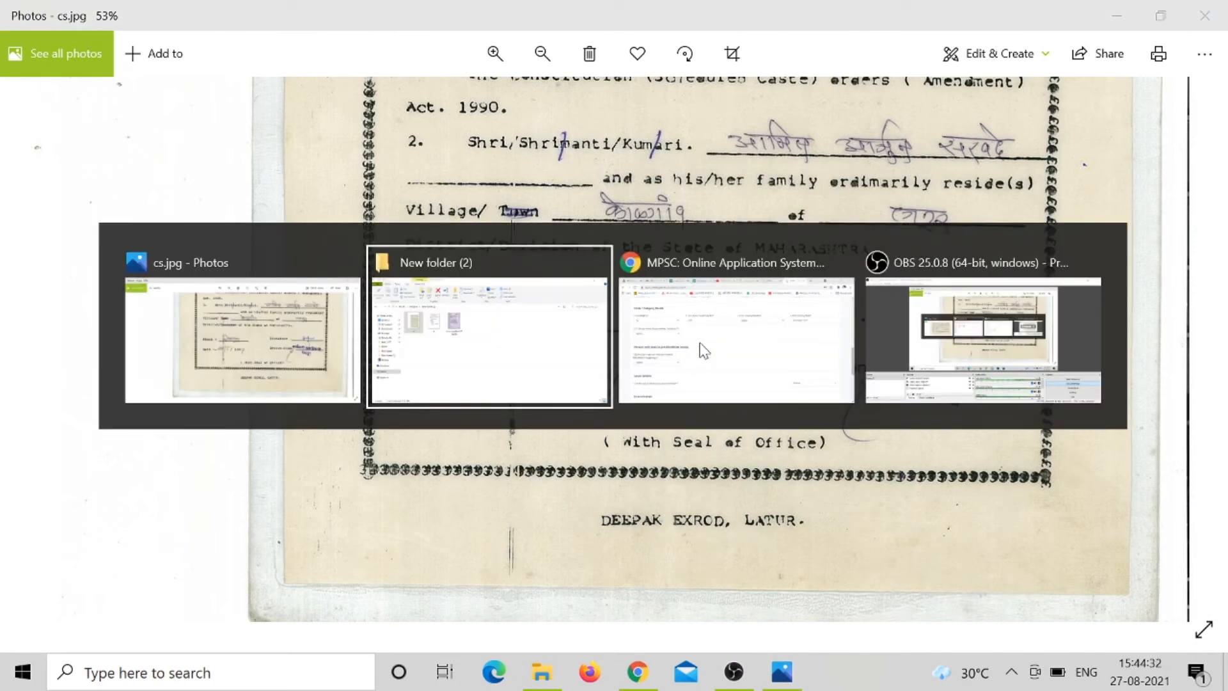
click(704, 351)
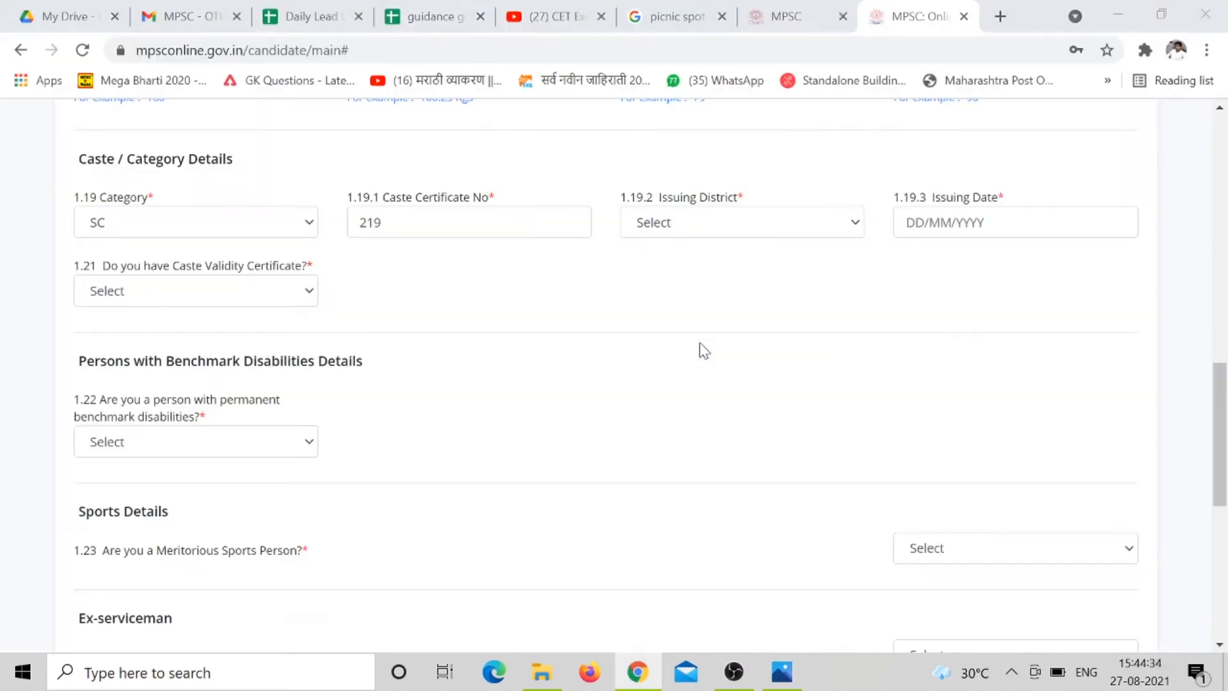
- Set the caste certificate's issuing district to Latur
click(708, 236)
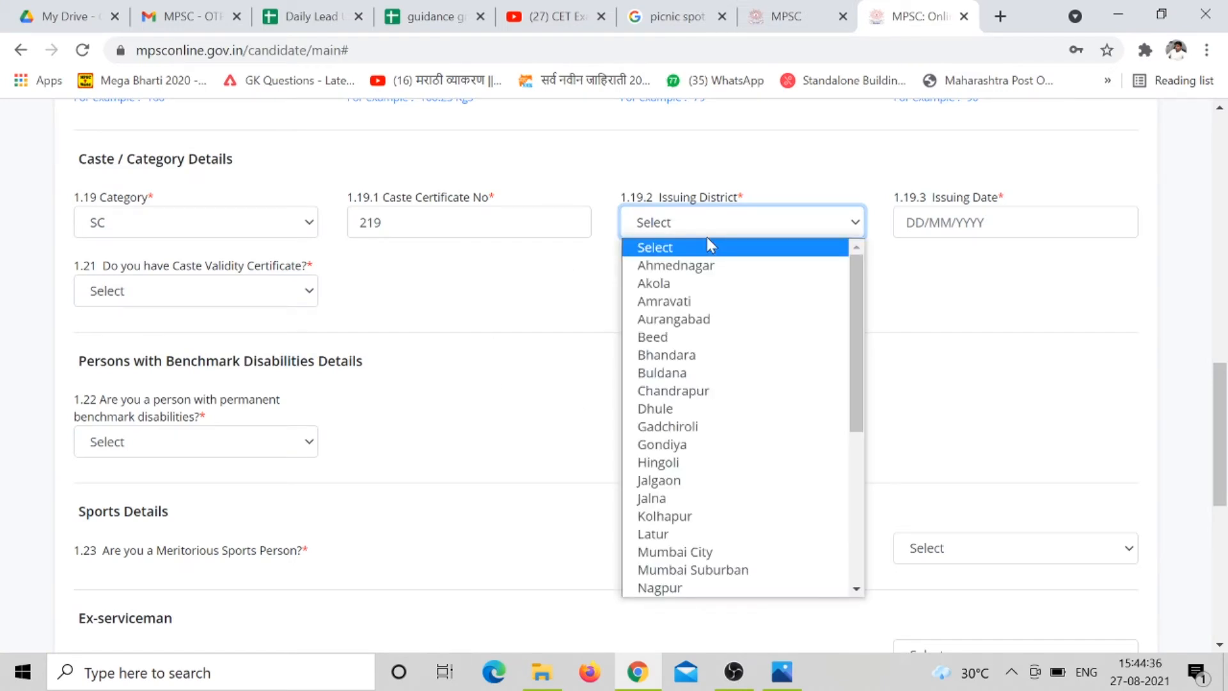
scroll(699, 433, down, 5)
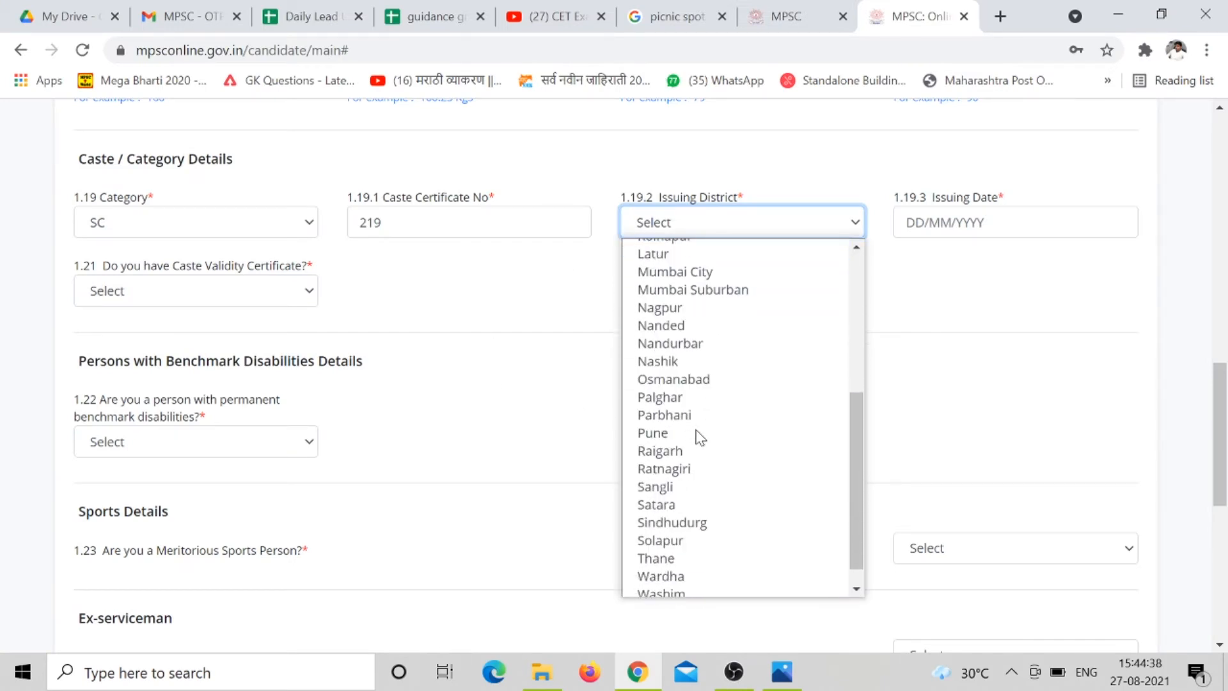
scroll(700, 438, down, 1)
key(g)
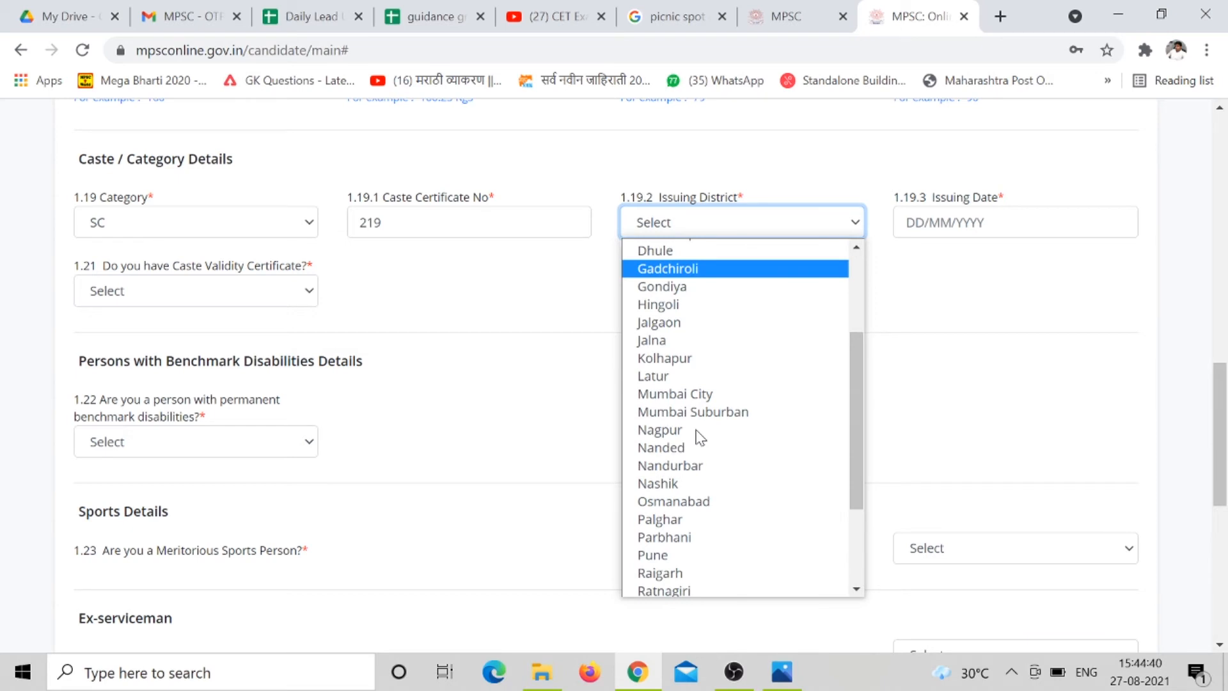
scroll(699, 437, up, 1)
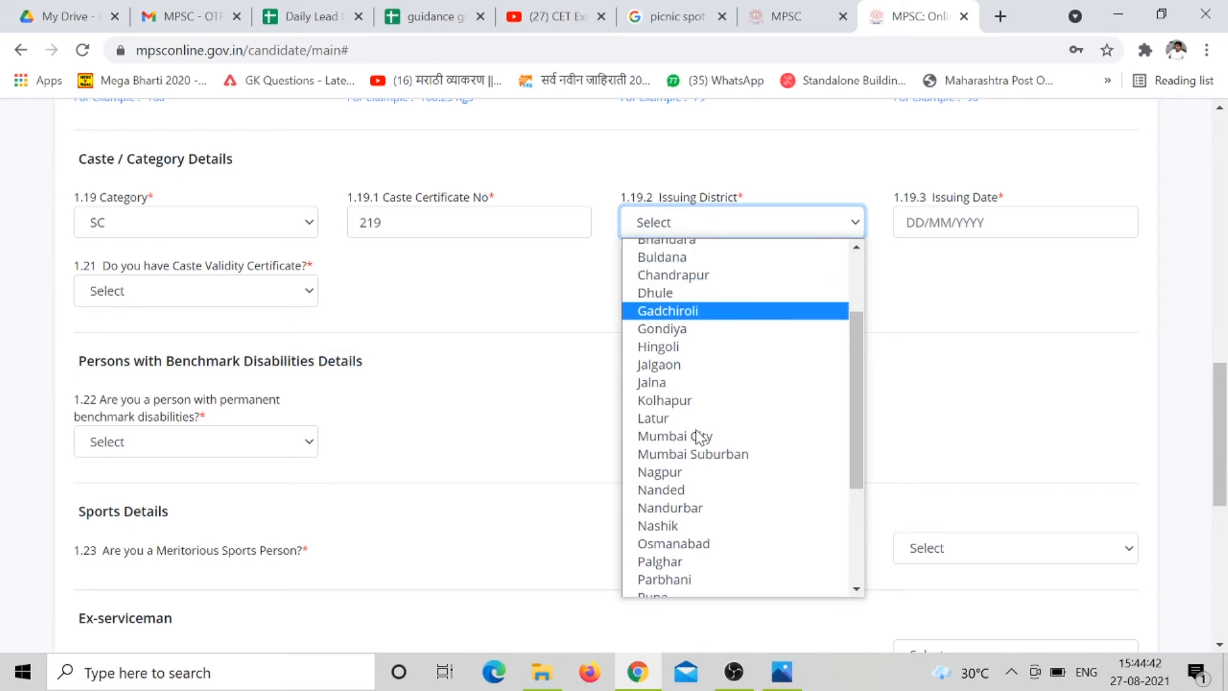
scroll(697, 425, down, 3)
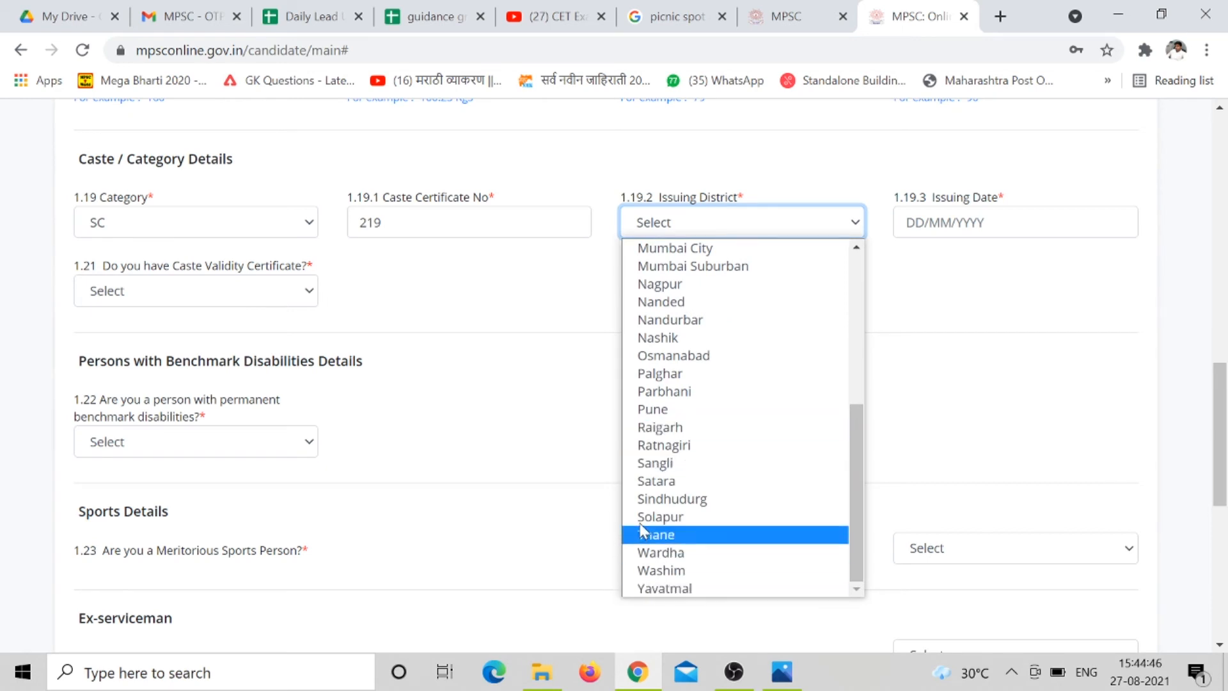
scroll(678, 281, up, 2)
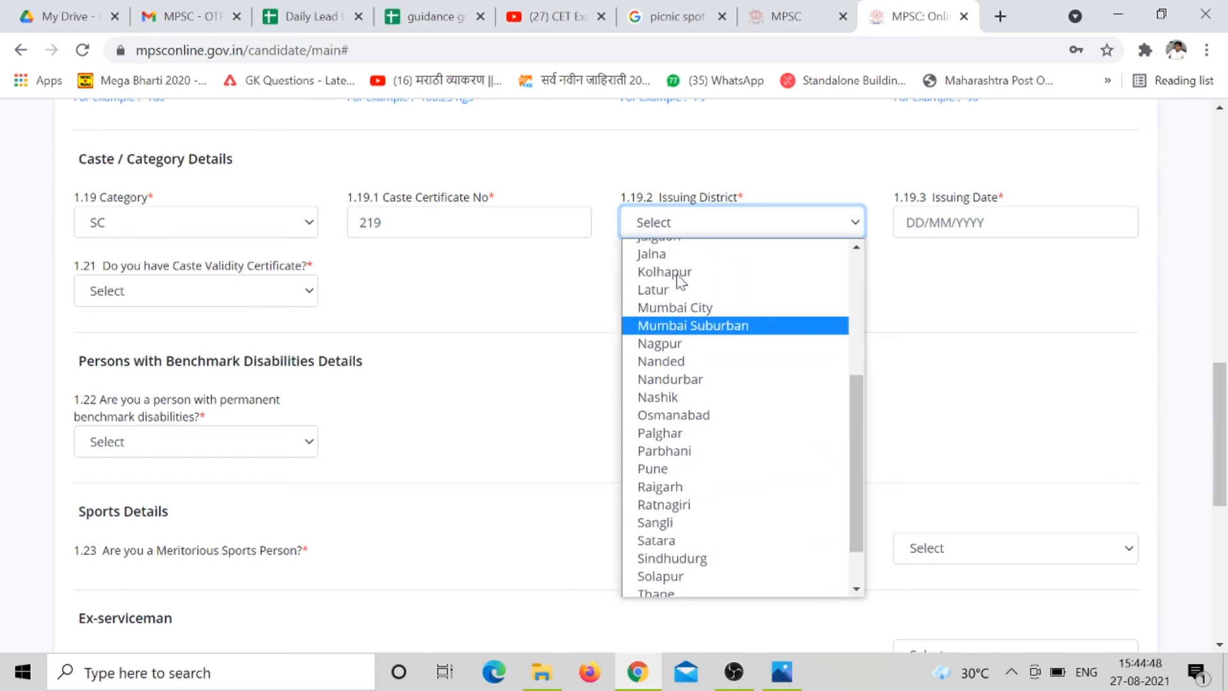
click(662, 291)
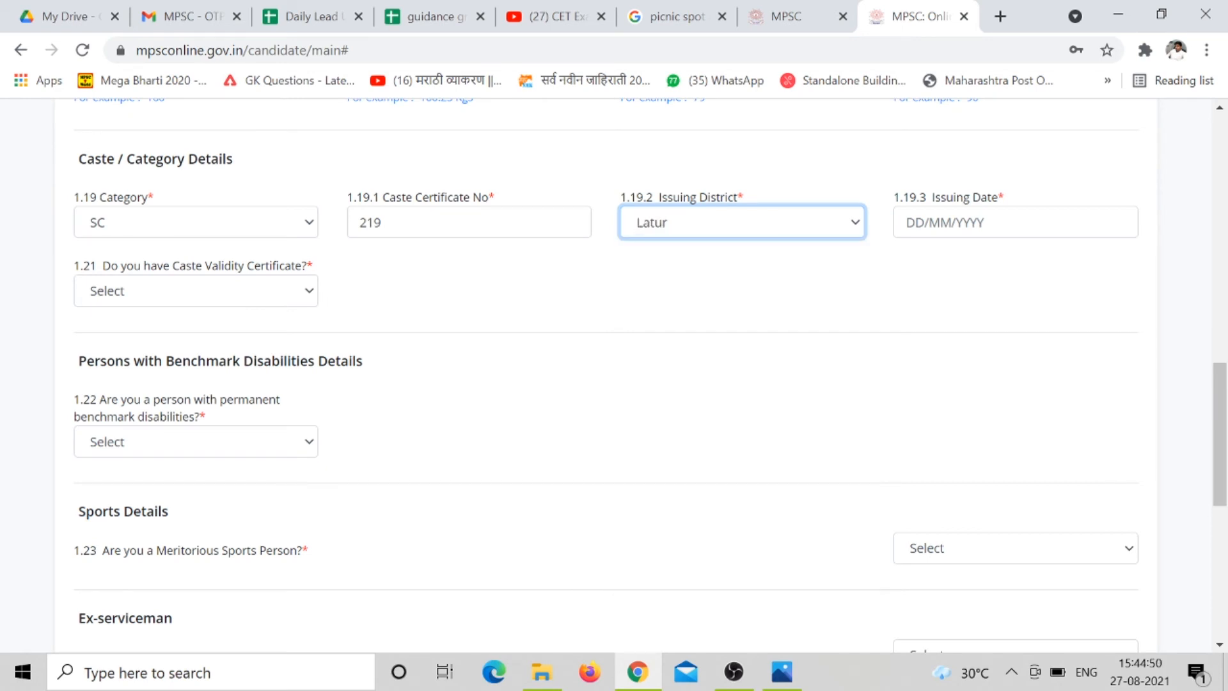
- Enter 20/05/1994 as the caste certificate's issuing date and confirm that day in the calendar
click(998, 223)
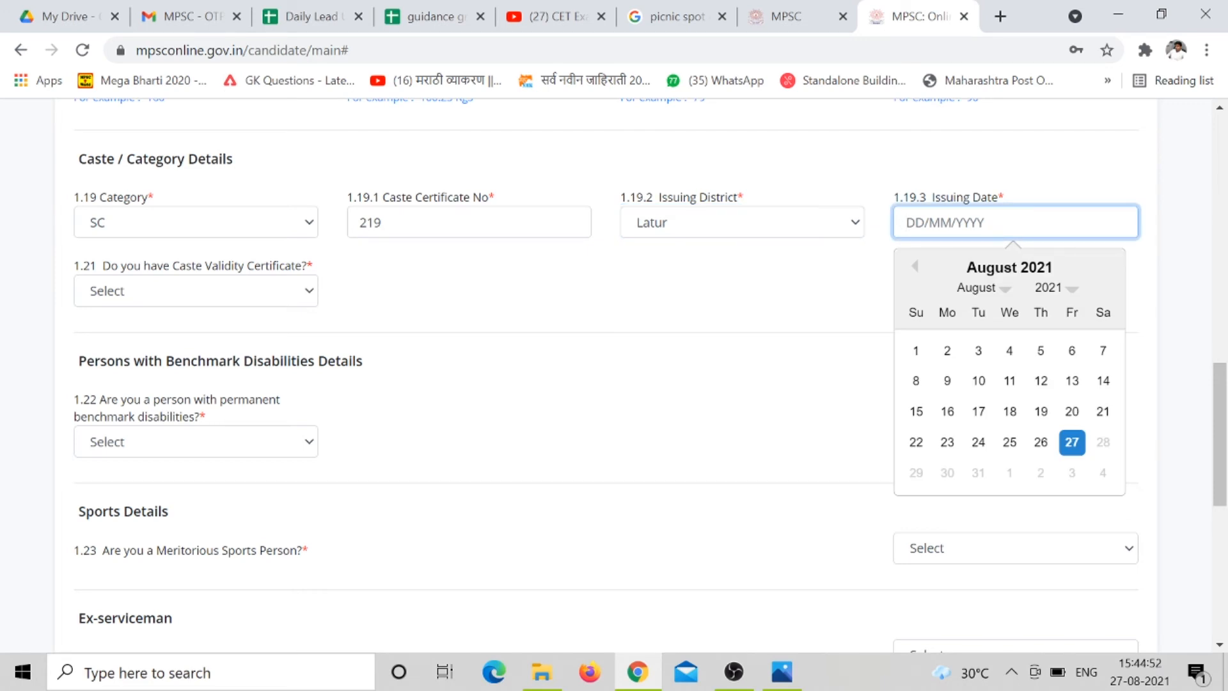
text(2)
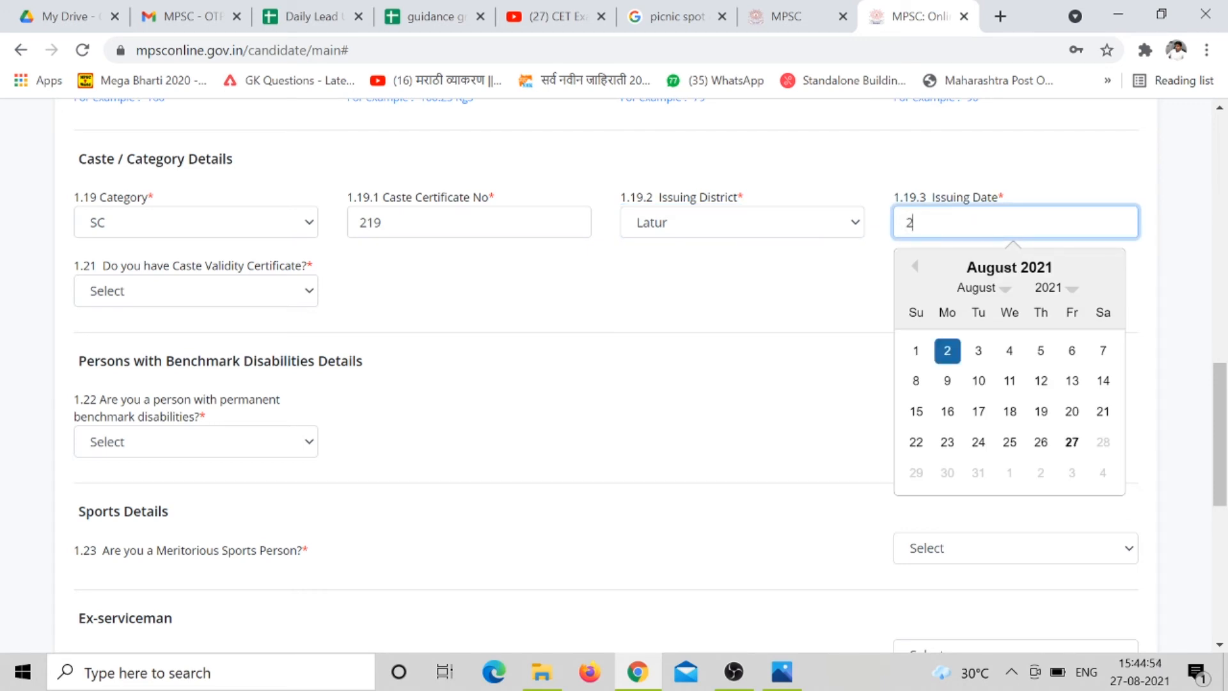
text(0)
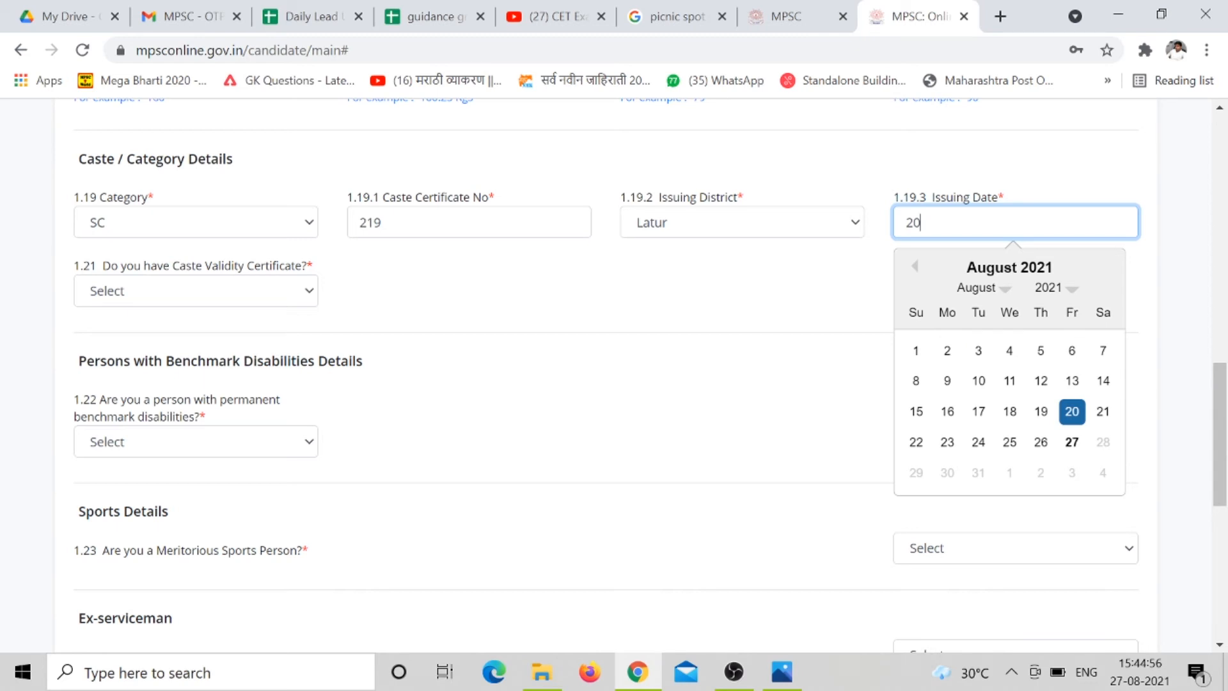
click(1054, 293)
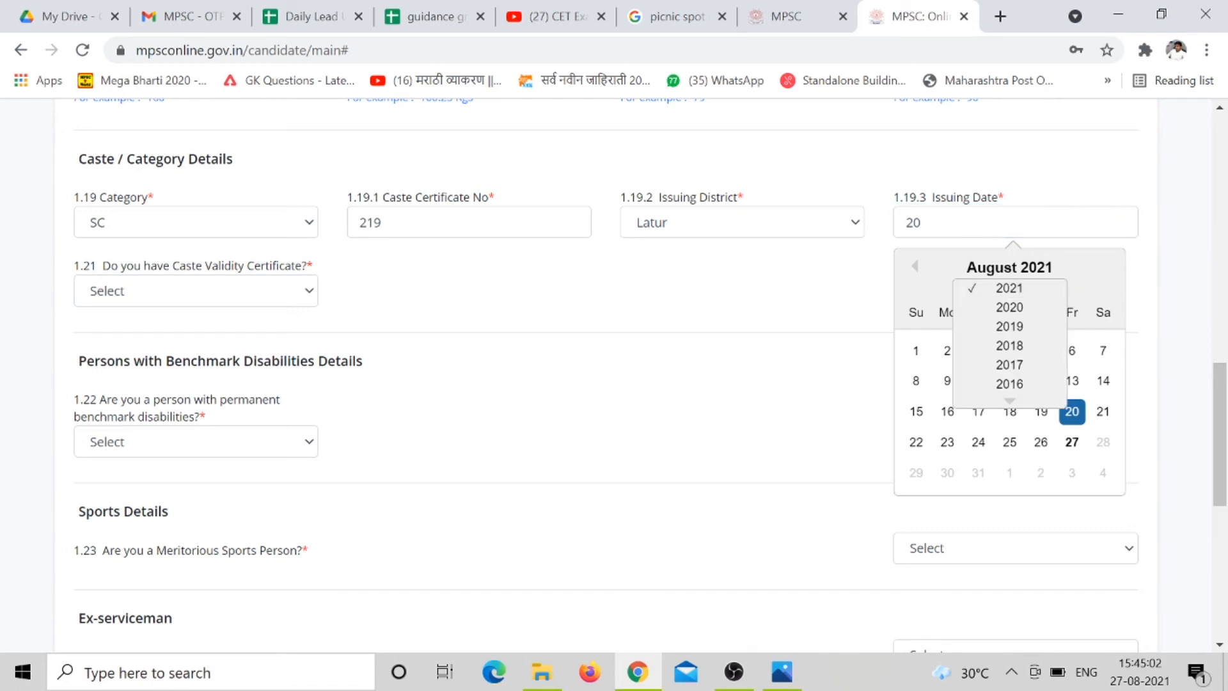
click(921, 223)
text(/0)
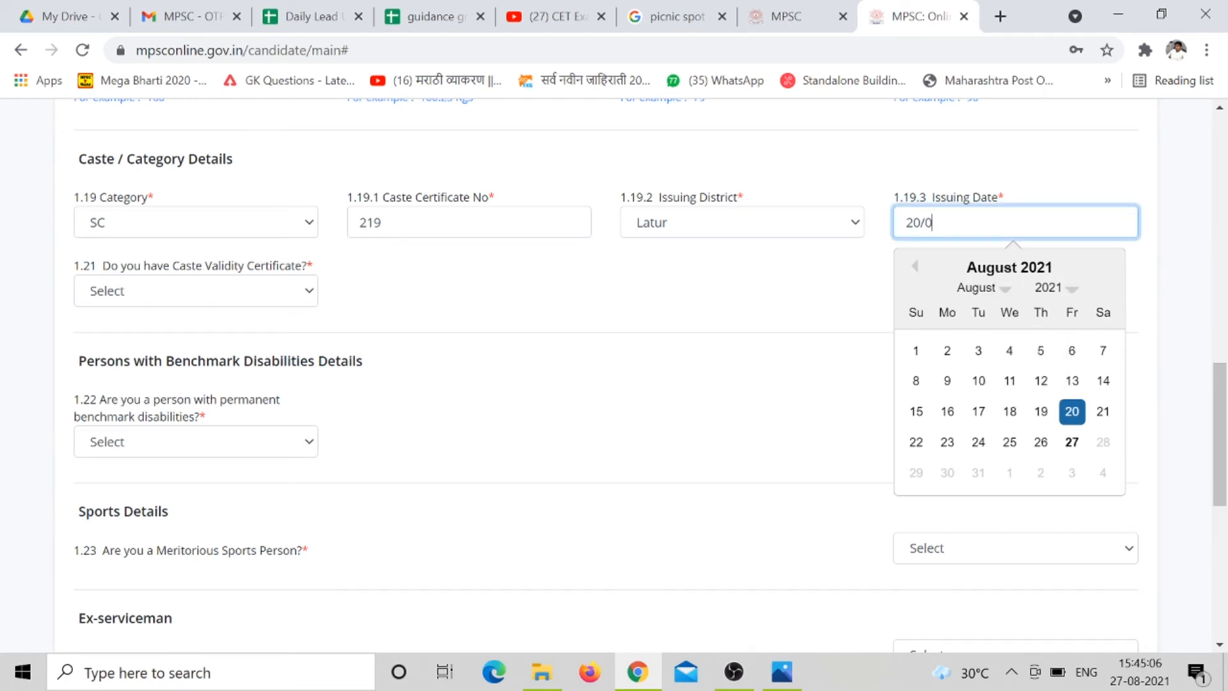
text(5)
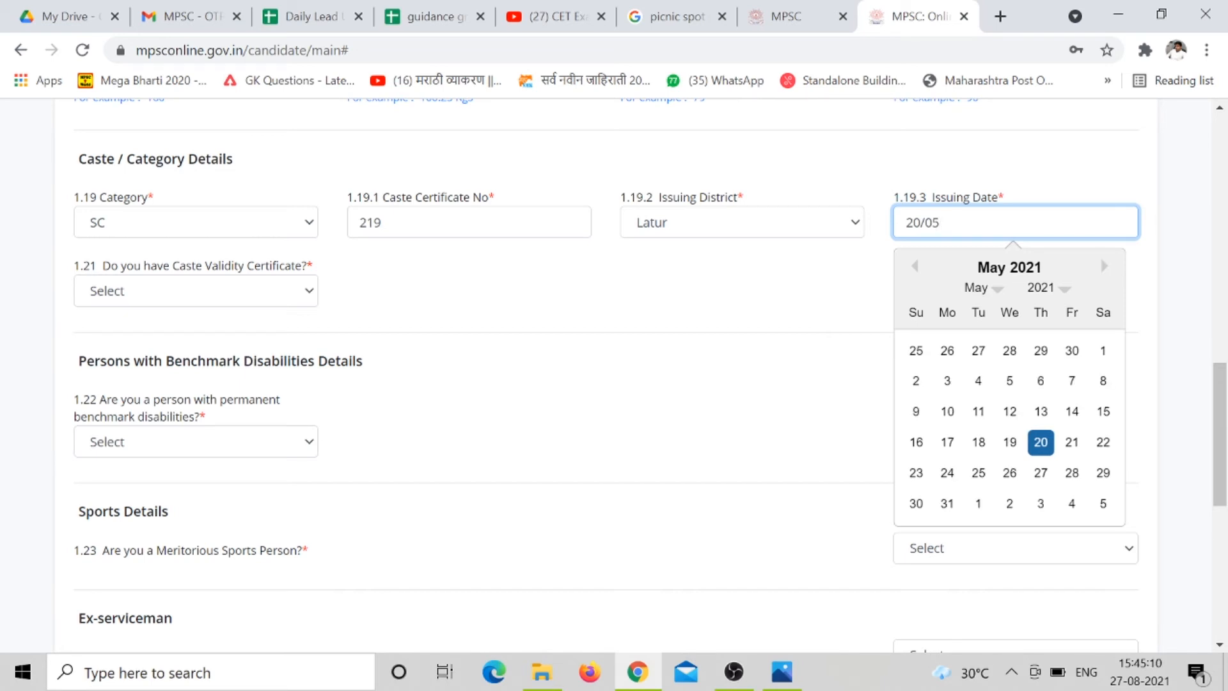
text(/1994)
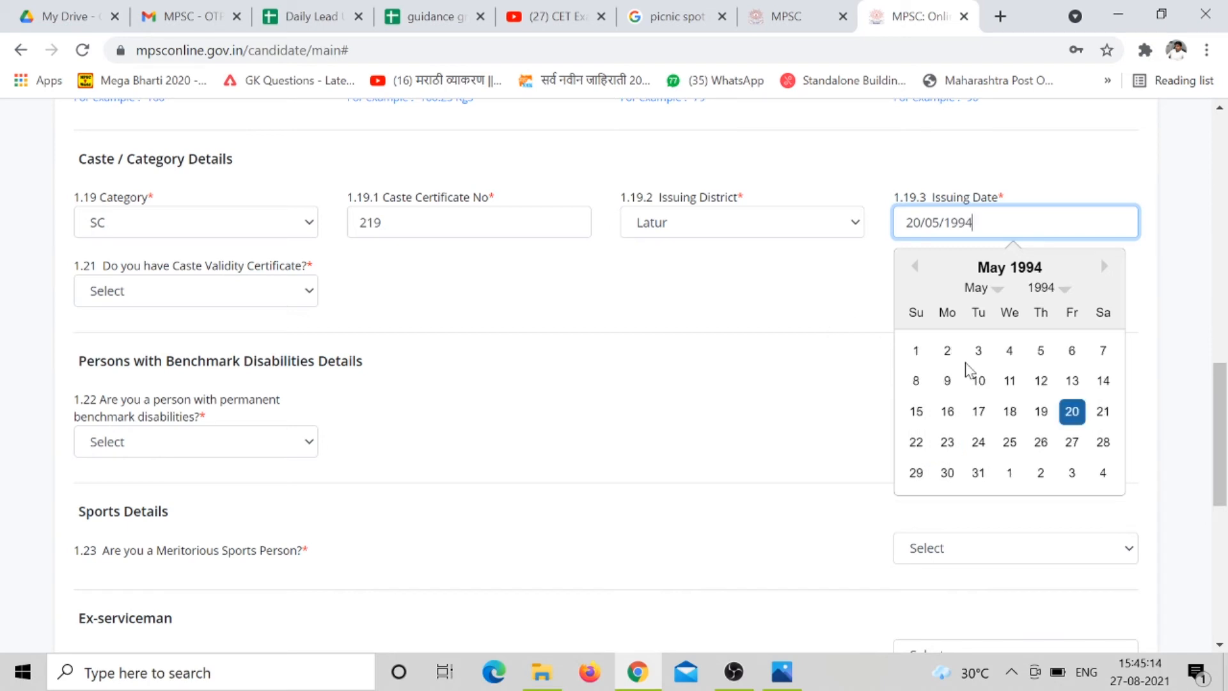
click(1072, 411)
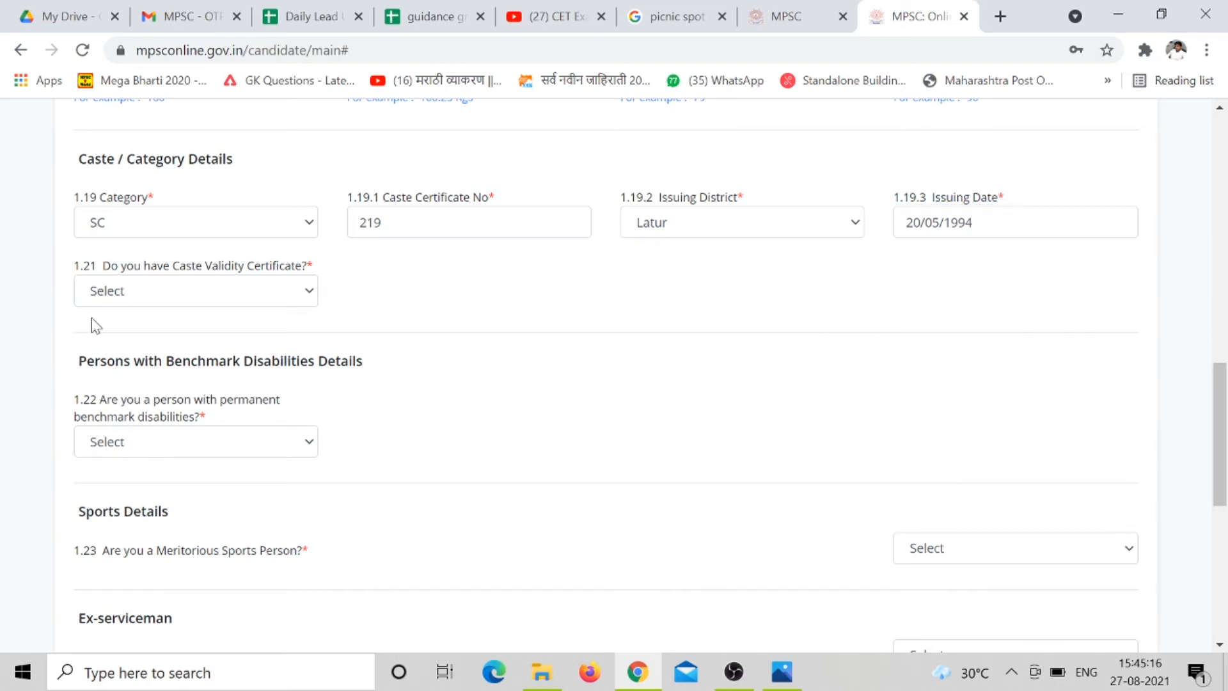
- Answer No to the question about having a Caste Validity Certificate
click(160, 294)
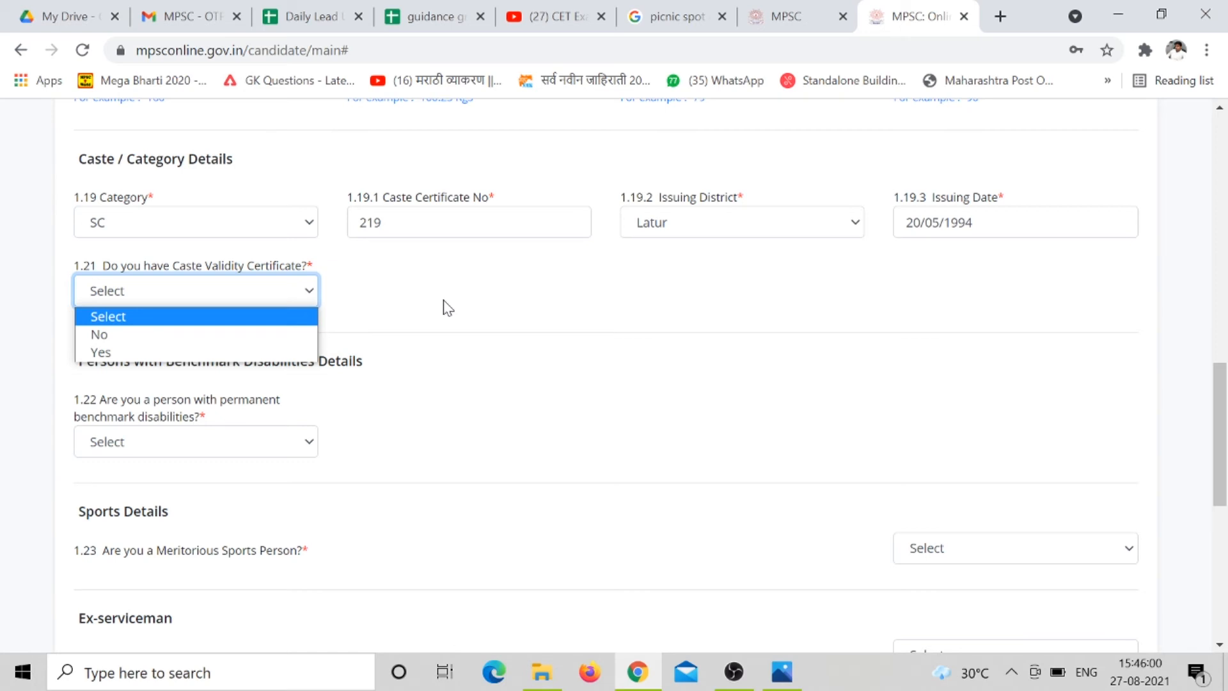
key(Down)
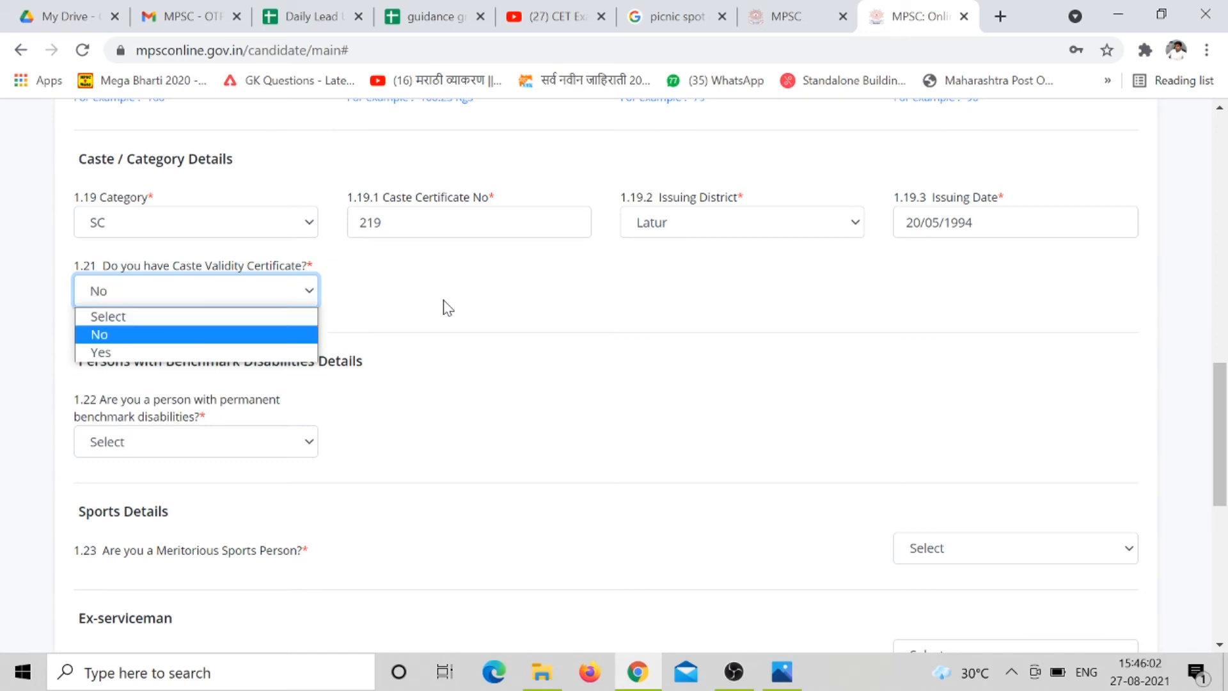
key(Return)
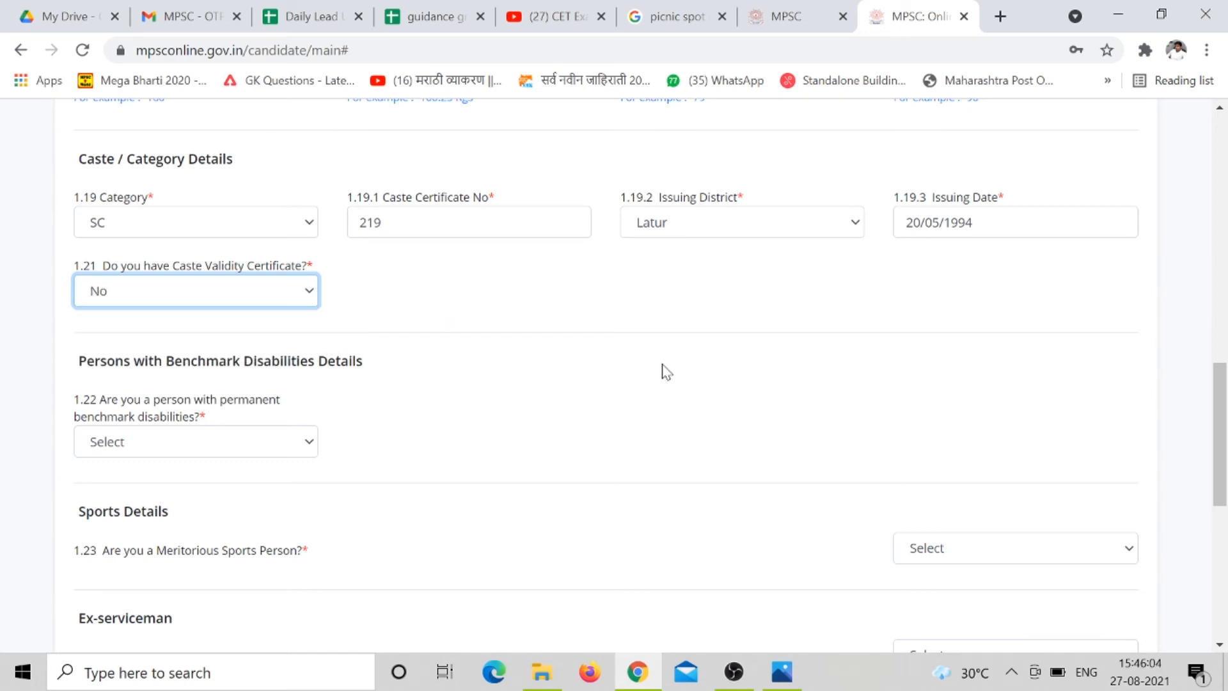
- Answer No to the permanent benchmark disabilities question, and change the answer to Yes
scroll(666, 371, down, 1)
scroll(664, 288, down, 1)
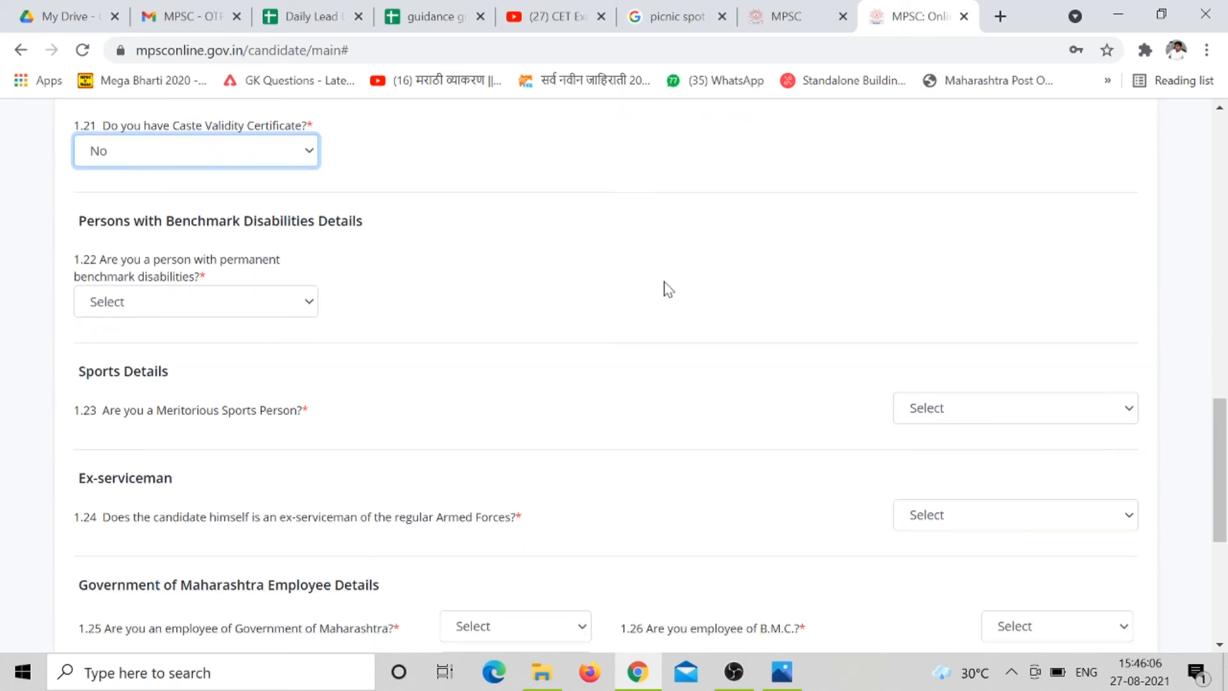
scroll(310, 409, down, 1)
click(266, 254)
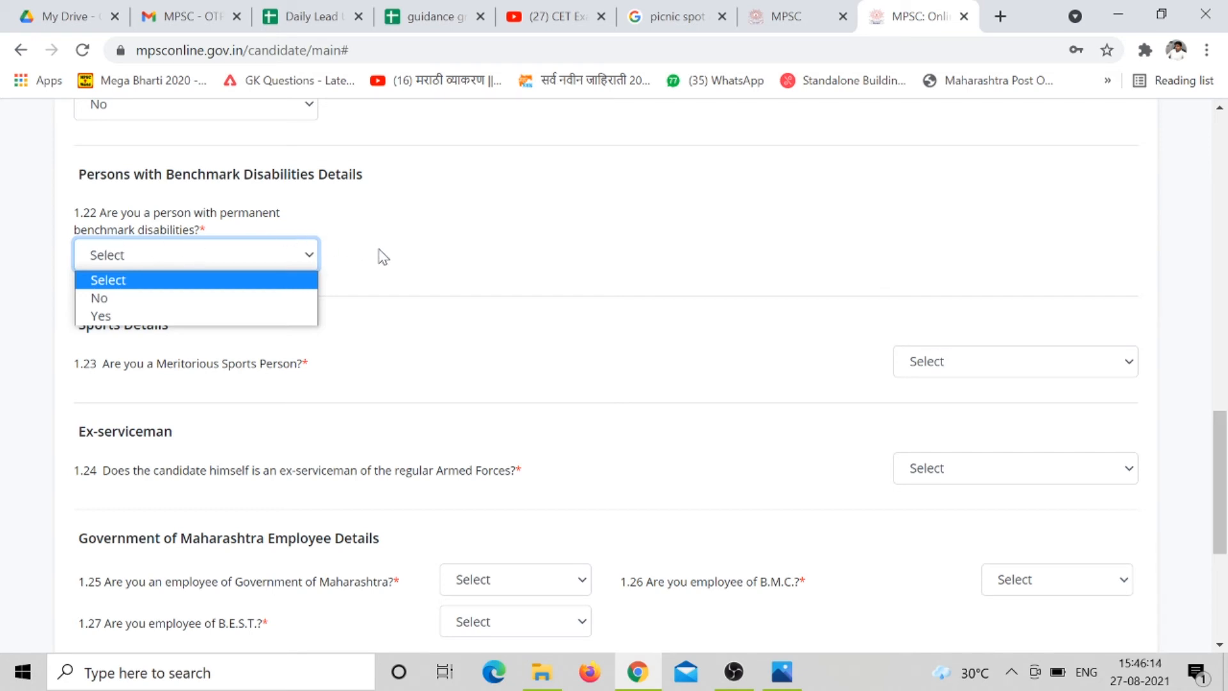
click(202, 297)
click(203, 264)
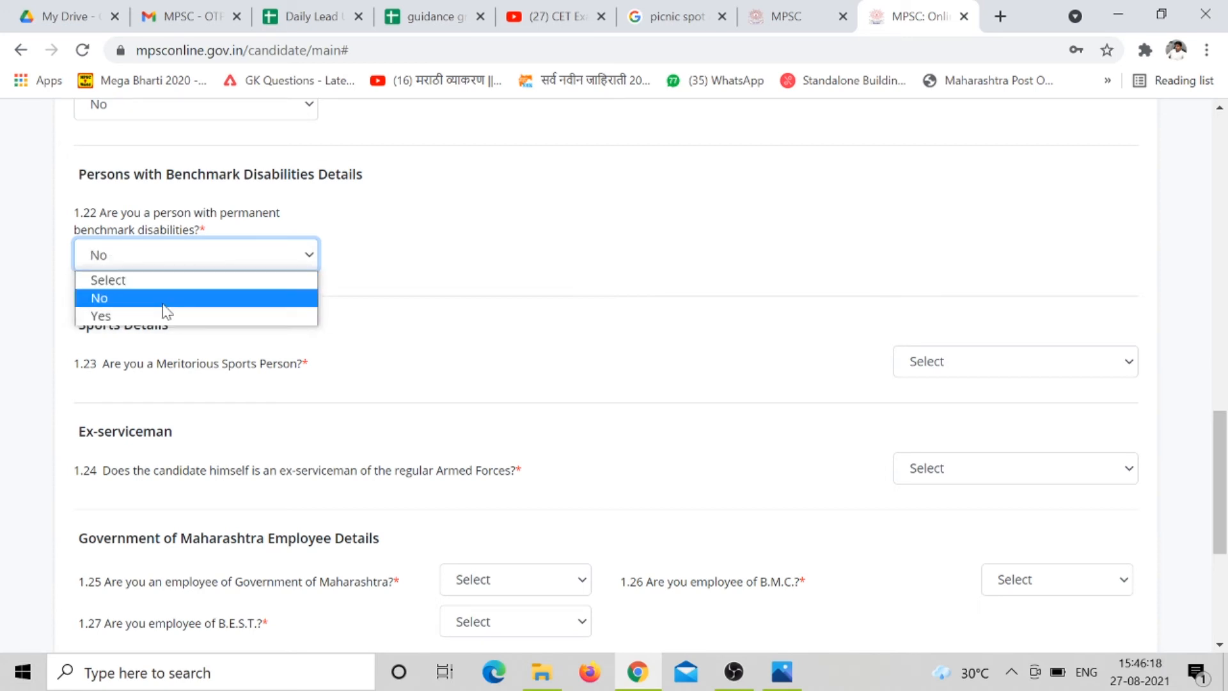
click(142, 316)
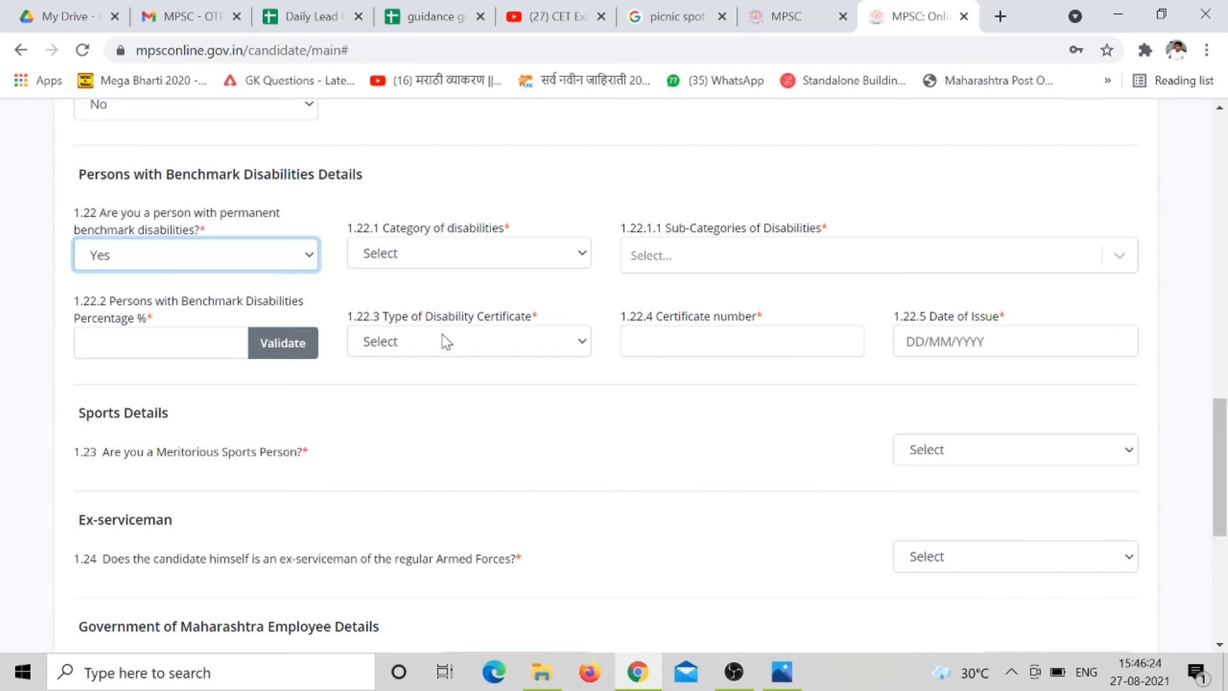
- Choose Visual impairment as the category of disabilities and Low Vision as its sub-category
click(468, 259)
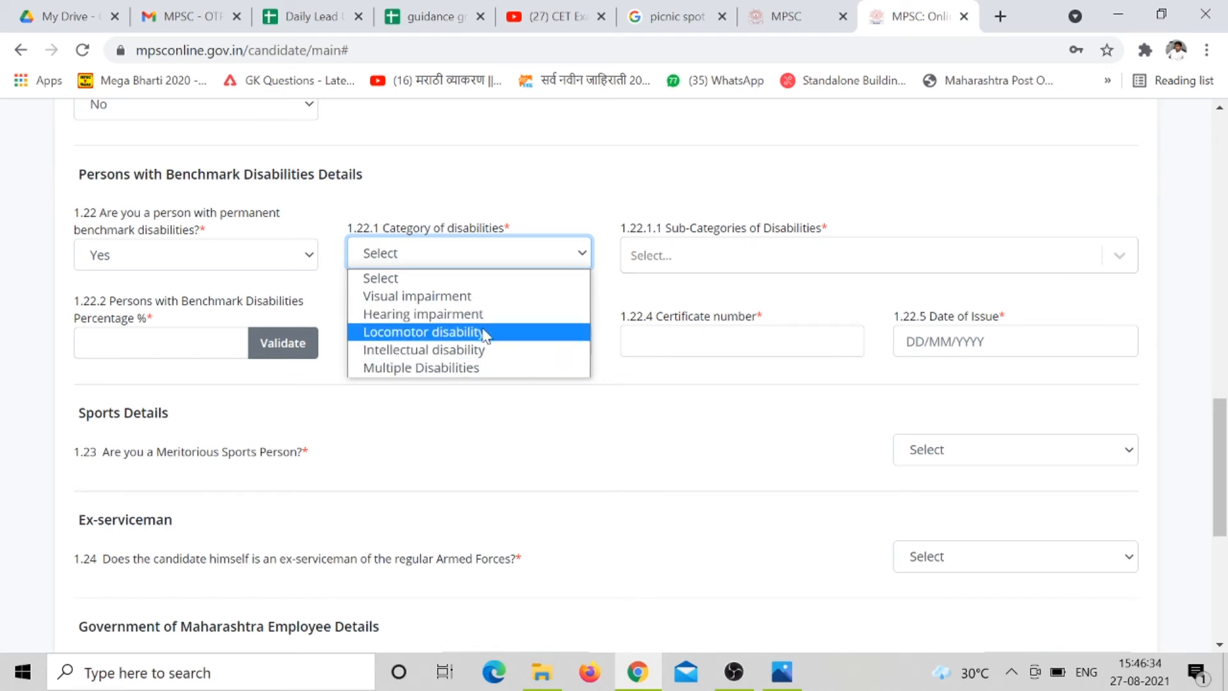
click(477, 301)
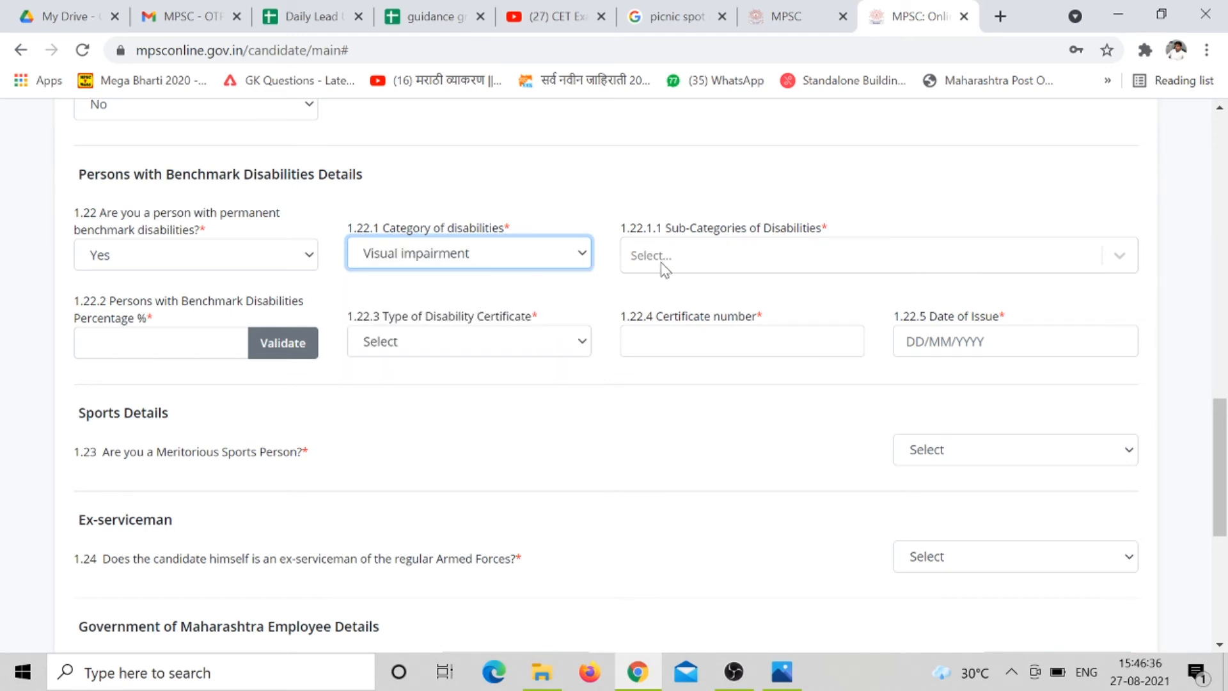
click(708, 266)
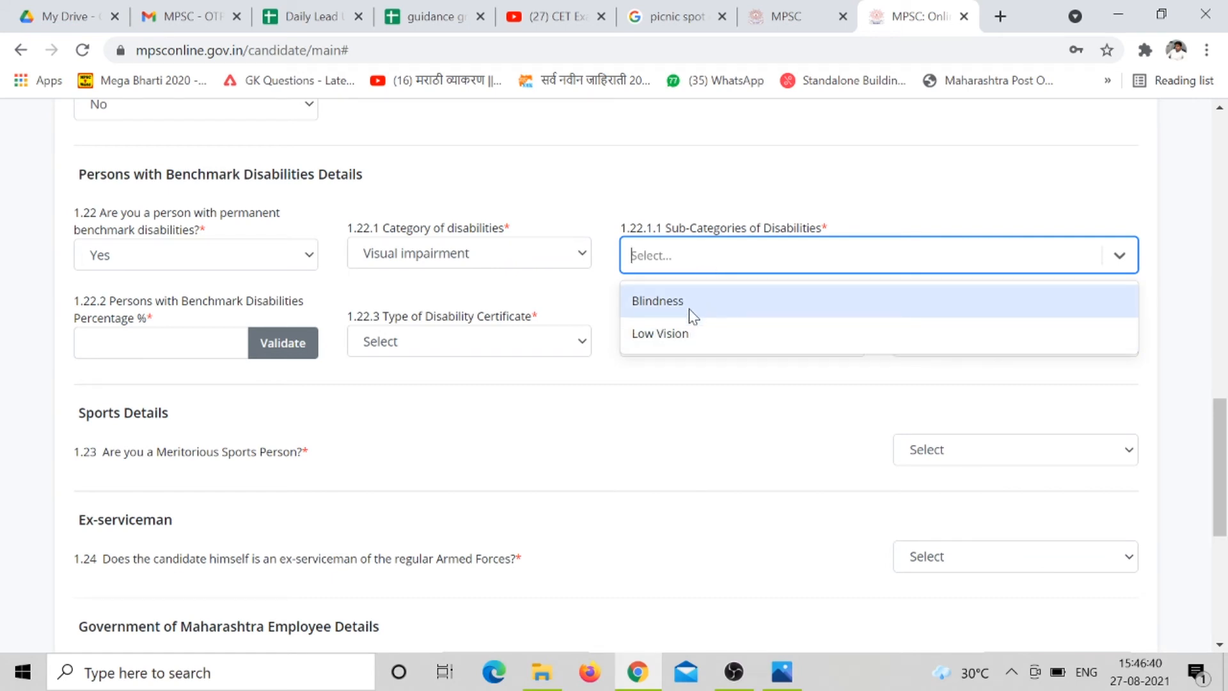
click(685, 334)
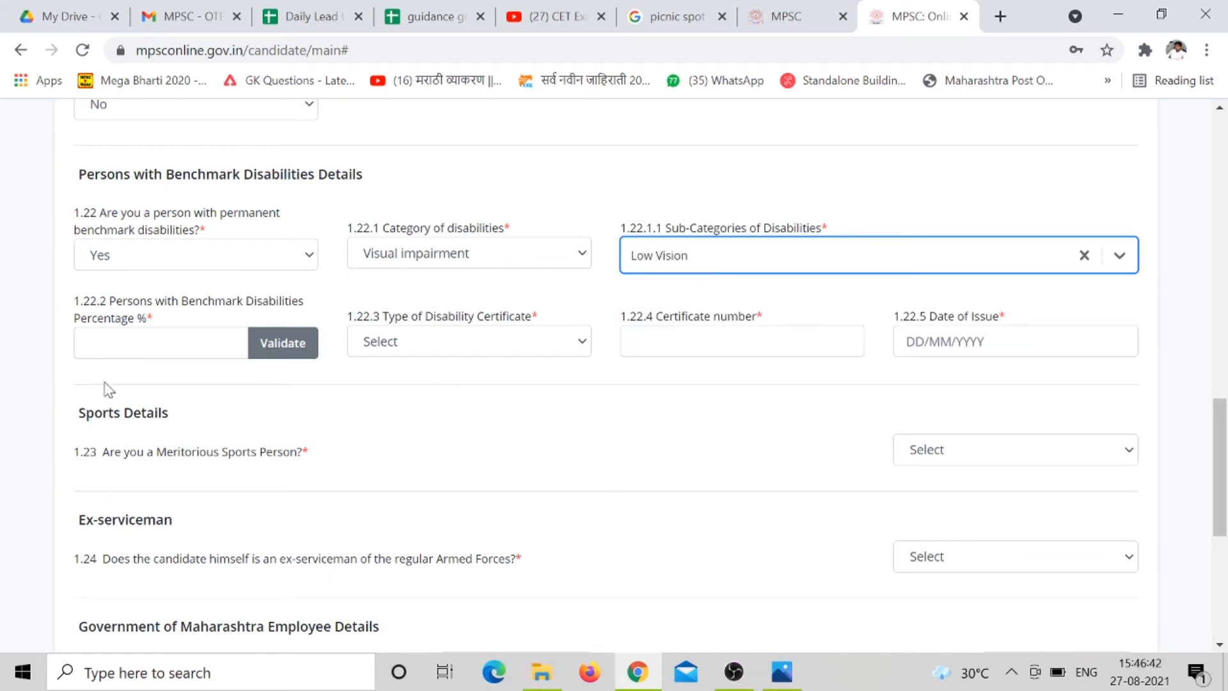
- Enter 30 as the benchmark disability percentage and open the choices for the type of disability certificate
click(115, 344)
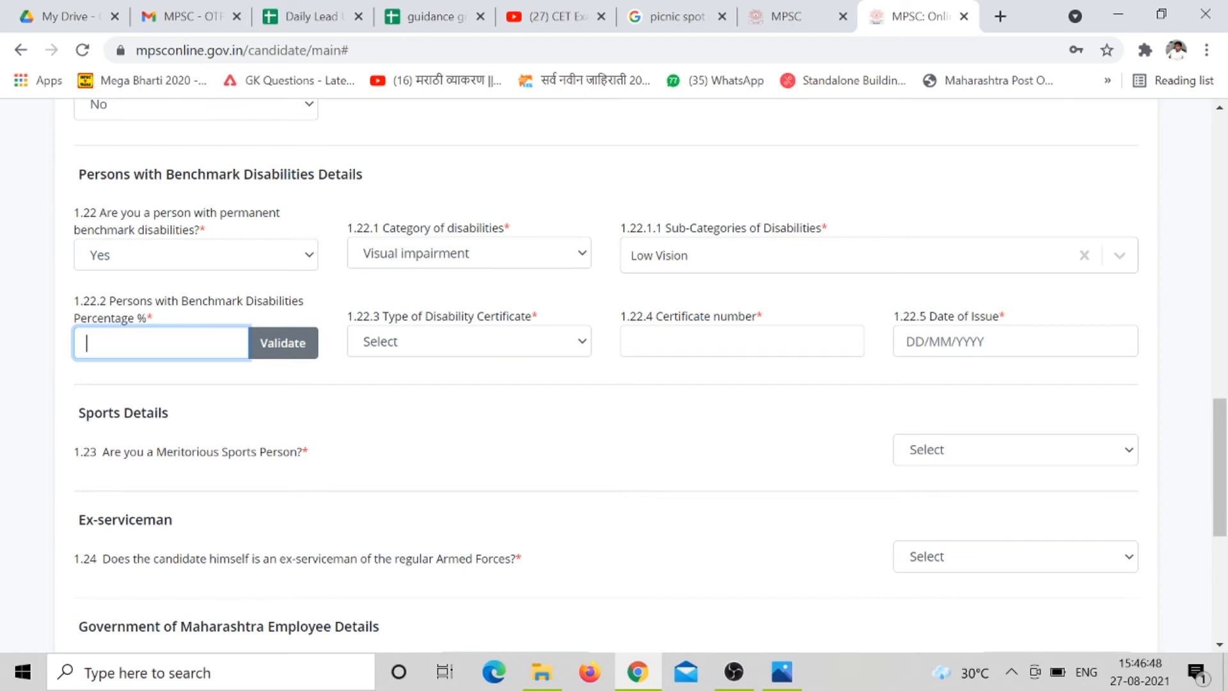
text(30)
click(462, 346)
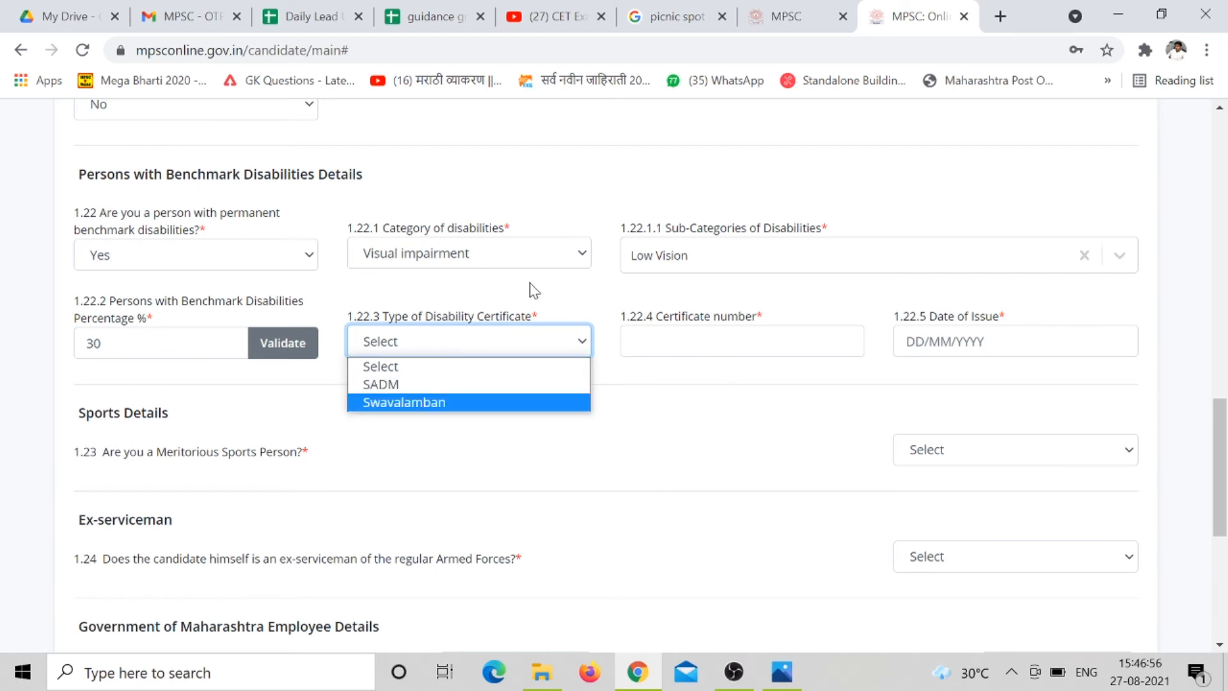
- Change the disability sub-category to Blindness and clear the disability percentage
click(763, 267)
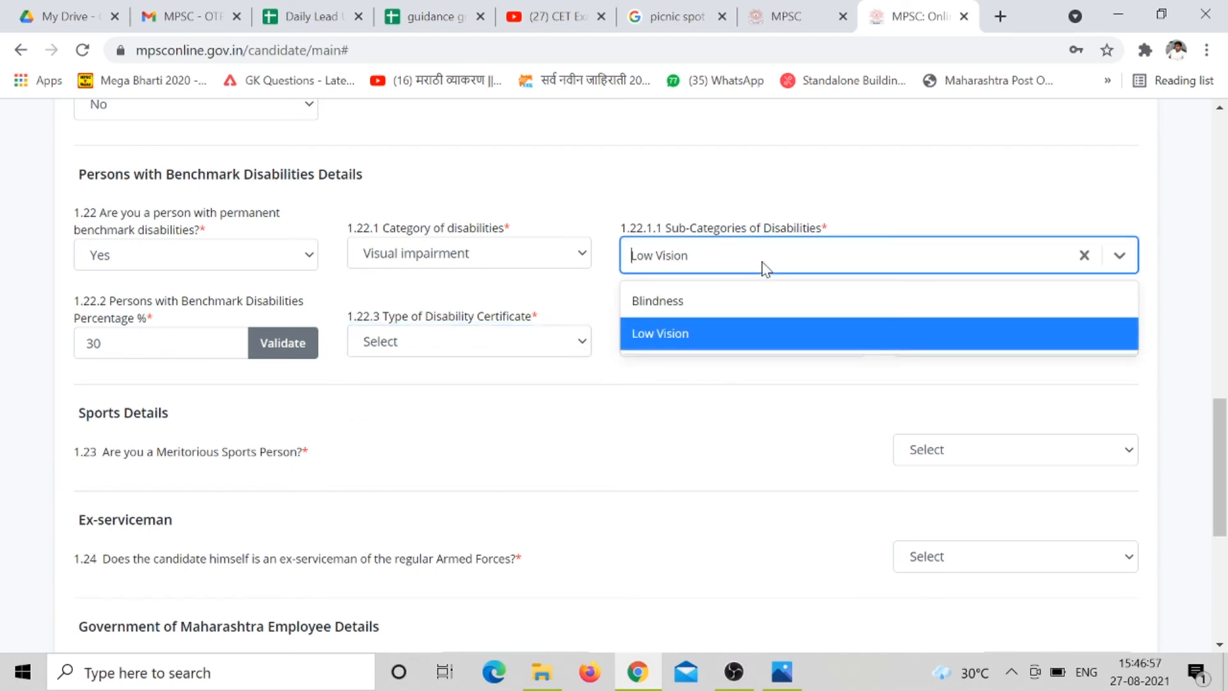
click(712, 296)
click(102, 344)
key(BackSpace)
key(BackSpace)
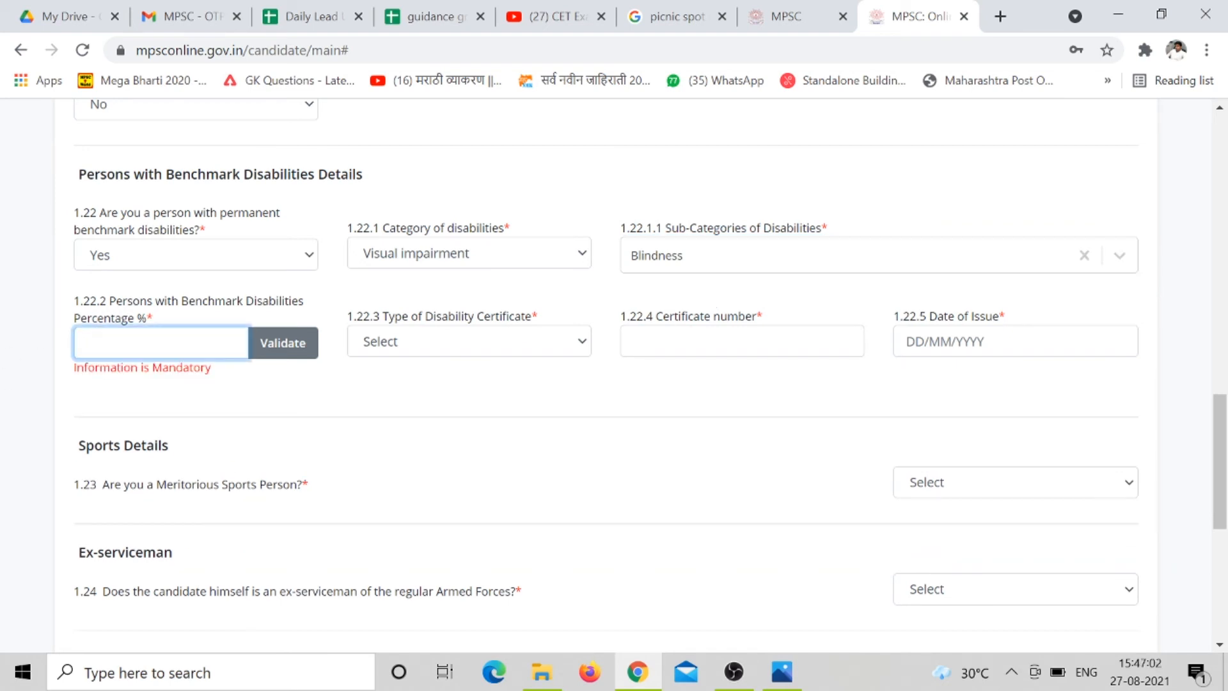
click(365, 391)
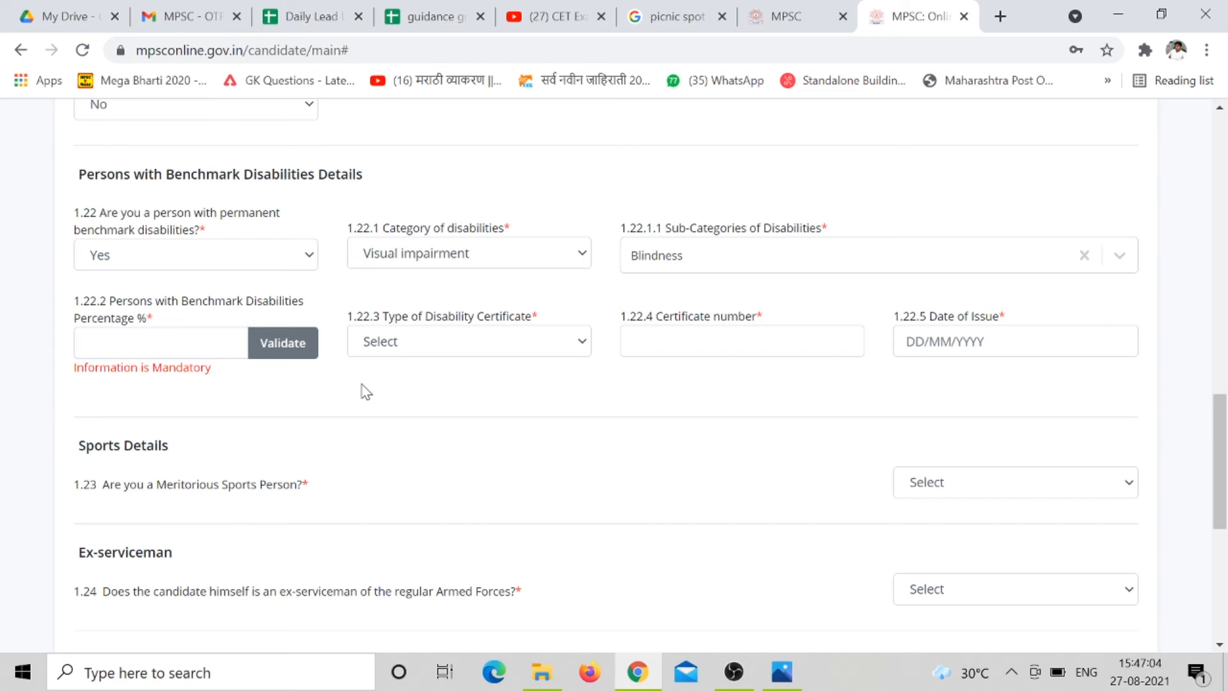
- Set the answer to the permanent benchmark disabilities question to No
click(275, 254)
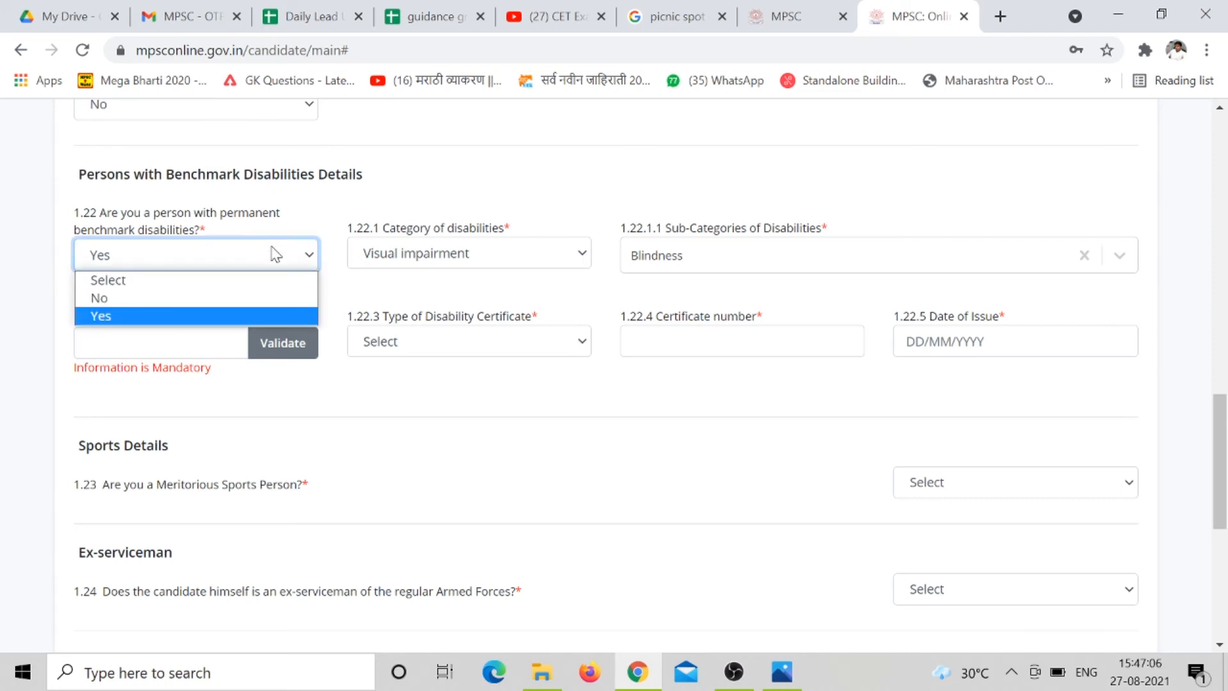
click(136, 298)
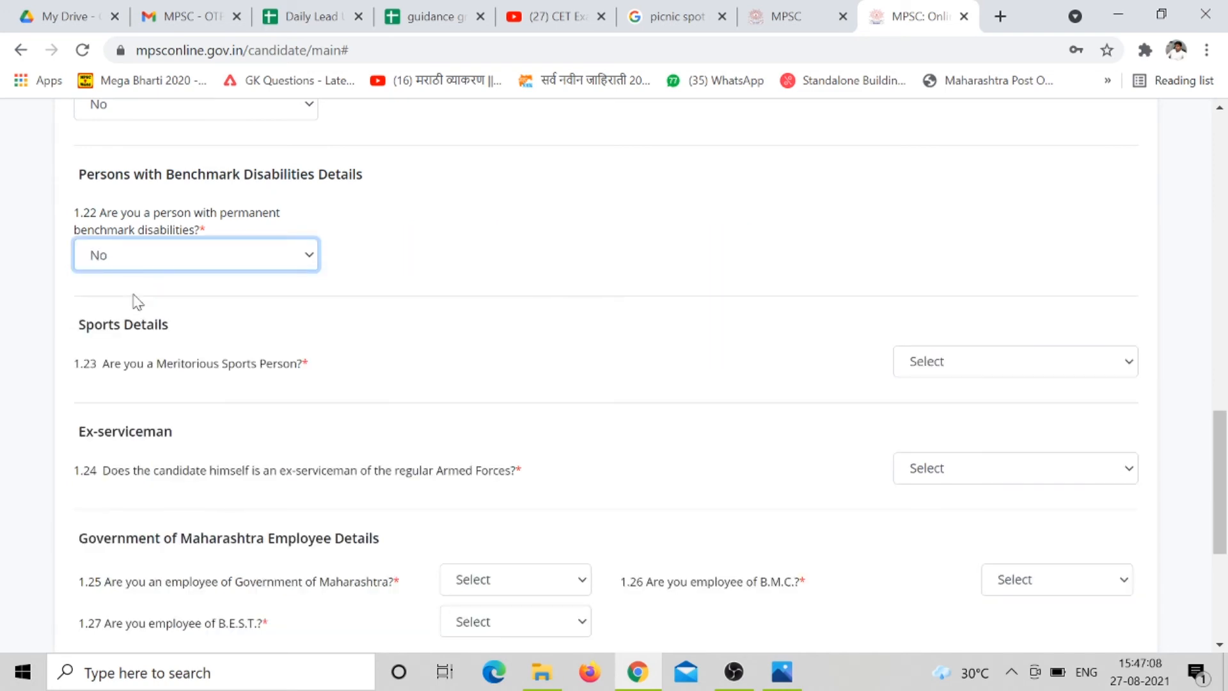
- Answer Yes to the Meritorious Sports Person question in Sports Details
scroll(405, 257, down, 1)
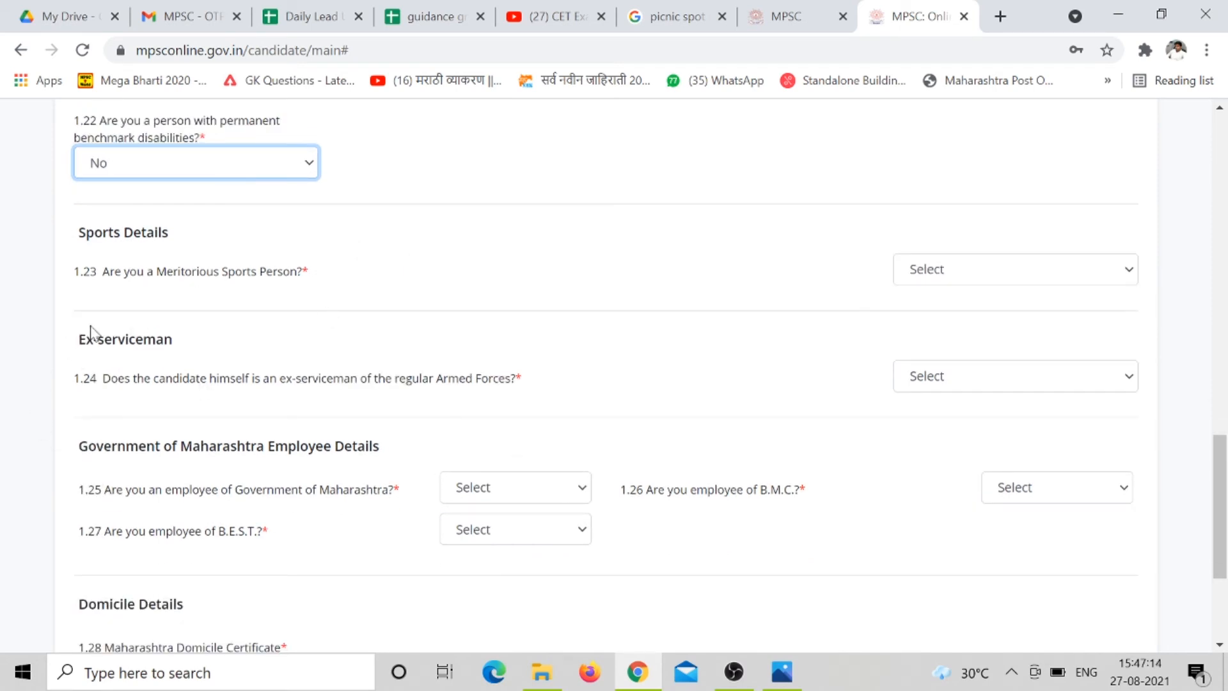
click(1042, 273)
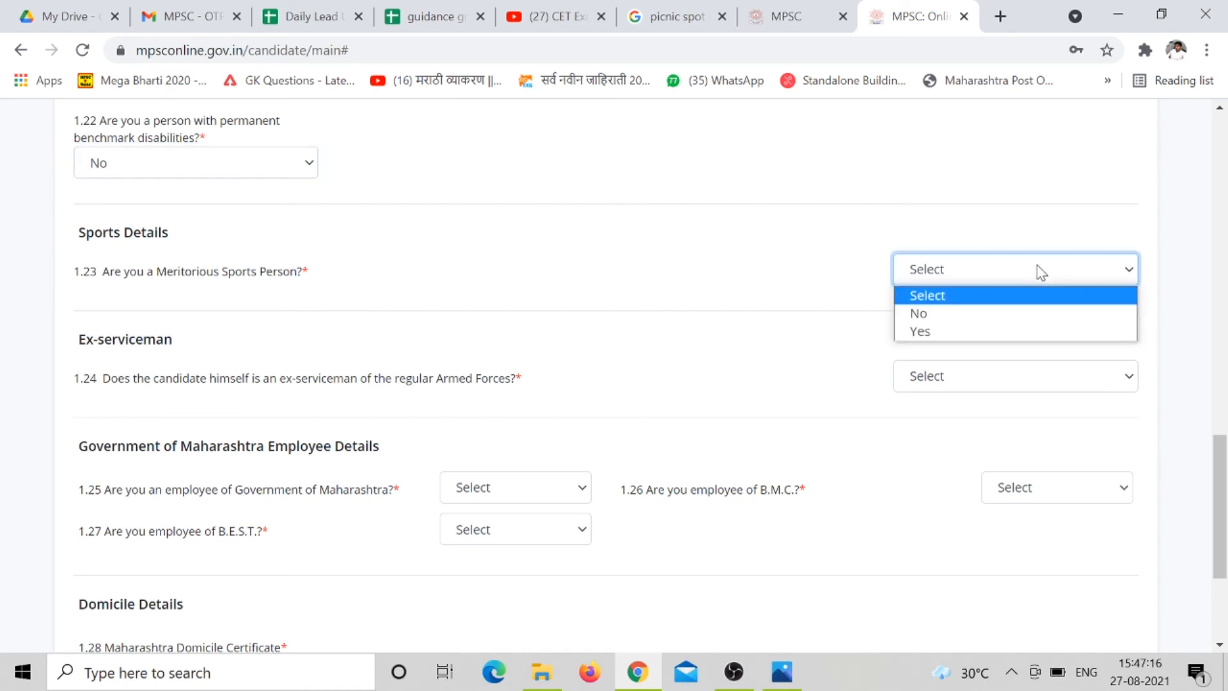
click(946, 343)
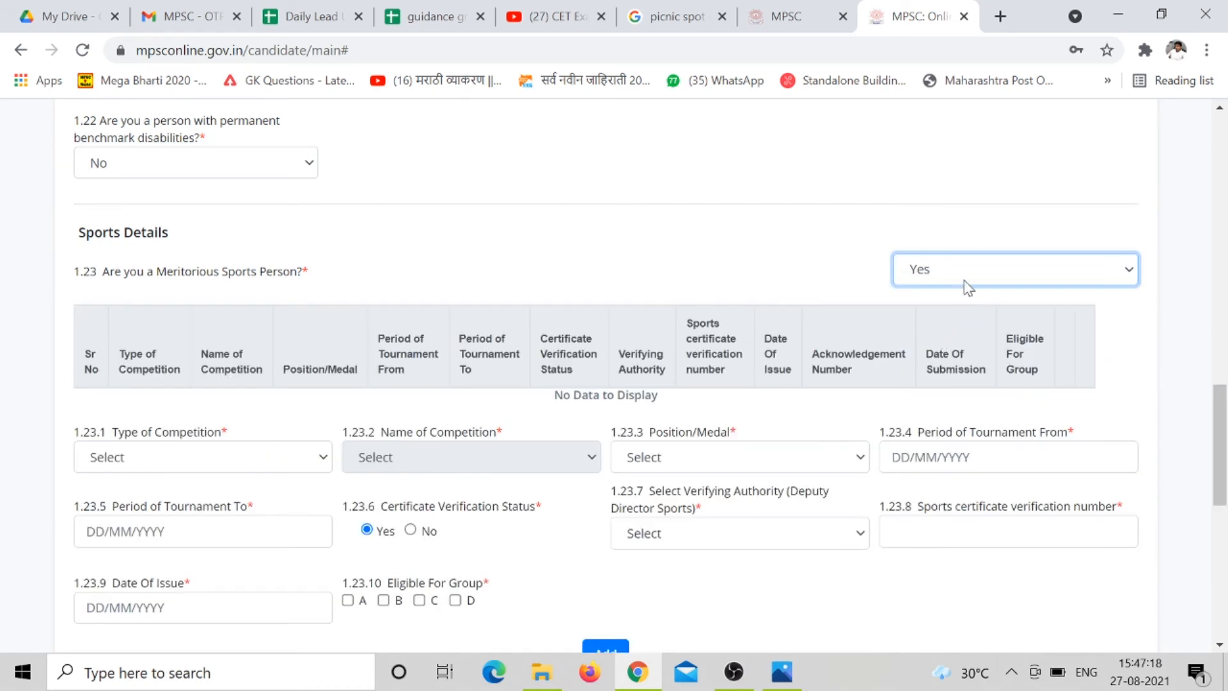
- Look through the available types of competition in Sports Details
scroll(804, 350, down, 2)
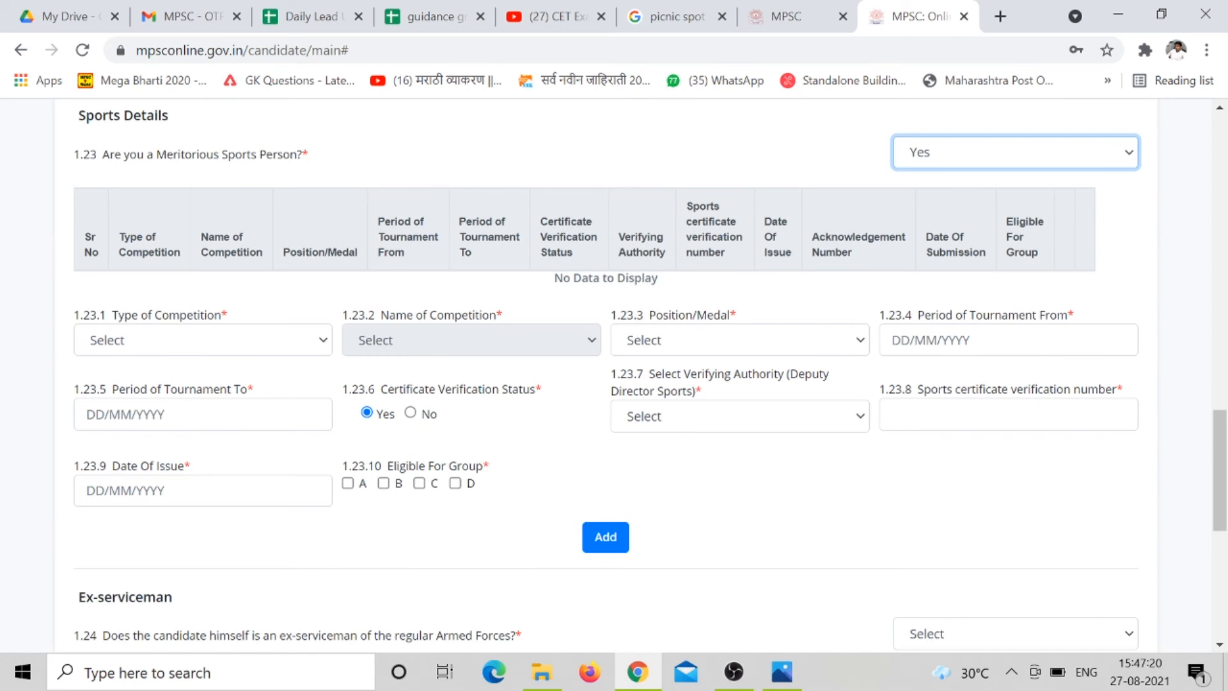
click(282, 344)
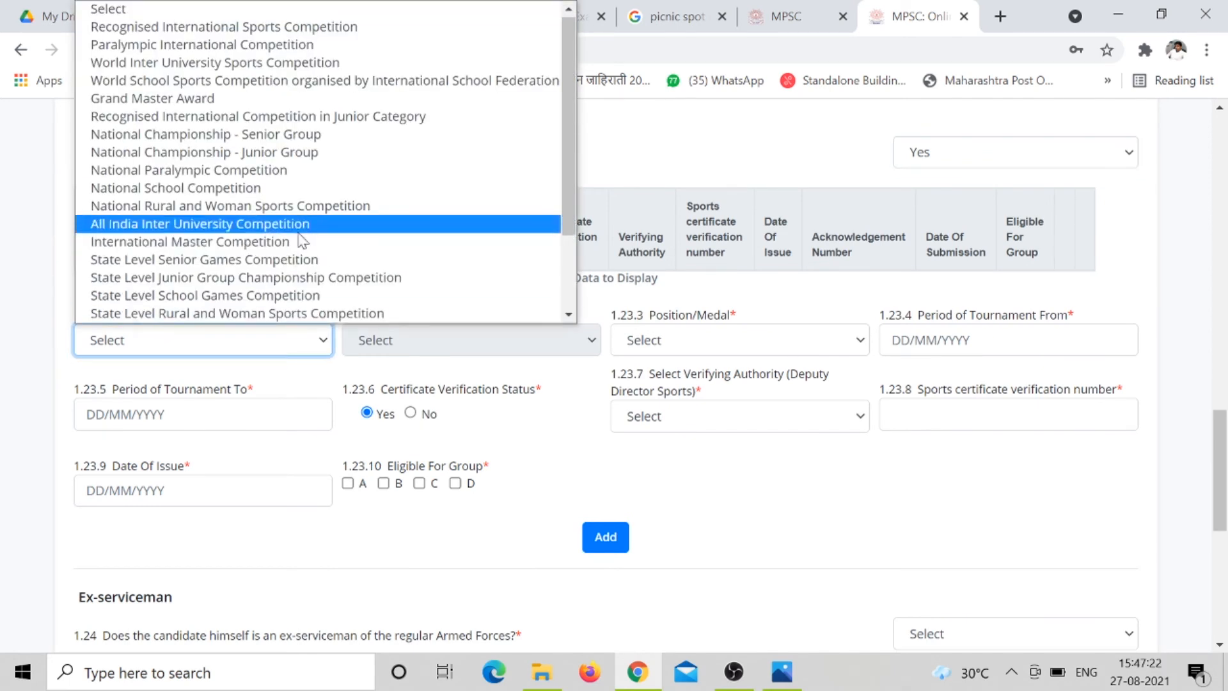
scroll(301, 241, down, 3)
scroll(300, 241, up, 2)
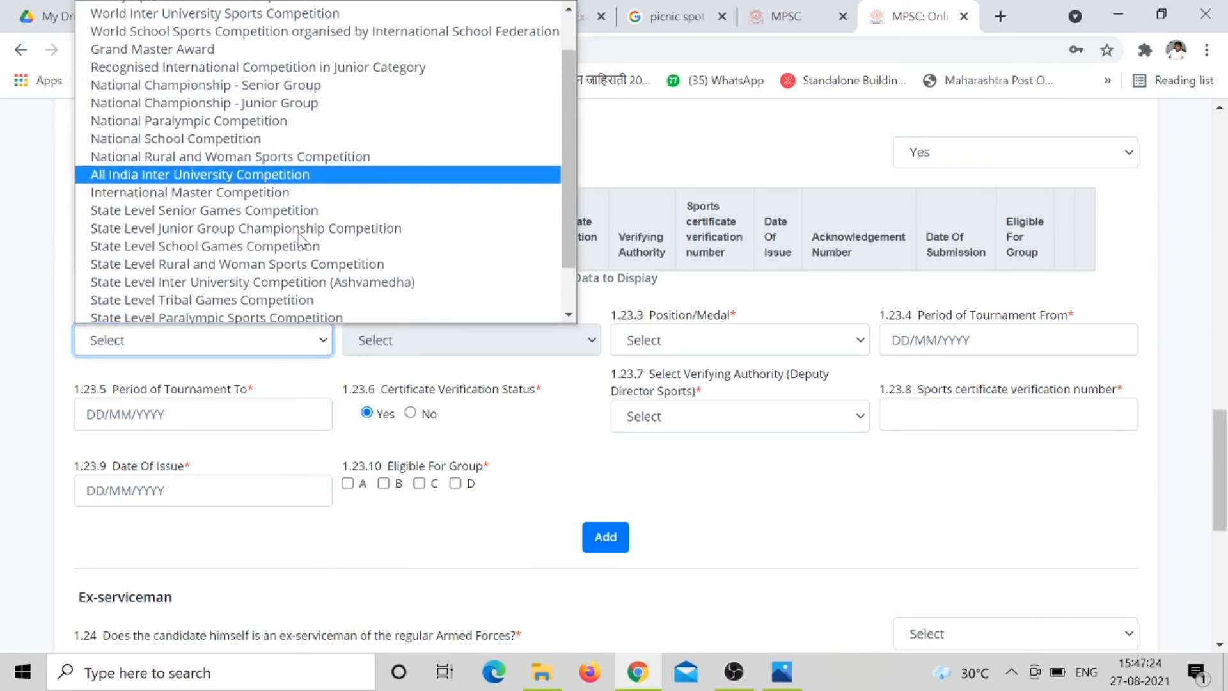
scroll(301, 242, down, 3)
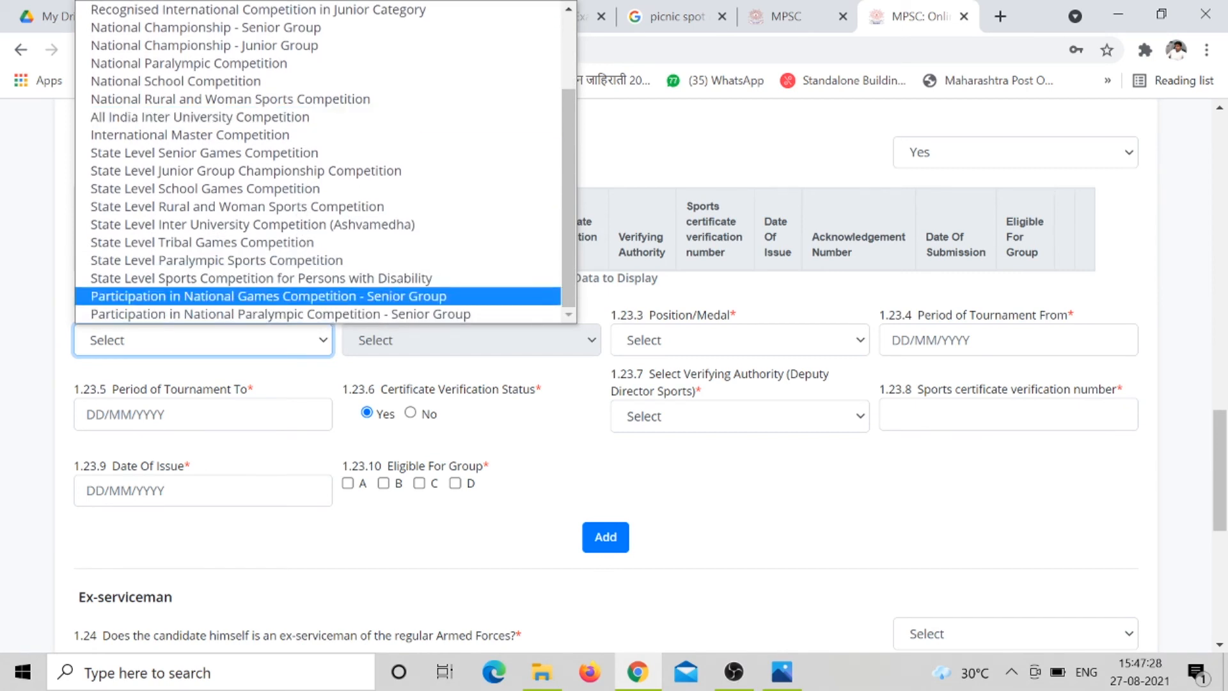
click(515, 348)
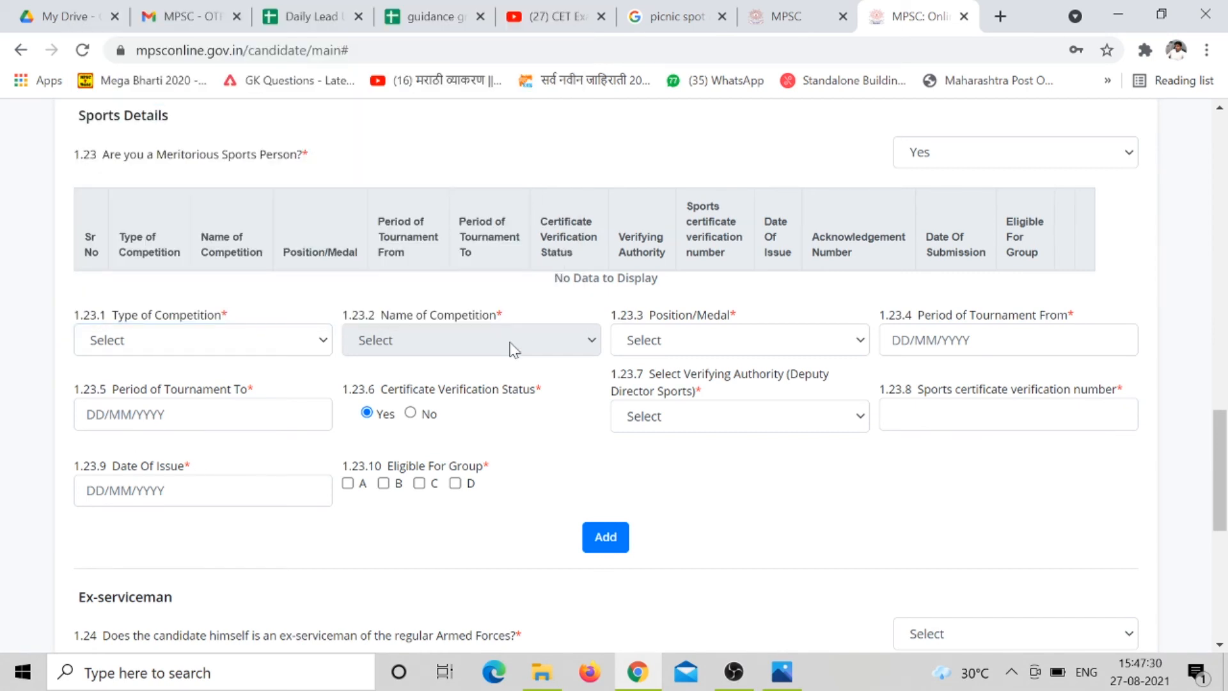
- Set the type of competition to State Level Senior Games Competition and the competition name to Senior State Level Championship
click(203, 351)
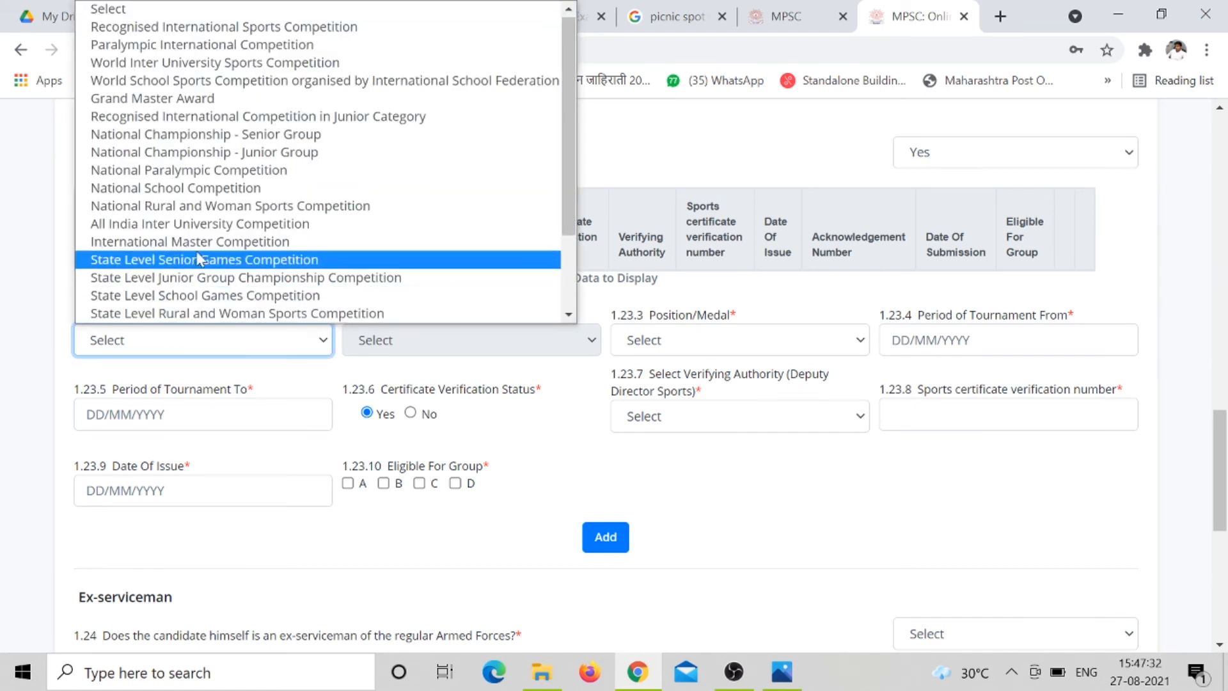
click(275, 263)
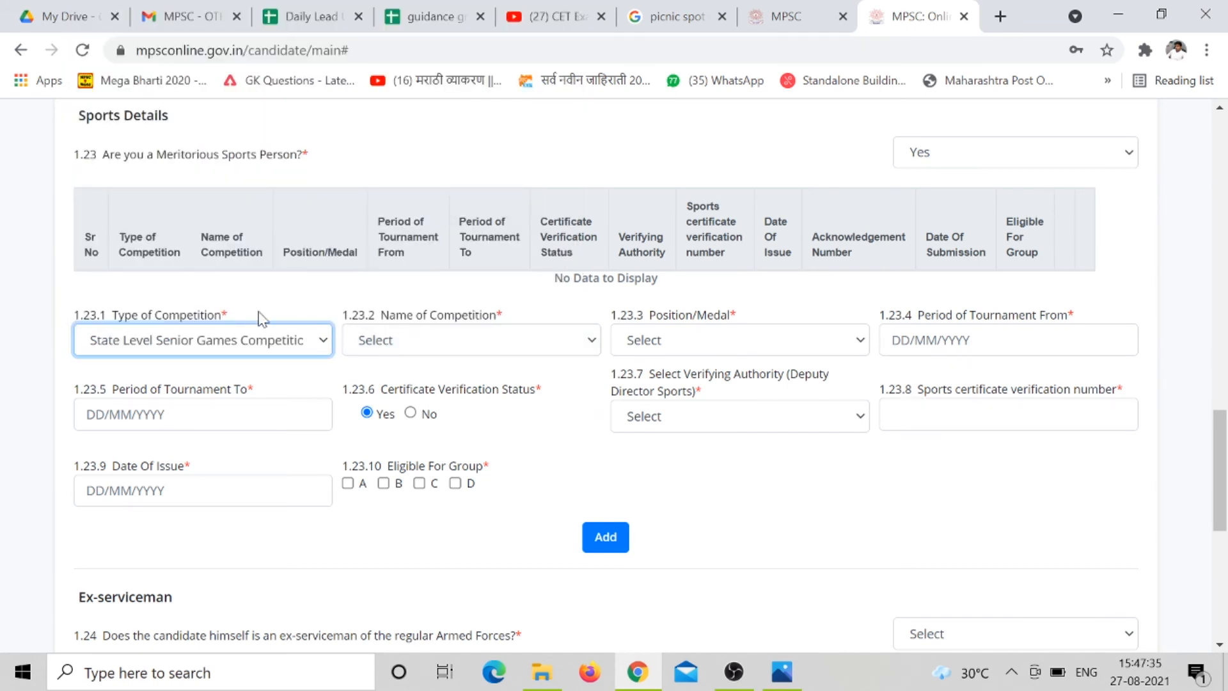
click(474, 346)
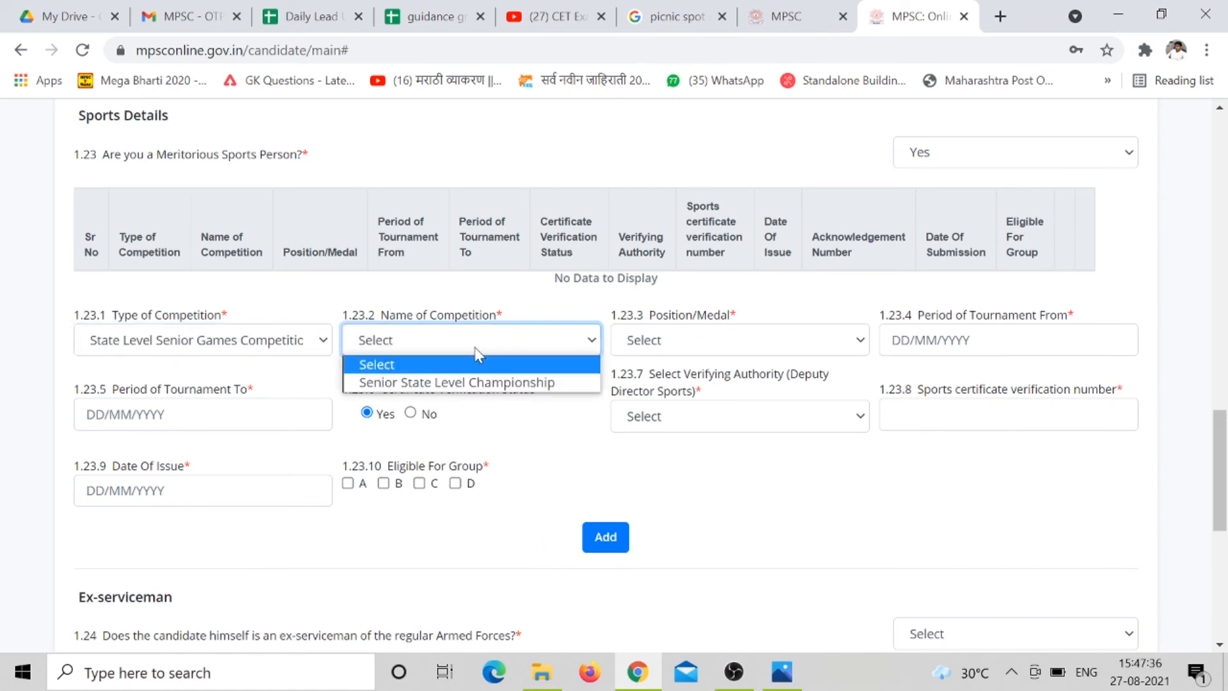
click(507, 383)
- Check the choices offered for Position/Medal and review the competition types again without changing either
click(746, 342)
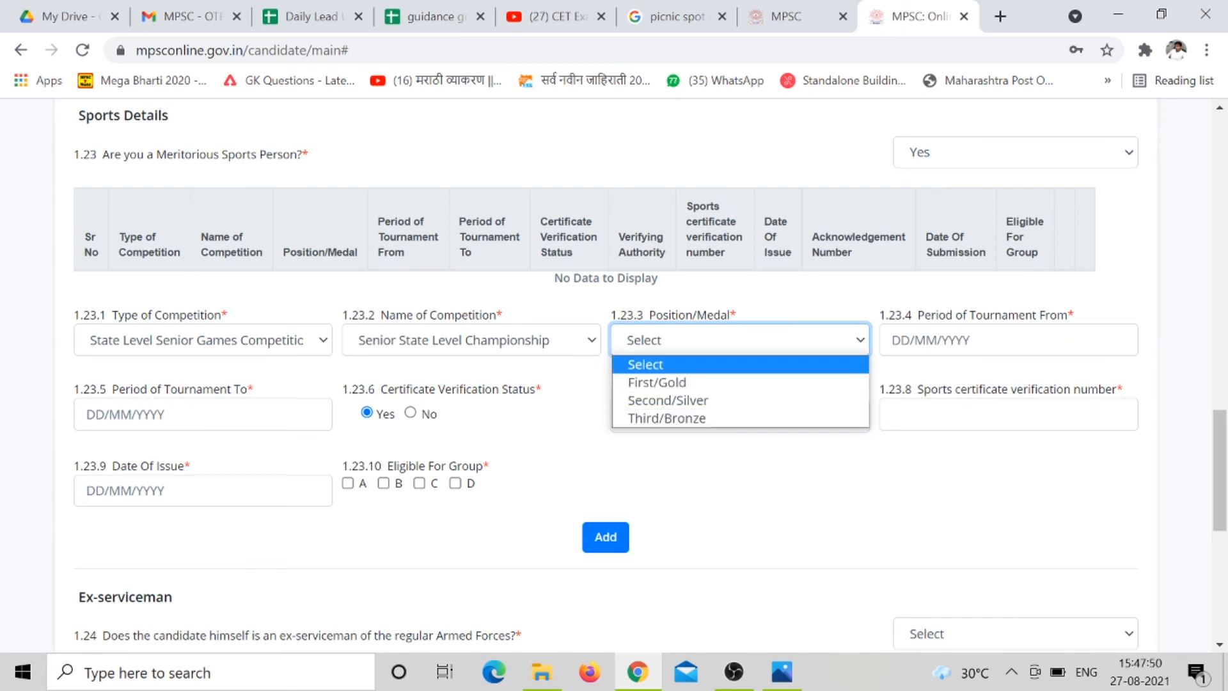
click(873, 509)
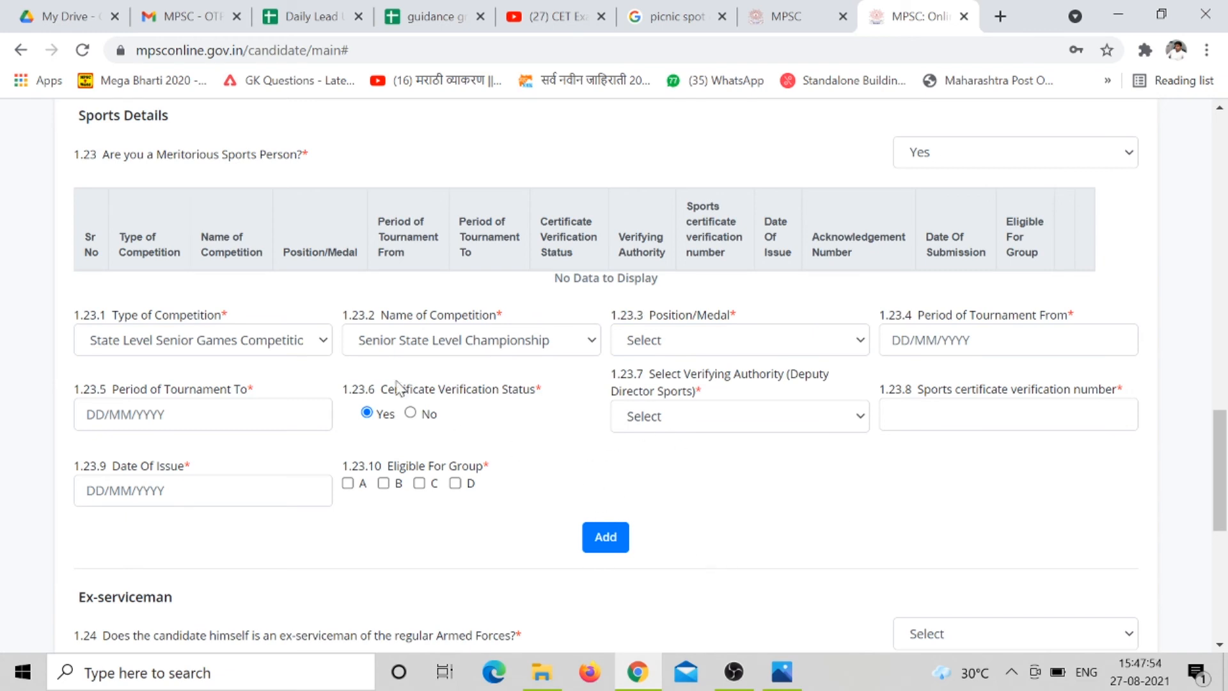
click(240, 346)
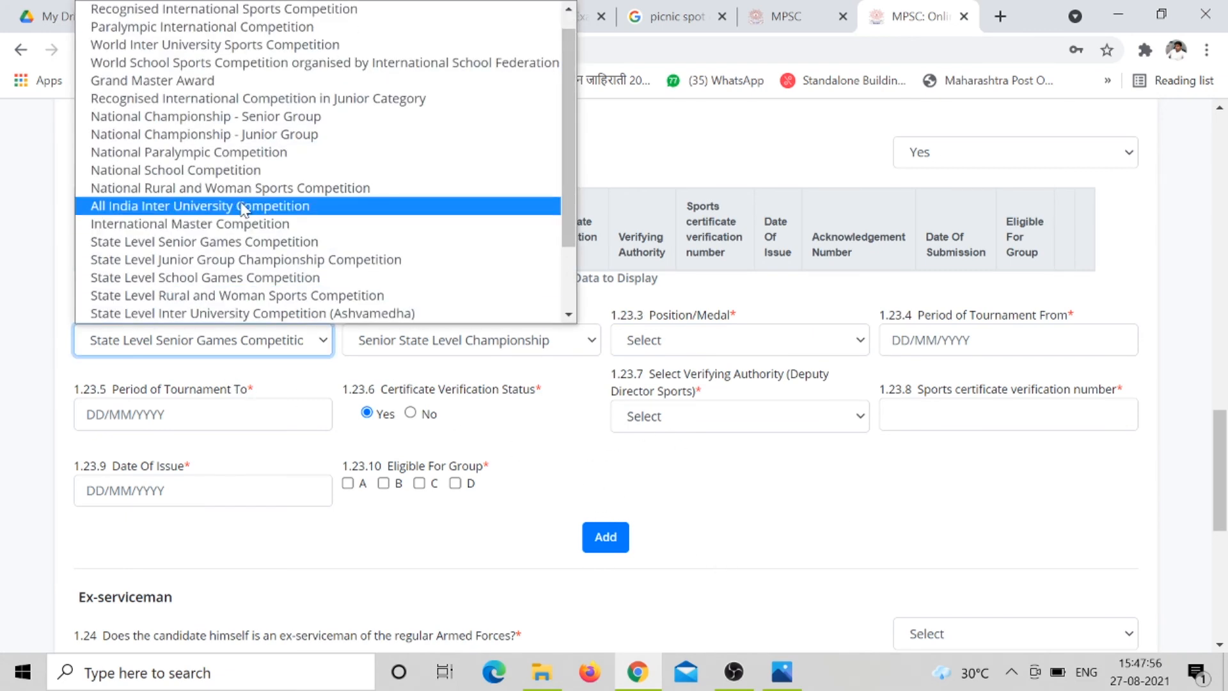
click(679, 448)
- Change the answer to the Meritorious Sports Person question to No
scroll(570, 315, up, 2)
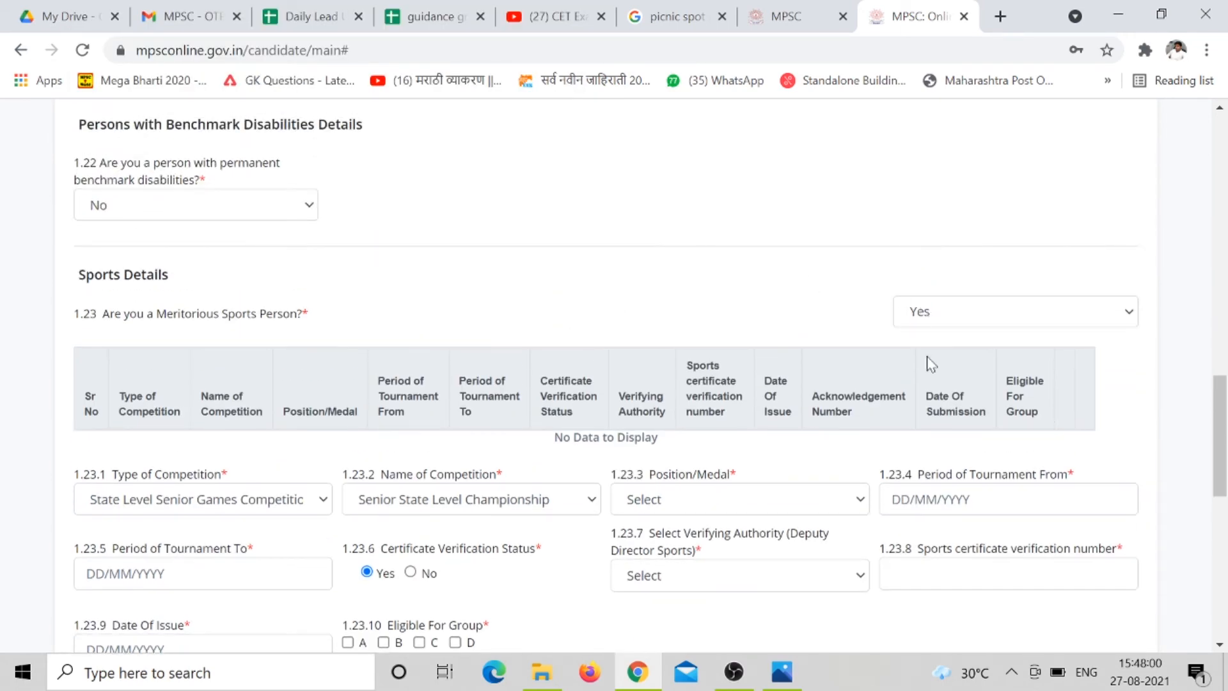
scroll(855, 320, down, 2)
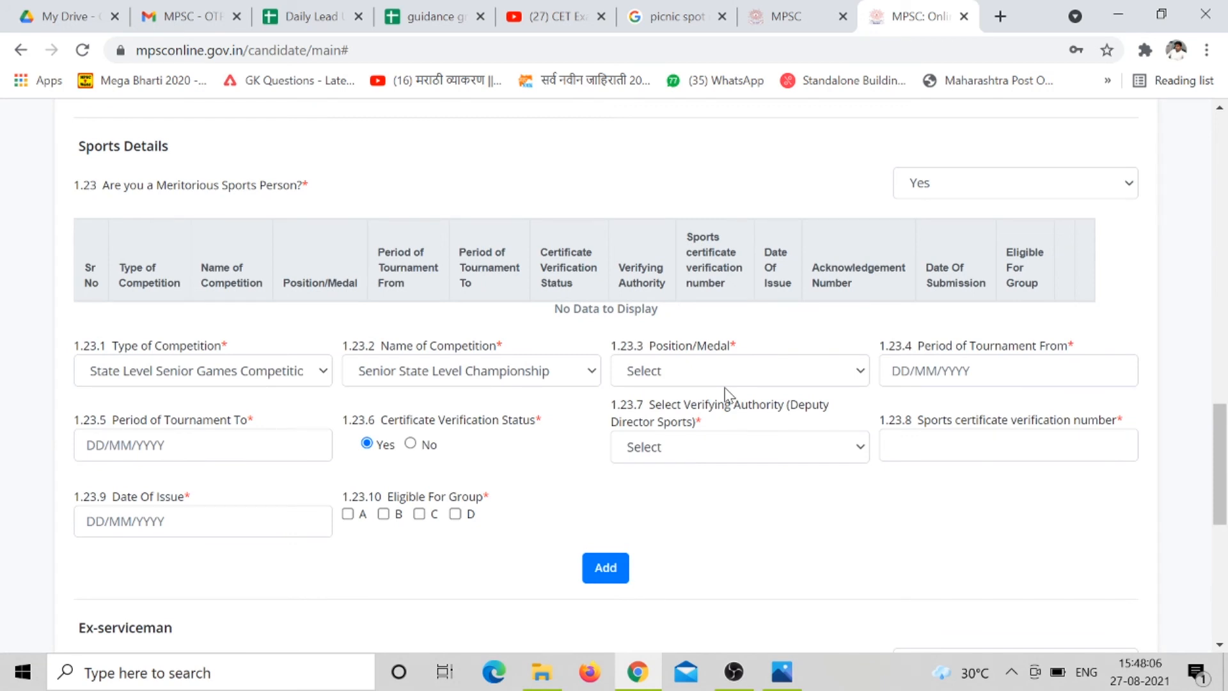
click(1008, 190)
click(950, 229)
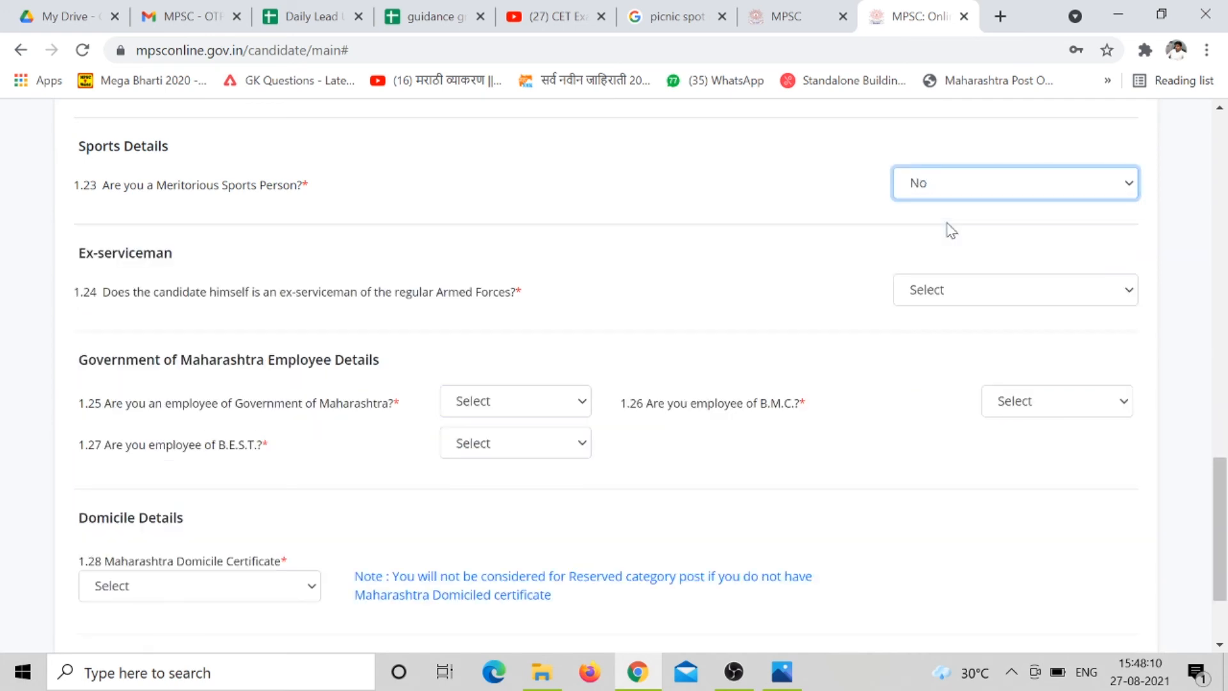
- Answer No to the question whether the candidate is an ex-serviceman of the regular Armed Forces
scroll(570, 318, down, 1)
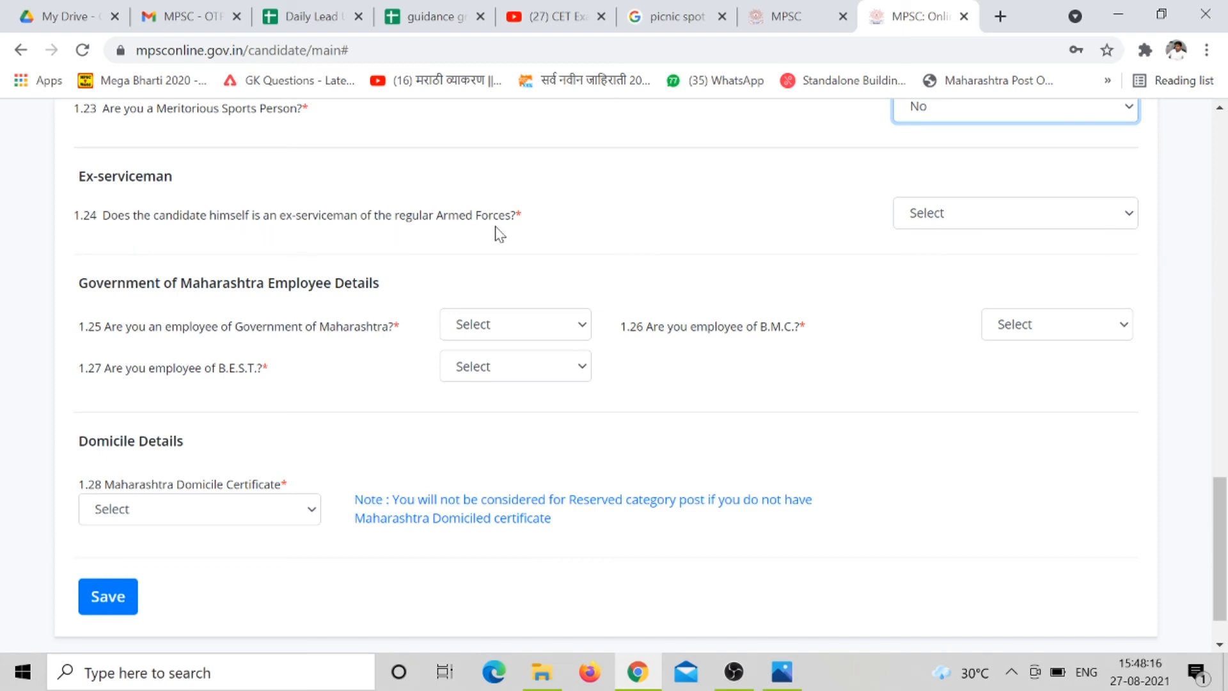
click(982, 211)
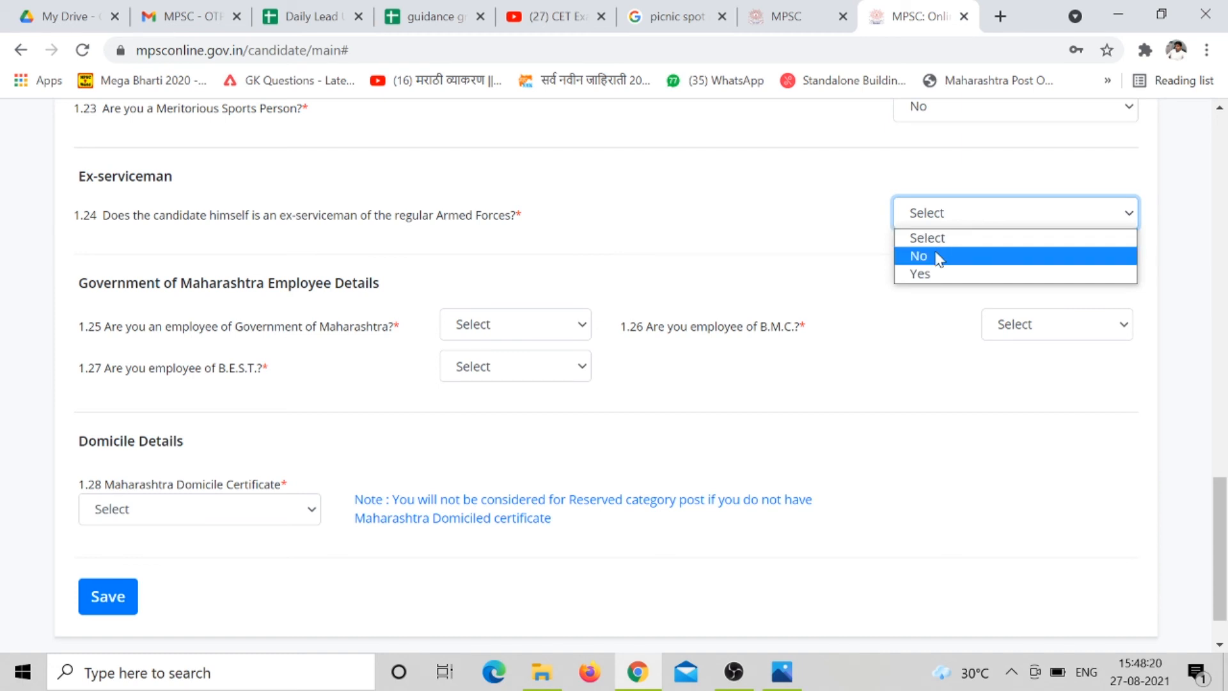
click(938, 258)
- Answer Yes to being an employee of the Government of Maharashtra and Yes to being an employee of B.M.C
scroll(93, 367, down, 1)
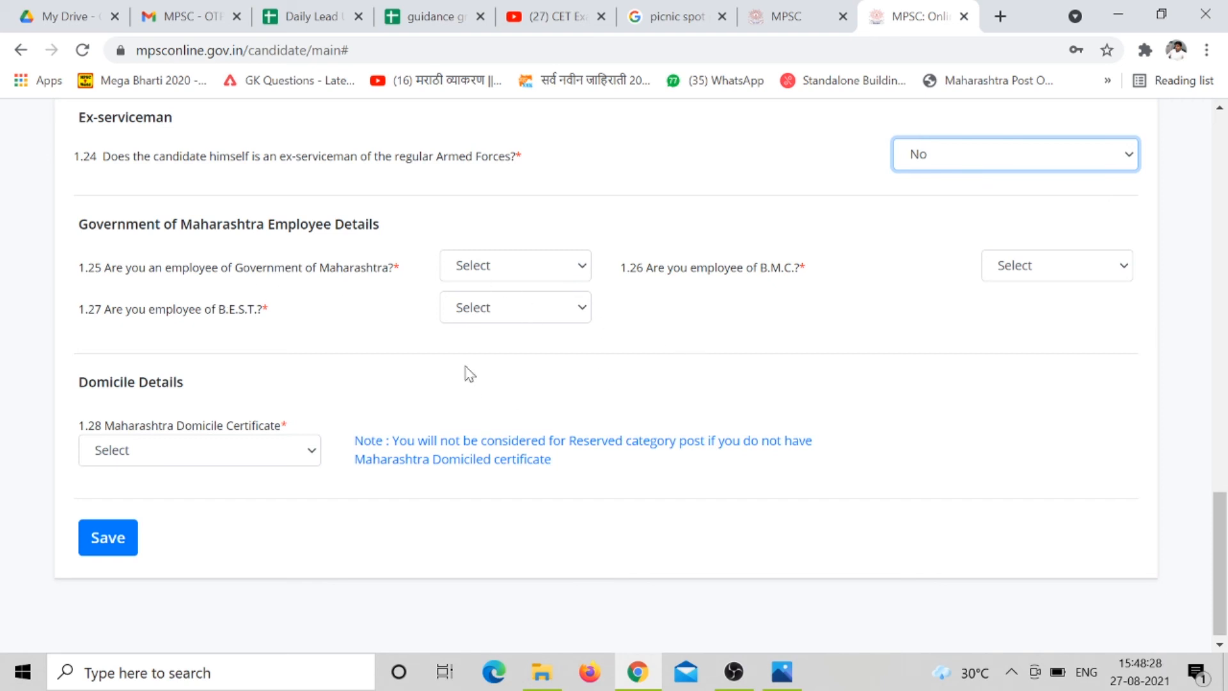
click(541, 266)
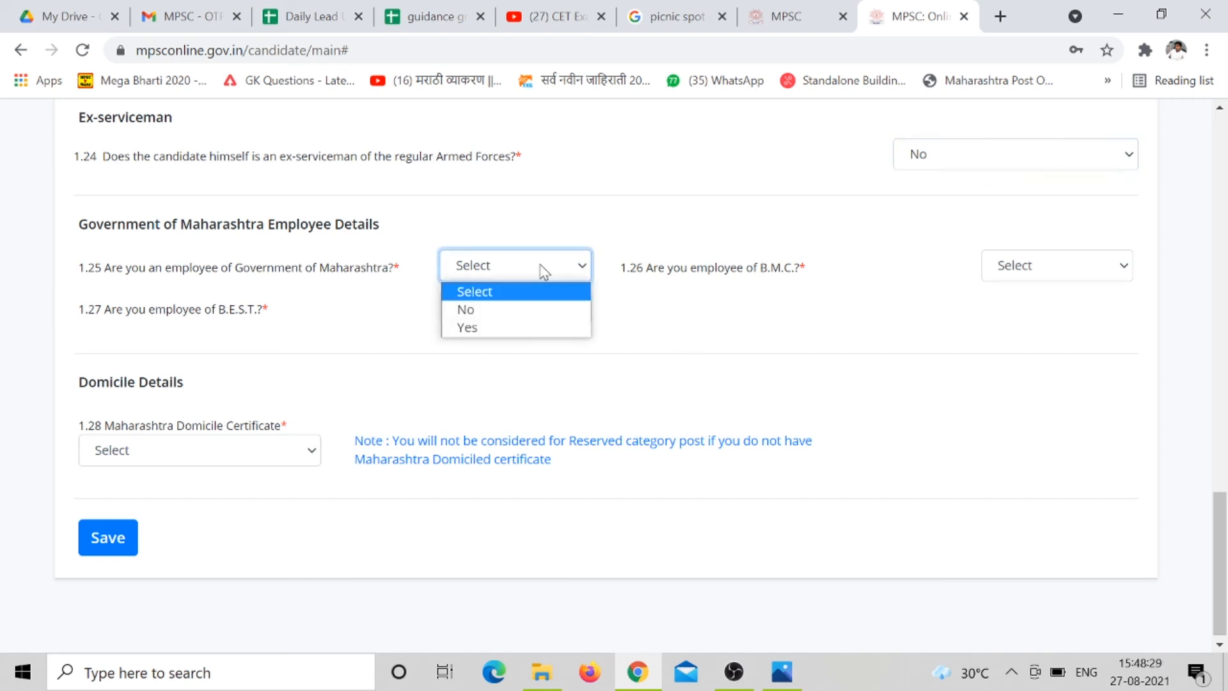
click(486, 327)
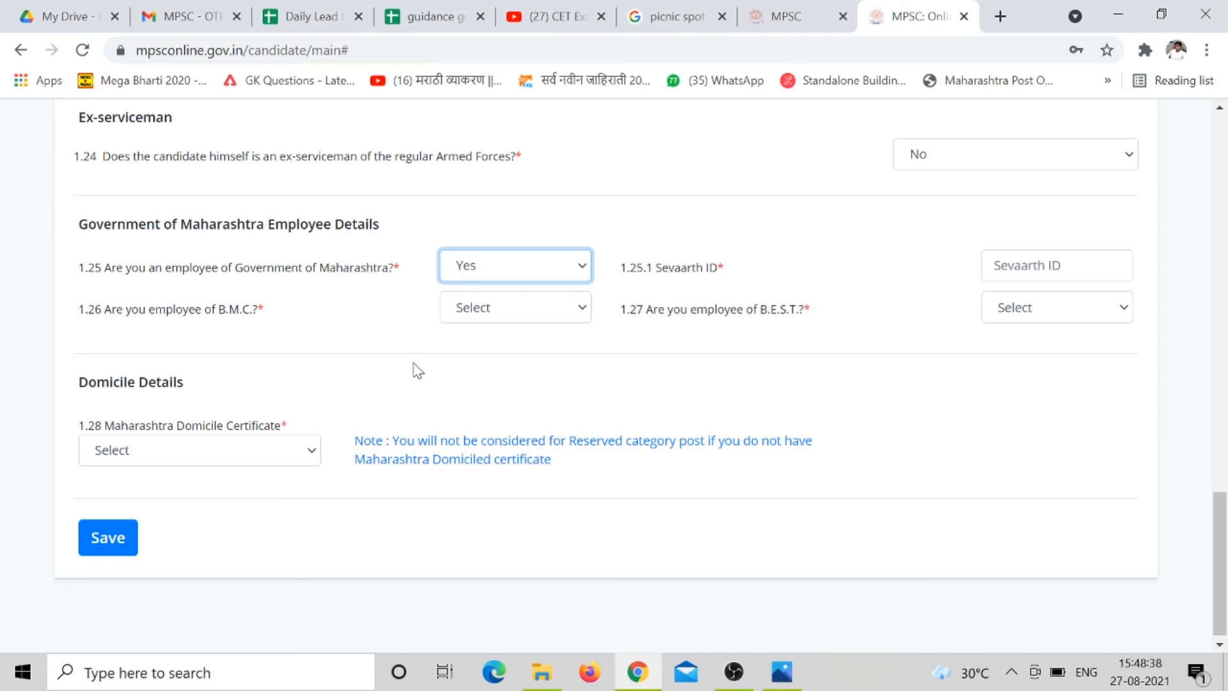
click(504, 320)
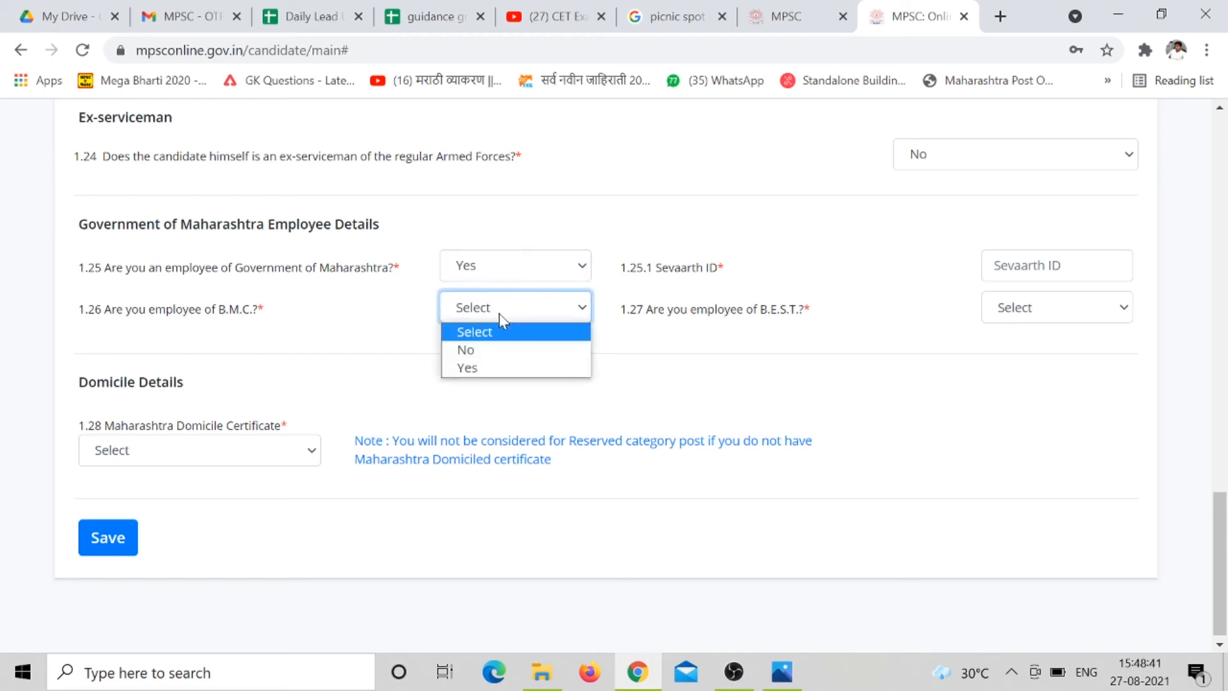
click(484, 367)
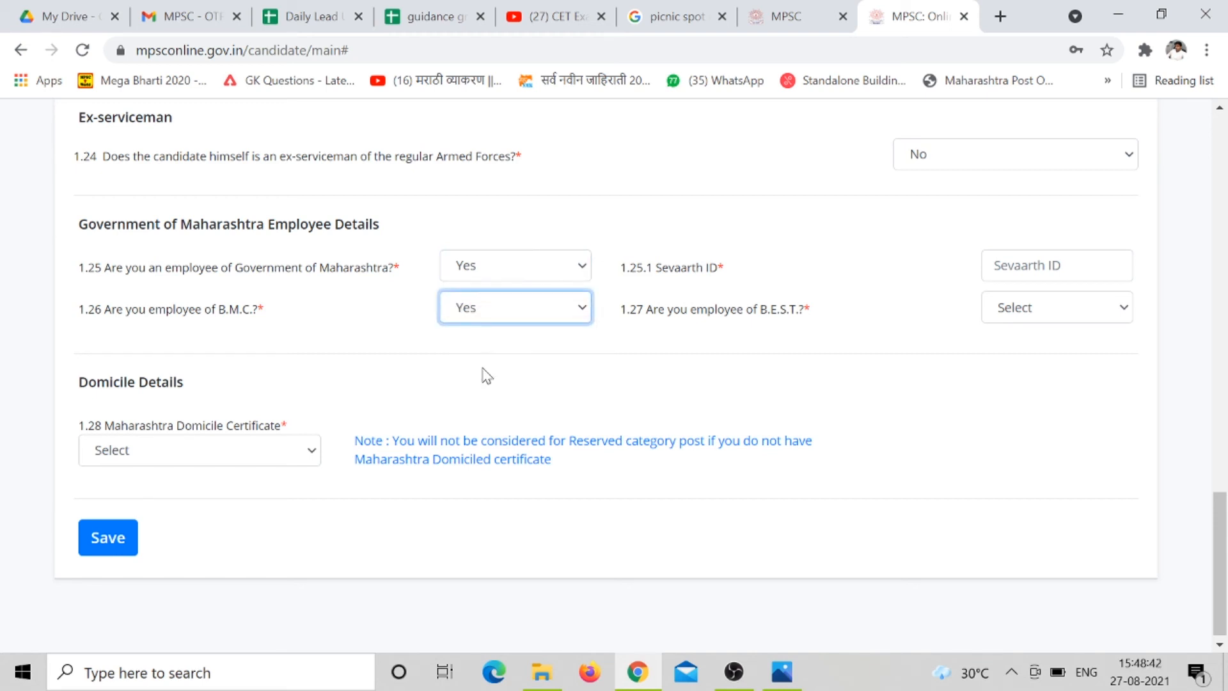
- Set the Government of Maharashtra, B.M.C. and B.E.S.T. employee questions all to No
click(571, 265)
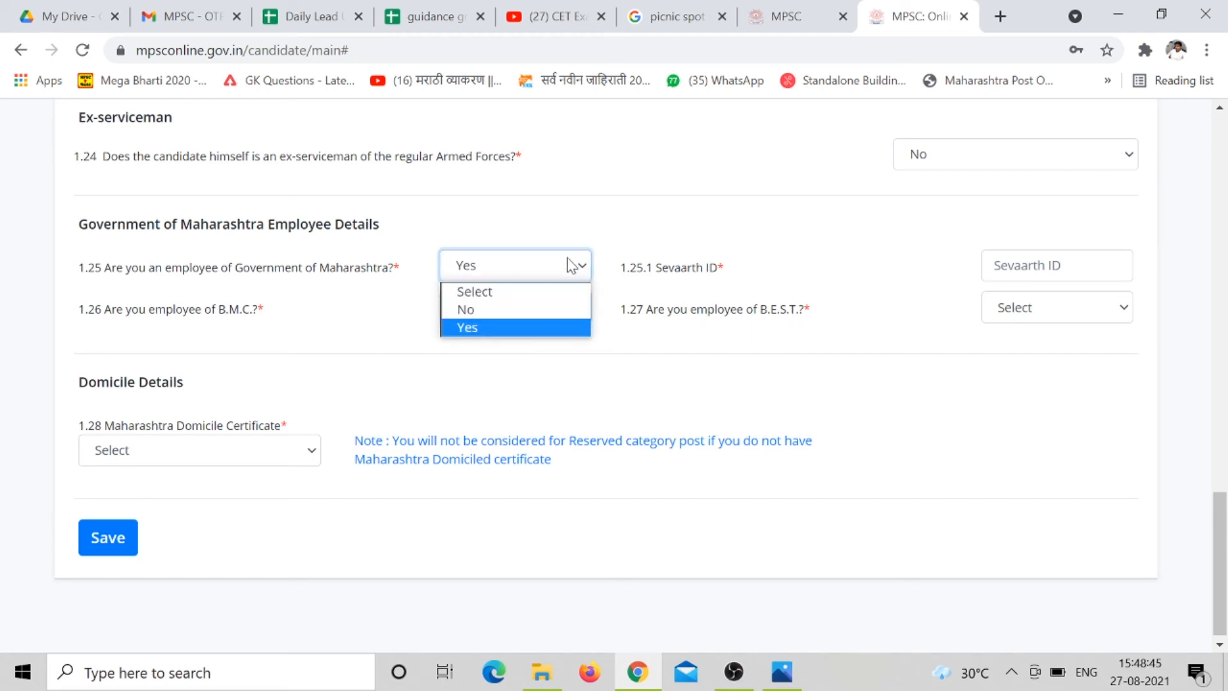
click(486, 310)
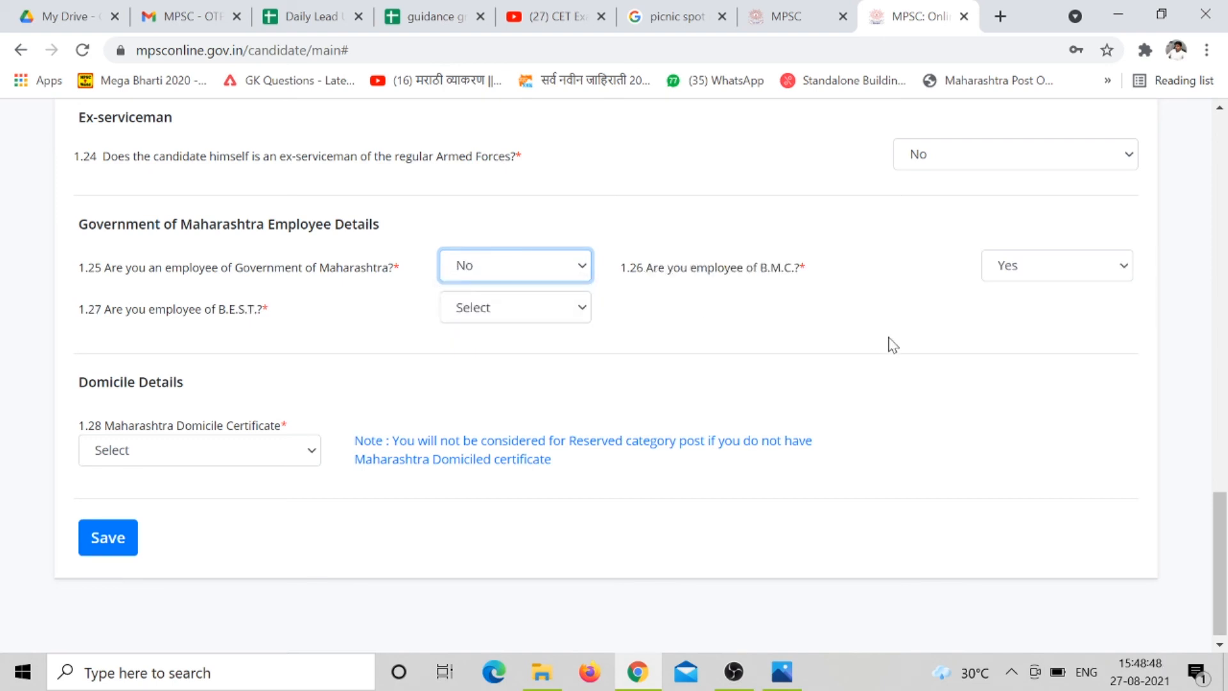
click(1112, 266)
click(1024, 309)
click(567, 313)
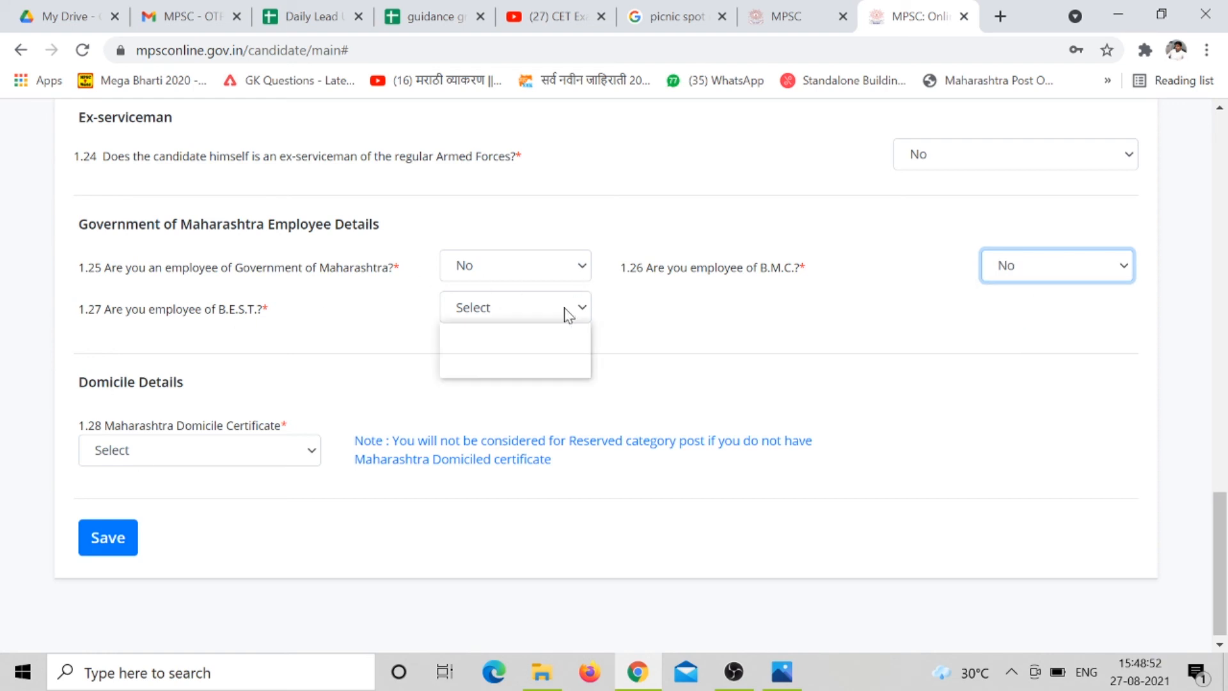
click(487, 350)
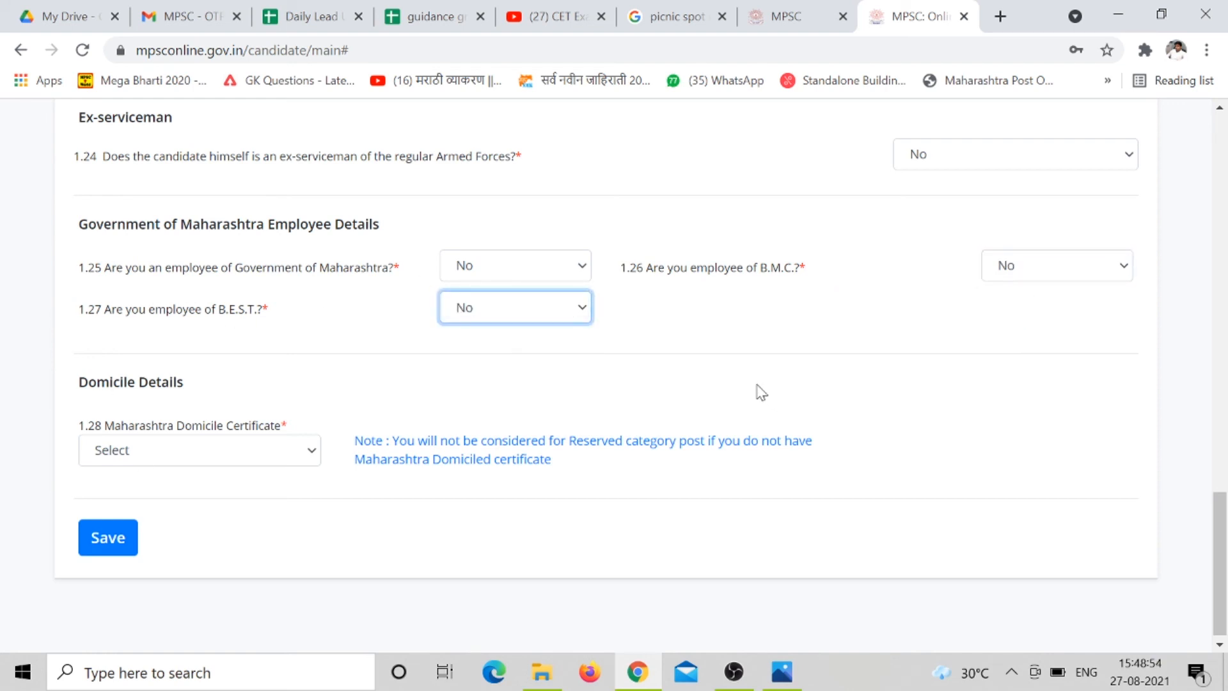
- Open the choices for the Maharashtra Domicile Certificate question in Domicile Details
scroll(762, 392, down, 1)
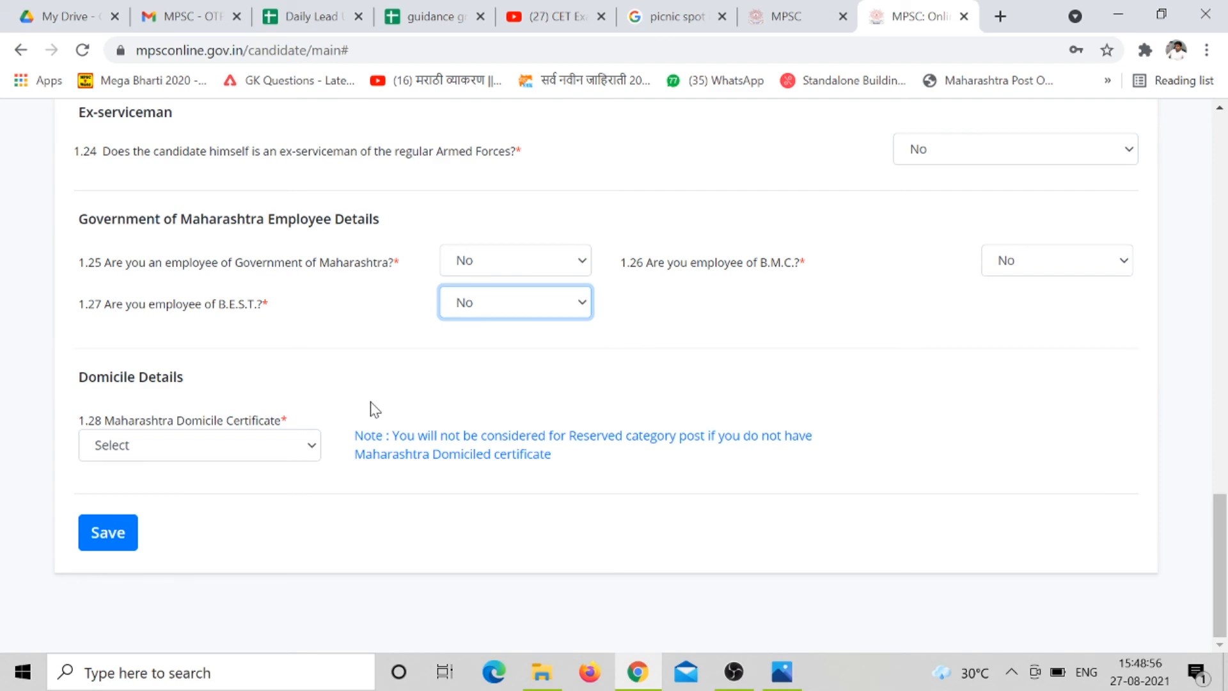
click(194, 454)
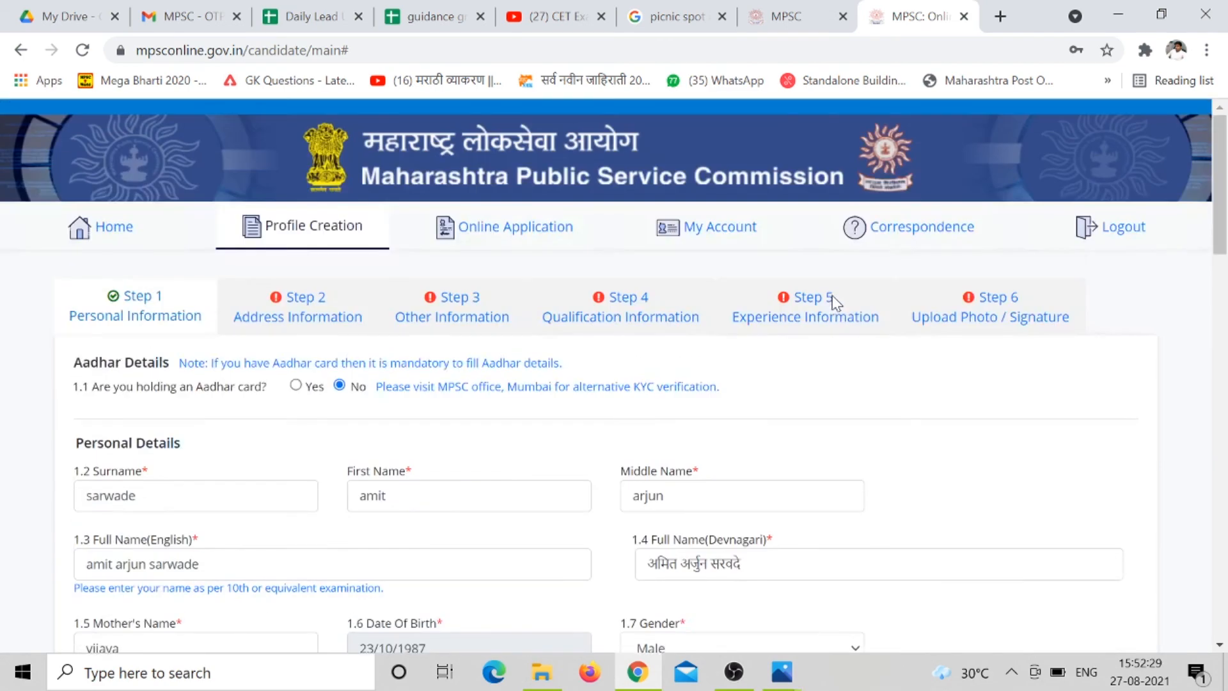
- Save the completed Personal Information and go to the Address Information step of the profile
scroll(605, 409, down, 1)
scroll(604, 409, down, 20)
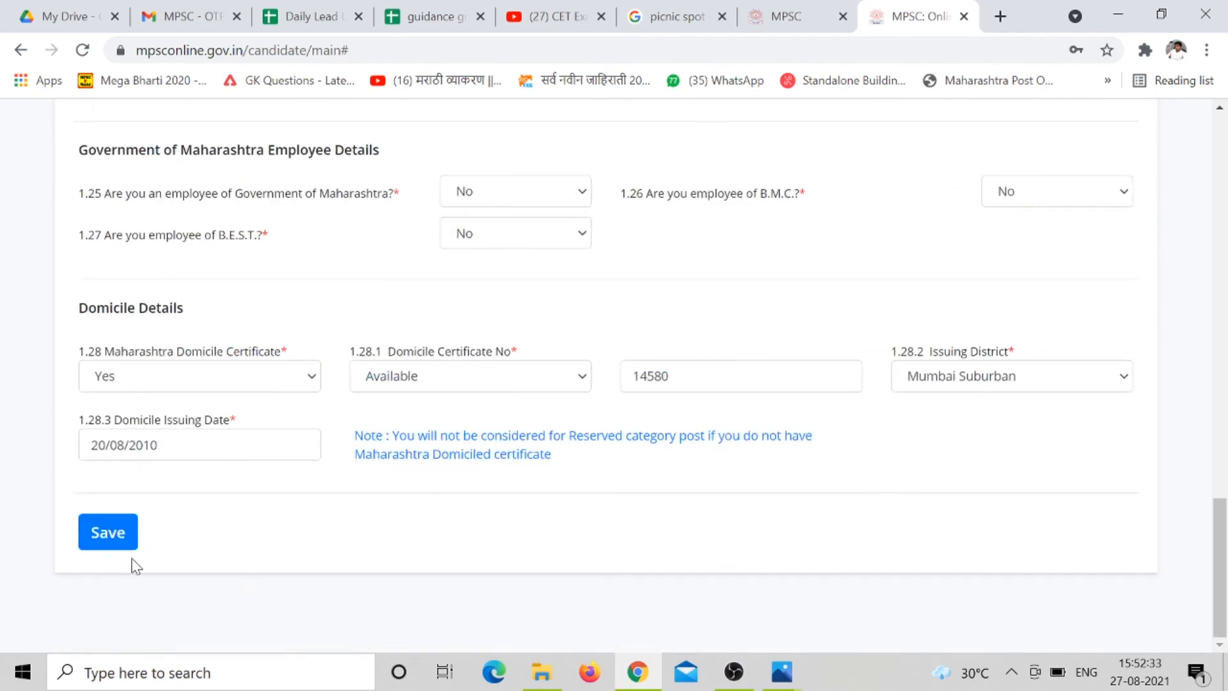
click(99, 532)
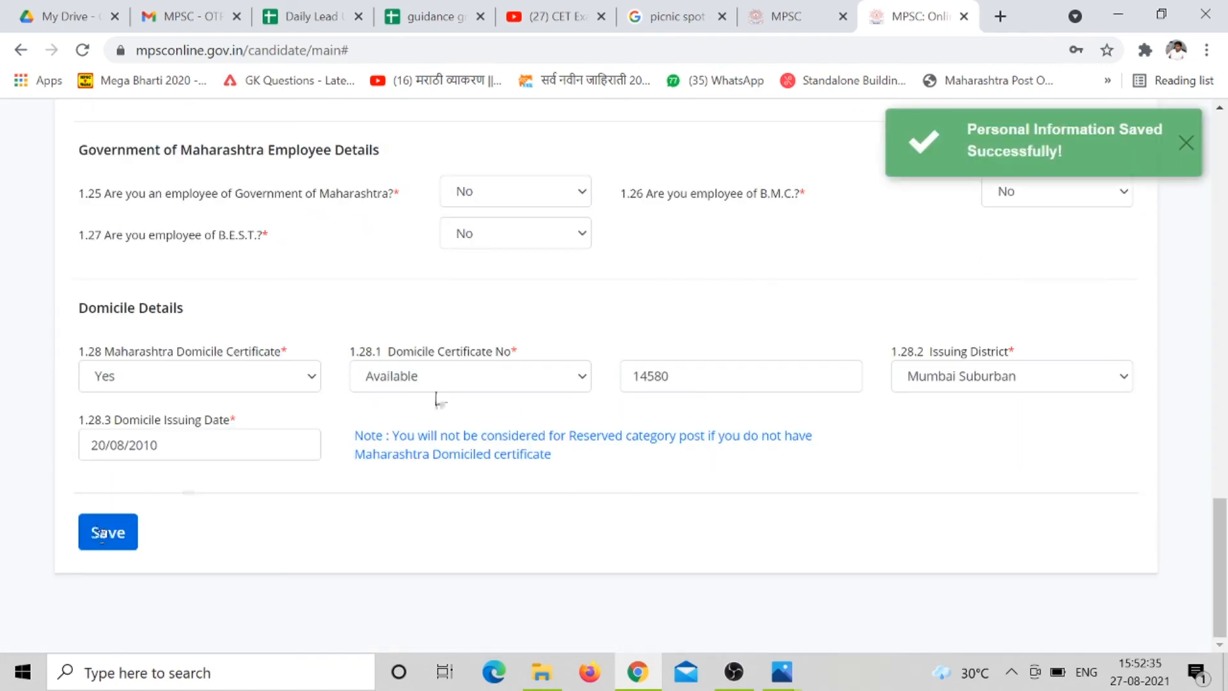
scroll(606, 353, up, 20)
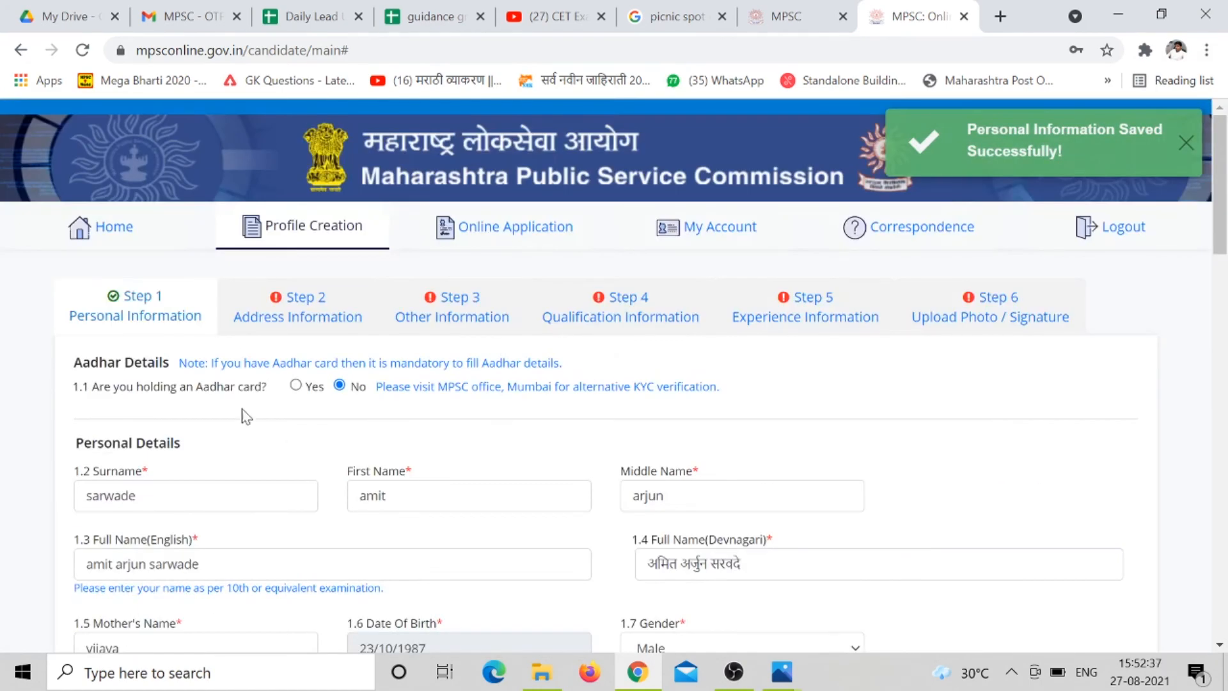
click(281, 309)
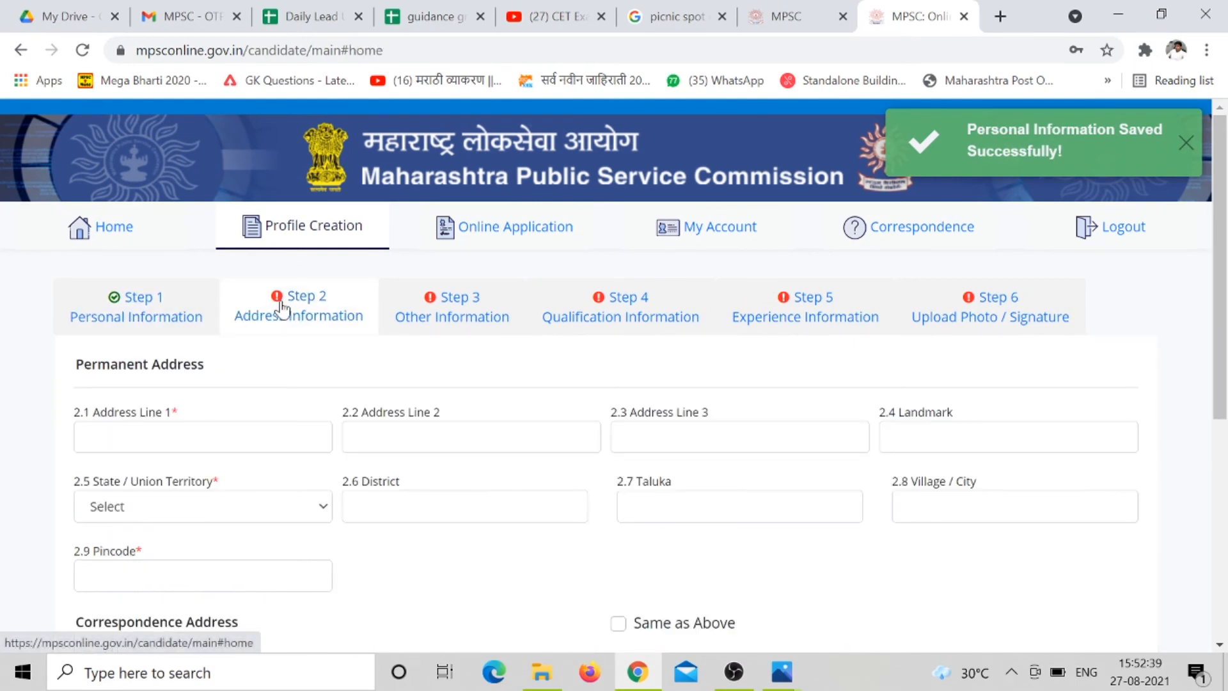
- Enter the room, building and area of the permanent address in Address Line 1 and move on to Address Line 2
scroll(281, 309, down, 3)
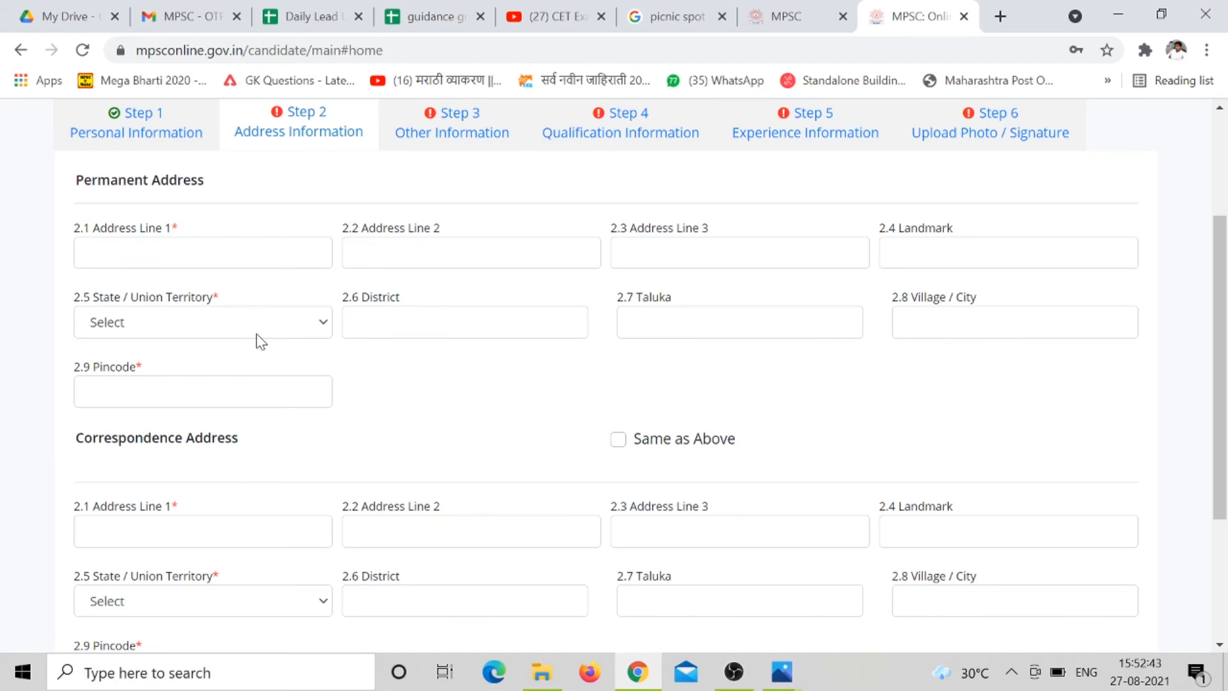
click(203, 253)
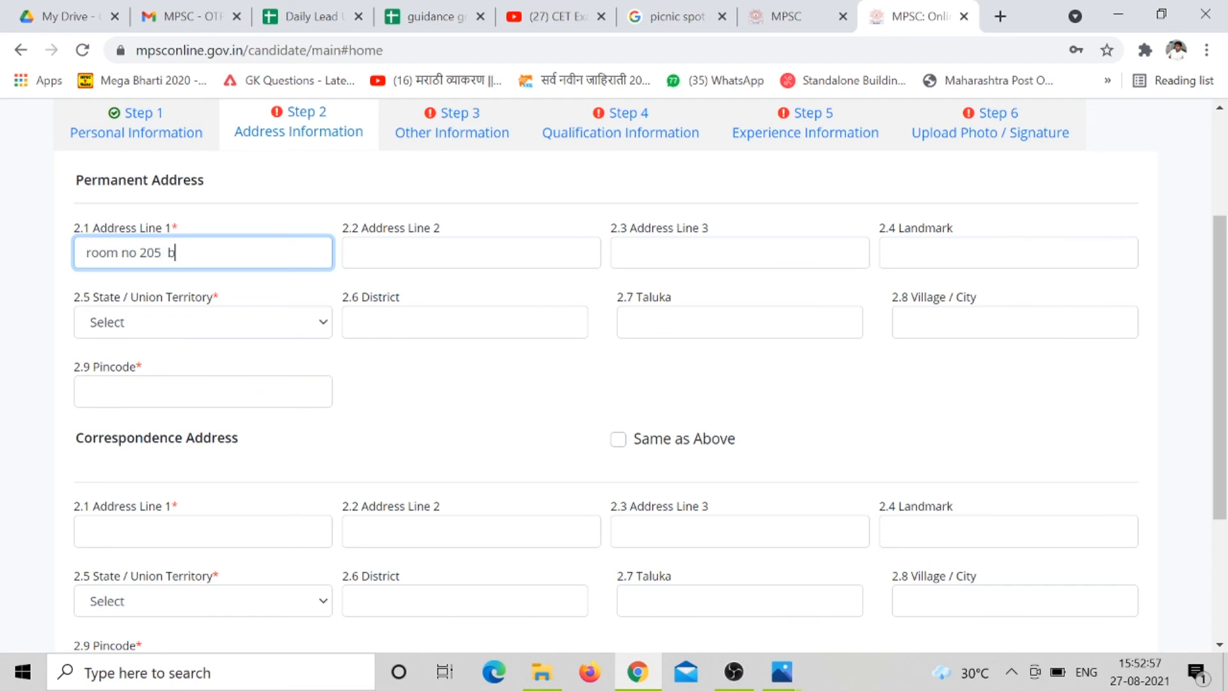
text(g)
key(BackSpace)
key(BackSpace)
key(BackSpace)
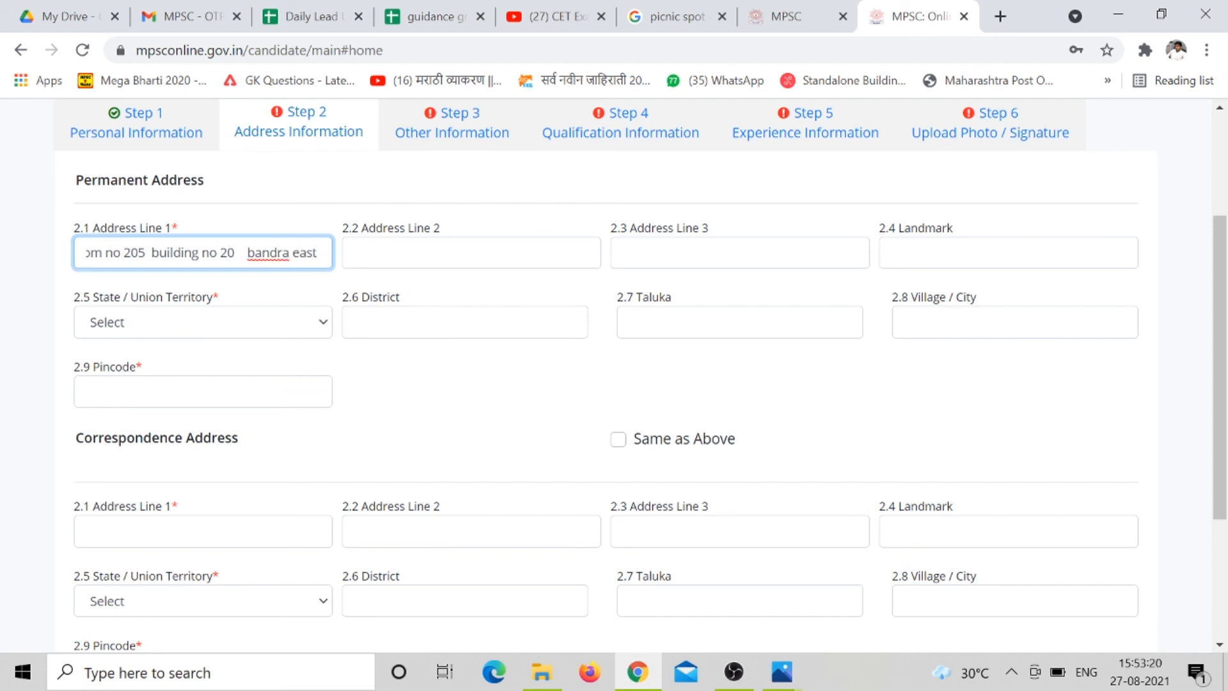
click(355, 253)
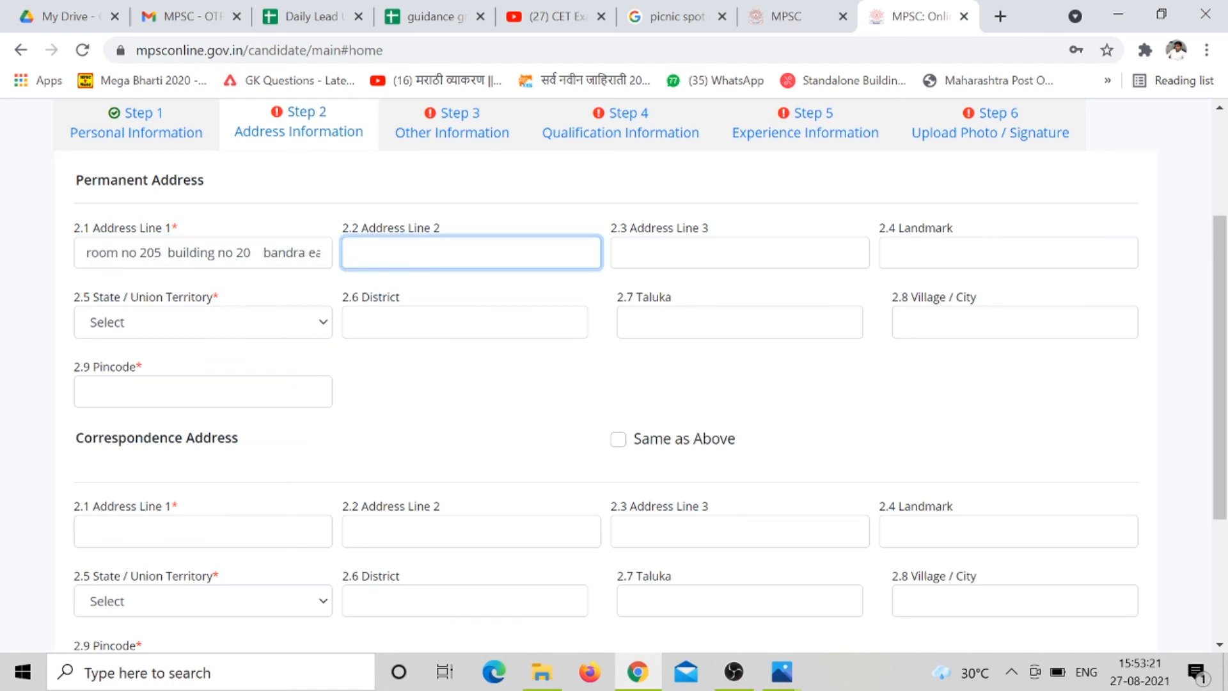
- Complete Address Line 1 of the permanent address by adding the city and short postal code at its end
click(285, 252)
key(End)
text(jm)
key(BackSpace)
key(BackSpace)
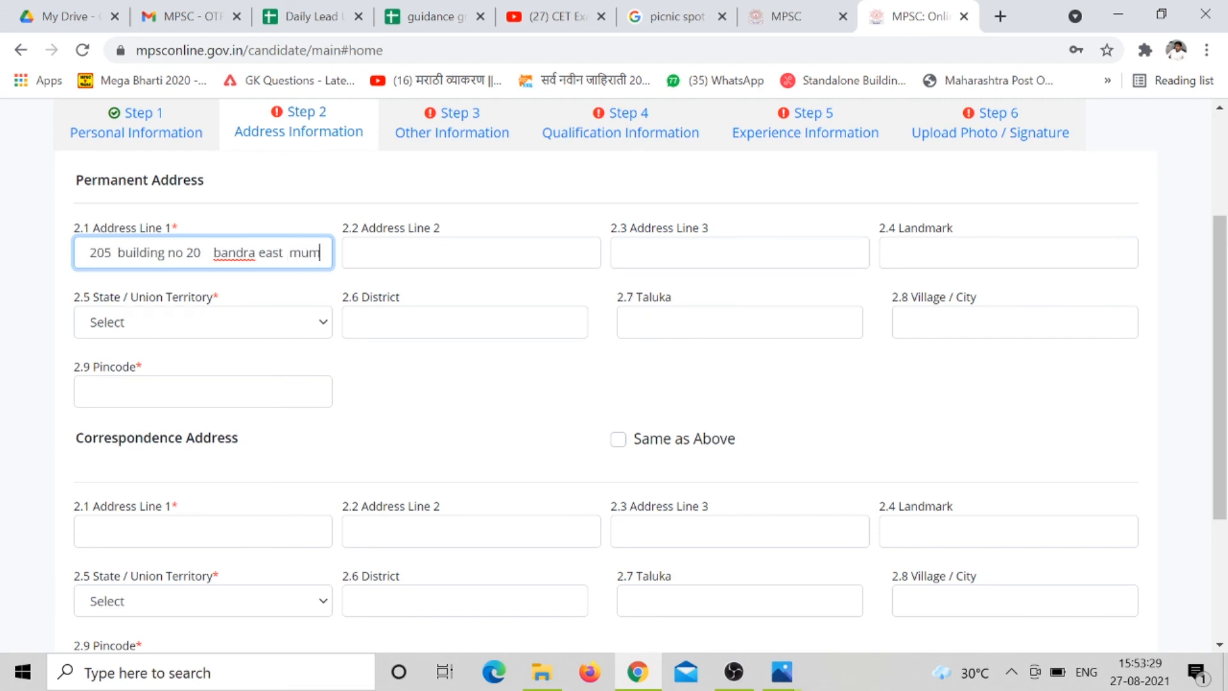
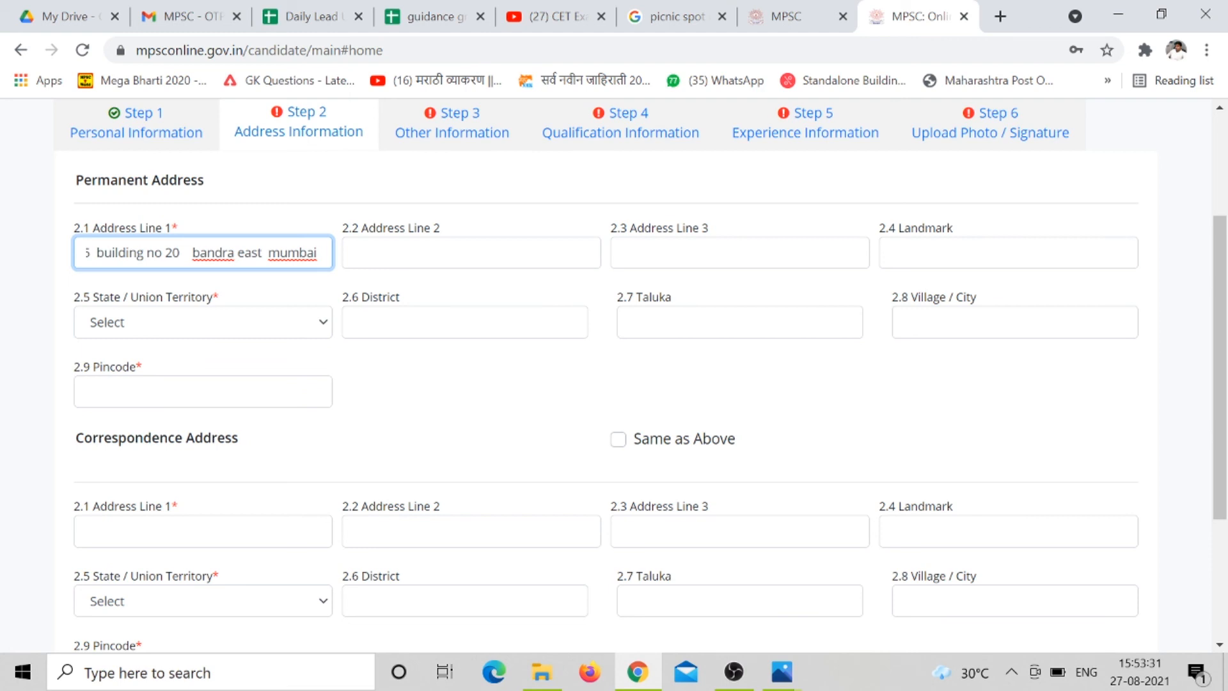
text(1)
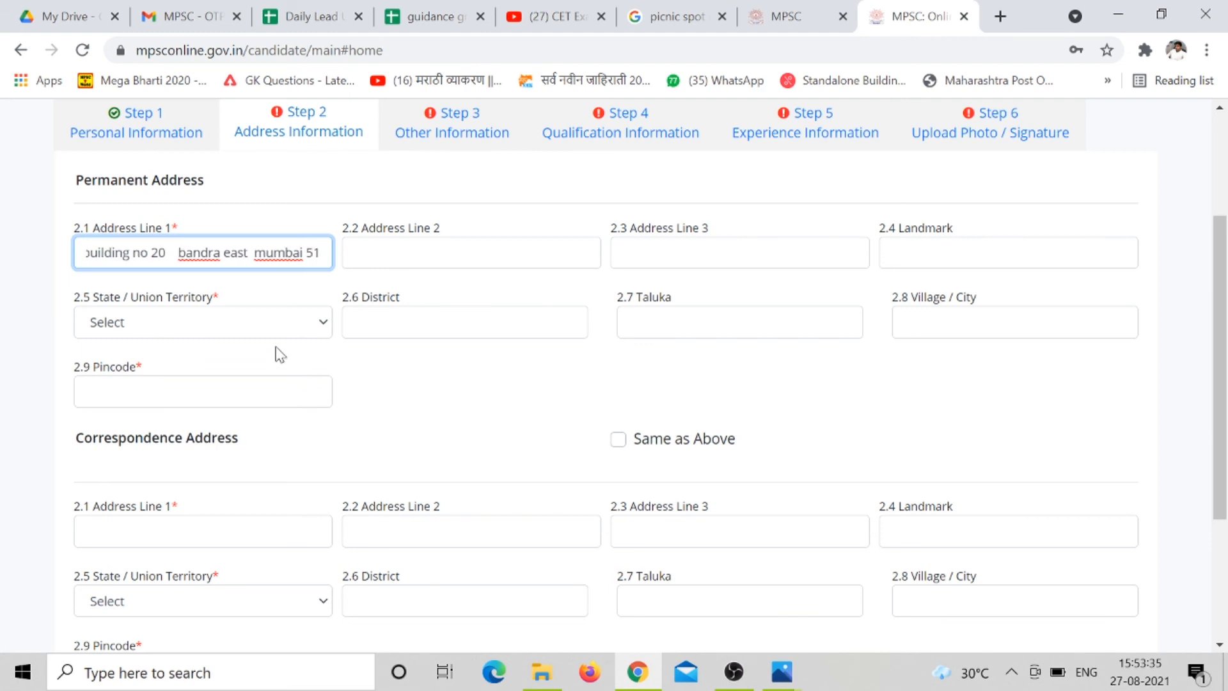
- Set the permanent address to state MAHARASHTRA, district Mumbai Suburban, taluka Andheri and village/city Andheri
click(259, 329)
scroll(135, 553, down, 2)
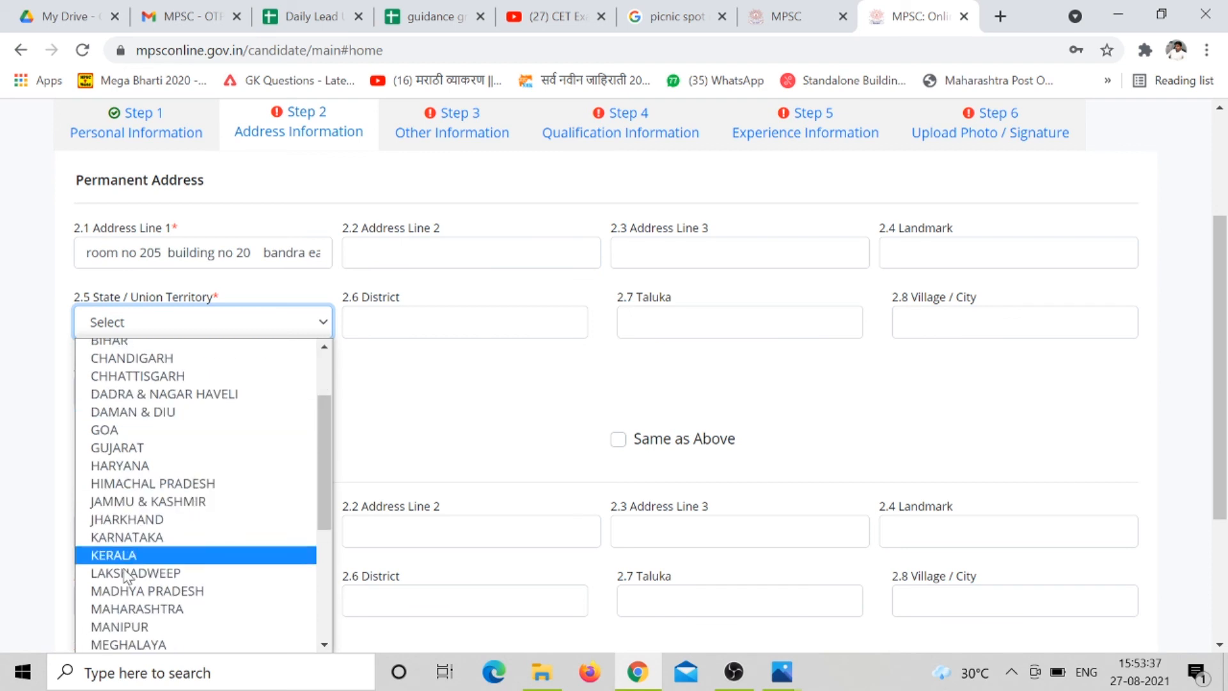
click(146, 608)
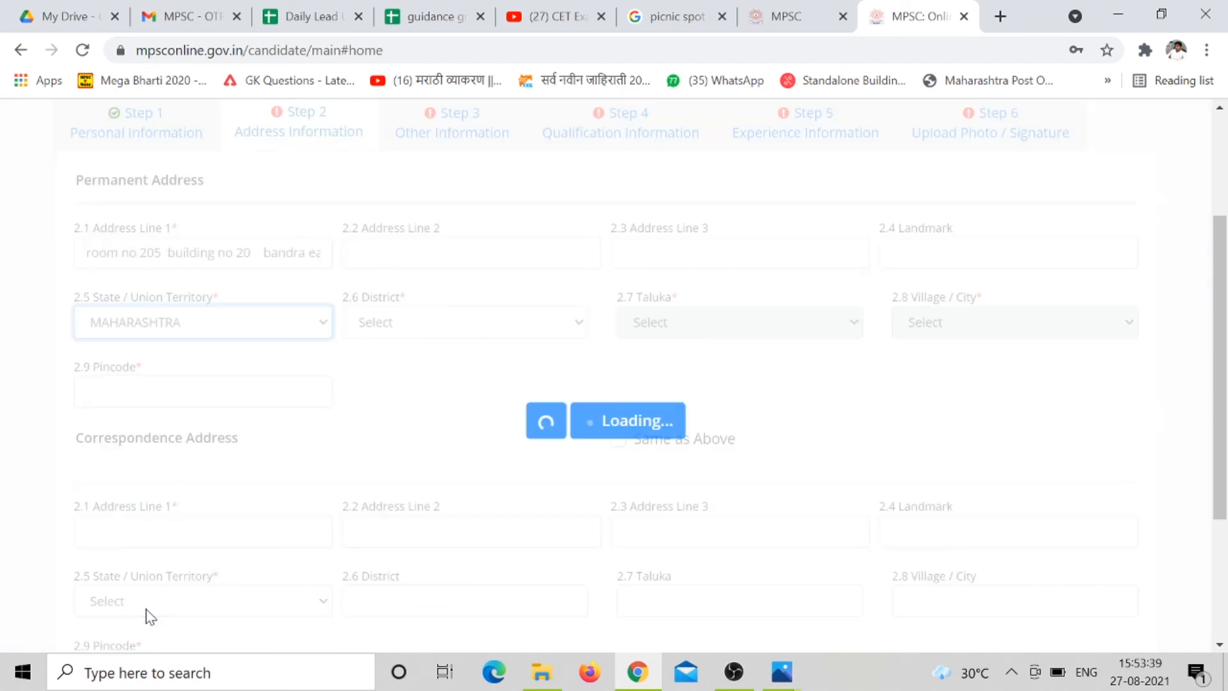
click(476, 335)
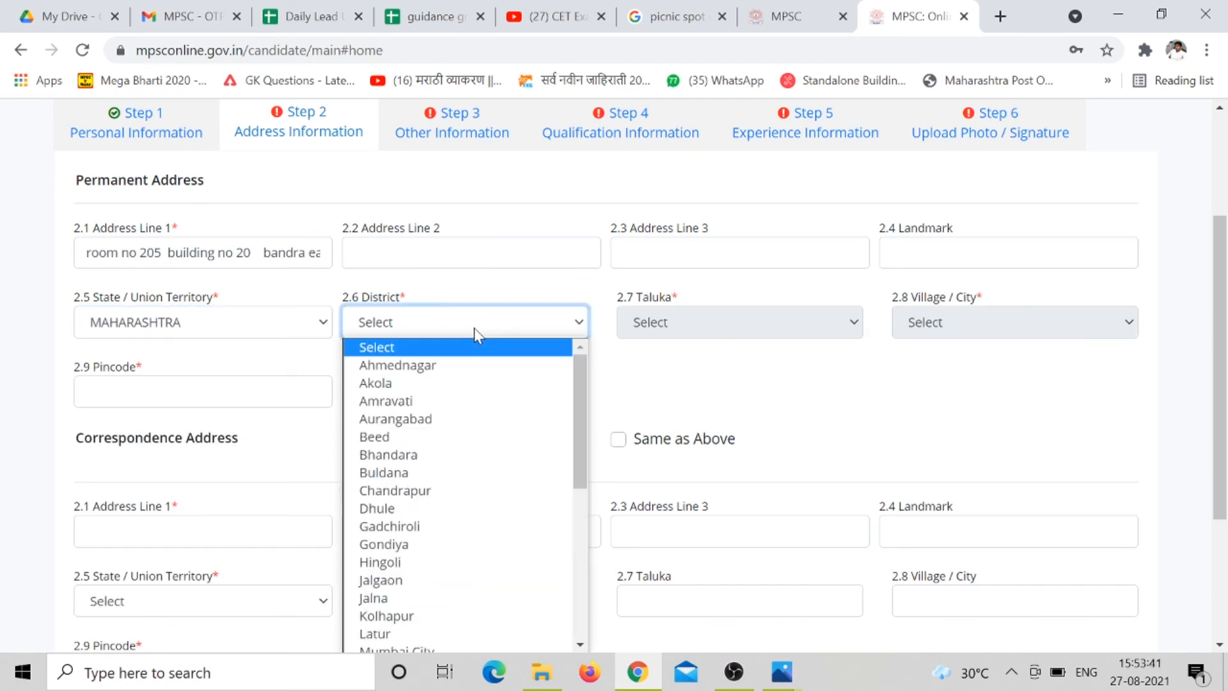
scroll(452, 500, down, 3)
click(449, 482)
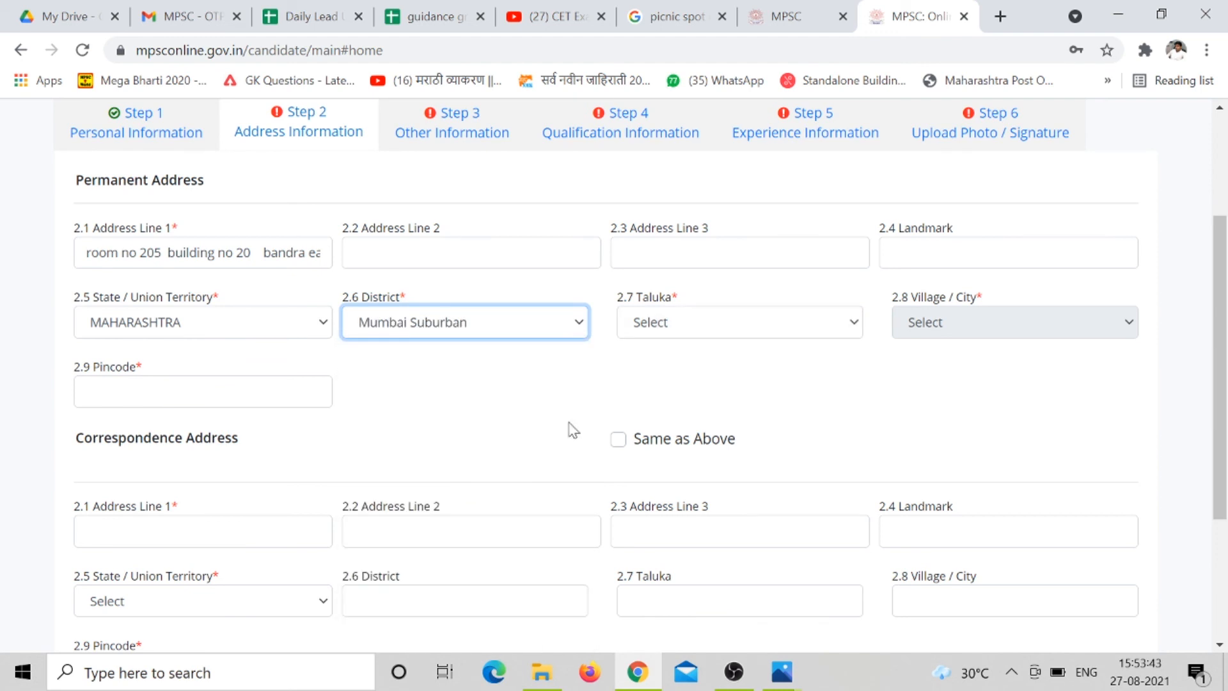
click(787, 329)
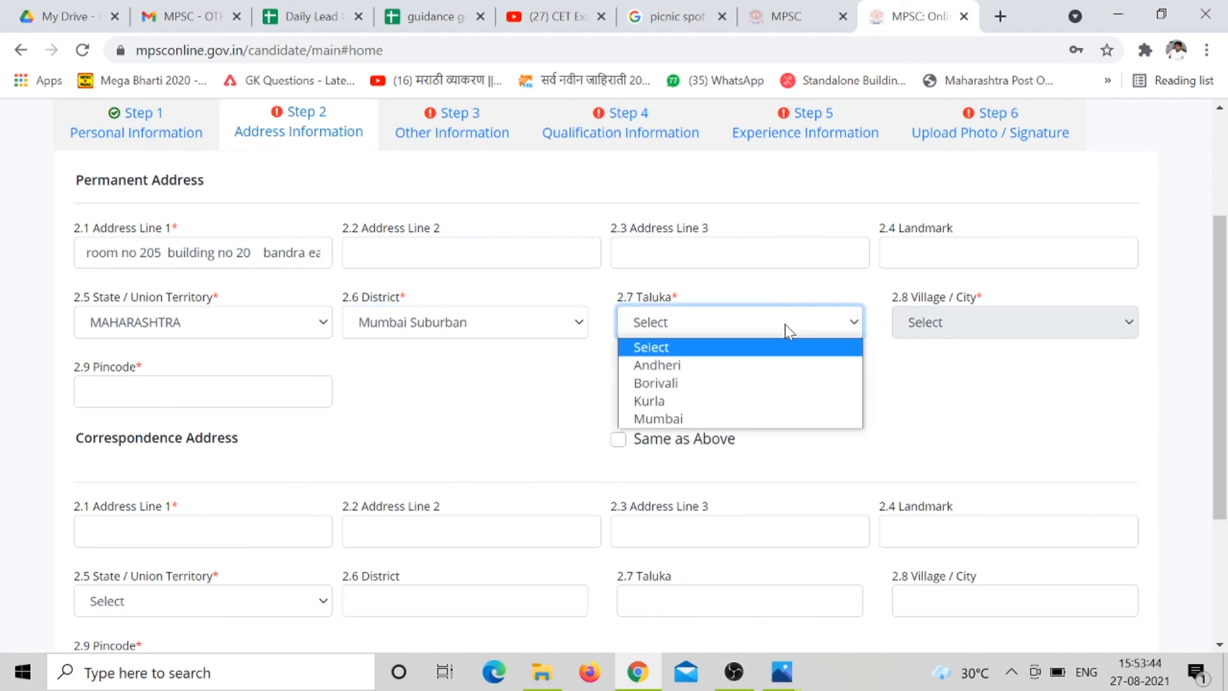
click(657, 366)
click(956, 330)
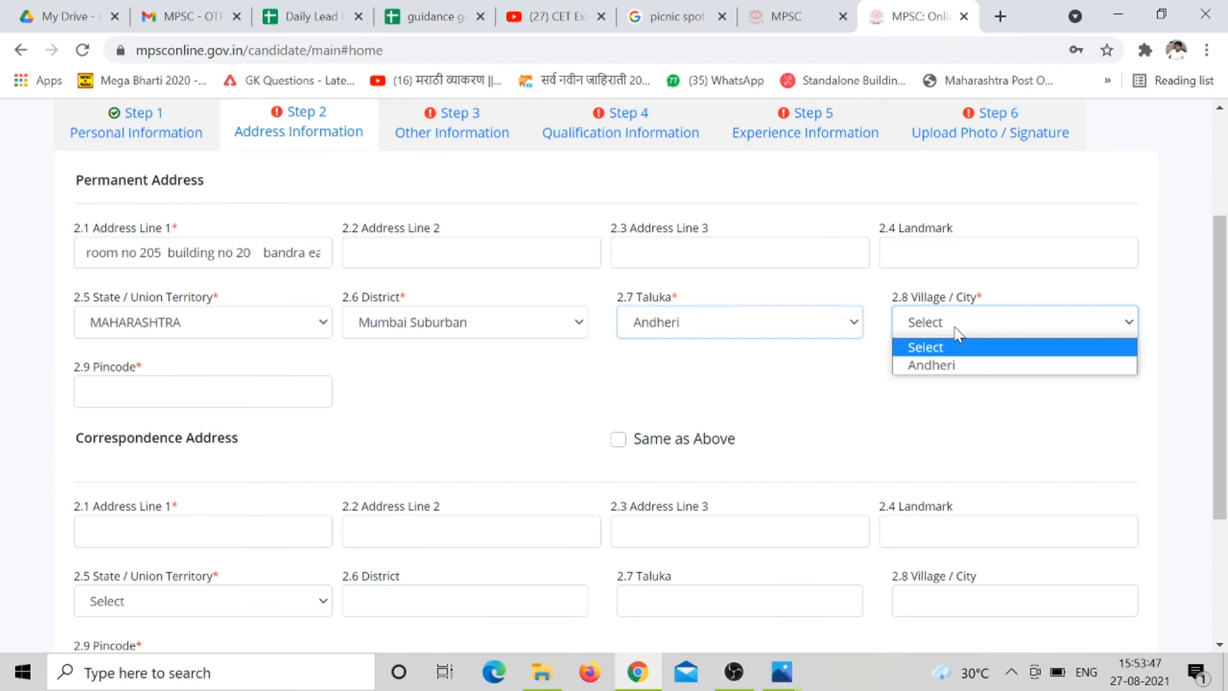
click(938, 367)
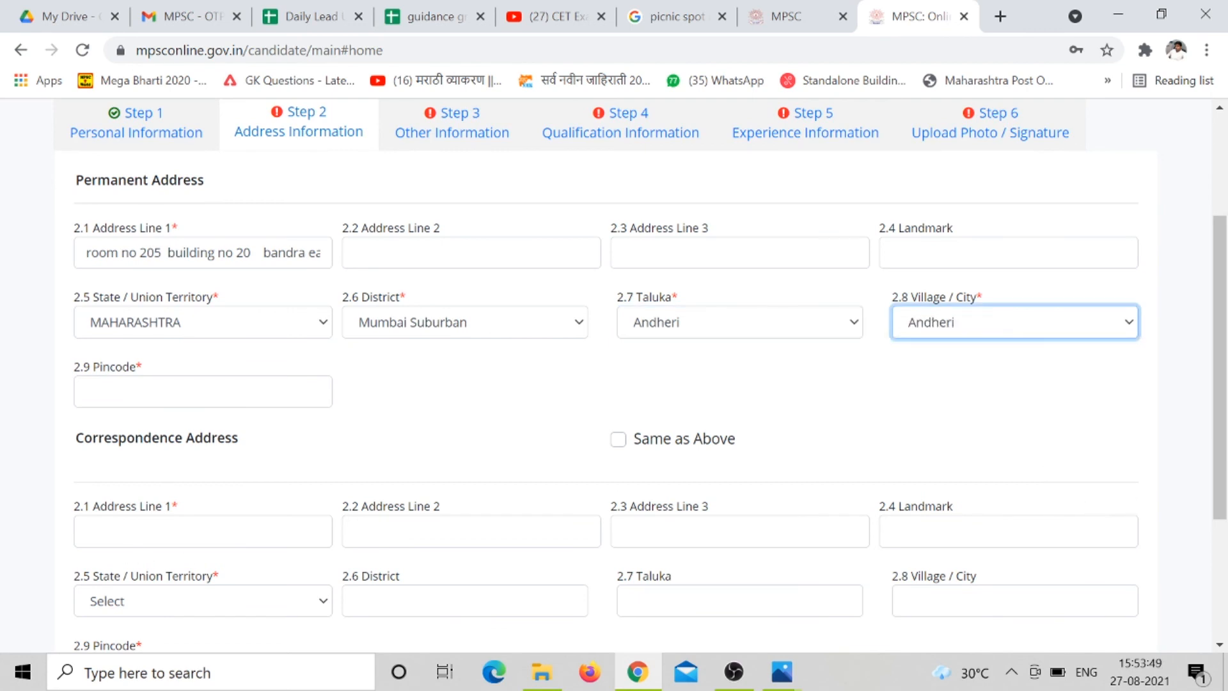
- Fill in the six-digit postal pincode of the permanent address
click(203, 391)
text(4)
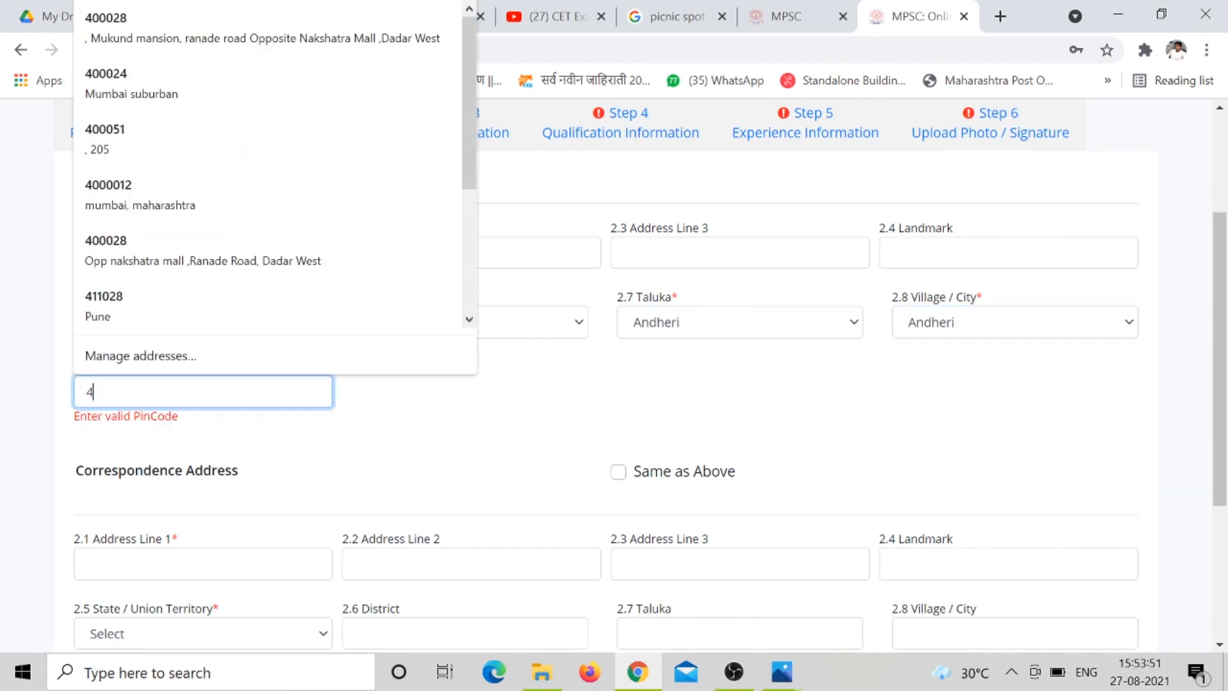
text(00051)
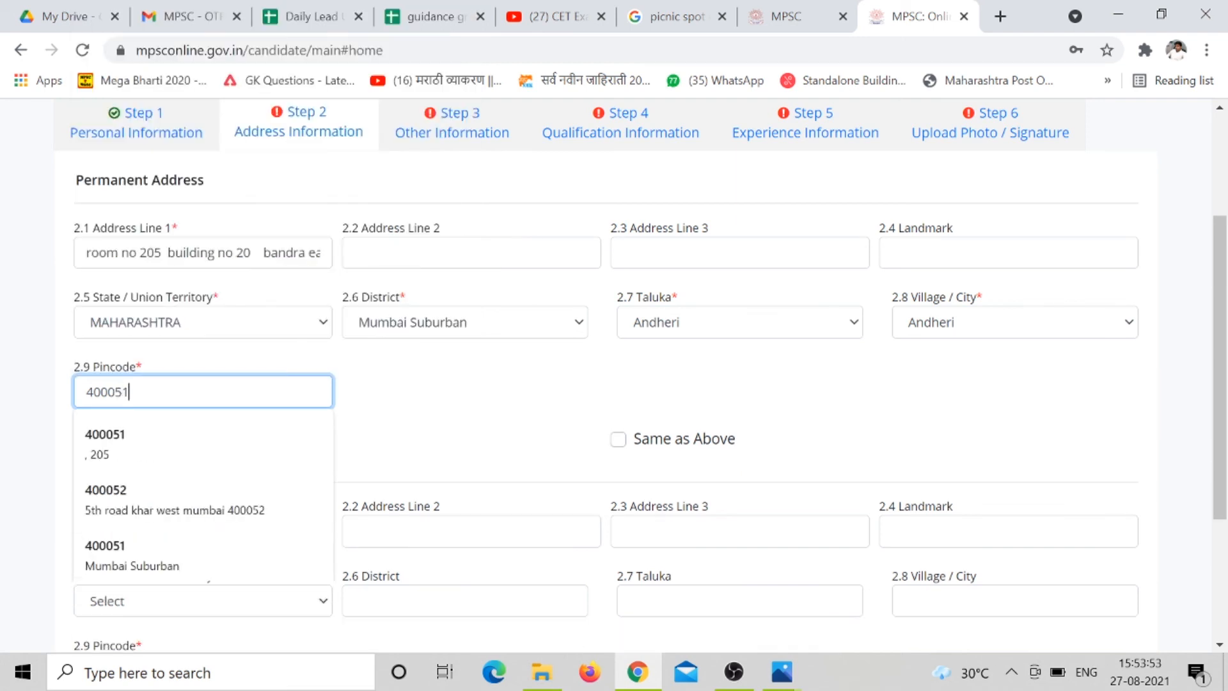
click(432, 402)
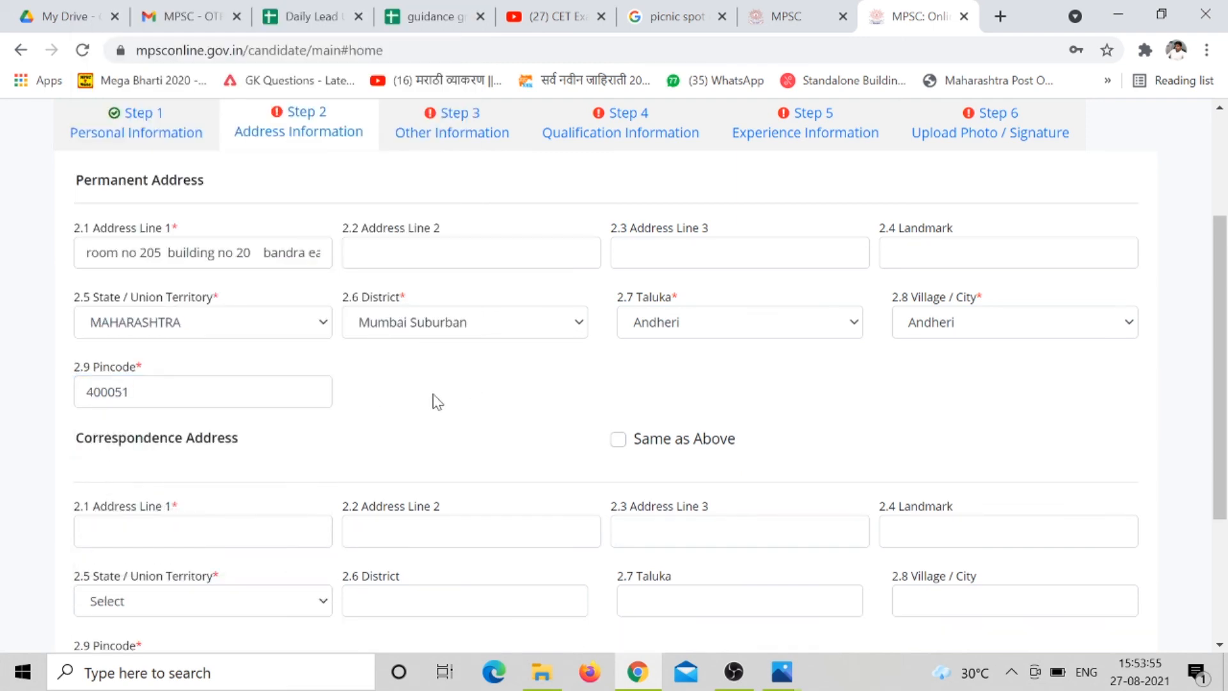
- Make the Correspondence Address the same as the permanent address using the Same as Above option
scroll(433, 402, down, 2)
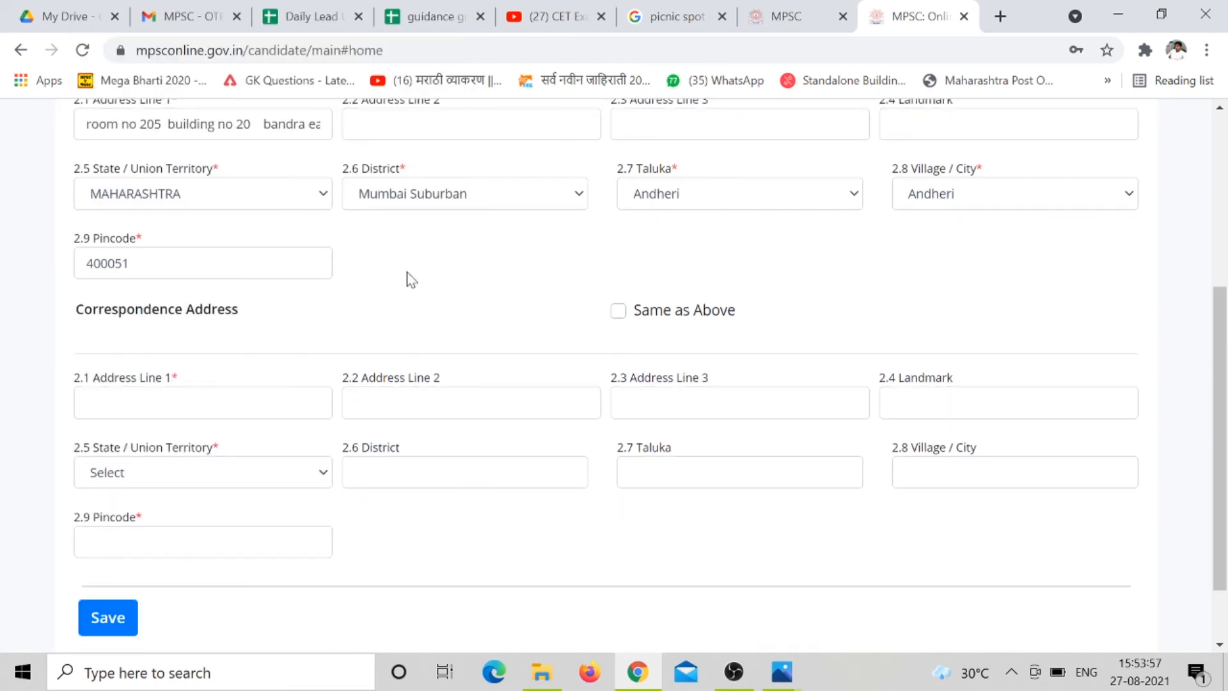
scroll(384, 311, up, 2)
scroll(419, 405, down, 2)
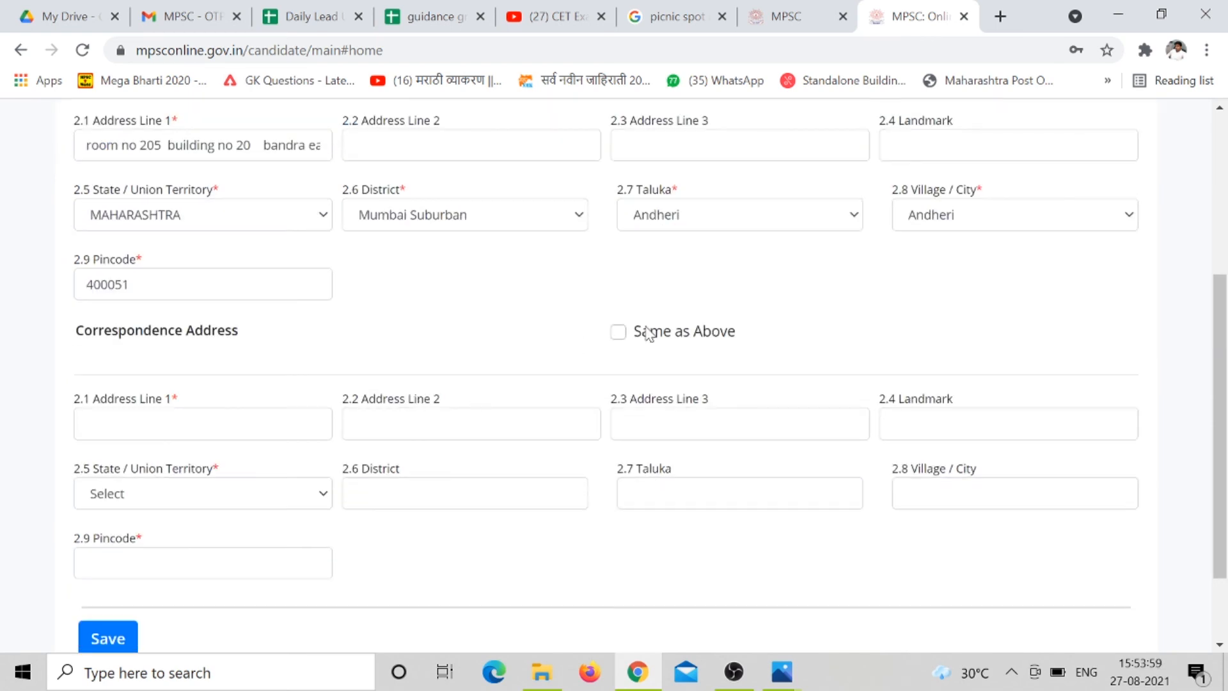
click(618, 333)
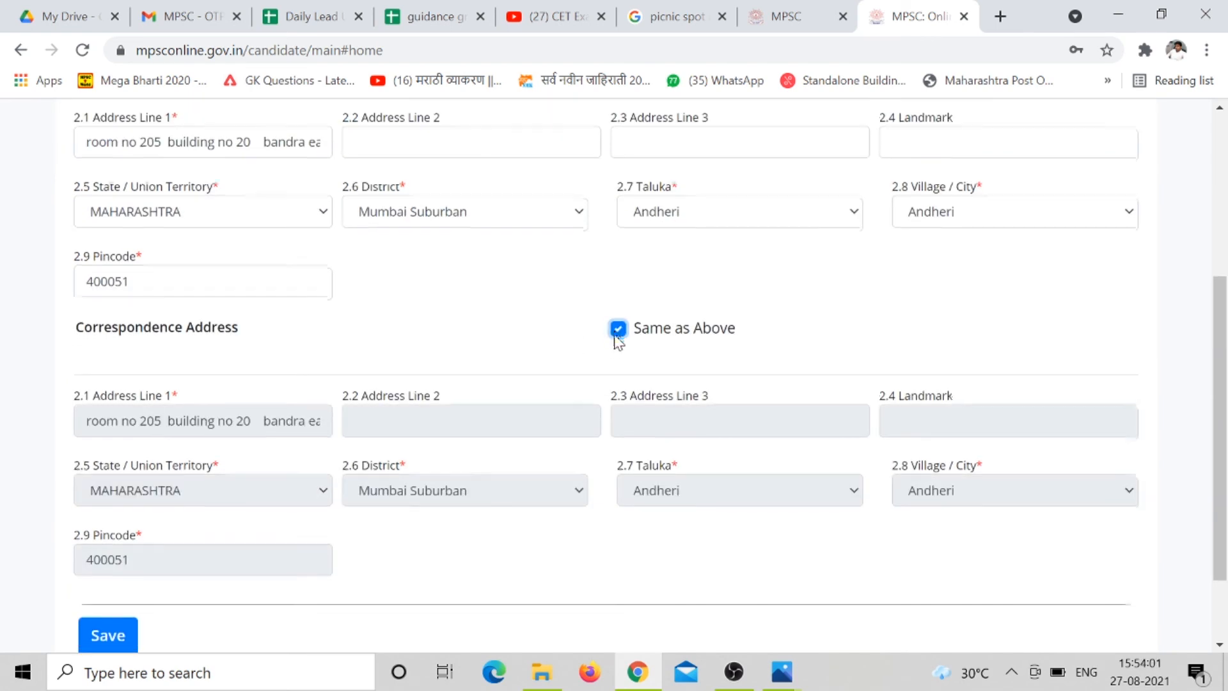
- Save the completed Address Information and return to the profile's list of steps
scroll(618, 339, down, 2)
click(95, 544)
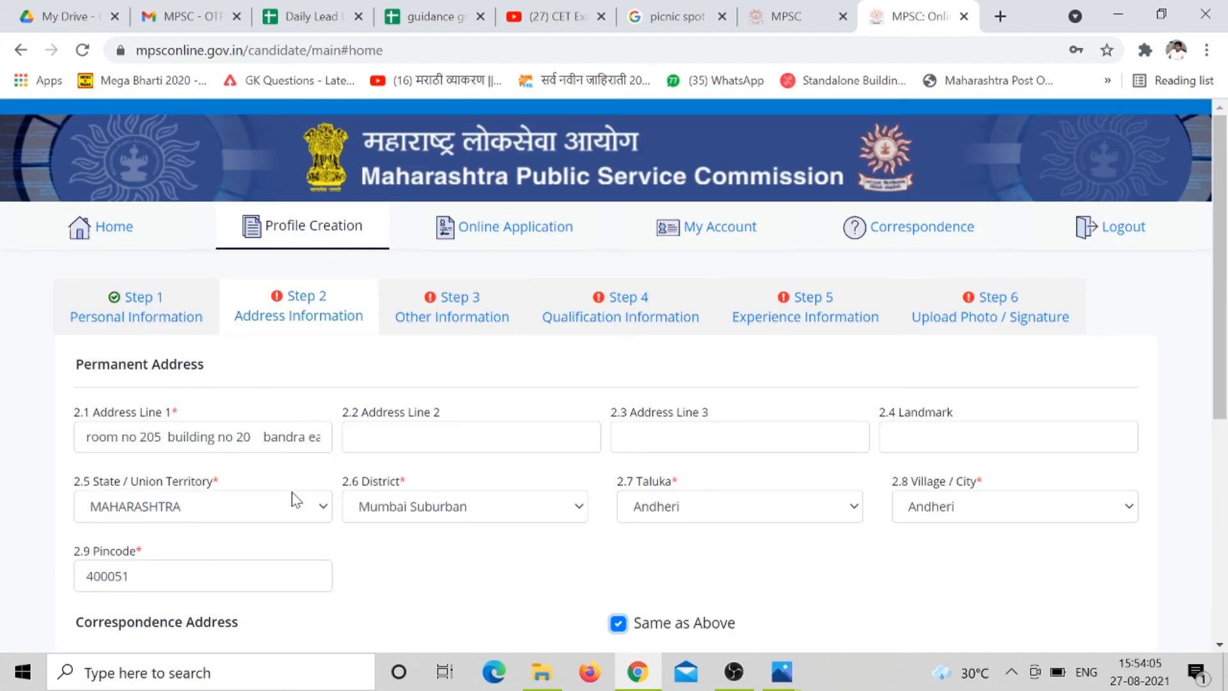
scroll(294, 486, down, 6)
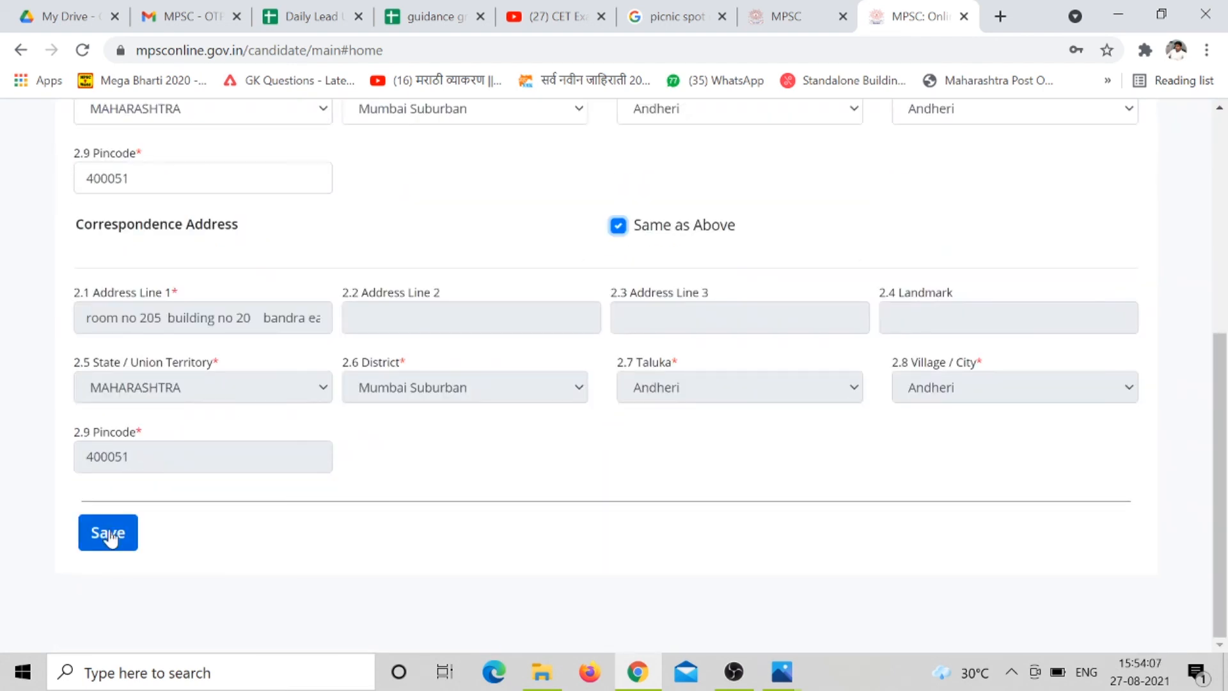
click(108, 535)
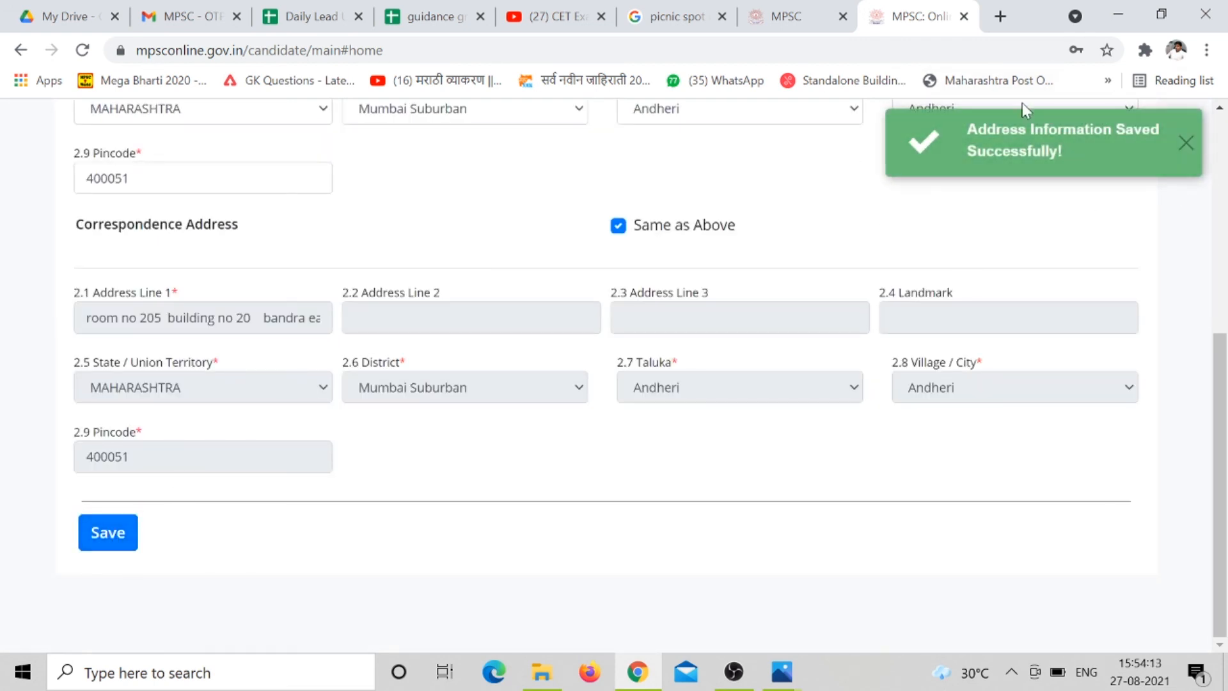
scroll(496, 493, up, 6)
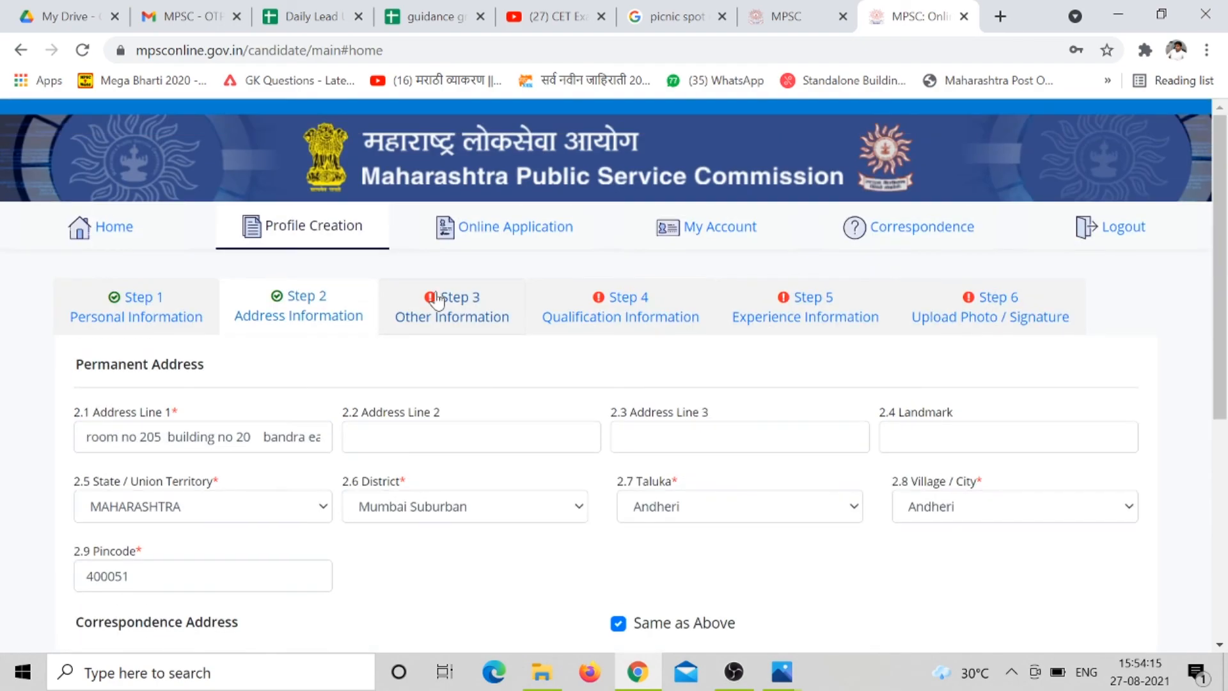